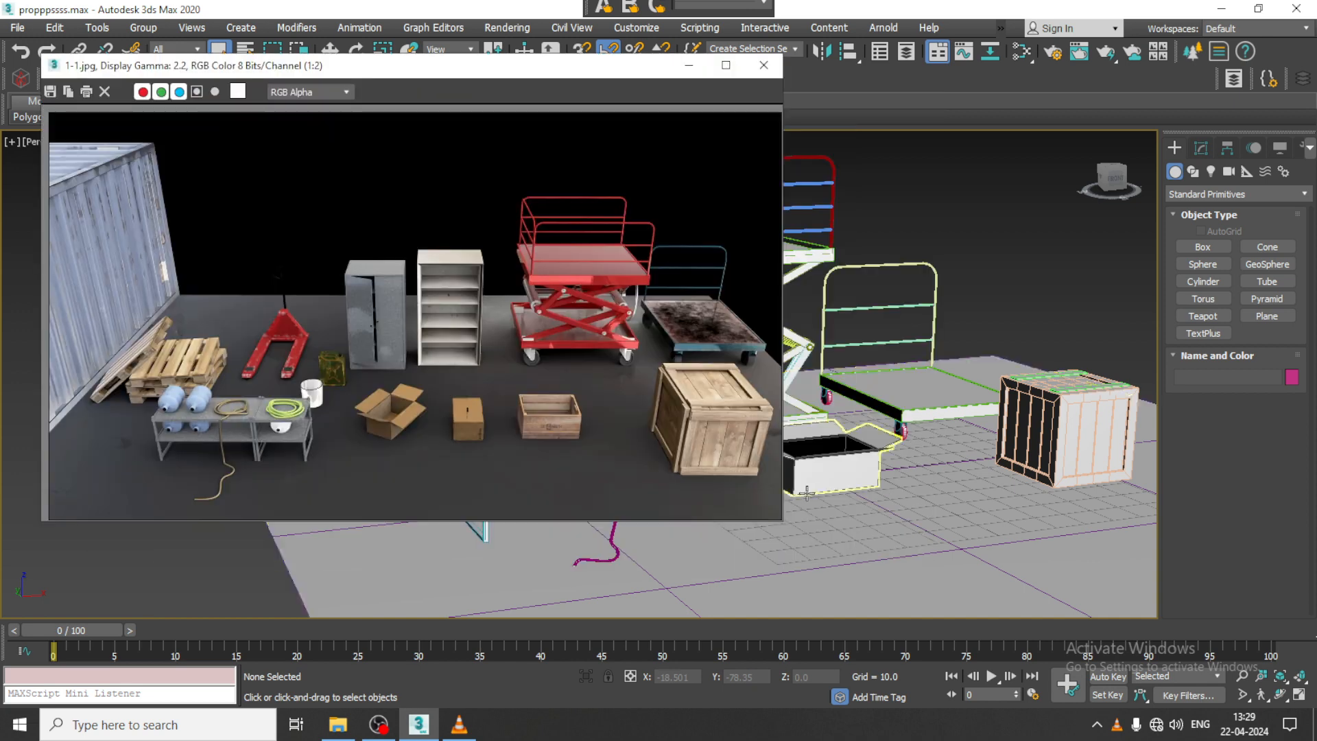
Shrink the reference image window and zoom its picture in on the green jerrycan, framing free floor space in the scene.
left_click_drag(784, 523, 527, 450)
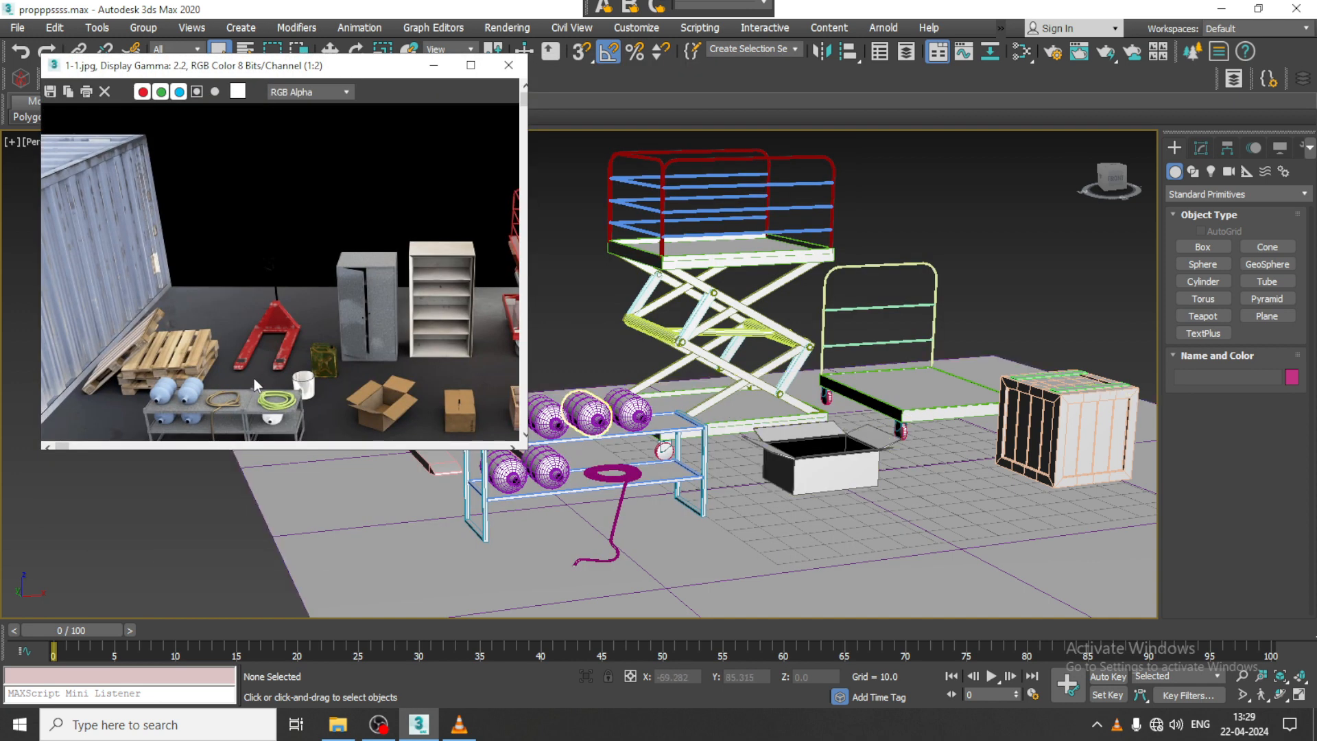
middle_click_drag(276, 303, 277, 235)
middle_click_drag(1015, 411, 955, 456, "alt")
middle_click_drag(549, 483, 897, 400)
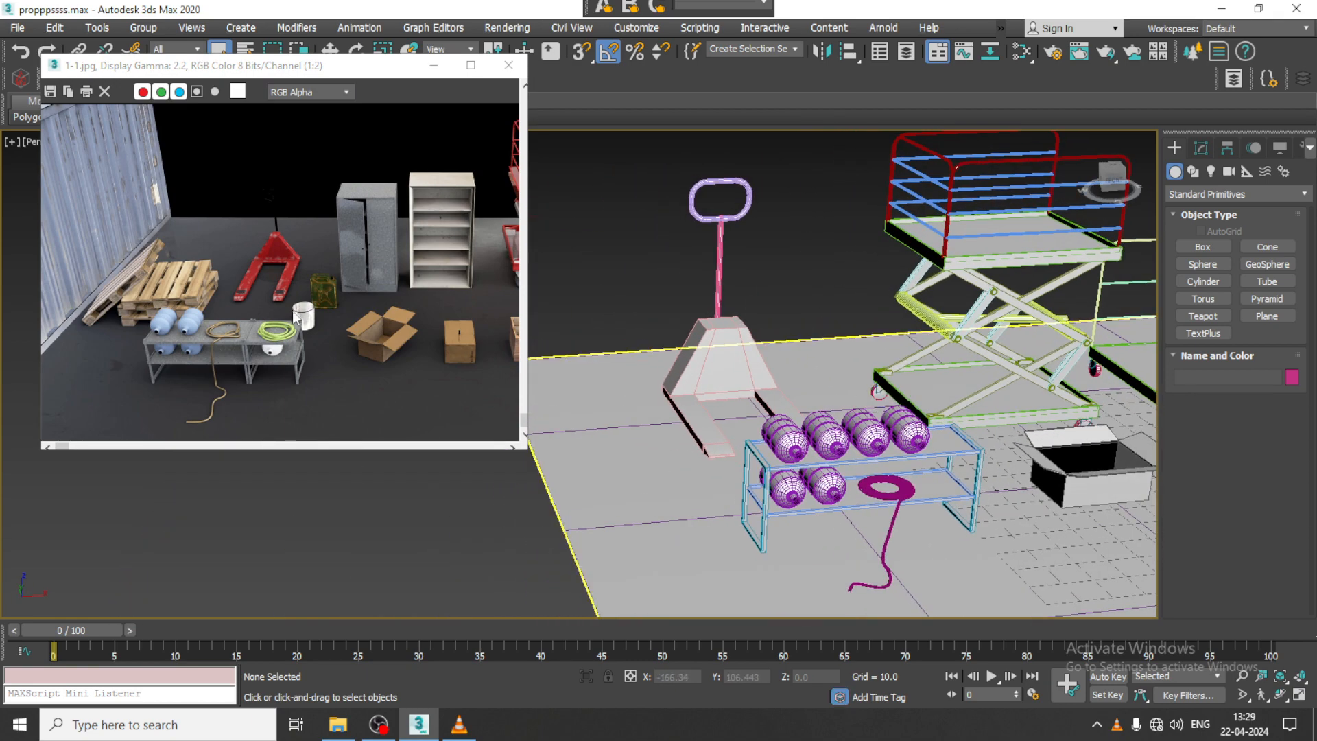
scroll(295, 317, "up", 1)
middle_click_drag(830, 320, 566, 273)
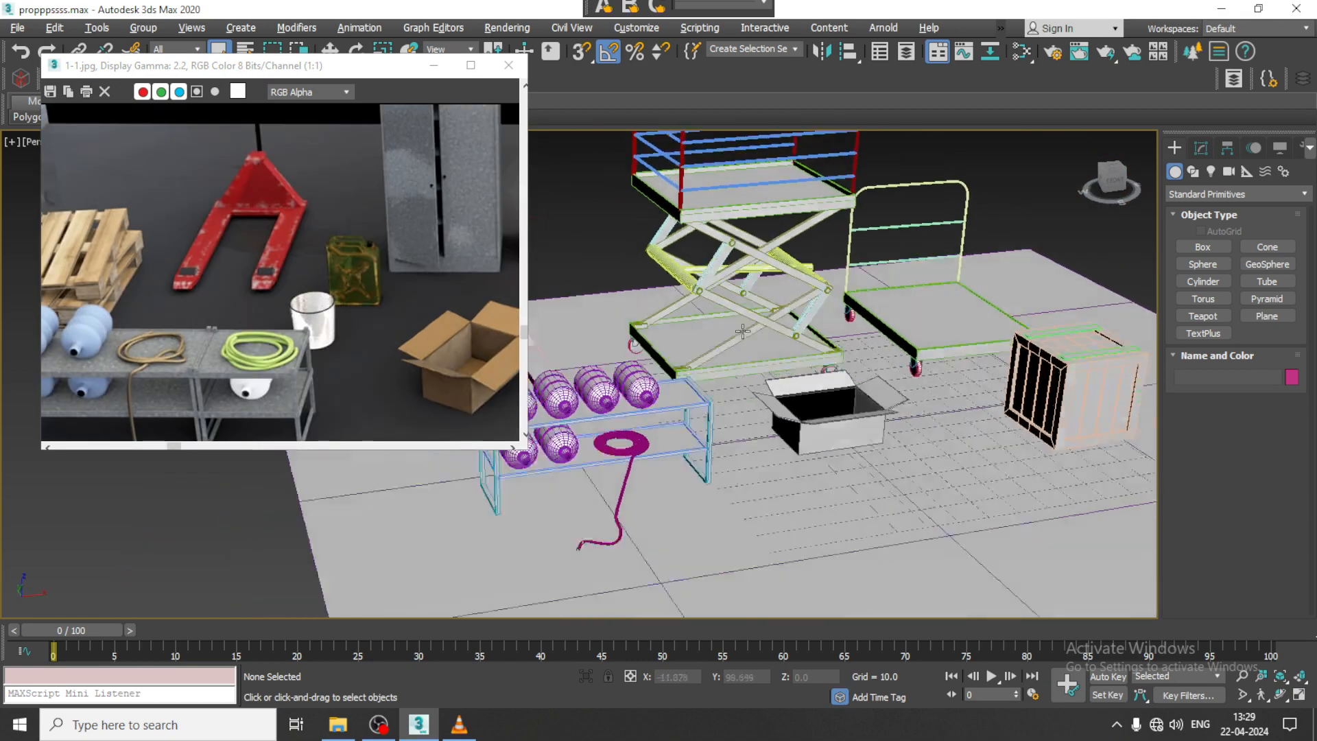
middle_click_drag(823, 398, 869, 461, "alt")
middle_click_drag(943, 424, 867, 449)
key("w")
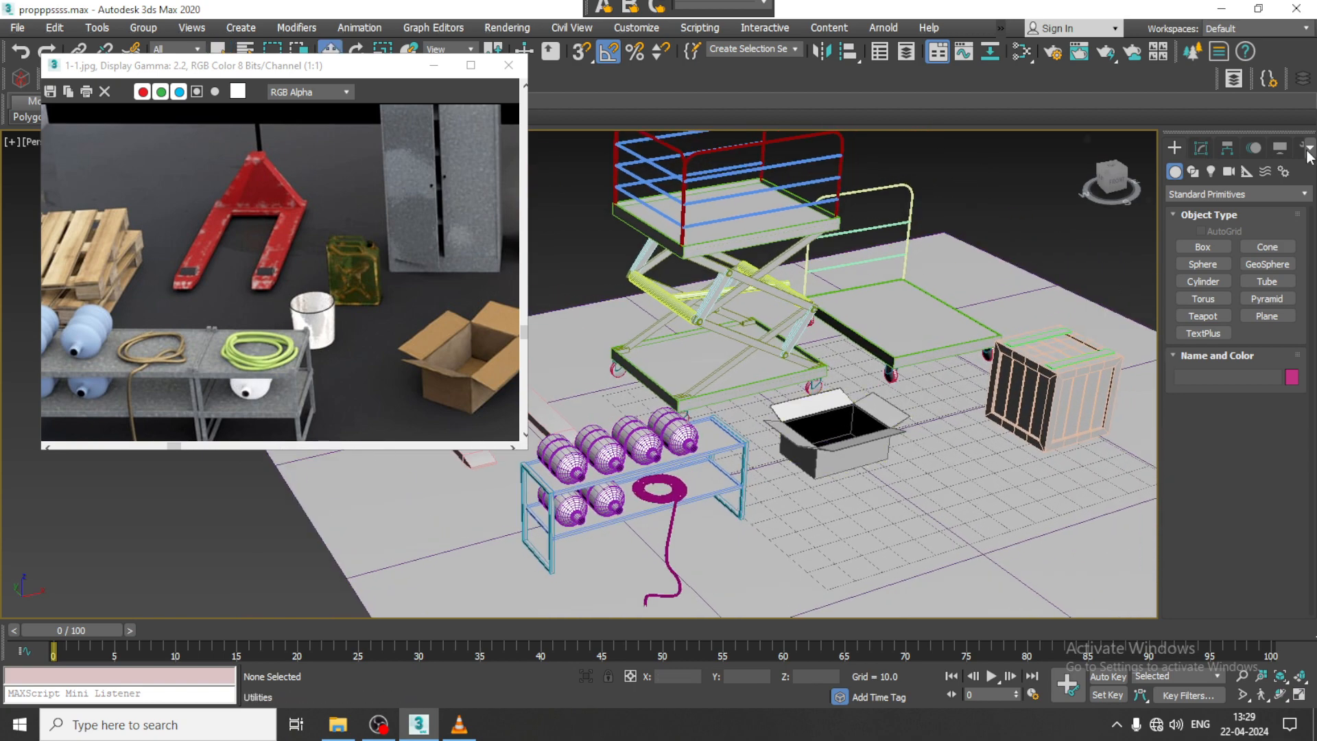
Create an upright box with a base about 11 by 36 units beside the cardboard box and scale it uniformly to 55 percent.
left_click(1205, 247)
left_click_drag(907, 494, 839, 536)
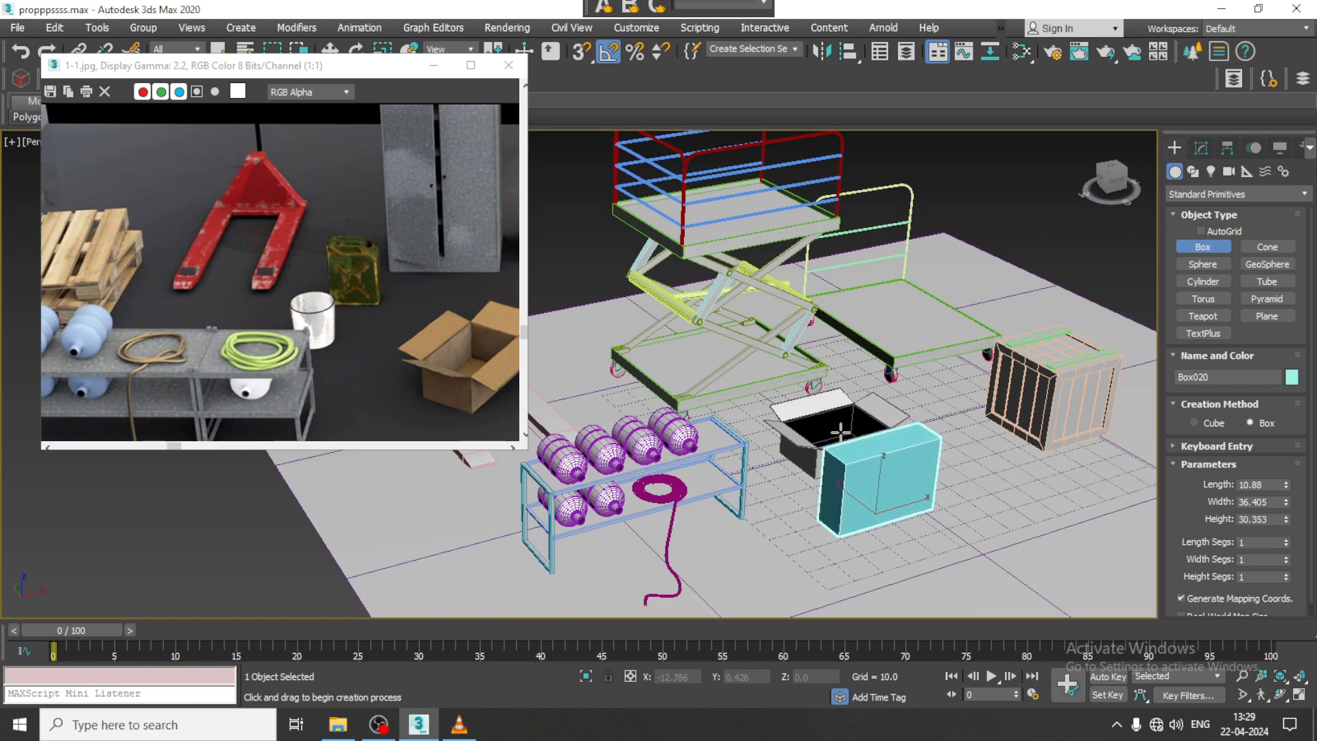
left_click(844, 408)
key("w")
middle_click_drag(847, 409, 854, 497, "alt")
key("r")
left_click_drag(856, 506, 907, 561)
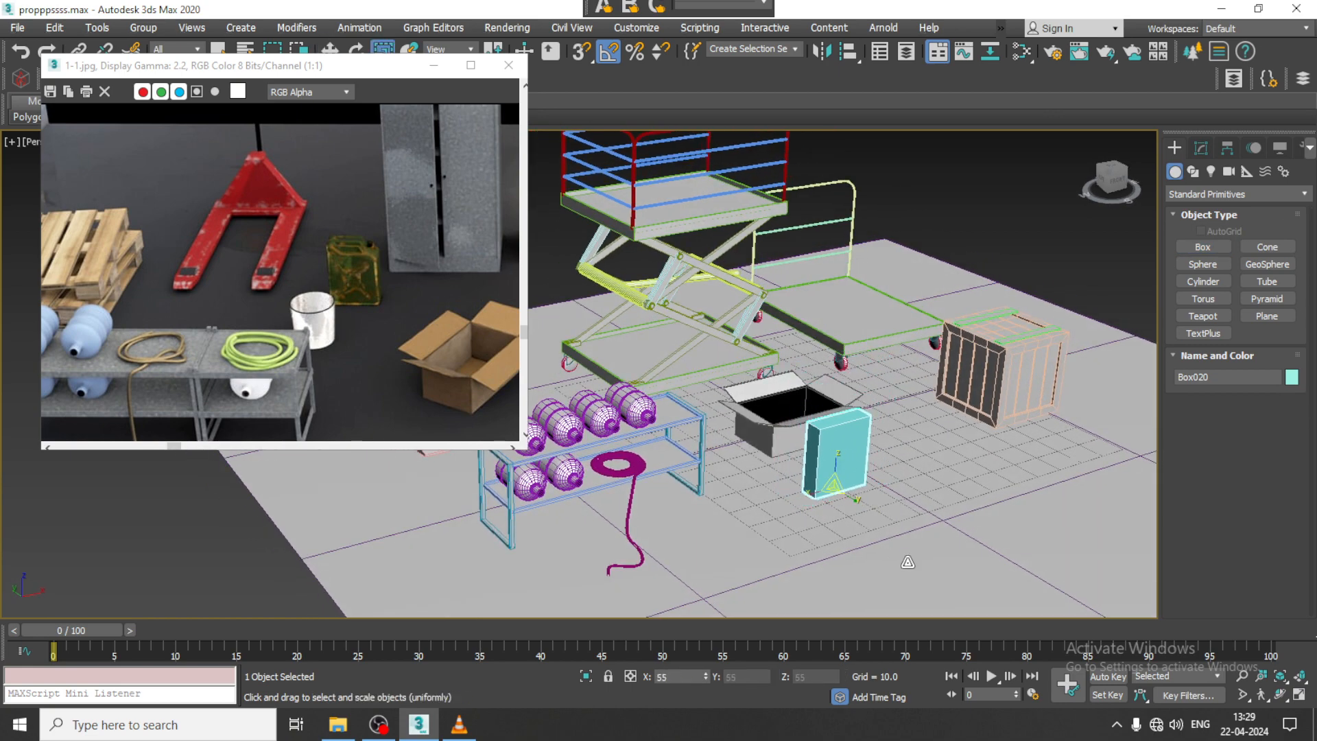
key("w")
Convert the new box to an Editable Poly.
middle_click_drag(903, 503, 758, 364, "alt")
scroll(884, 446, "up", 4)
scroll(837, 434, "up", 2)
scroll(813, 388, "up", 3)
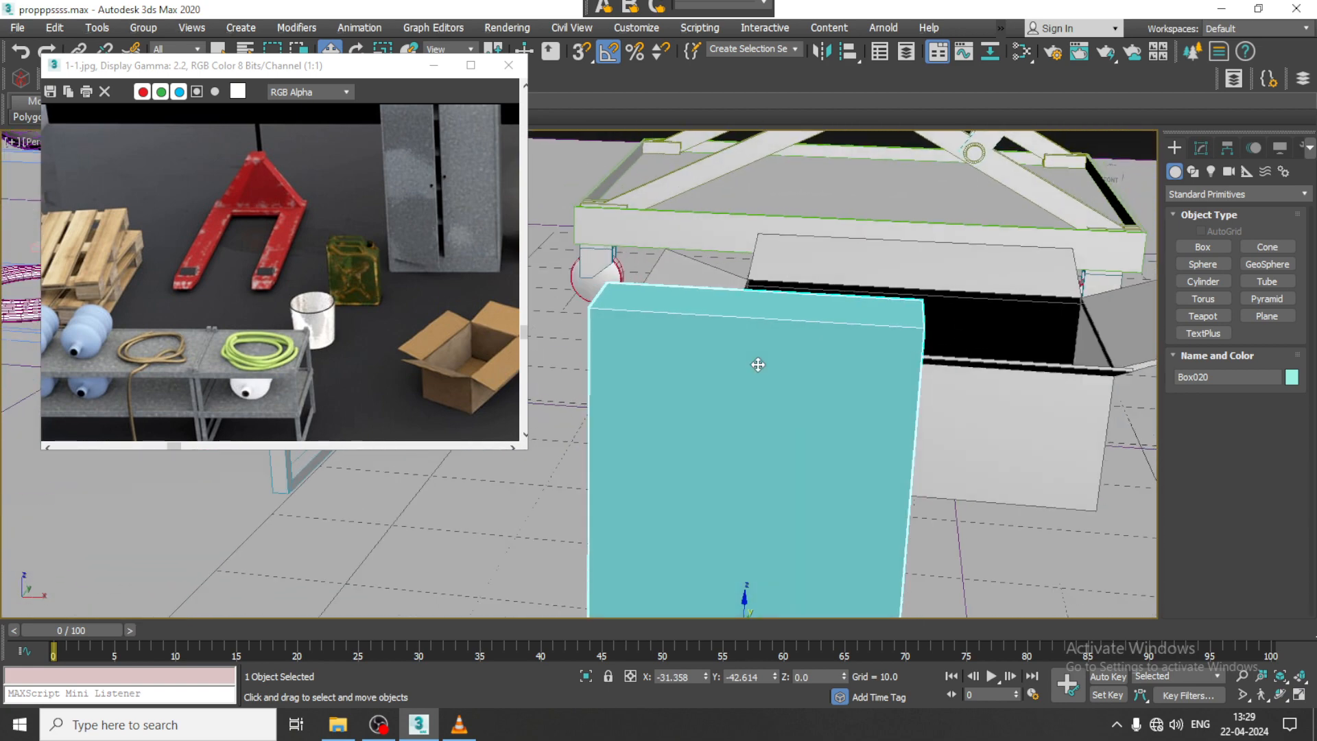
right_click(757, 360)
mouse_move(854, 533)
left_click(1015, 552)
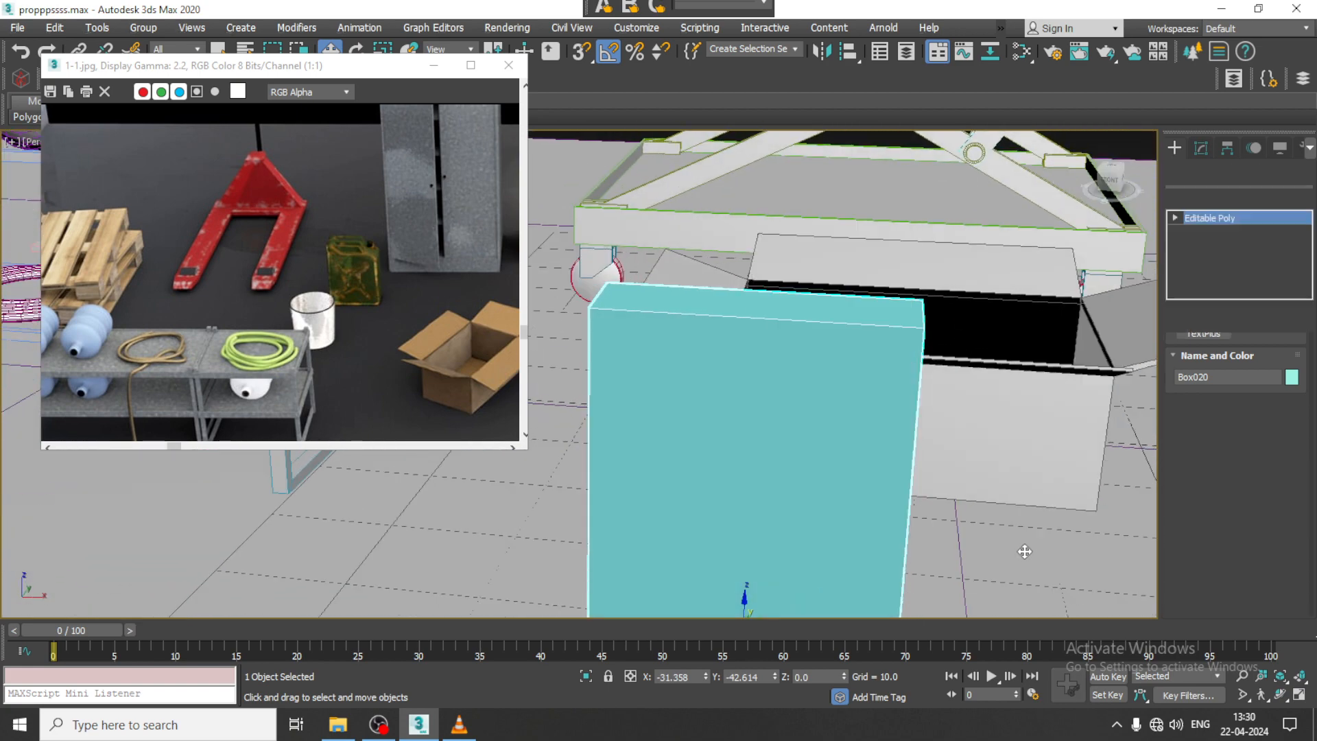
Move the reference image clear of the modeling tools and add a vertical Swift Loop near one narrow end of the box.
left_click_drag(255, 71, 234, 169)
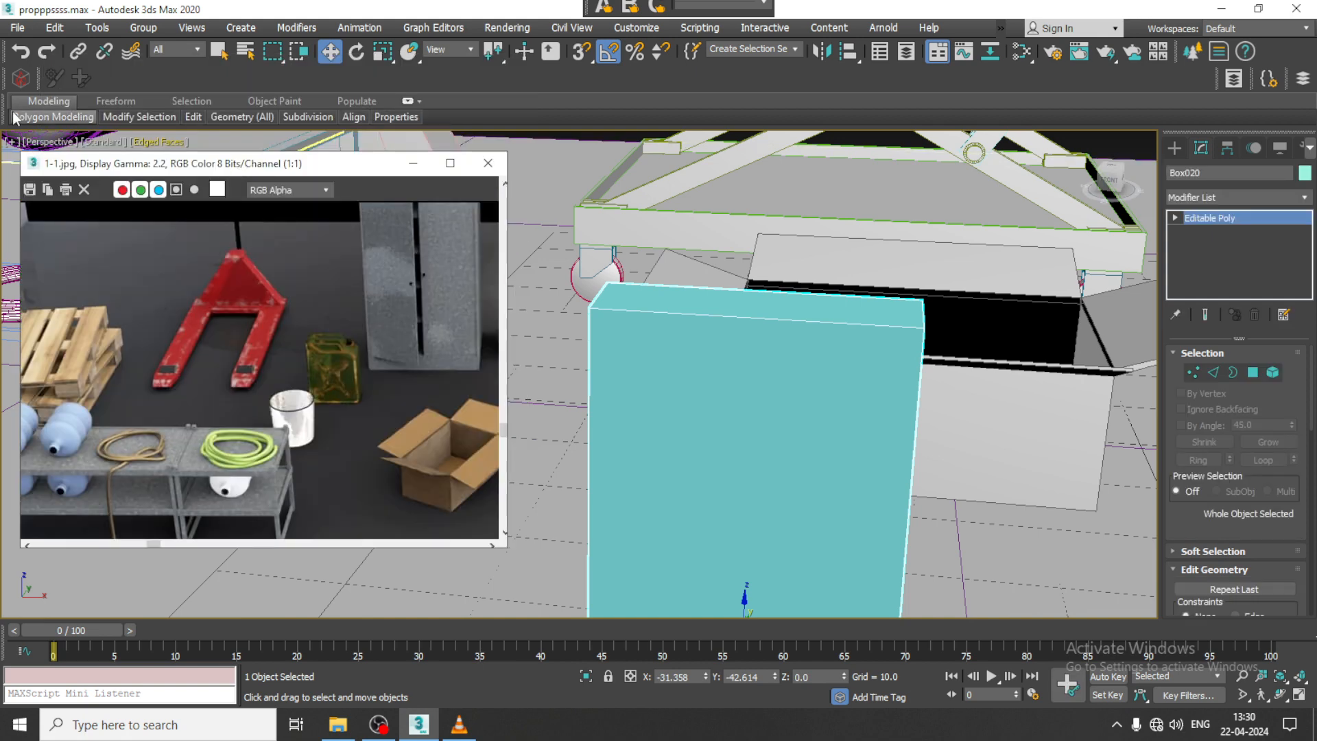
left_click(51, 101)
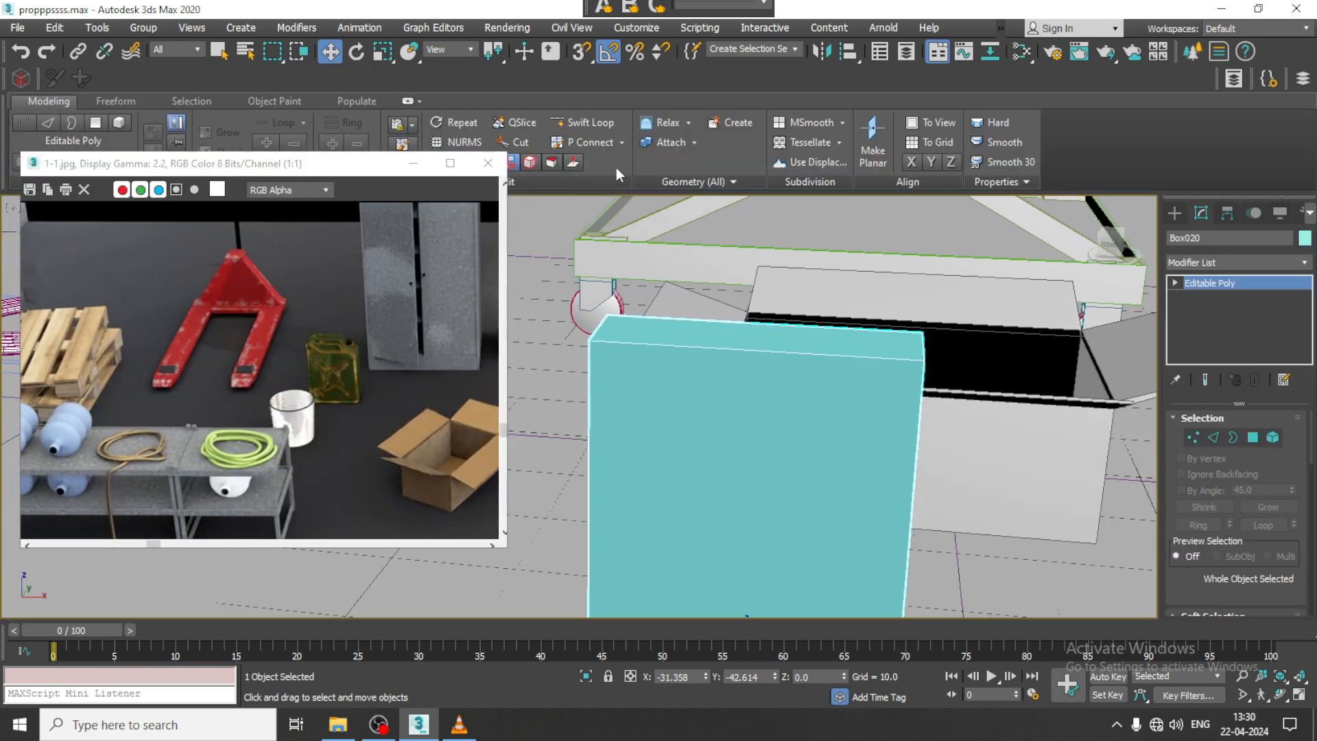
left_click(593, 125)
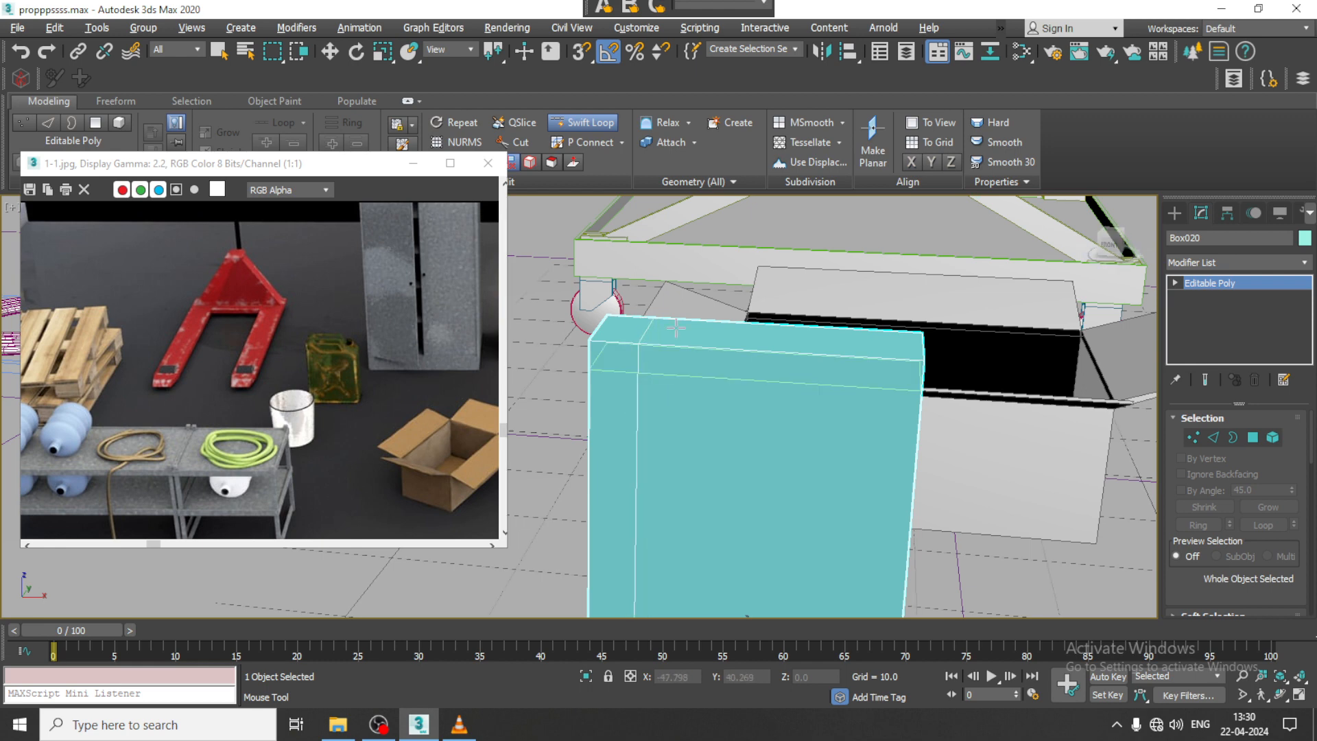
middle_click_drag(645, 375, 688, 331, "alt")
key("w")
Raise the two top corner vertices beside the new loop by about 2.35 units to form a sloped corner.
key("1")
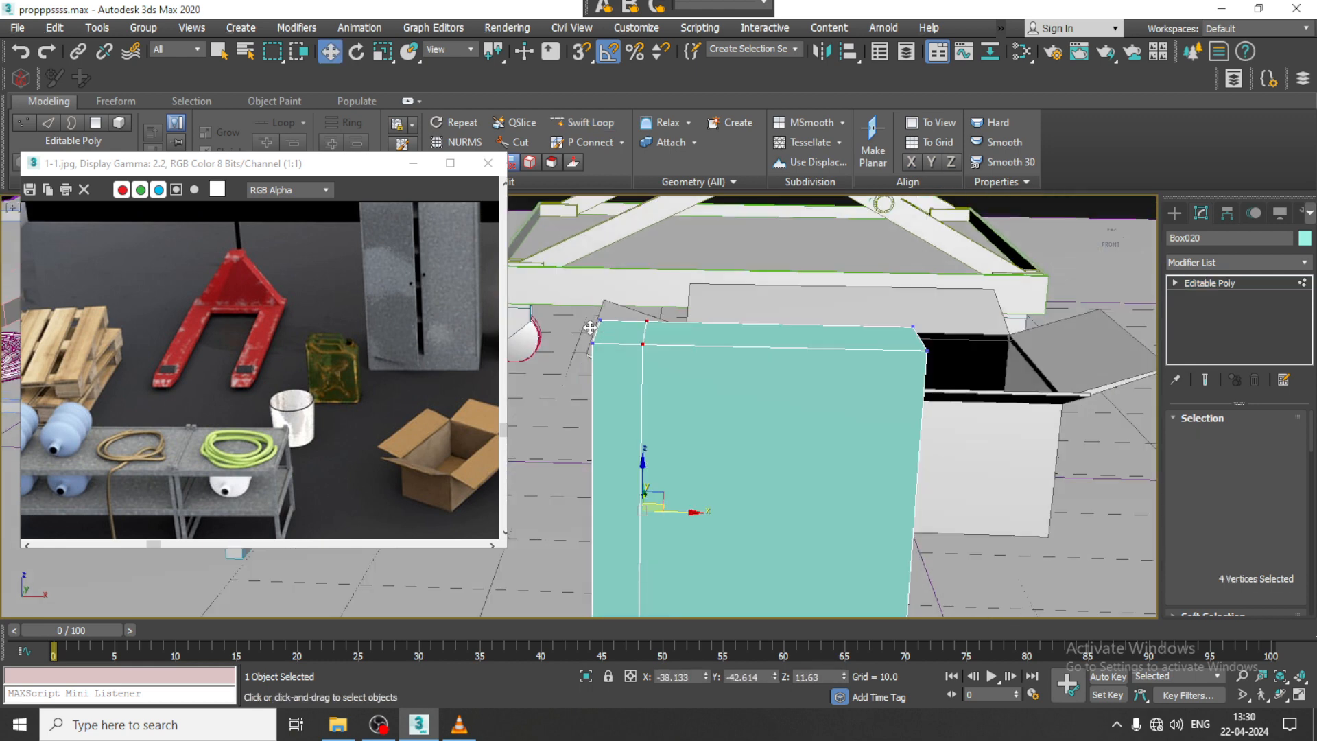
left_click_drag(567, 288, 613, 361)
left_click_drag(595, 292, 595, 284)
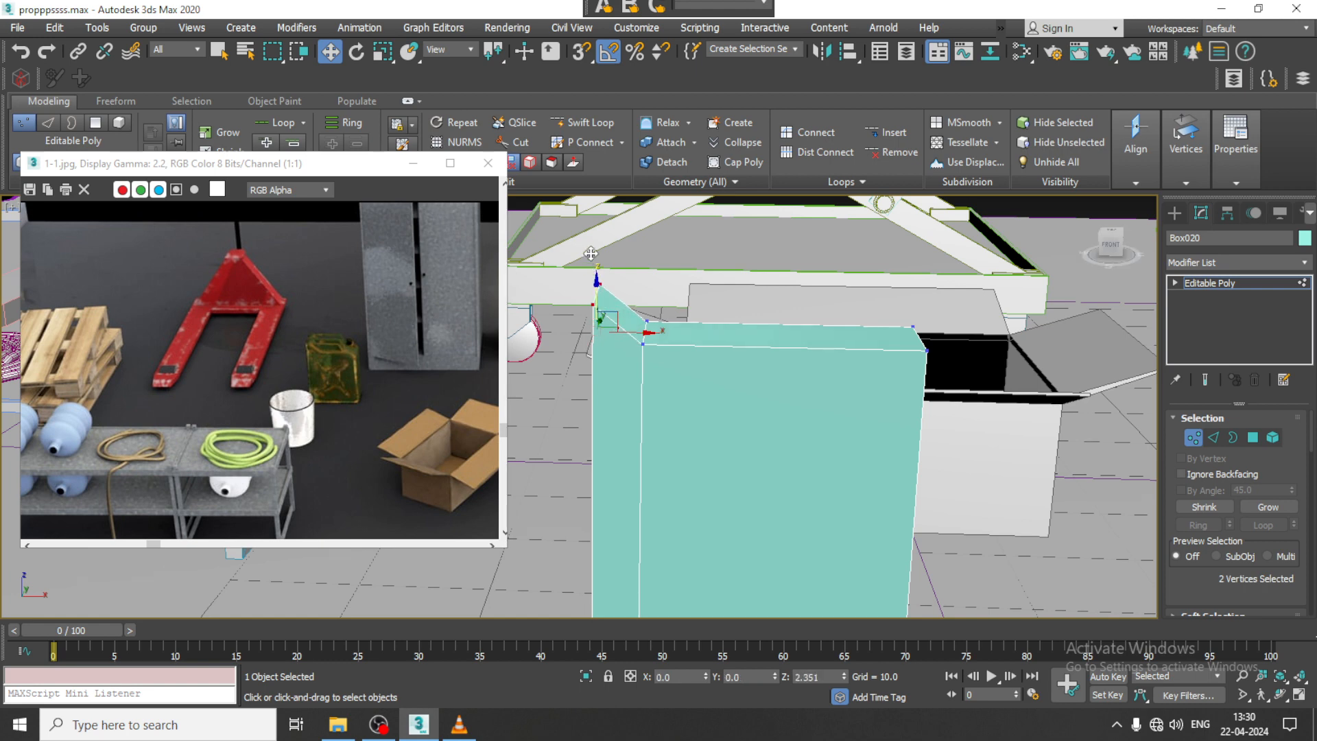
Chamfer the top corner edge at the opposite end of the box by about 6.432.
middle_click_drag(591, 254, 838, 332, "alt")
key("2")
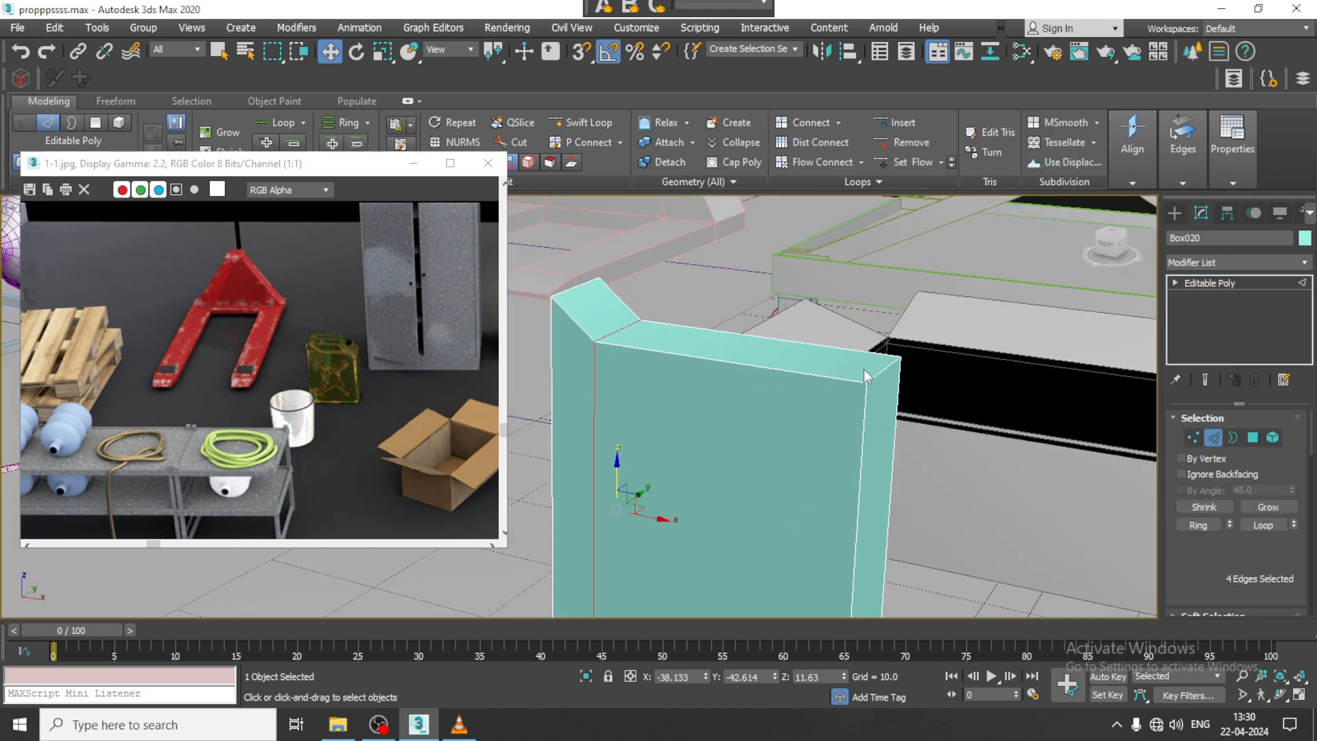
left_click(883, 373)
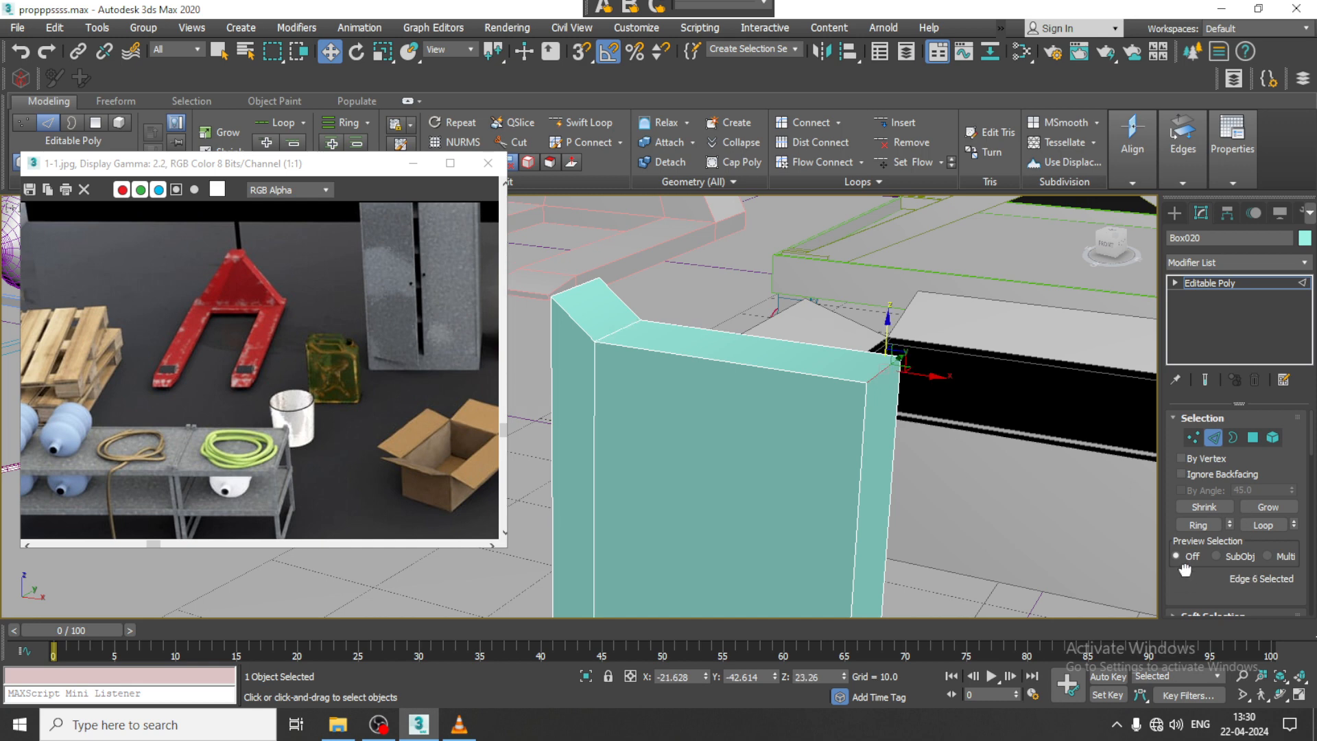
scroll(1184, 569, "down", 5)
left_click(1227, 481)
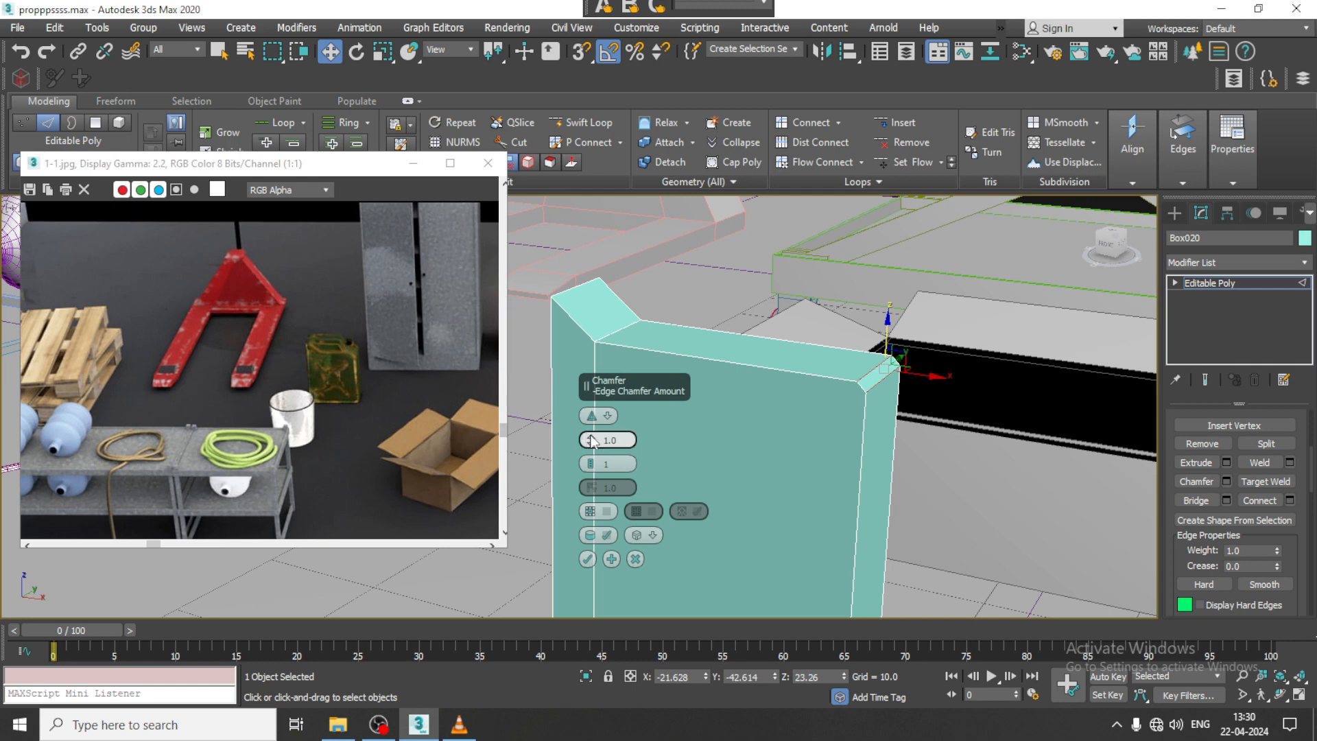
left_click_drag(590, 440, 594, 400)
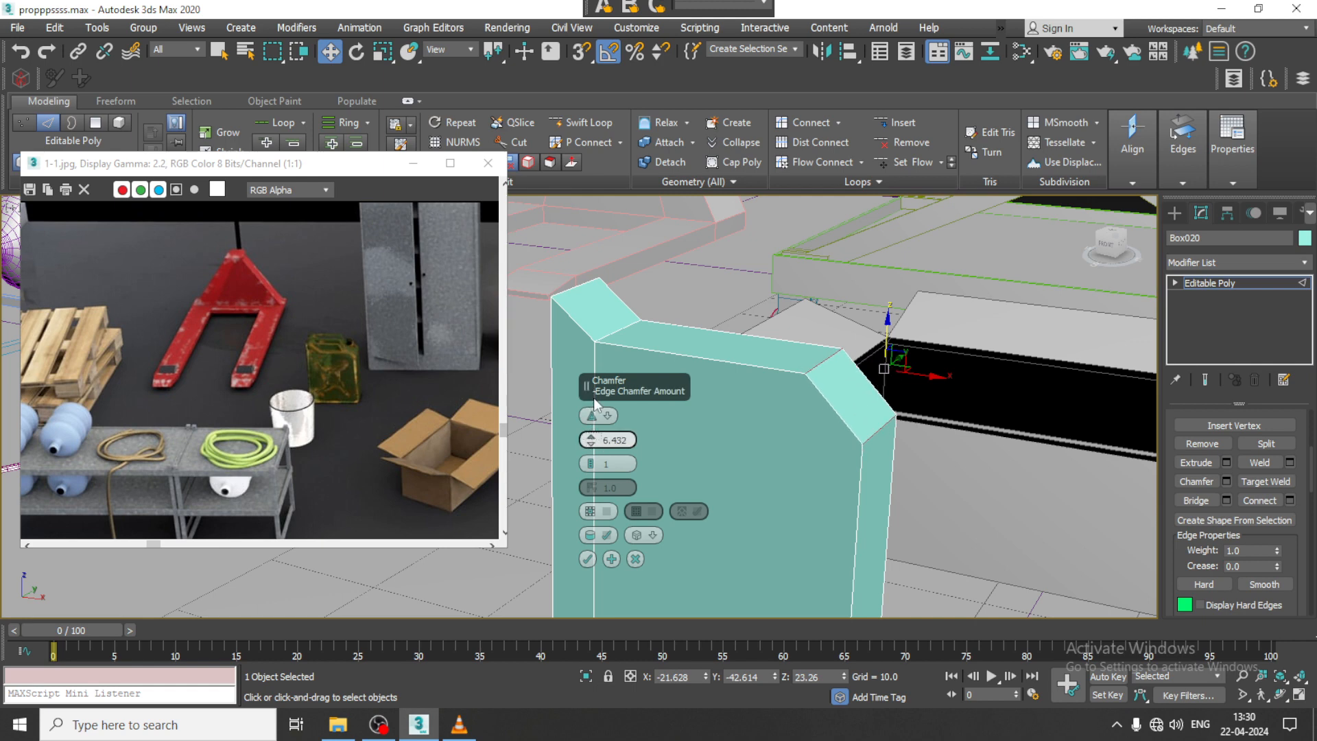
left_click(588, 559)
Add a vertical Swift Loop through the middle of the raised, sloped corner.
middle_click_drag(686, 412, 784, 360, "alt")
left_click(582, 122)
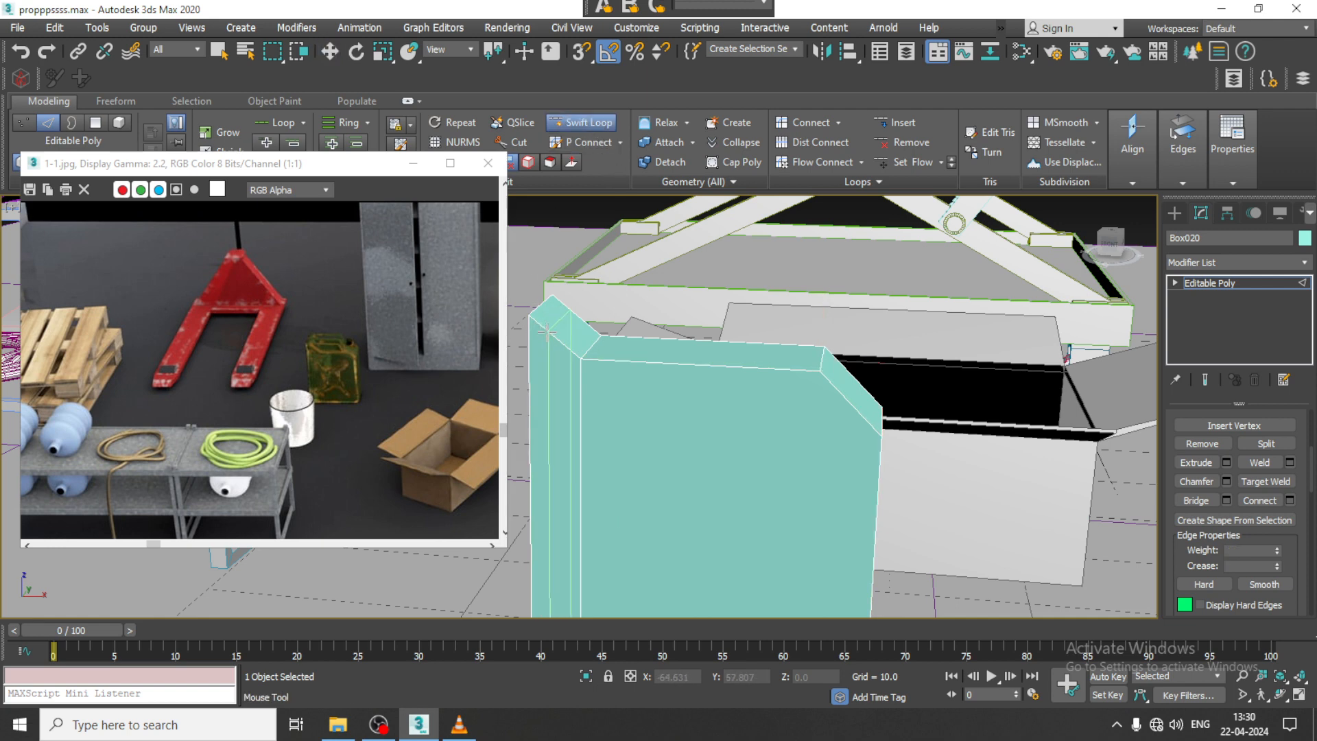
left_click(547, 326)
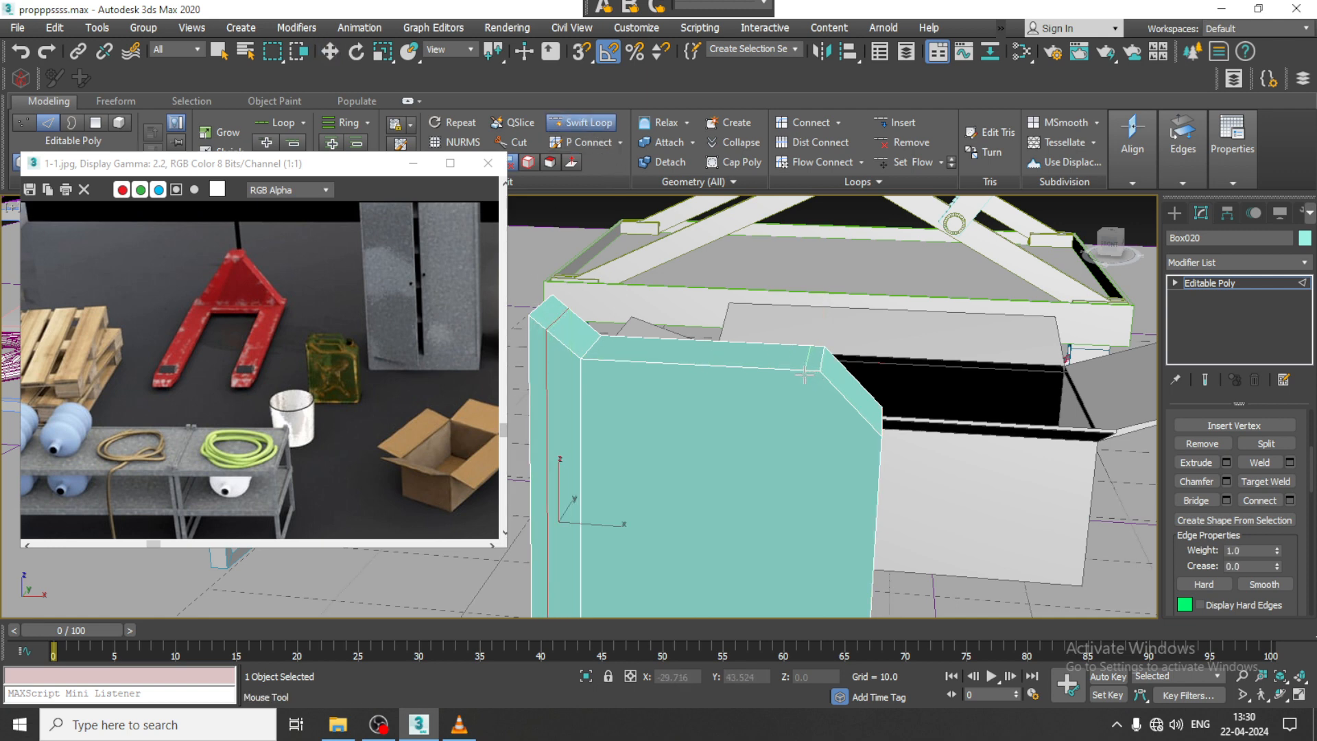
key("w")
Connect the long top and bottom edges between the inner loop and the chamfer with one segment.
scroll(752, 369, "down", 4)
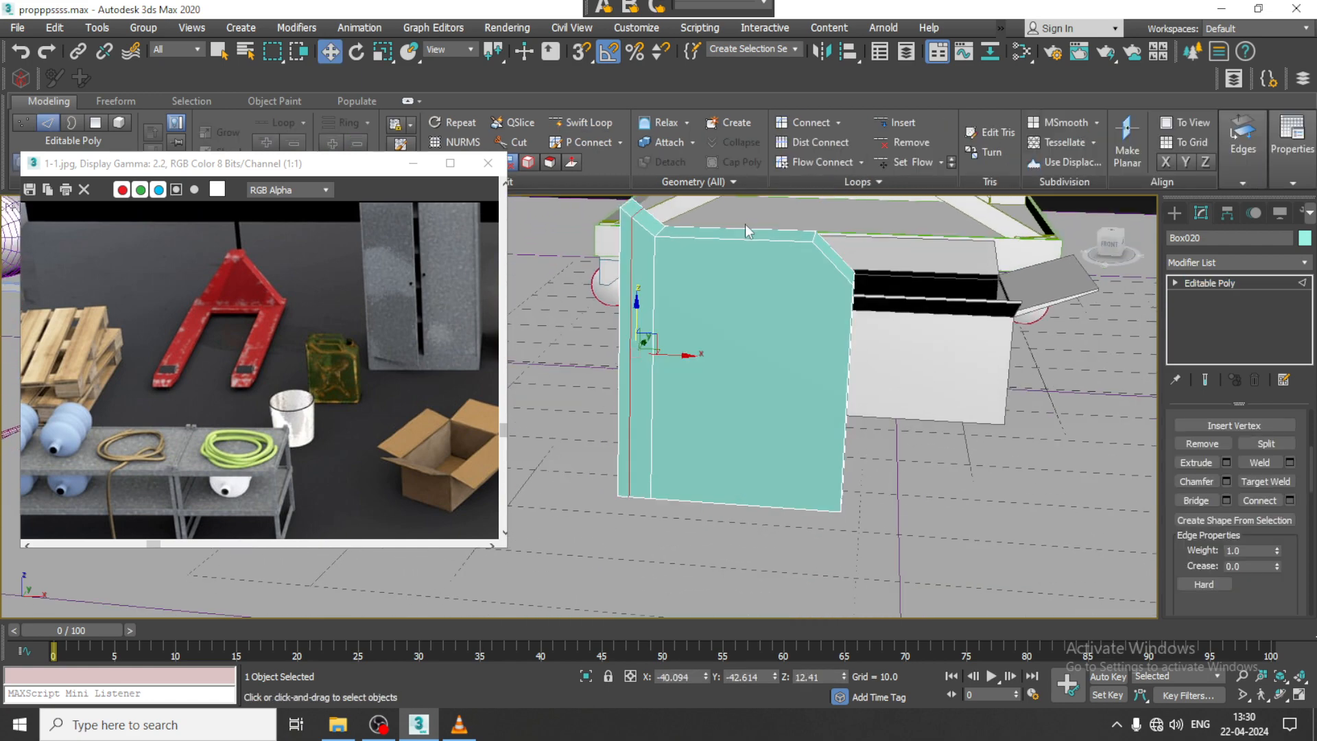
left_click_drag(781, 605, 781, 605)
middle_click_drag(842, 407, 809, 415, "alt")
left_click(1289, 501)
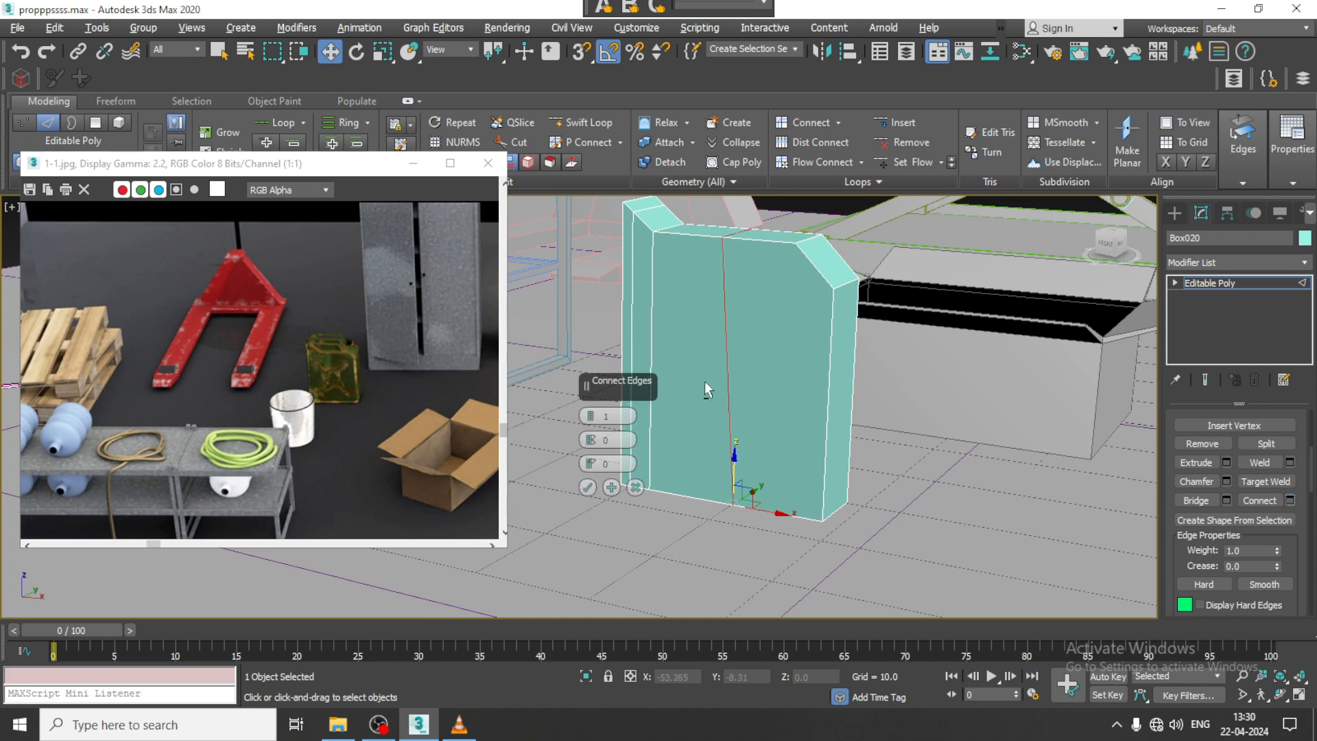
middle_click_drag(705, 380, 748, 384, "alt")
left_click(587, 487)
Straighten the slanted middle loop in the front view by scaling its vertices along X until they align vertically.
key("alt+w")
middle_click_drag(907, 319, 849, 331)
key("alt+w")
key("z")
scroll(851, 318, "down", 4)
key("1")
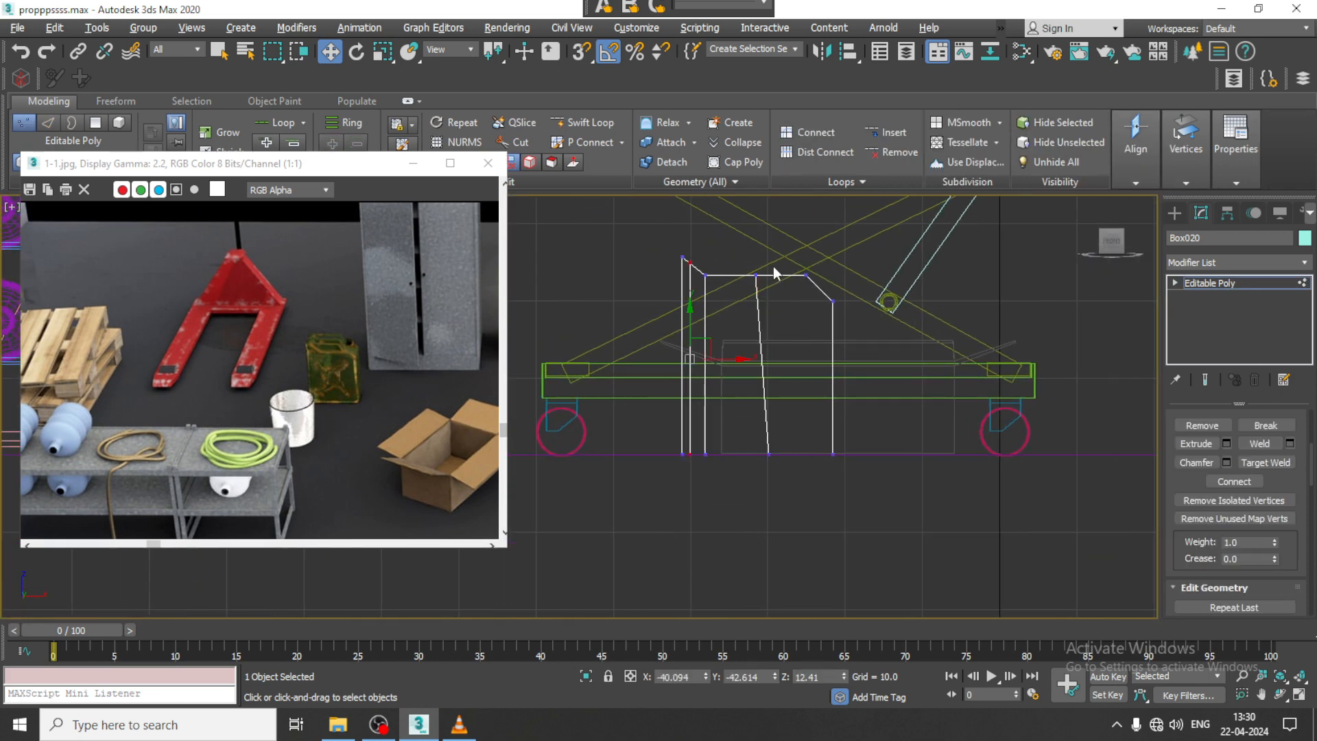
left_click_drag(768, 402, 787, 500)
key("r")
left_click_drag(820, 365, 1278, 370)
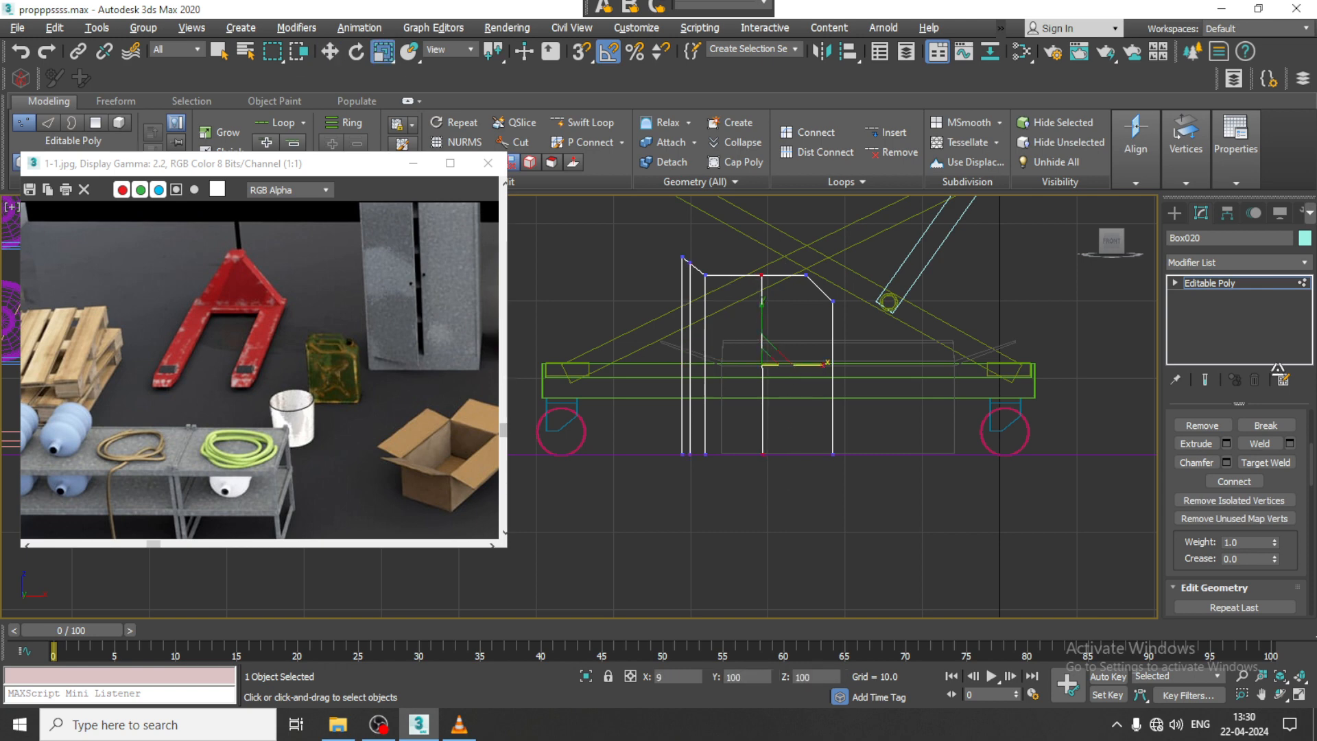
Move the straightened loop along X to about -26.8, close to the chamfered corner.
key("w")
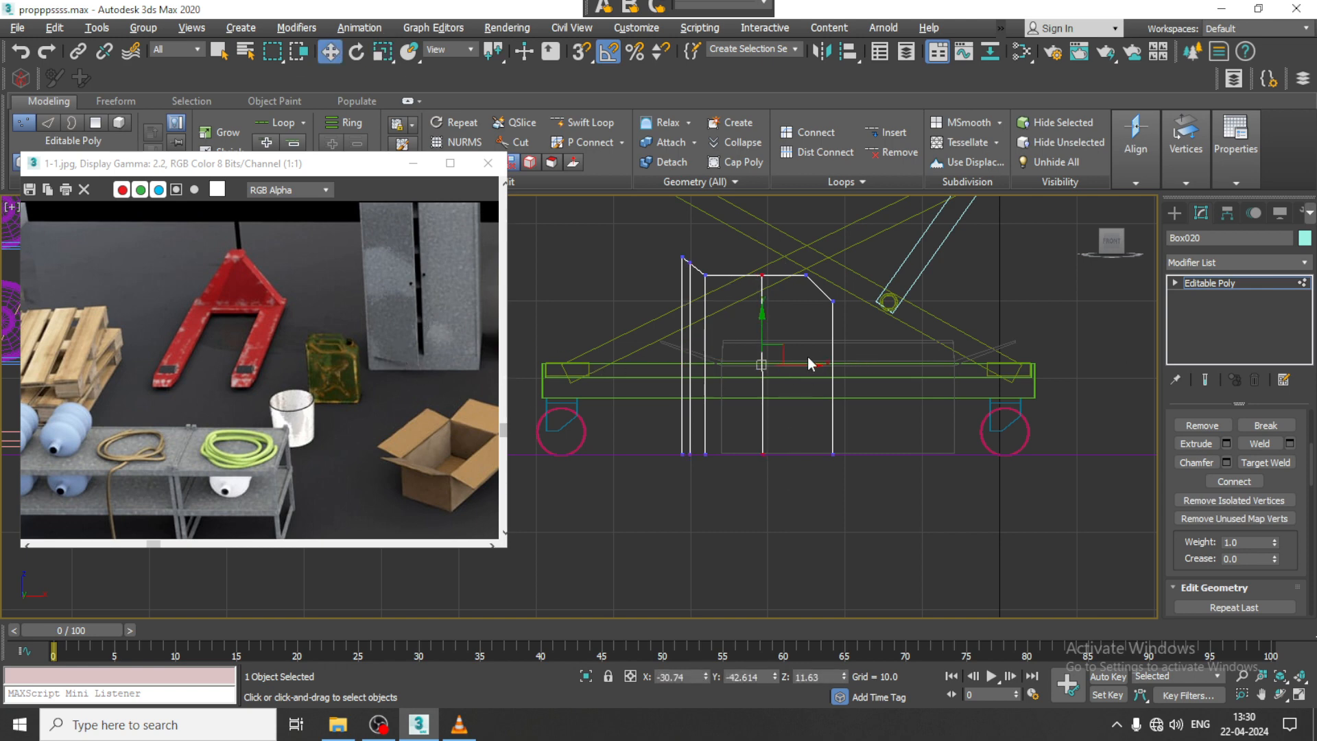
left_click_drag(798, 365, 826, 366)
key("alt+w")
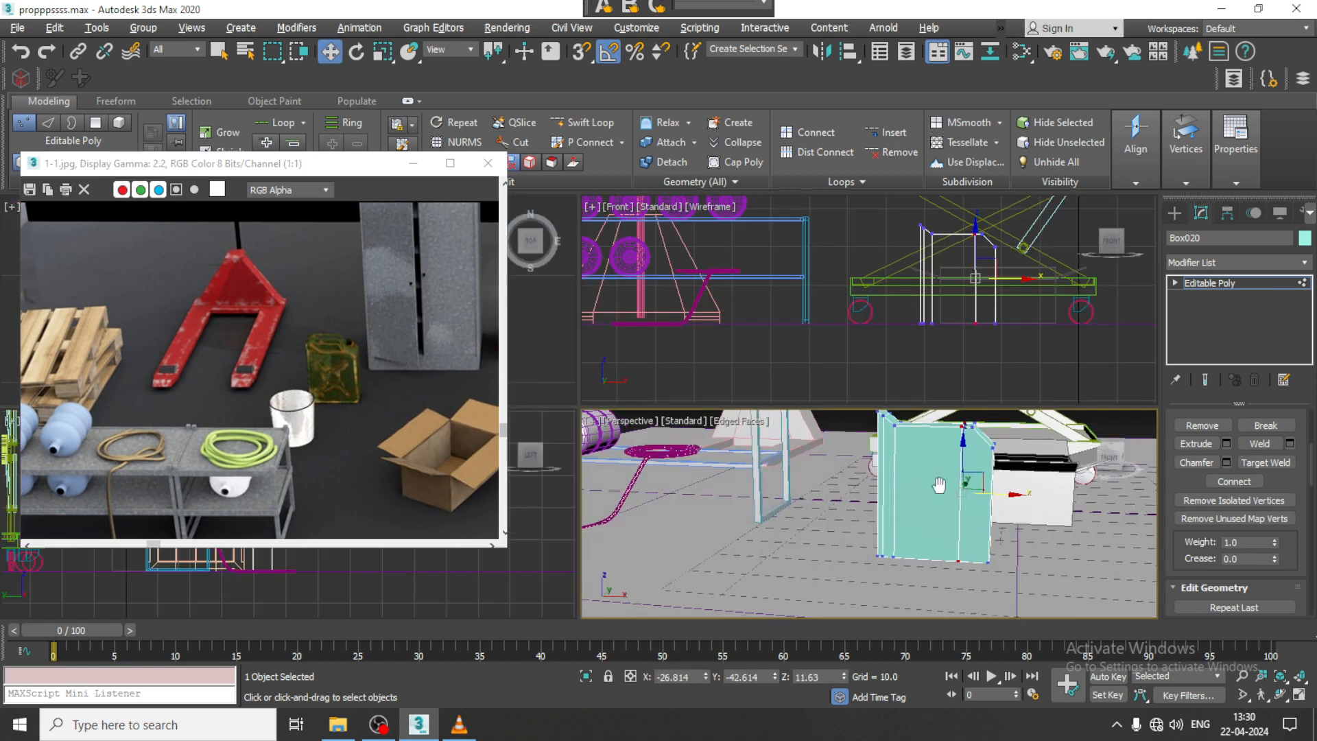
key("alt+w")
middle_click_drag(851, 444, 813, 432, "alt")
left_click(582, 123)
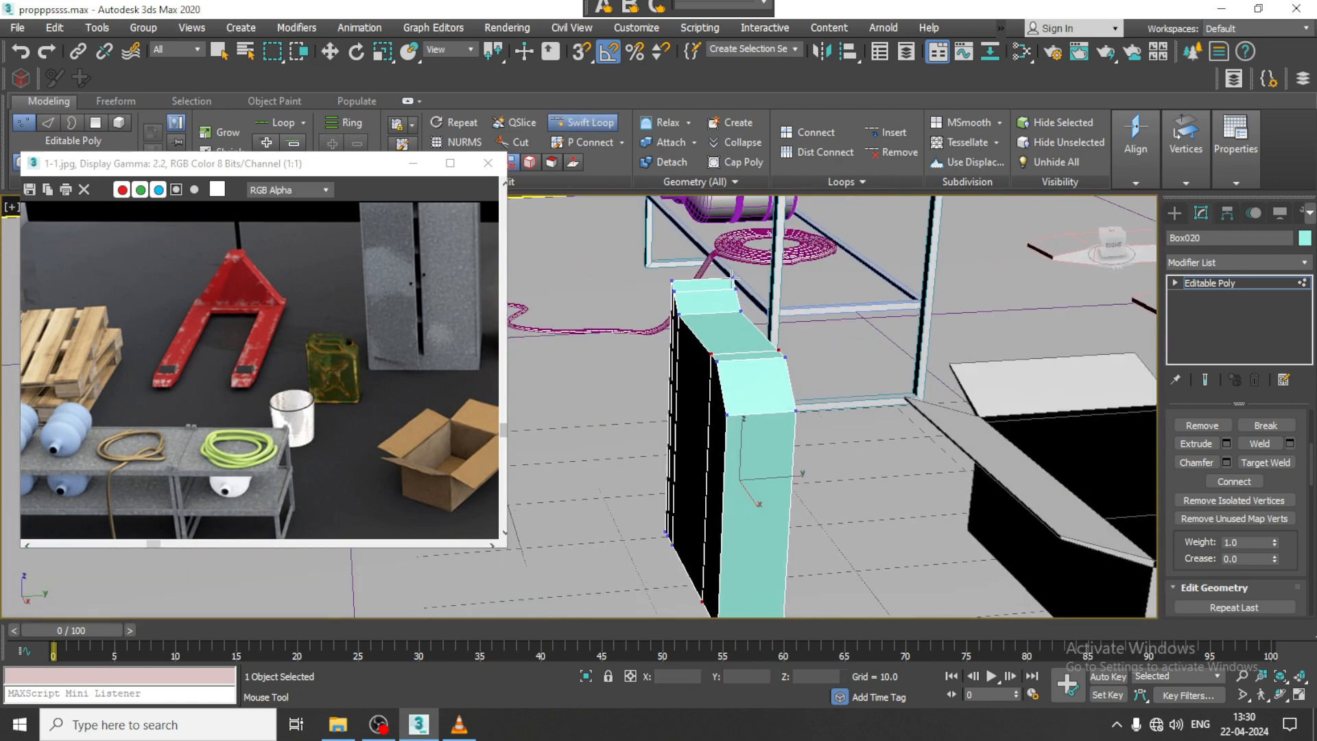
middle_click_drag(729, 363, 713, 371, "alt")
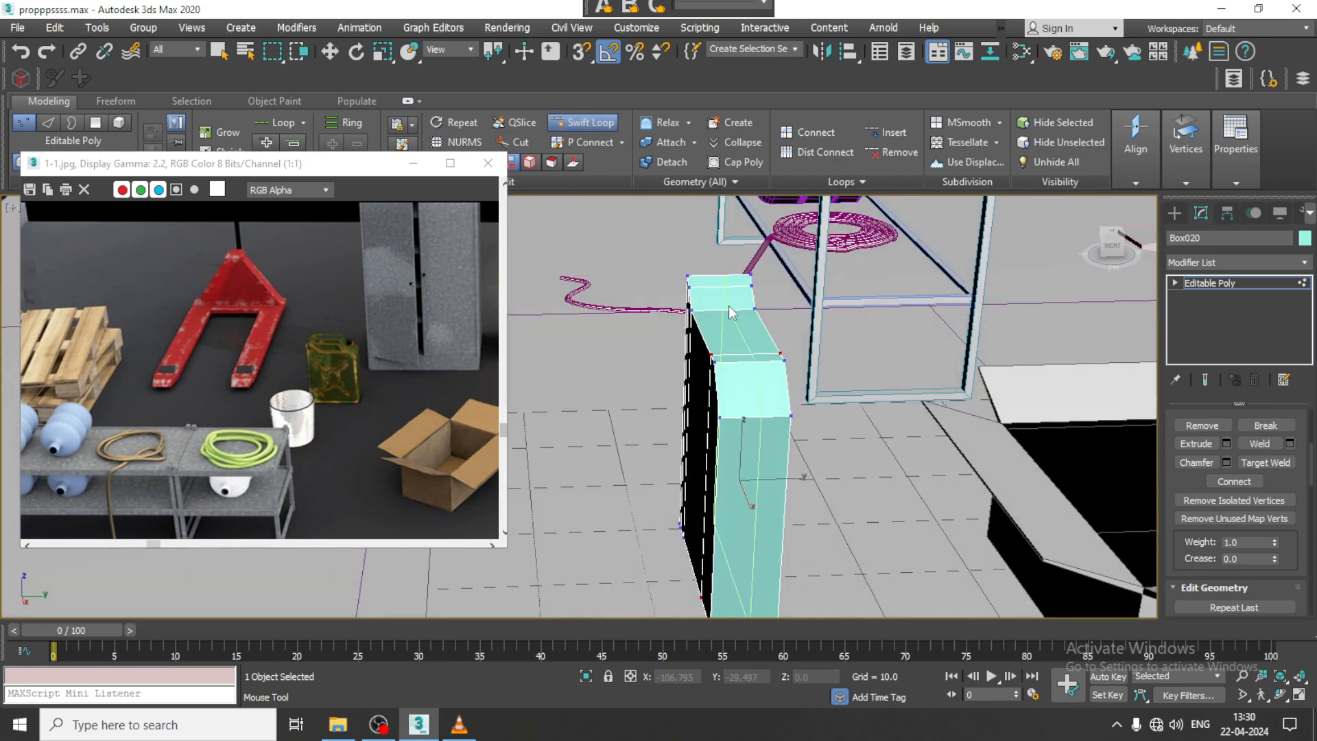
key("w")
Connect the edges across the box's thickness with two segments running around the narrow sides.
middle_click_drag(762, 326, 671, 273, "alt")
key("2")
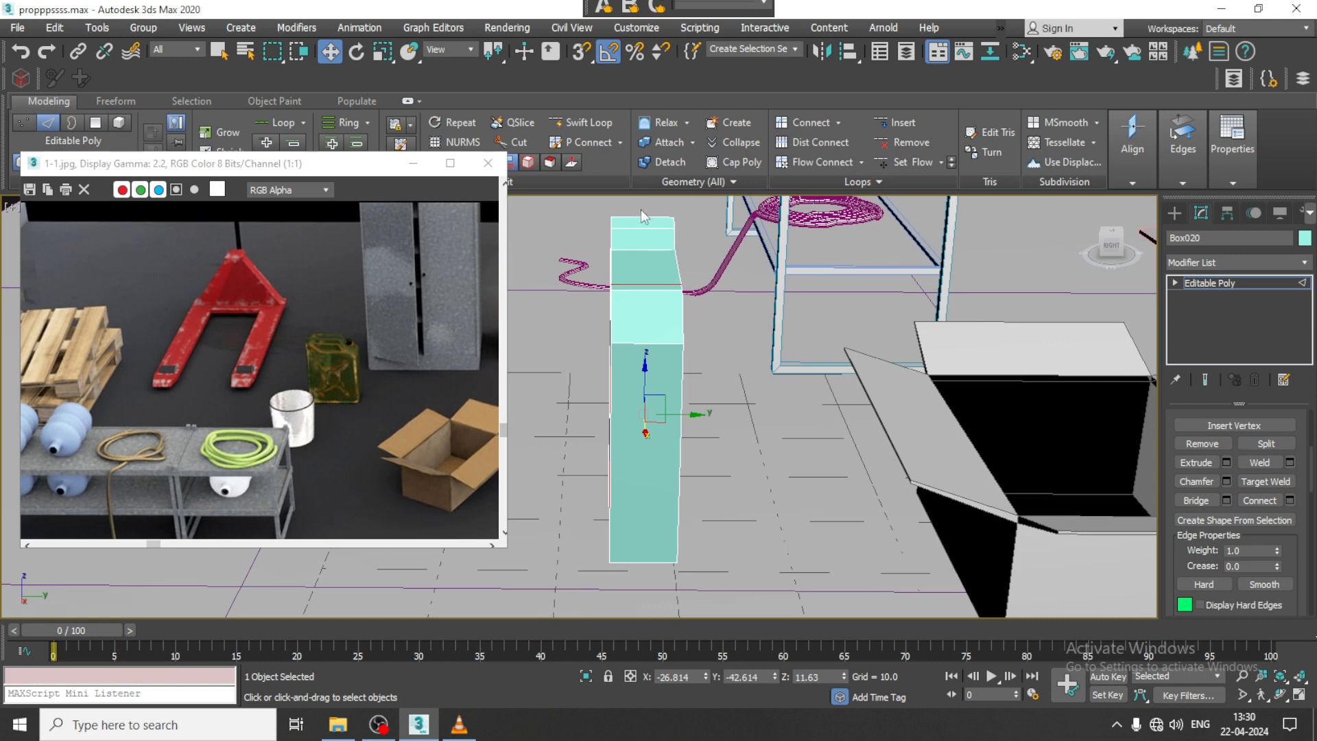
left_click_drag(645, 608, 645, 609)
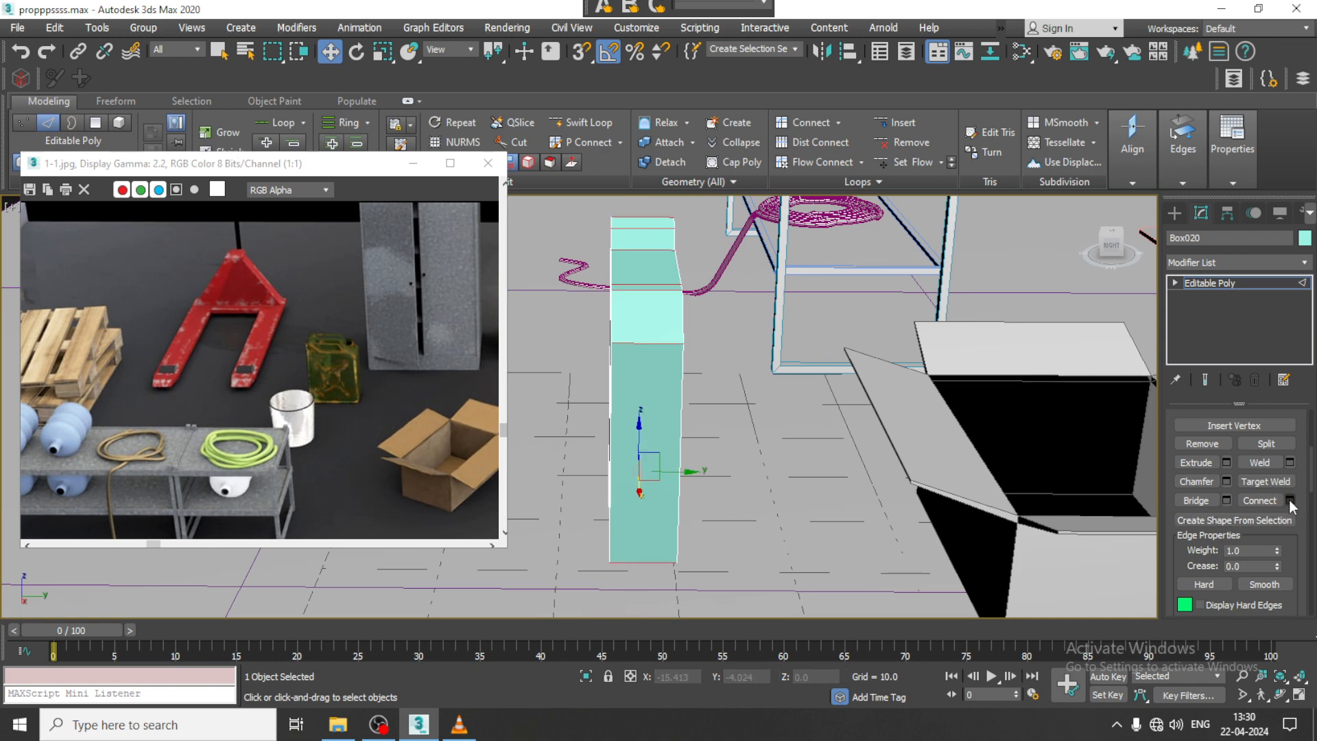
left_click(1290, 500)
middle_click_drag(702, 346, 679, 356, "alt")
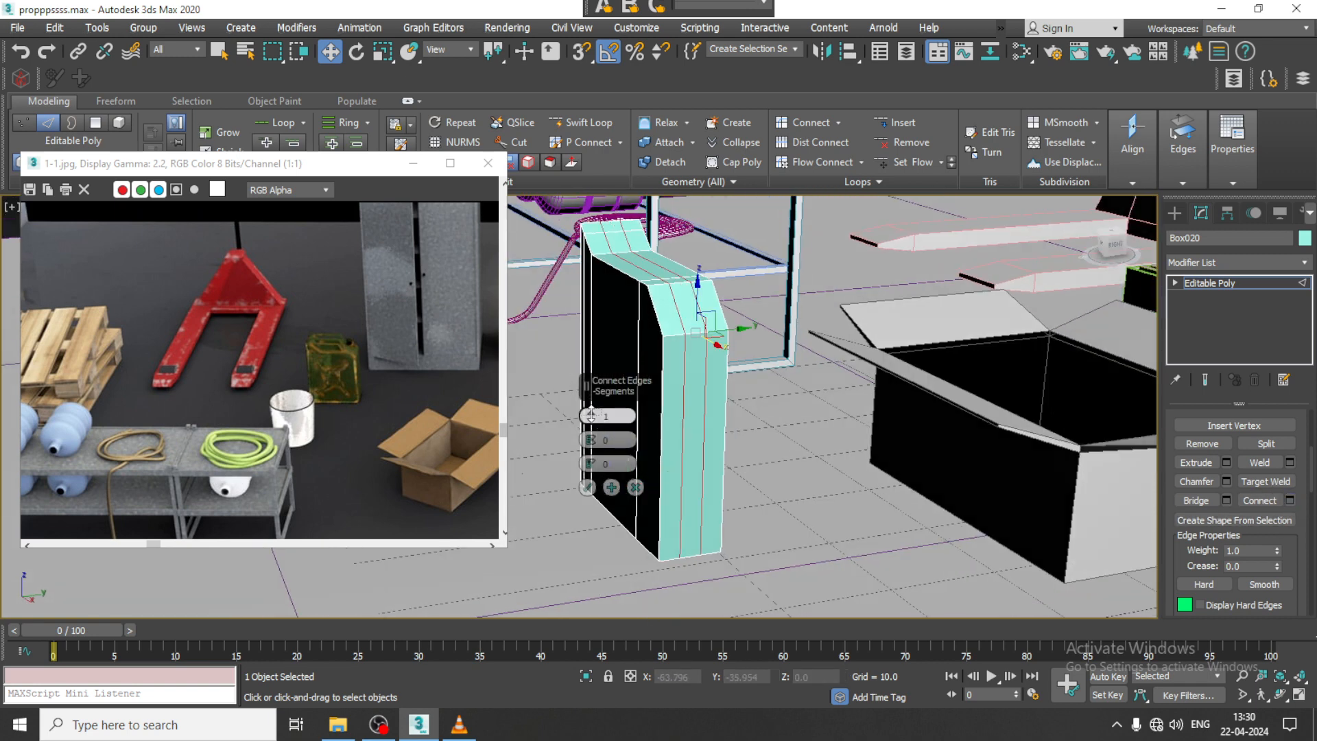
left_click_drag(591, 415, 591, 292)
left_click(588, 487)
At polygon level, select the central top polygon beside the chamfer and the central polygon at the raised corner's peak.
middle_click_drag(617, 439, 813, 325, "alt")
scroll(812, 326, "up", 2)
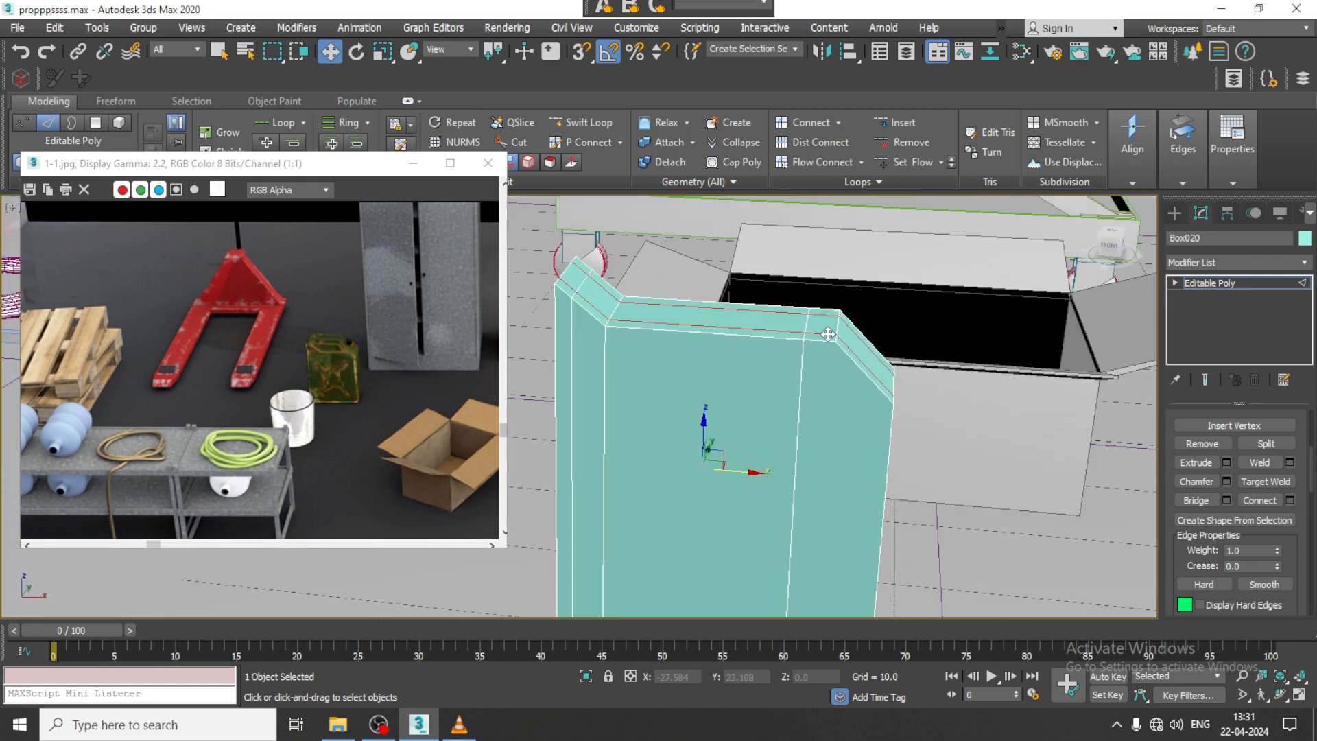
left_click(1255, 448)
left_click(1175, 282)
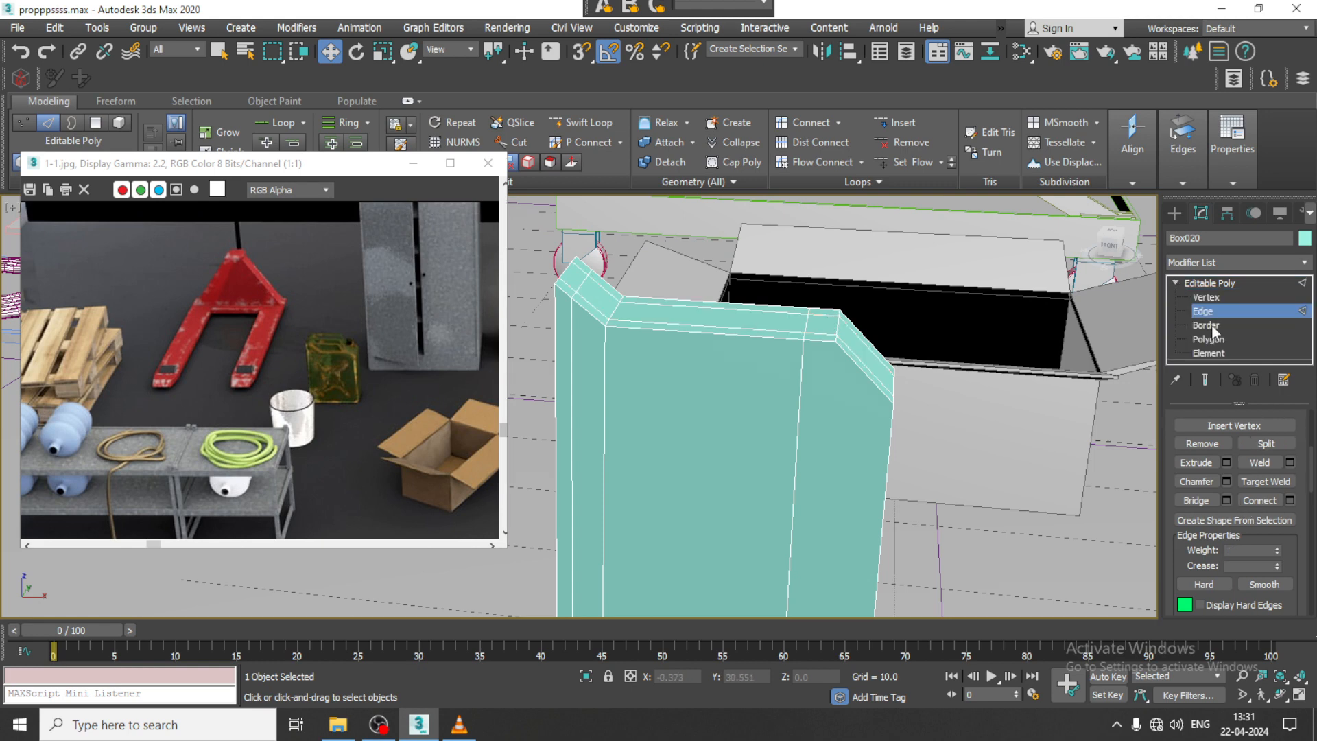
left_click(1224, 339)
left_click(819, 318)
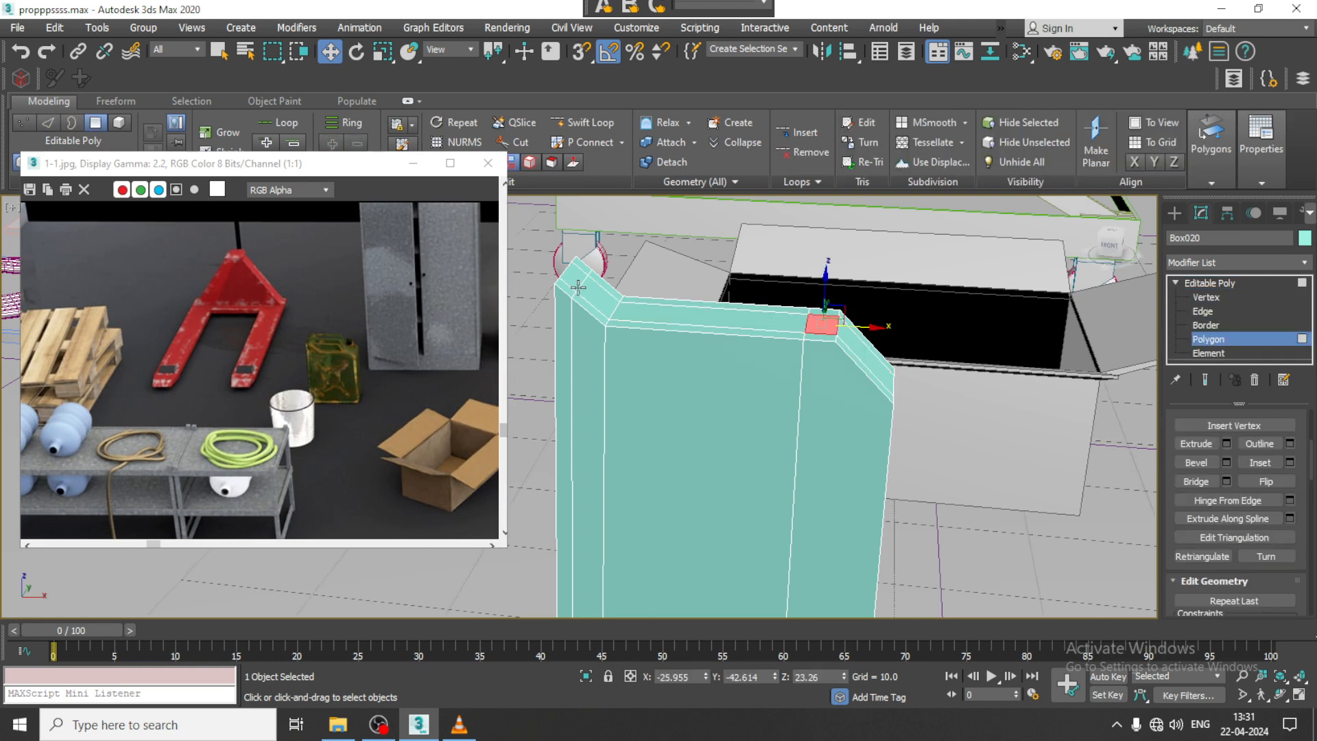
left_click(567, 277, "ctrl")
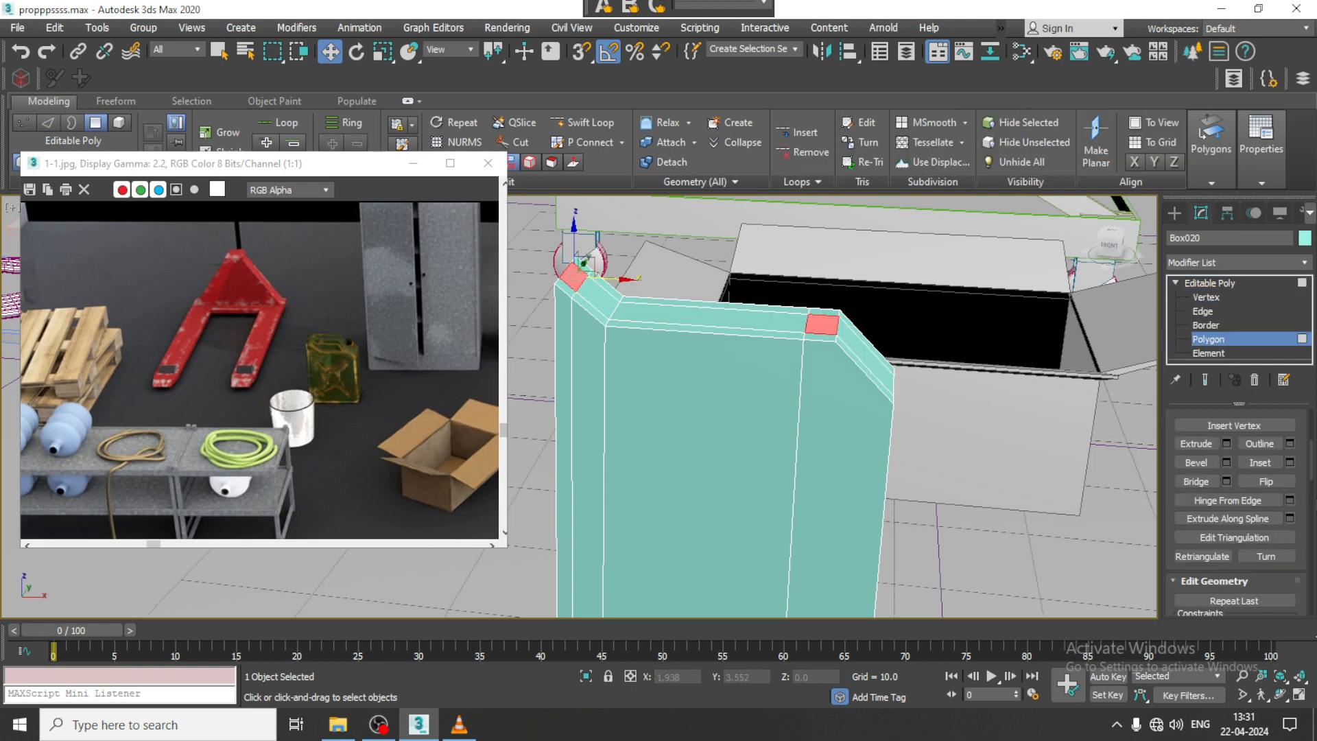
Try bridging the two selected top polygons and undo the result.
left_click(1196, 481)
middle_click_drag(725, 328, 747, 278, "alt")
key("ctrl+z")
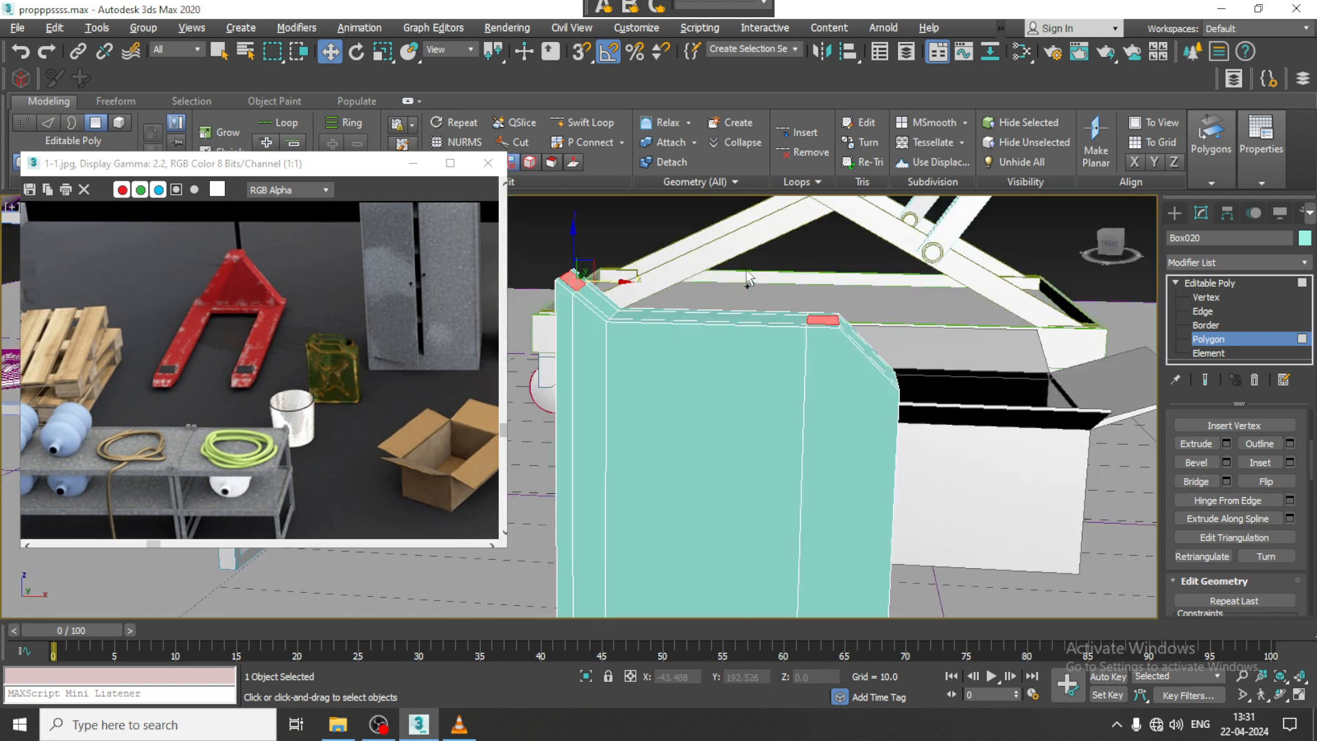
Select only the central top polygon beside the chamfered corner and extrude it by 0.983, working in the front view.
key("alt+w")
middle_click_drag(962, 489, 951, 476)
key("alt+w")
middle_click_drag(935, 427, 930, 495)
left_click(786, 410)
key("alt+w")
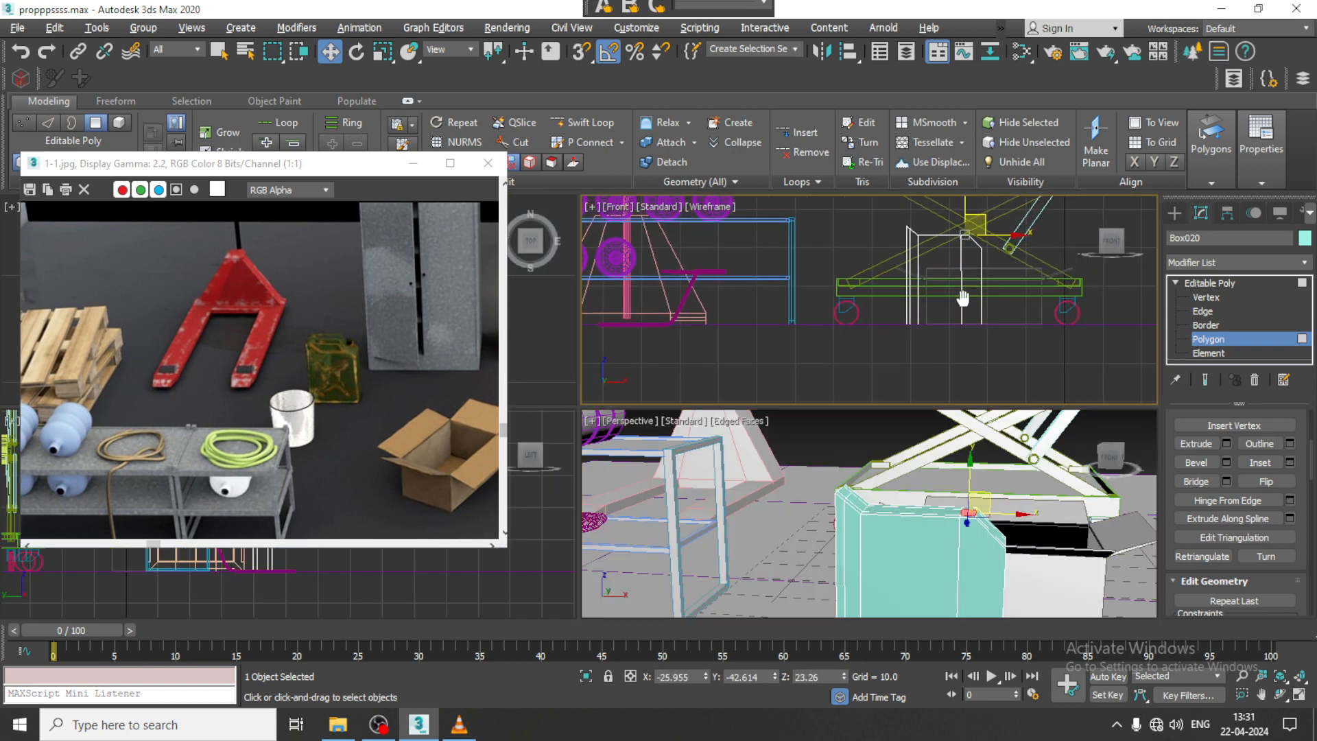
key("alt+w")
key("z")
middle_click_drag(961, 297, 997, 360)
scroll(997, 359, "down", 10)
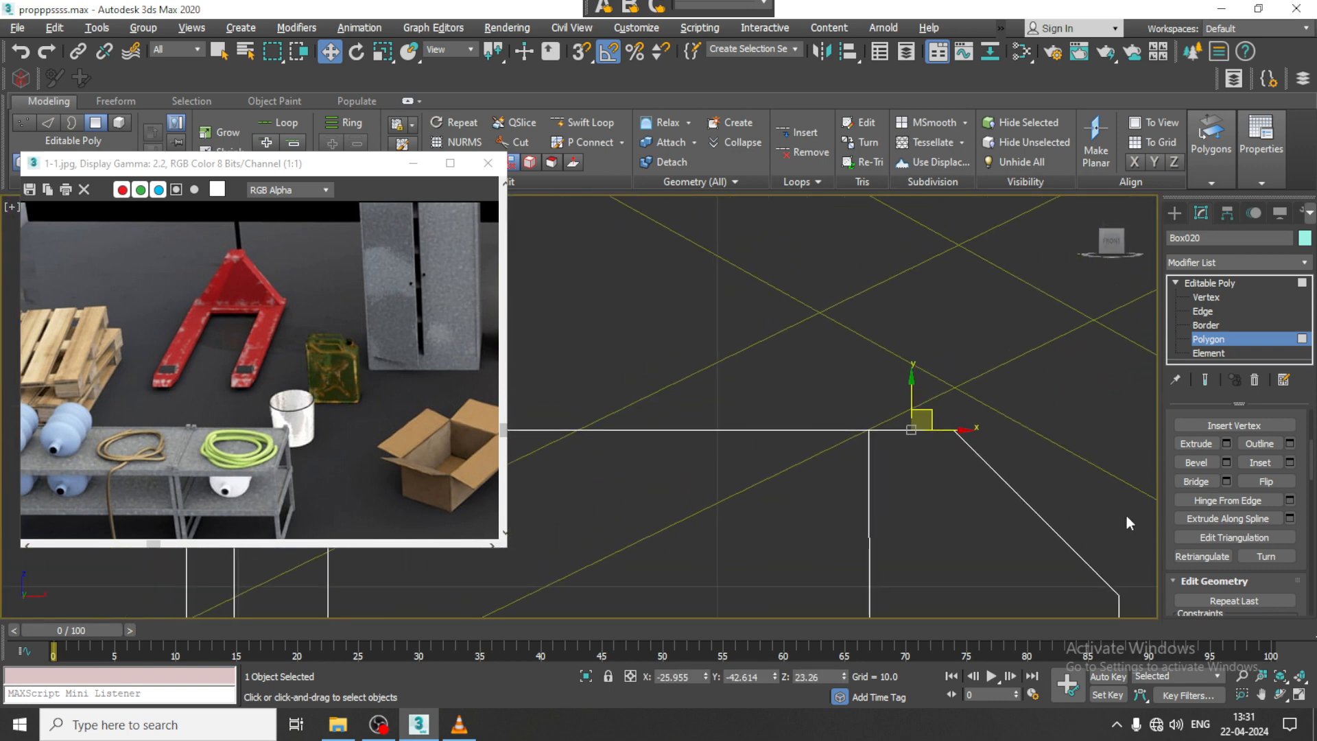
left_click(1226, 444)
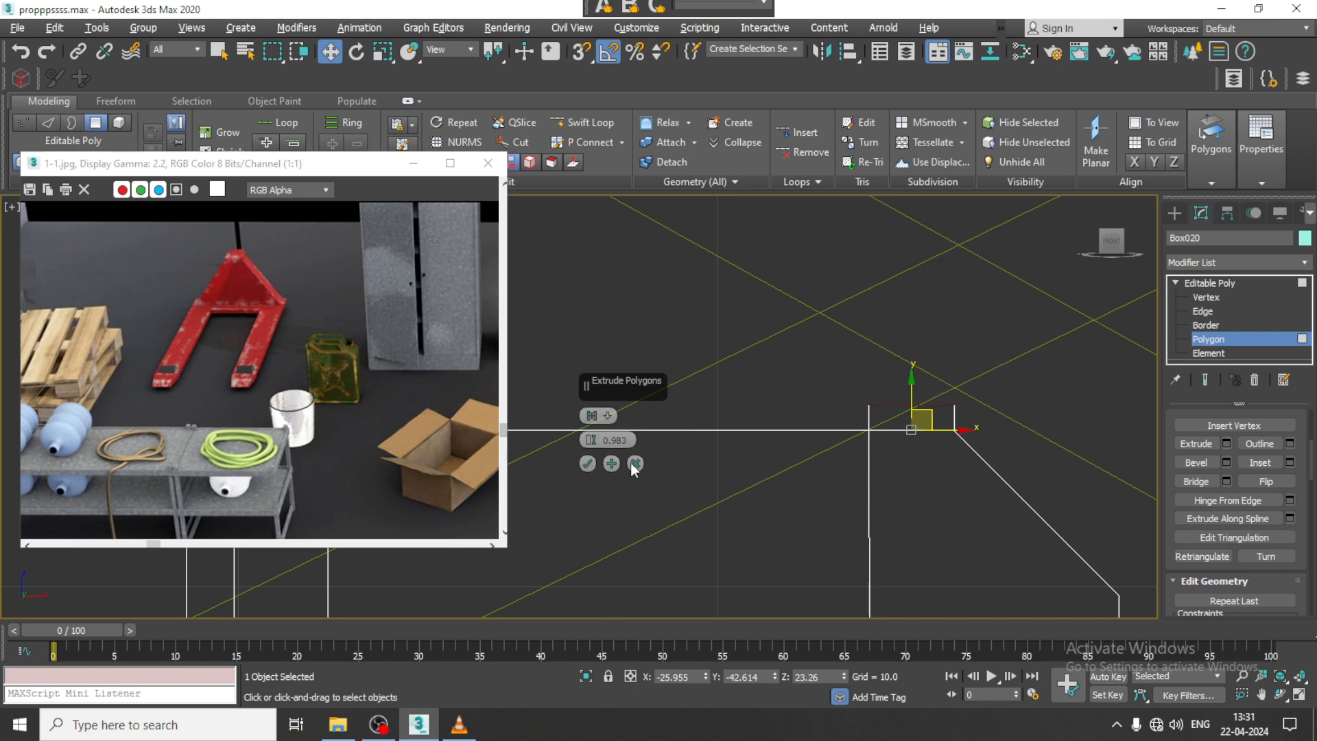
left_click(587, 464)
Move the extruded handle face to about X -26.68, Z 24.817 and rotate it to tilt toward the raised corner.
left_click_drag(942, 400, 878, 311)
key("e")
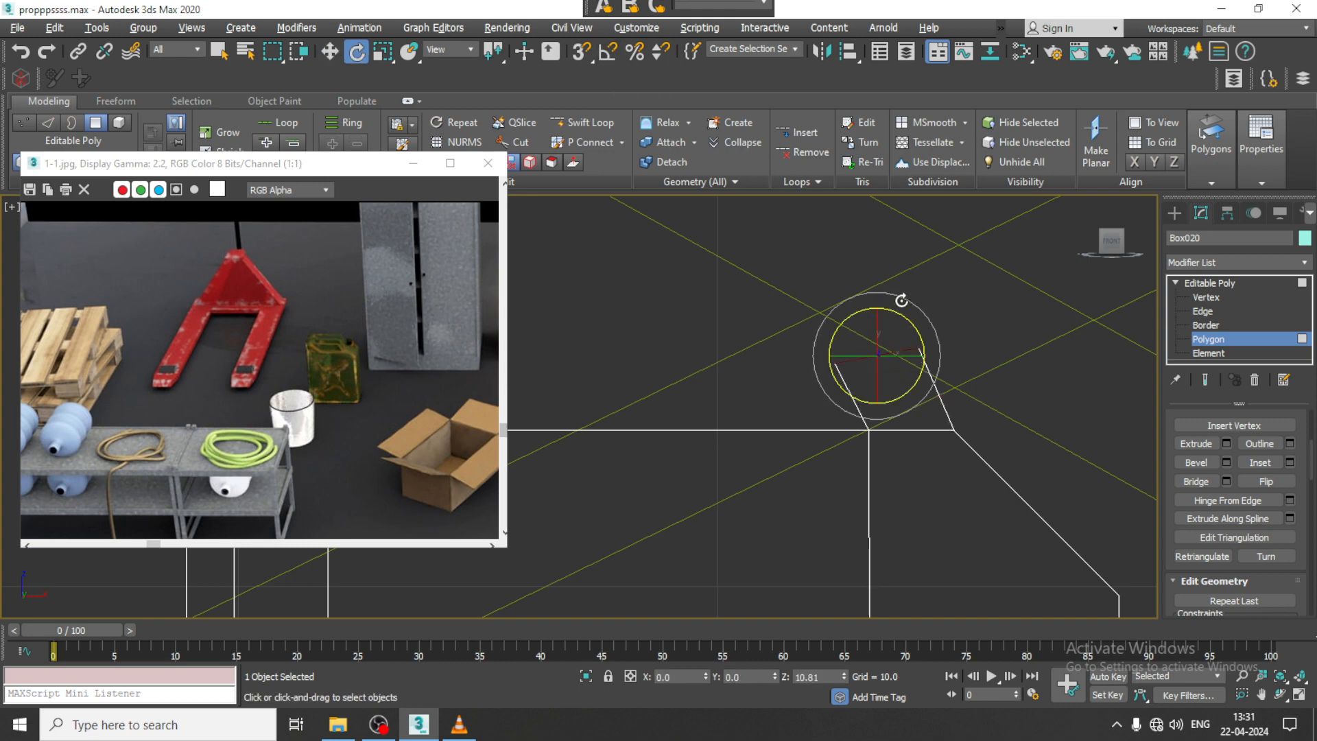
key("w")
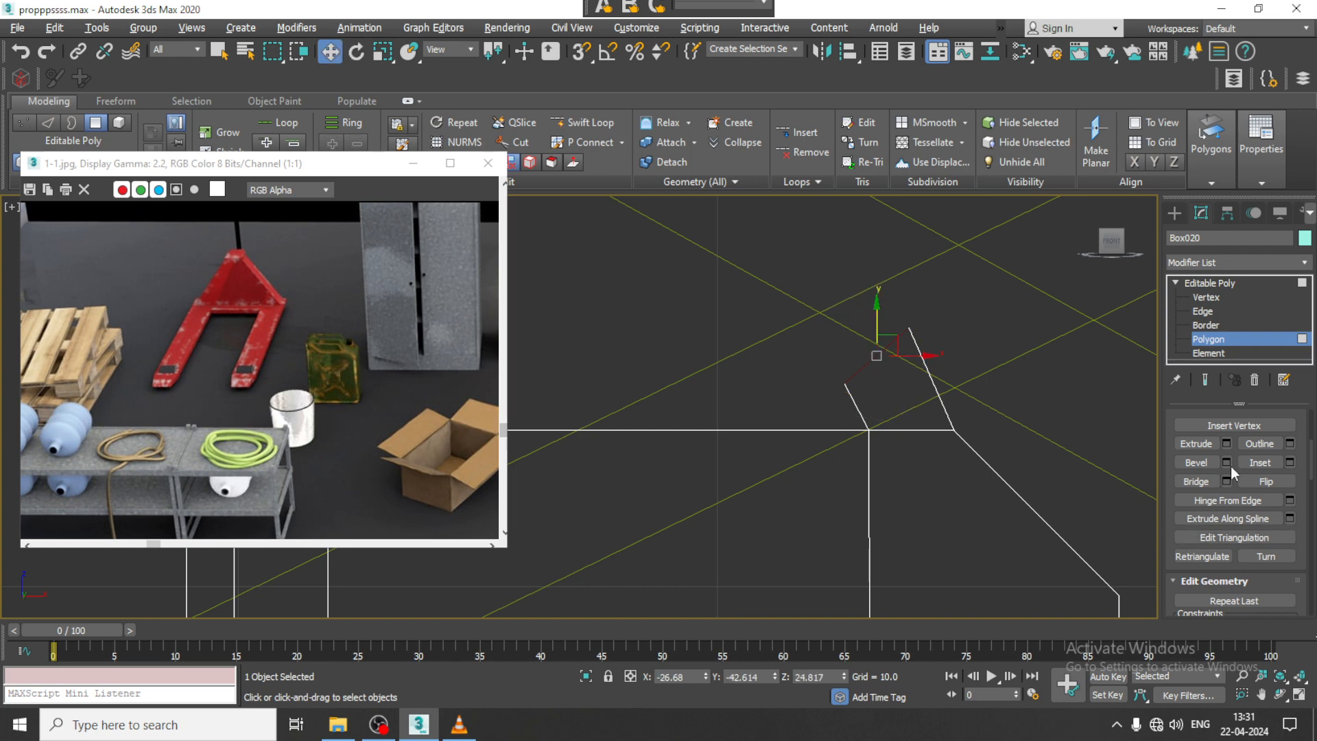
Extrude the tilted handle face again along its direction to form the handle's rising segment.
left_click(1227, 442)
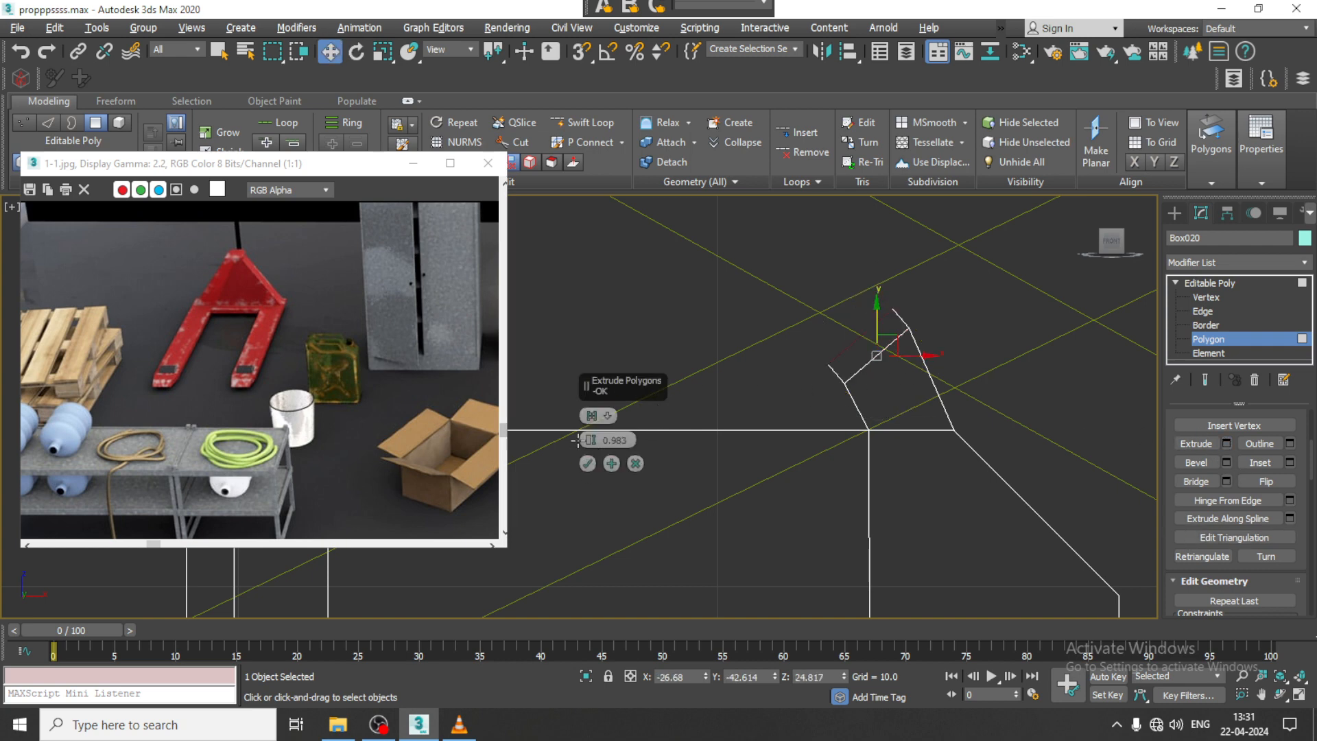
left_click_drag(579, 440, 587, 223)
left_click(587, 465)
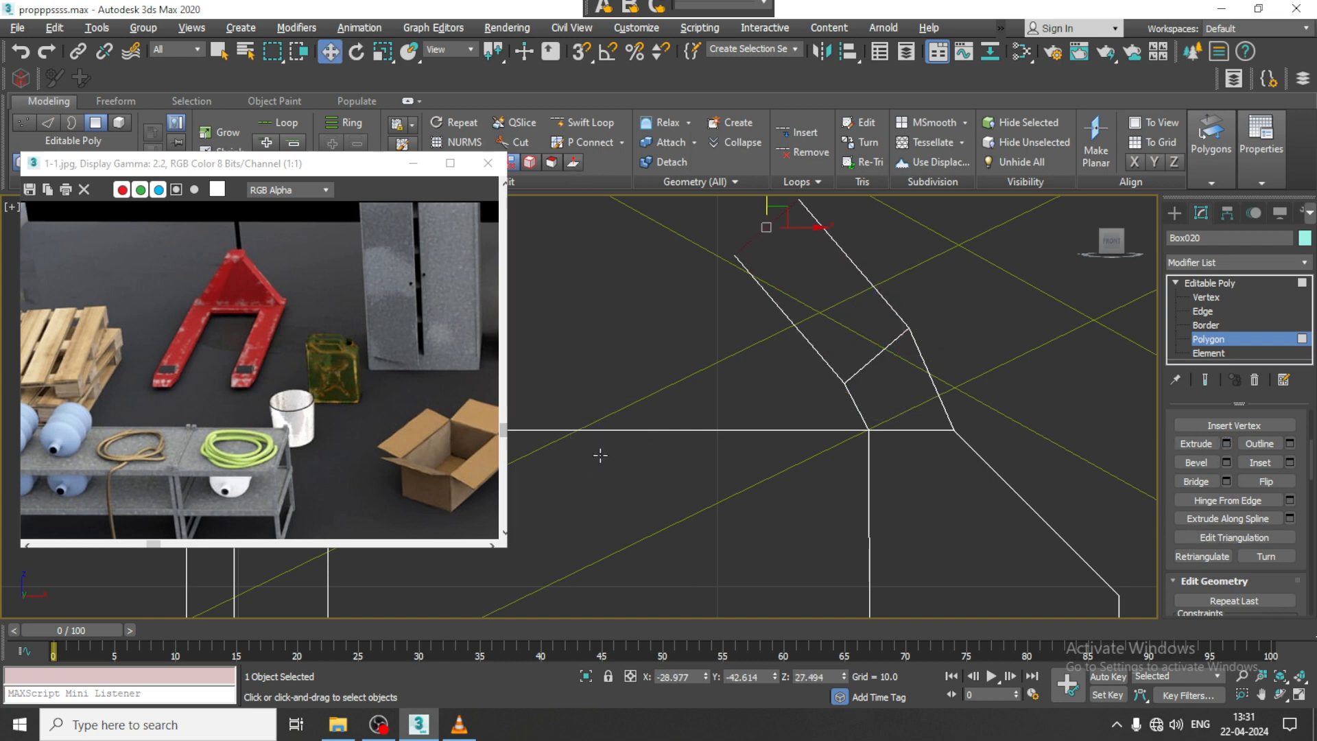
Move the handle's end face to about X -31.985, Z 26.103 and rotate it upright.
left_click_drag(812, 229, 664, 226)
middle_click_drag(665, 227, 732, 287)
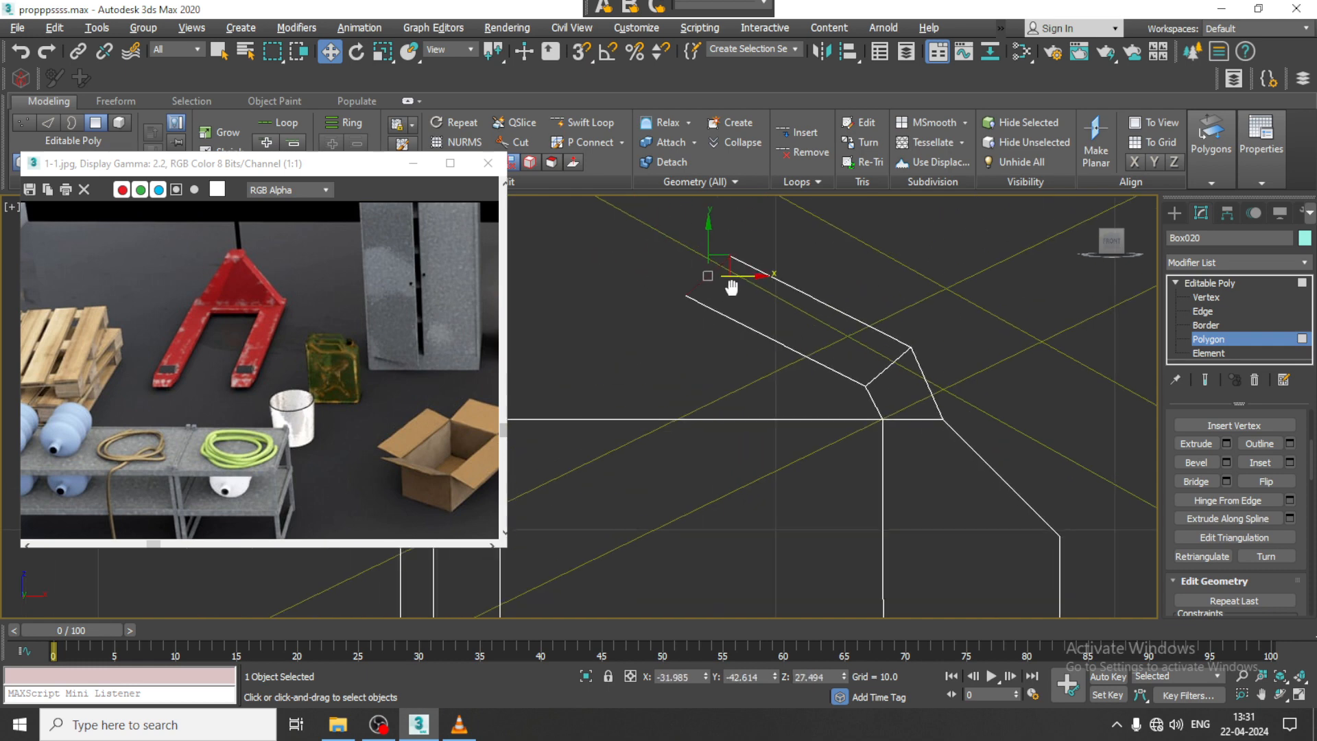
left_click_drag(708, 231, 660, 251)
key("e")
key("w")
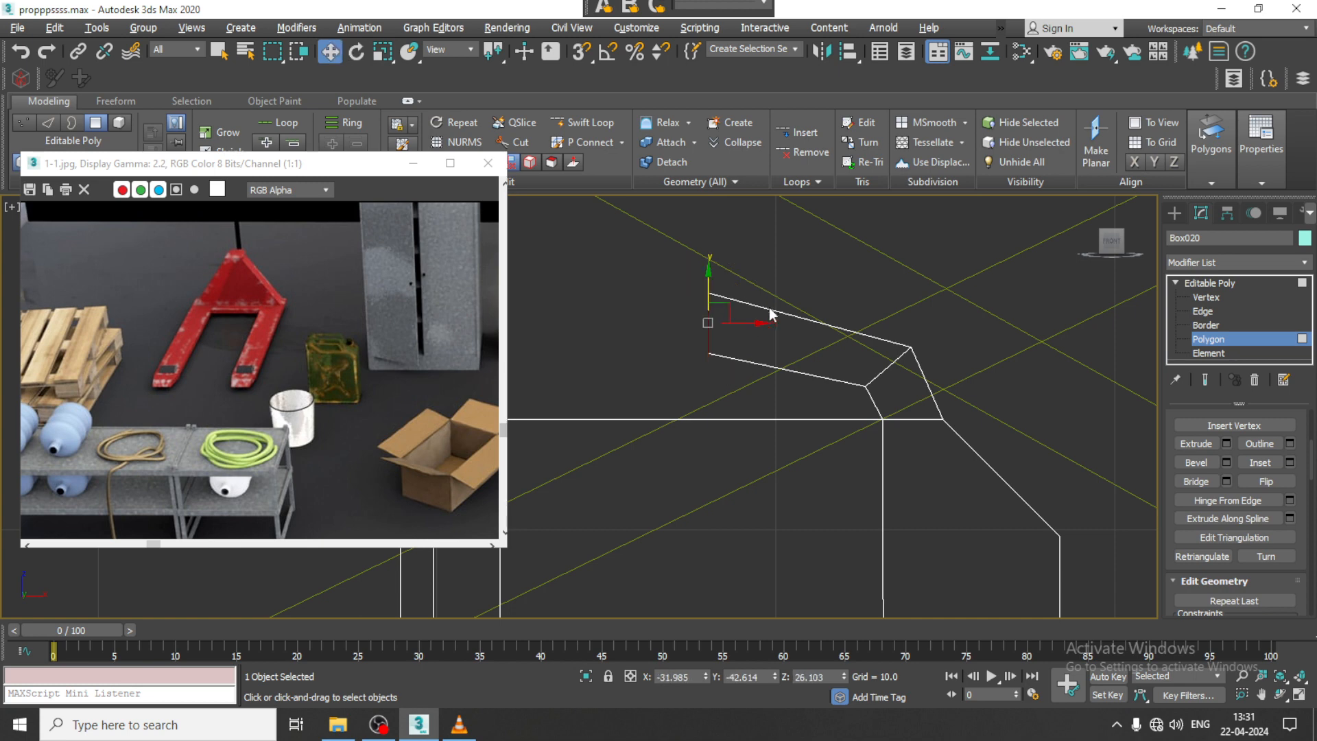
Extrude the upright handle face by 11.7 toward the raised corner.
middle_click_drag(755, 316, 955, 297)
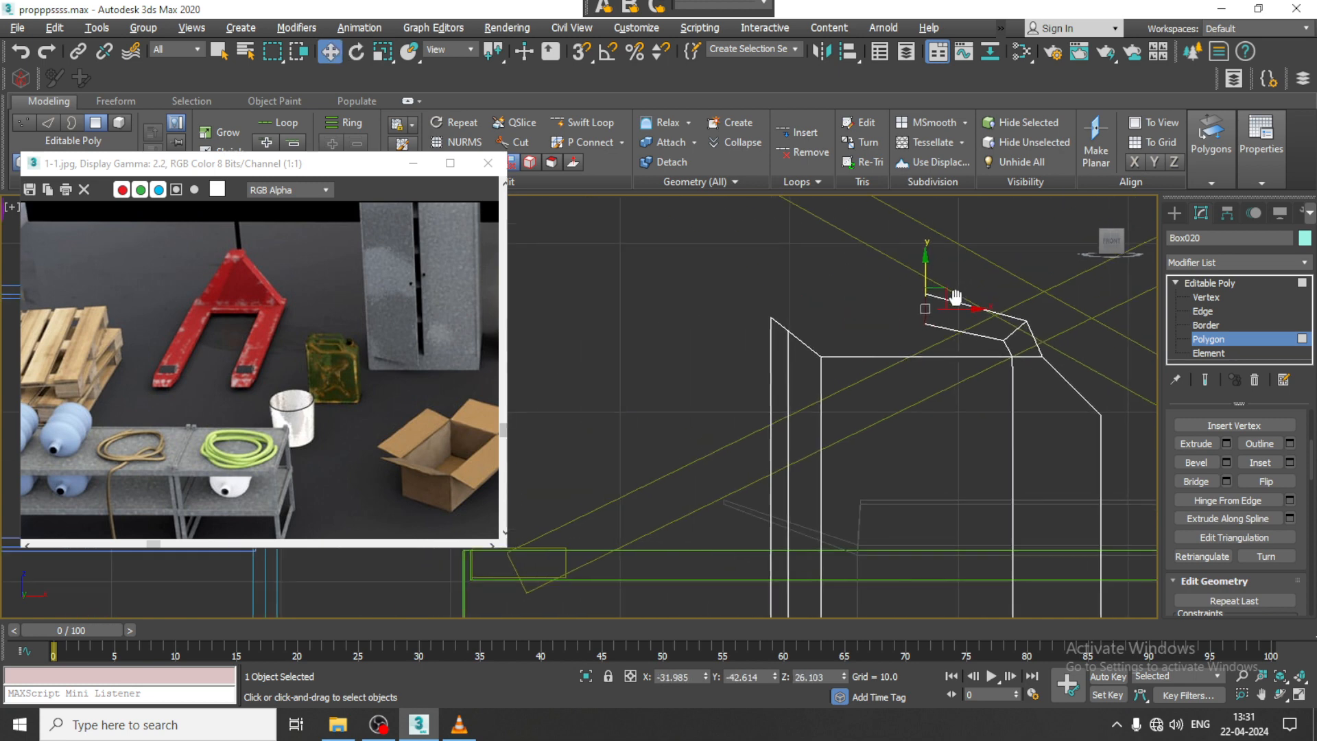
left_click(1227, 444)
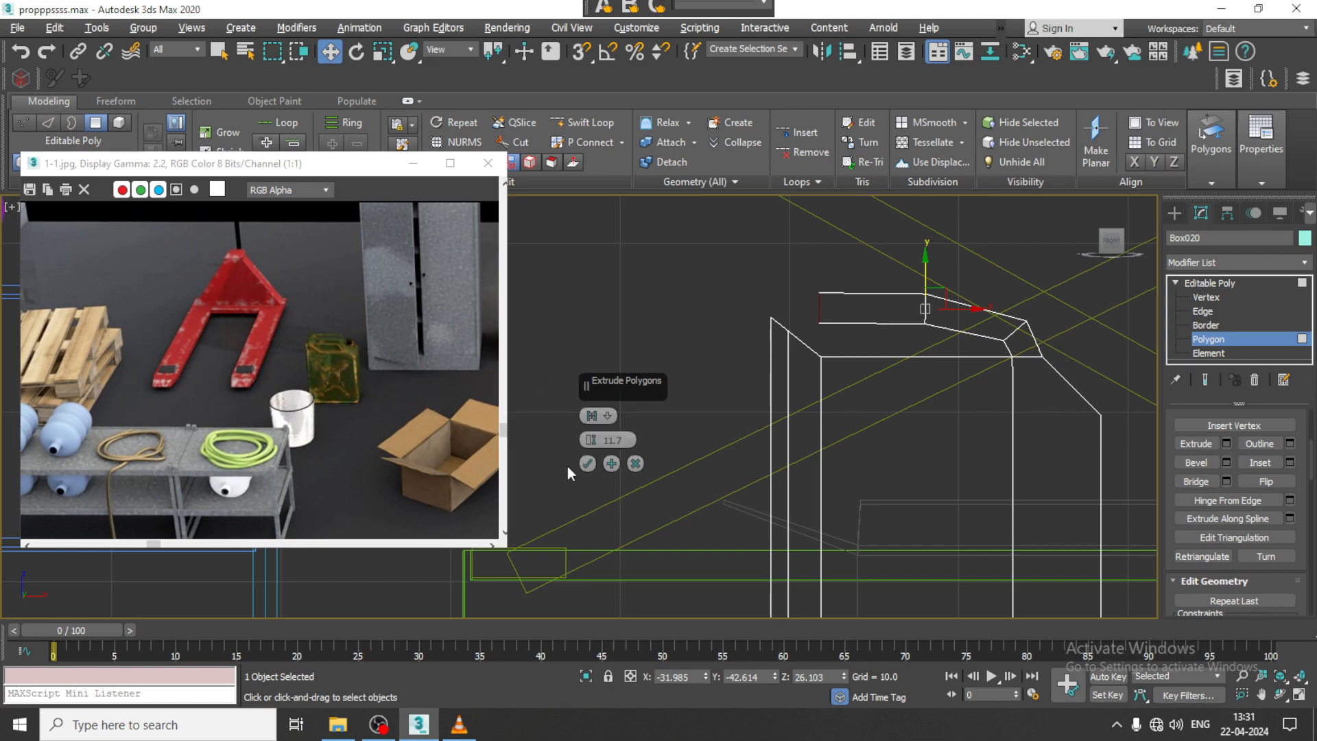
left_click(588, 464)
scroll(961, 439, "down", 3)
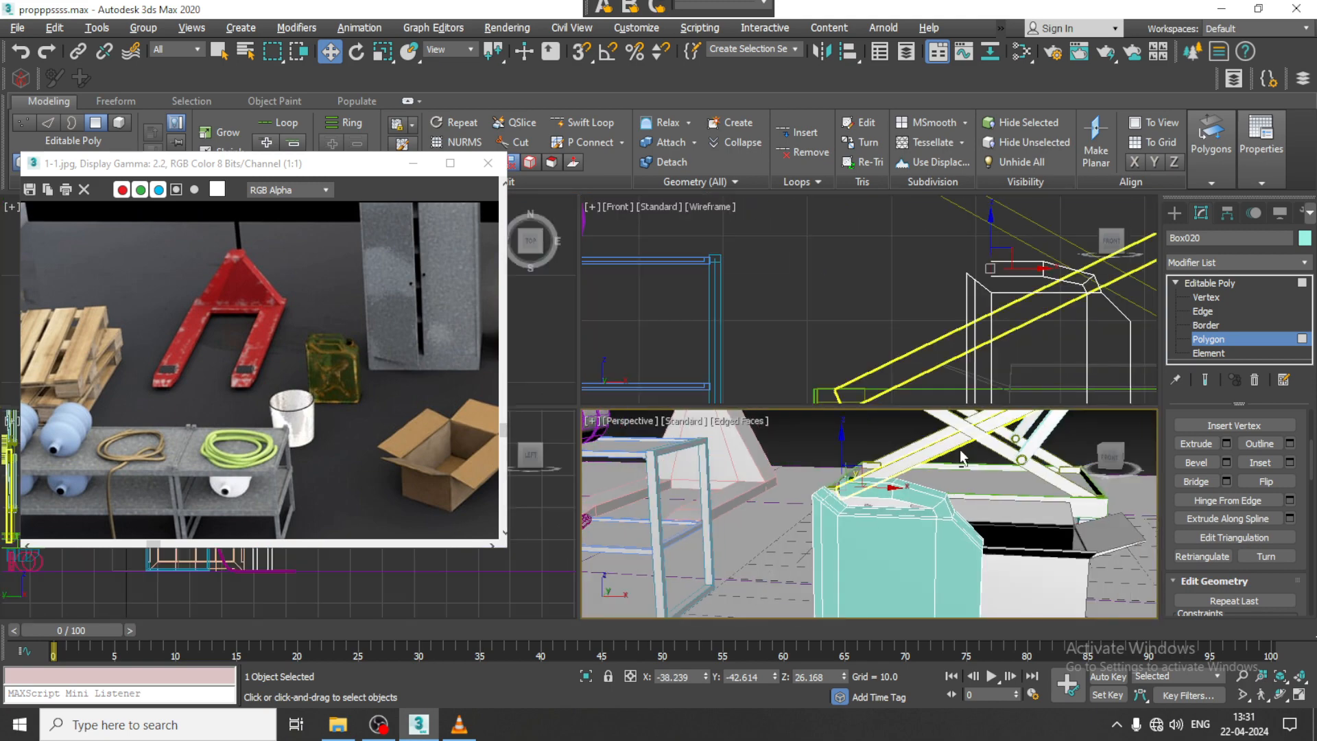
Delete the handle's end polygon together with the central sloped polygon at the raised corner's peak.
mouse_move(961, 450)
middle_mouse_down("alt")
mouse_move(848, 487)
mouse_move(761, 418)
mouse_move(801, 287)
middle_mouse_up("alt")
scroll(748, 412, "up", 2)
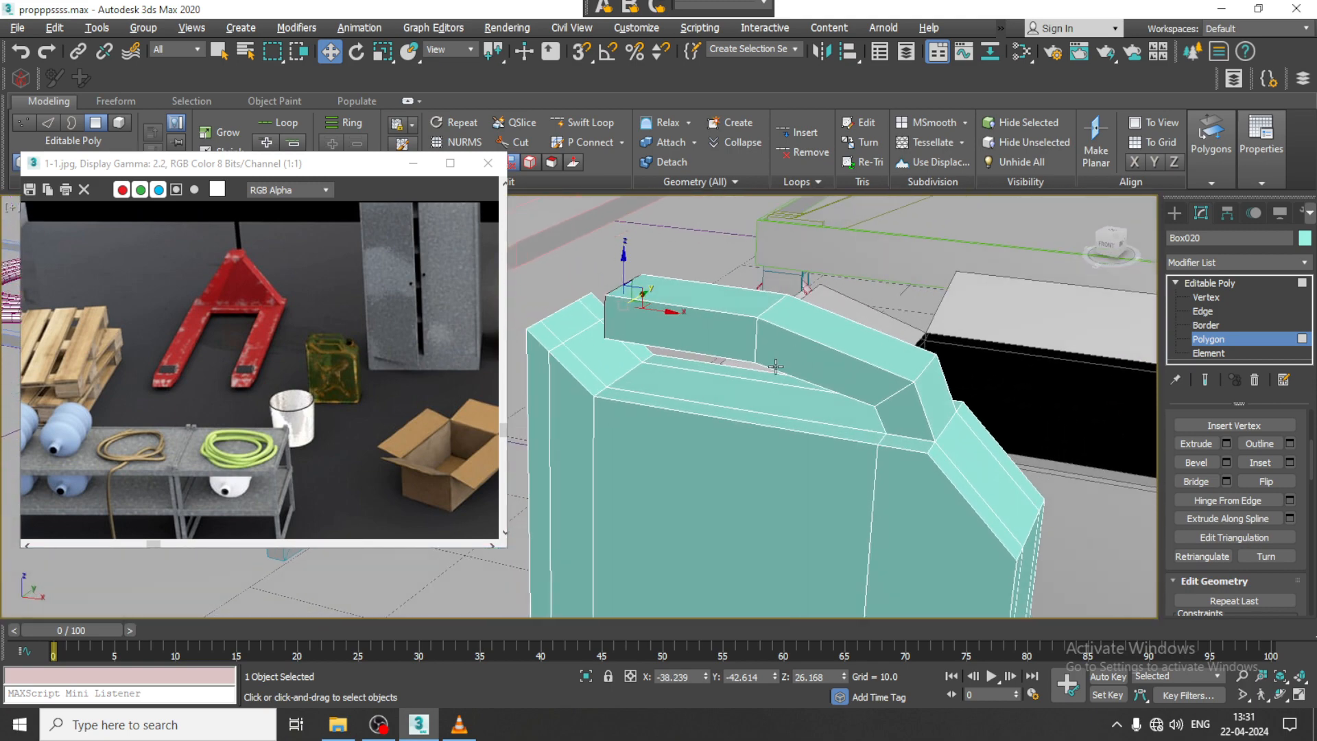
scroll(762, 360, "up", 4)
scroll(762, 361, "down", 4)
middle_click_drag(755, 343, 886, 330, "alt")
middle_click_drag(772, 362, 762, 360, "alt")
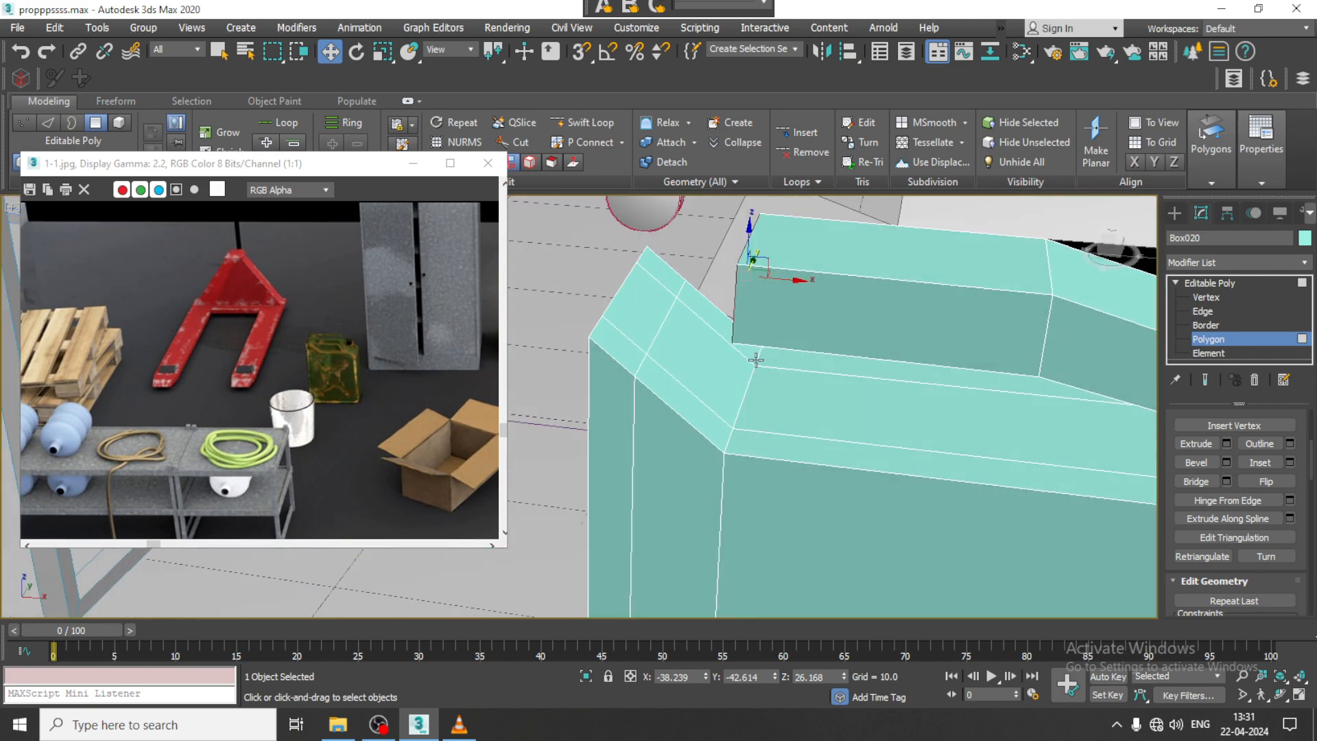
left_click(654, 318)
key("Delete")
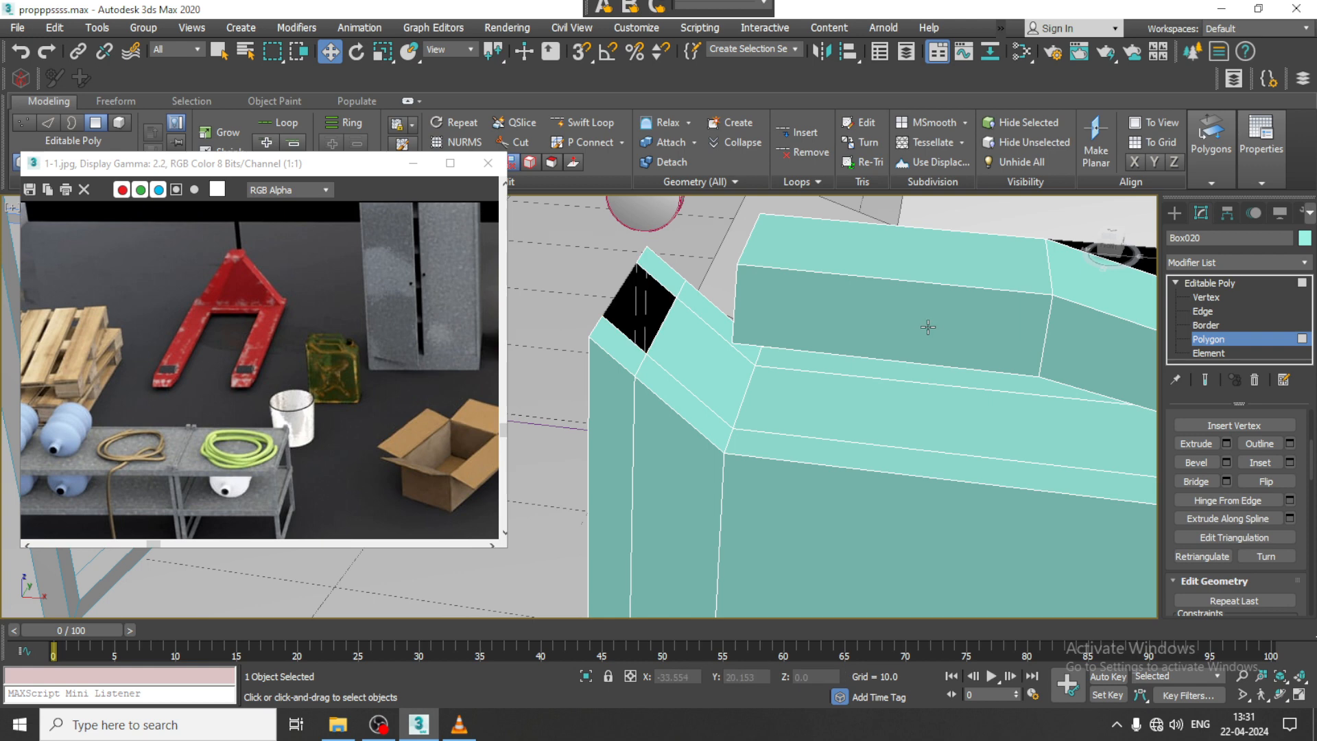
At border level, select the open handle end and the hole in the raised corner, and bridge them.
middle_click_drag(928, 328, 892, 330, "alt")
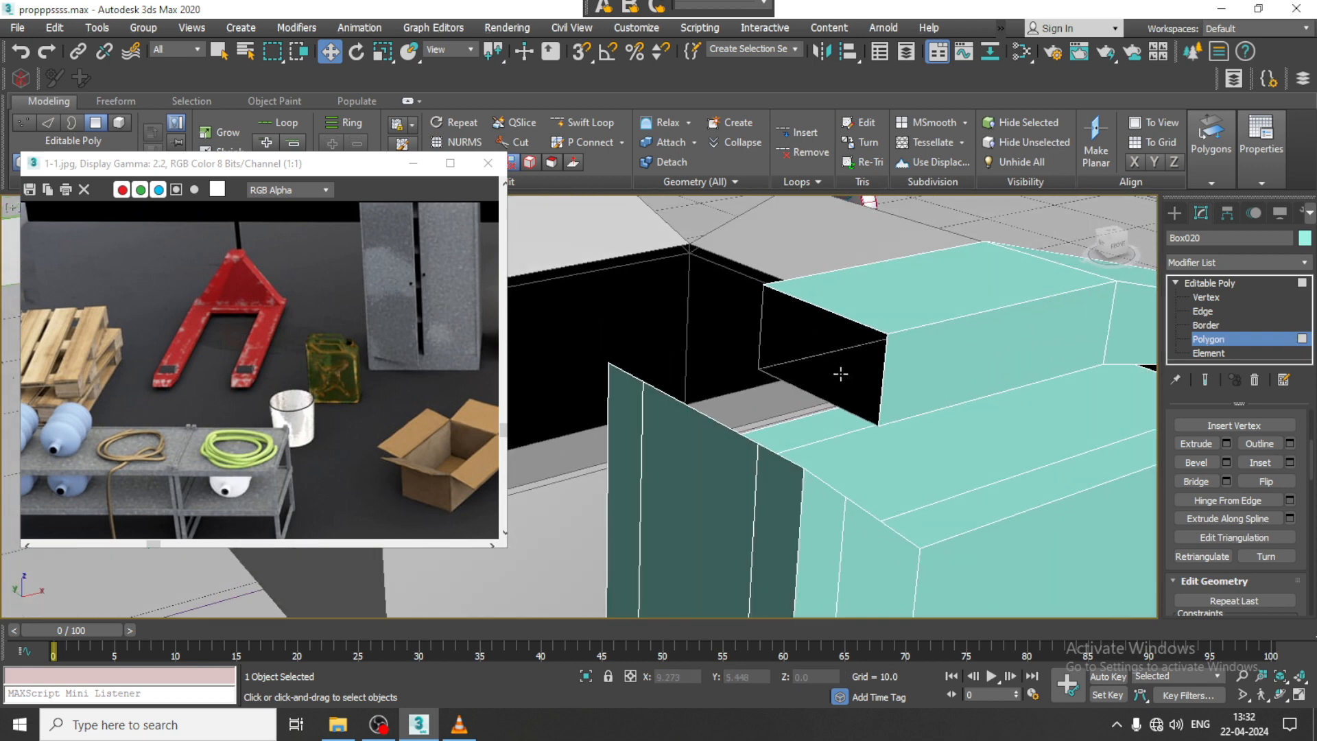
left_click(1206, 325)
left_click(760, 328)
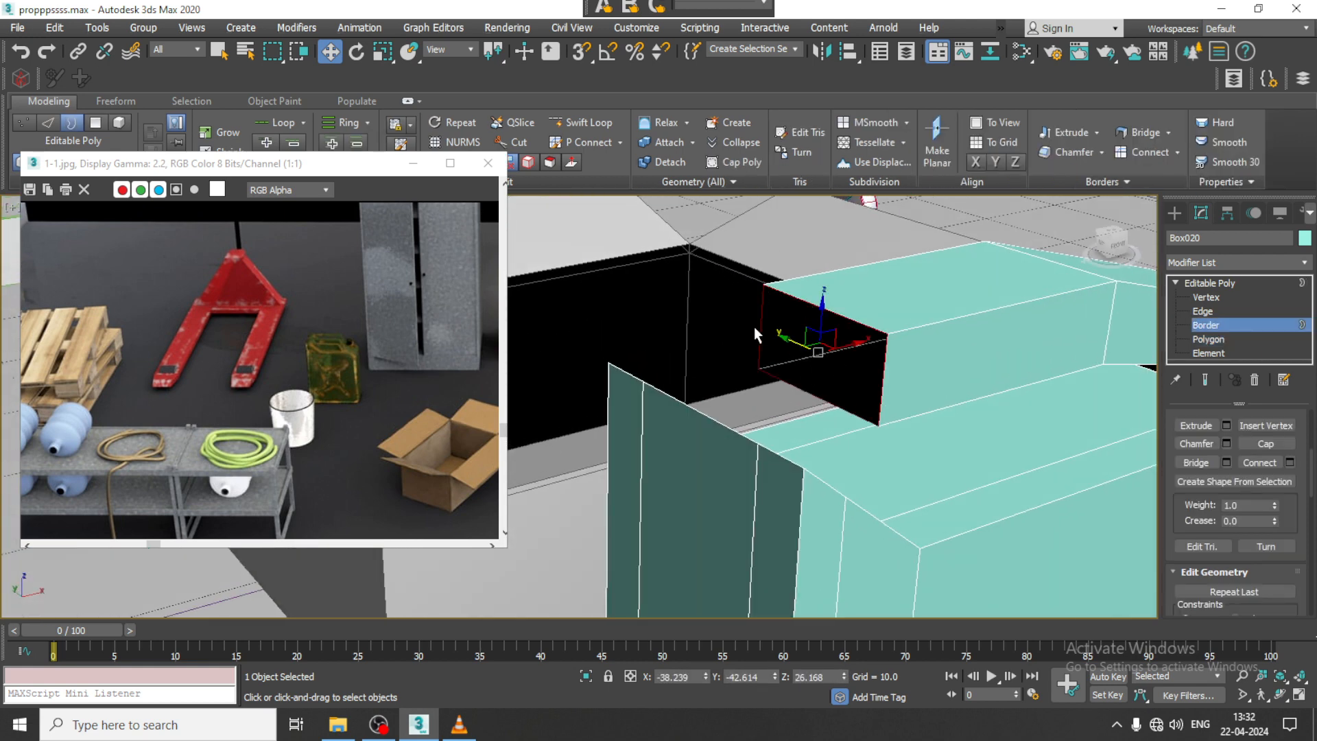
middle_click_drag(755, 326, 682, 331, "alt")
left_click(687, 353)
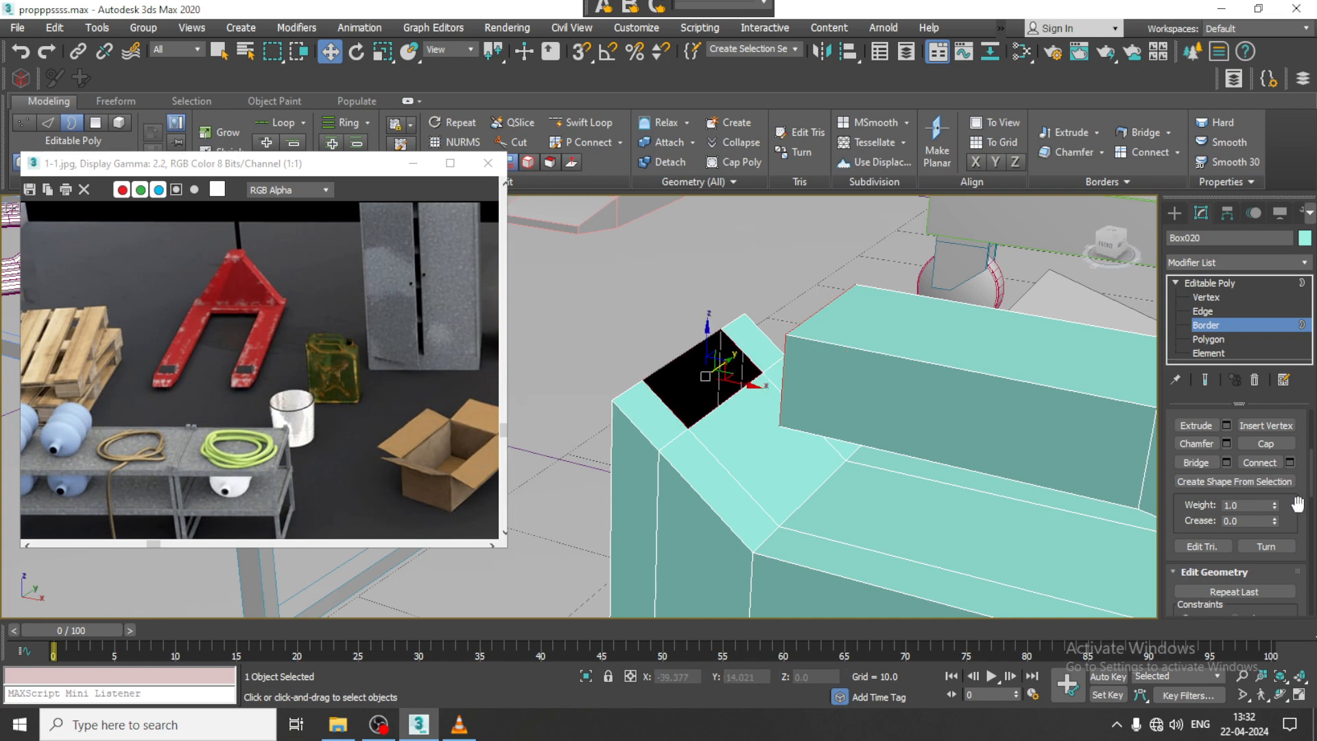
left_click(1191, 464)
Examine the bridged handle and the overall jerrycan shape from several angles.
middle_click_drag(813, 389, 895, 451, "alt")
scroll(917, 373, "down", 5)
scroll(827, 363, "up", 4)
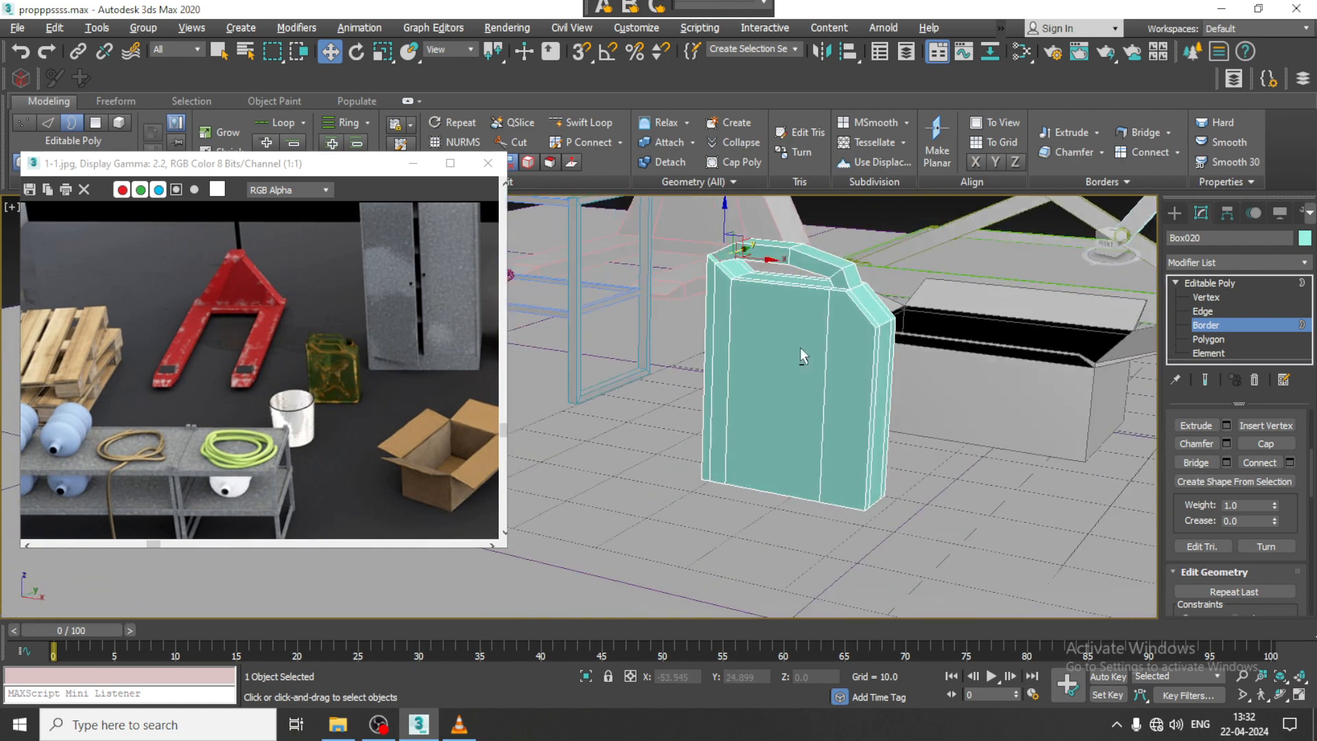
middle_click_drag(800, 347, 792, 344, "alt")
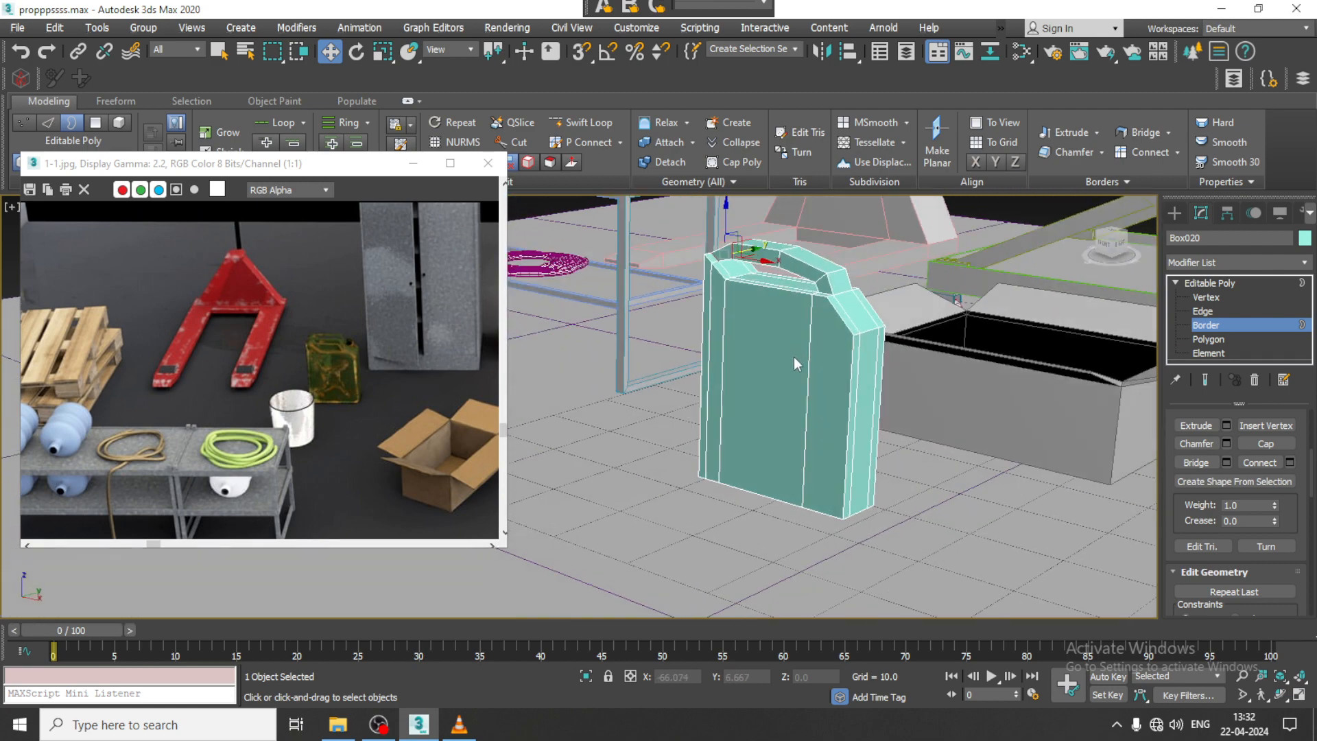
scroll(792, 357, "up", 4)
scroll(902, 361, "down", 2)
middle_click_drag(890, 352, 1147, 294, "alt")
Create a cap cylinder with AutoGrid on the chamfered corner face, about 1.683 in radius and 0.63 high.
left_click(1175, 213)
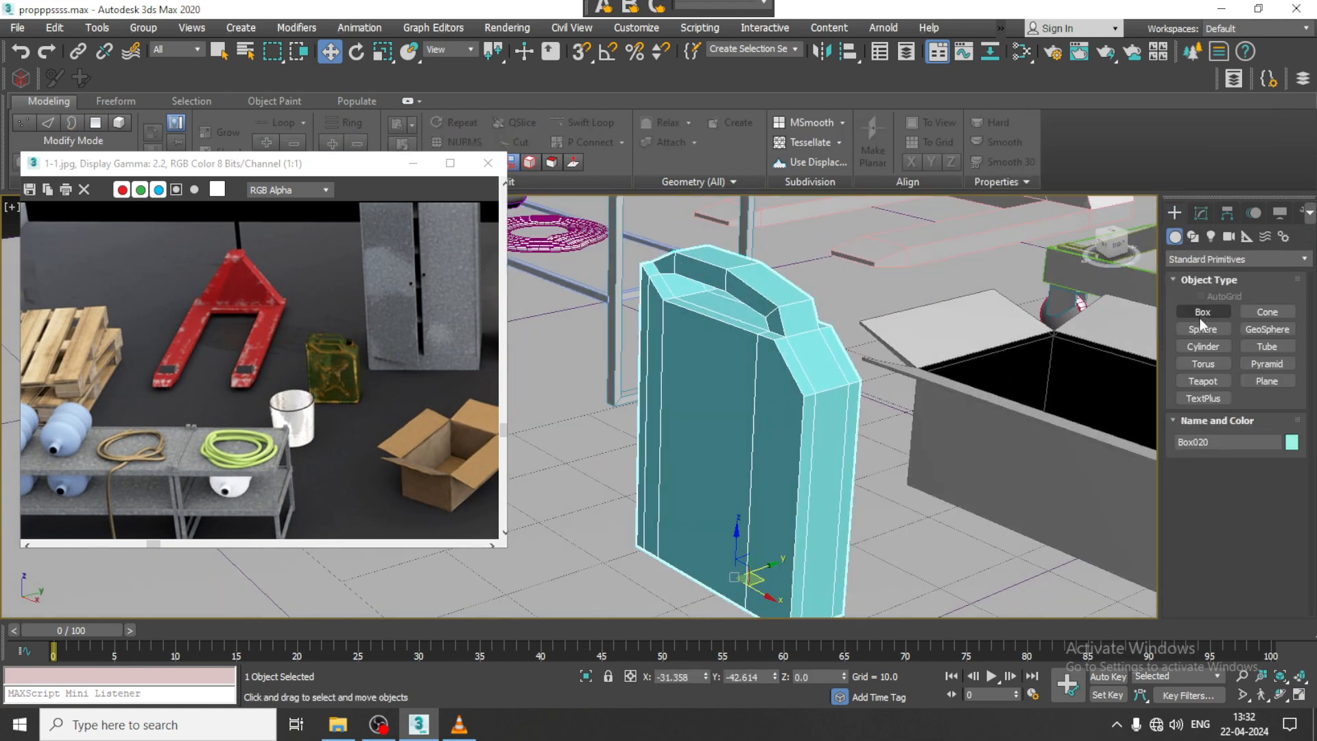
left_click(1213, 350)
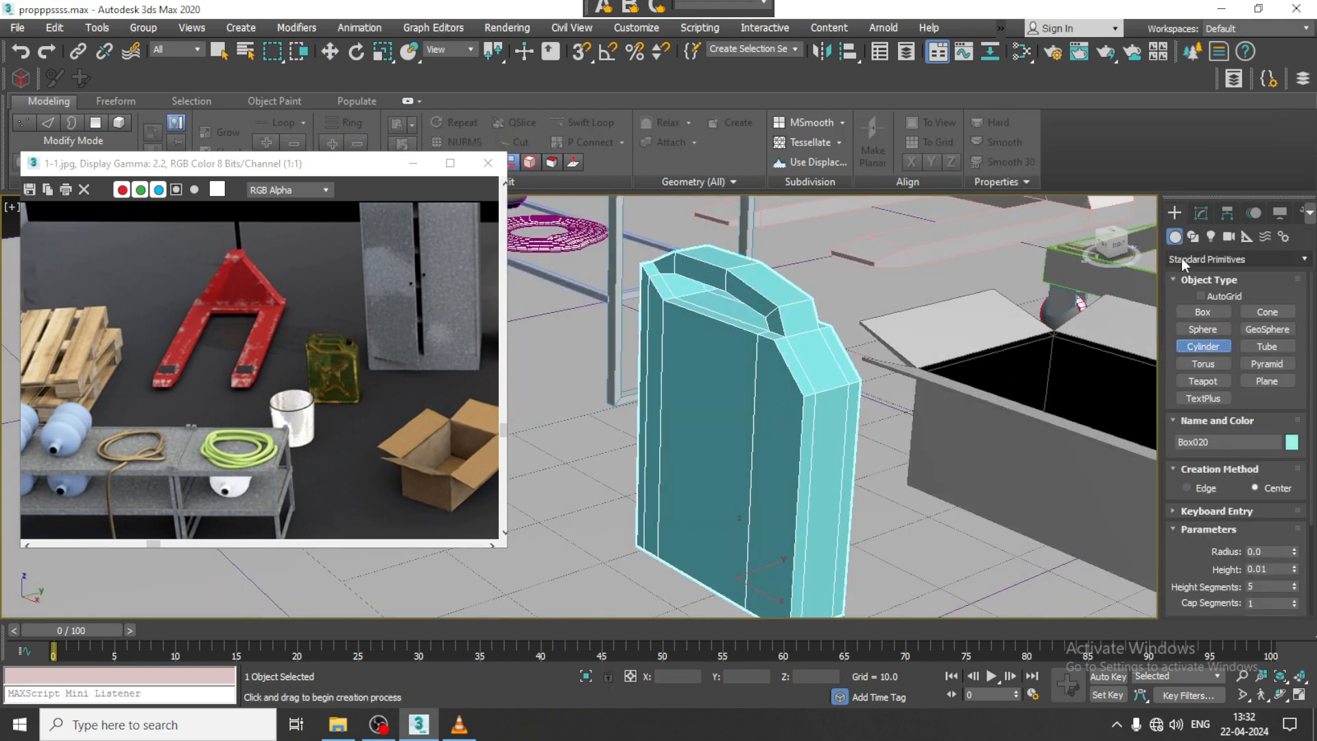
left_click(1207, 294)
middle_click_drag(947, 357, 816, 362, "alt")
scroll(763, 365, "up", 3)
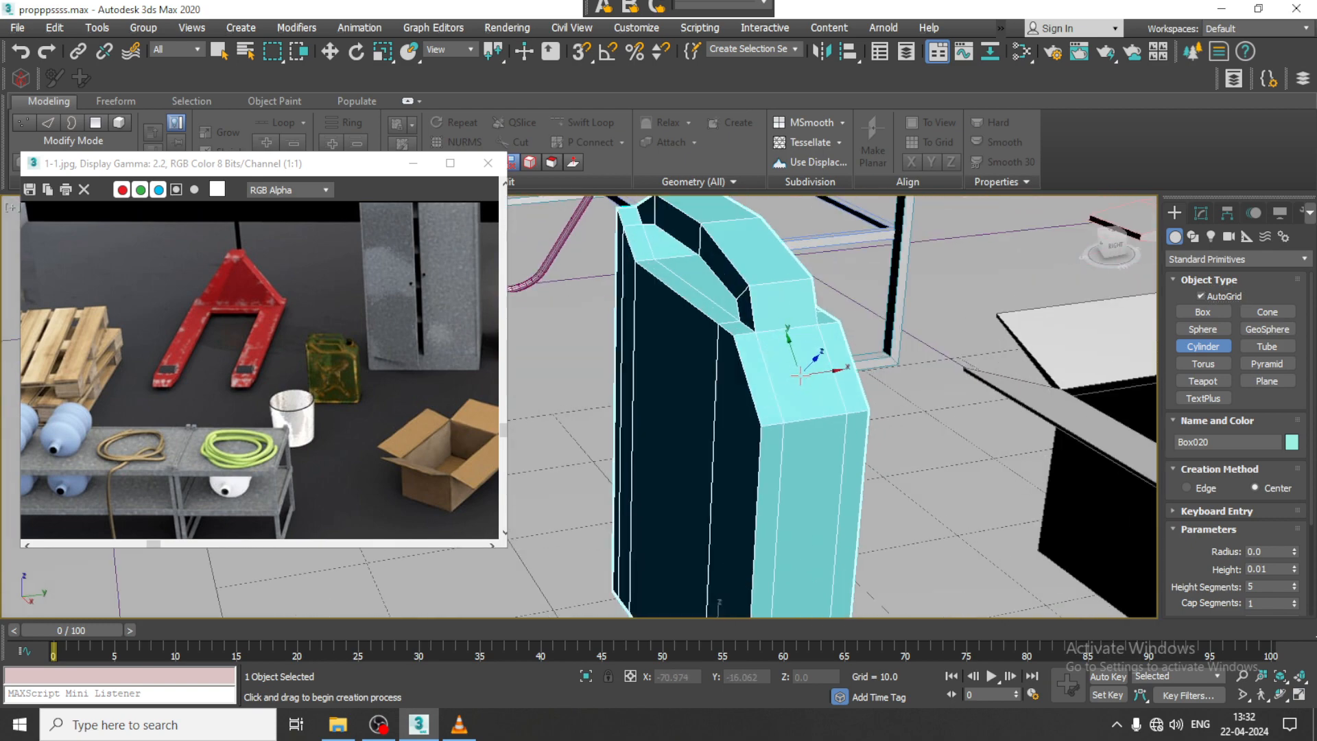
left_click_drag(797, 375, 821, 393)
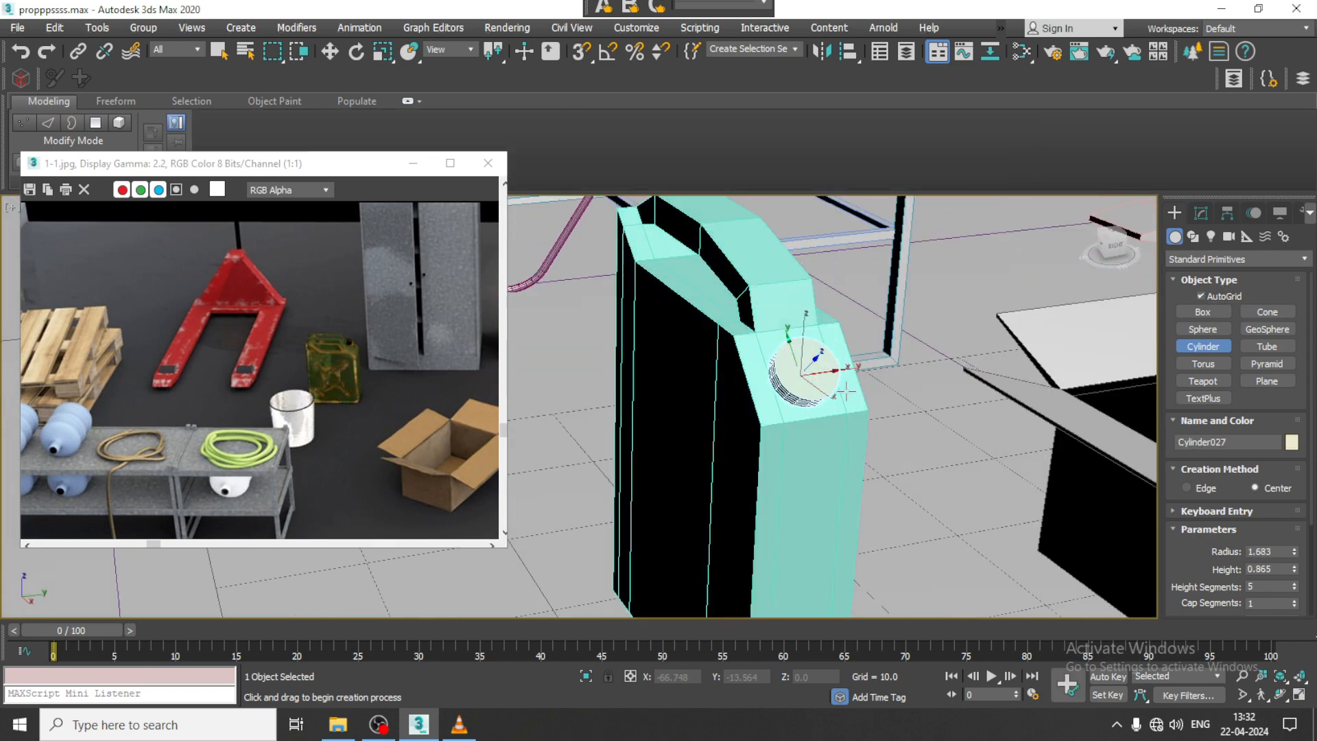
left_click(844, 393)
Convert the cap cylinder to an Editable Poly.
middle_click_drag(844, 393, 782, 377, "alt")
key("w")
key("z")
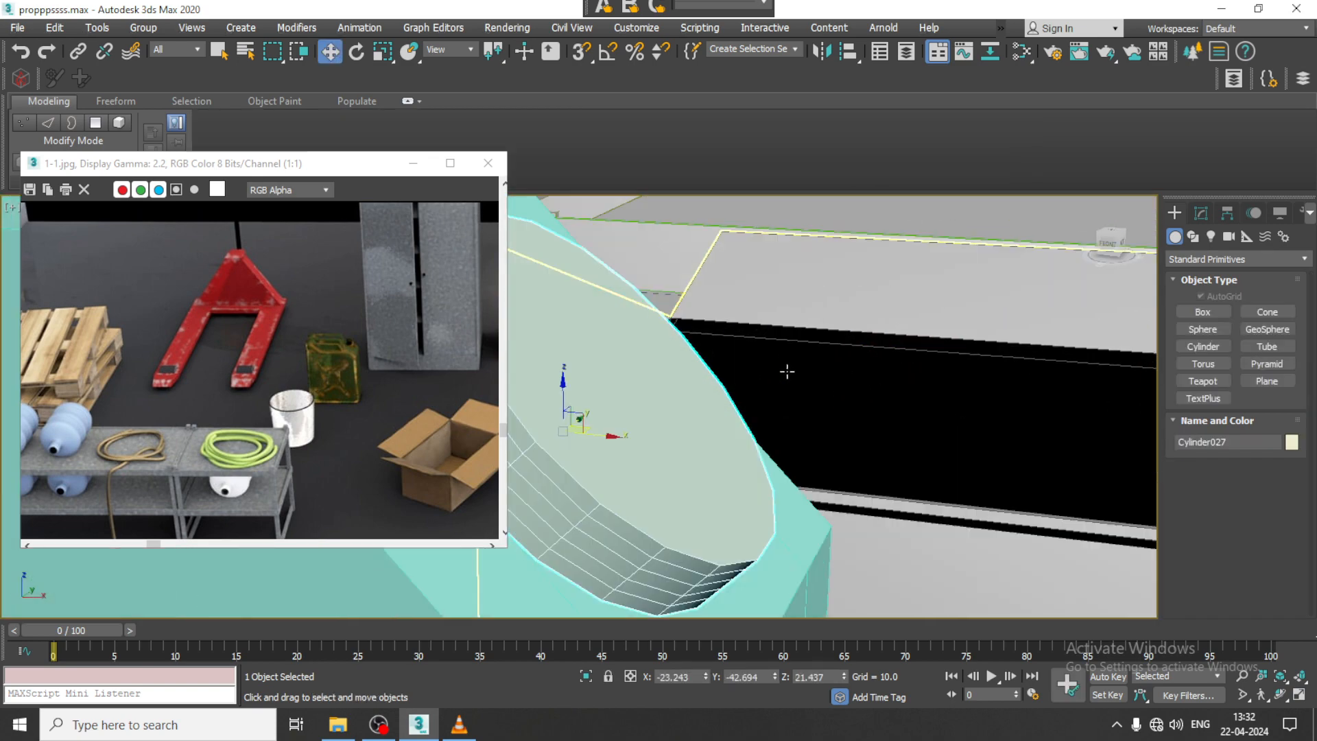
left_click(1201, 214)
scroll(890, 355, "up", 5)
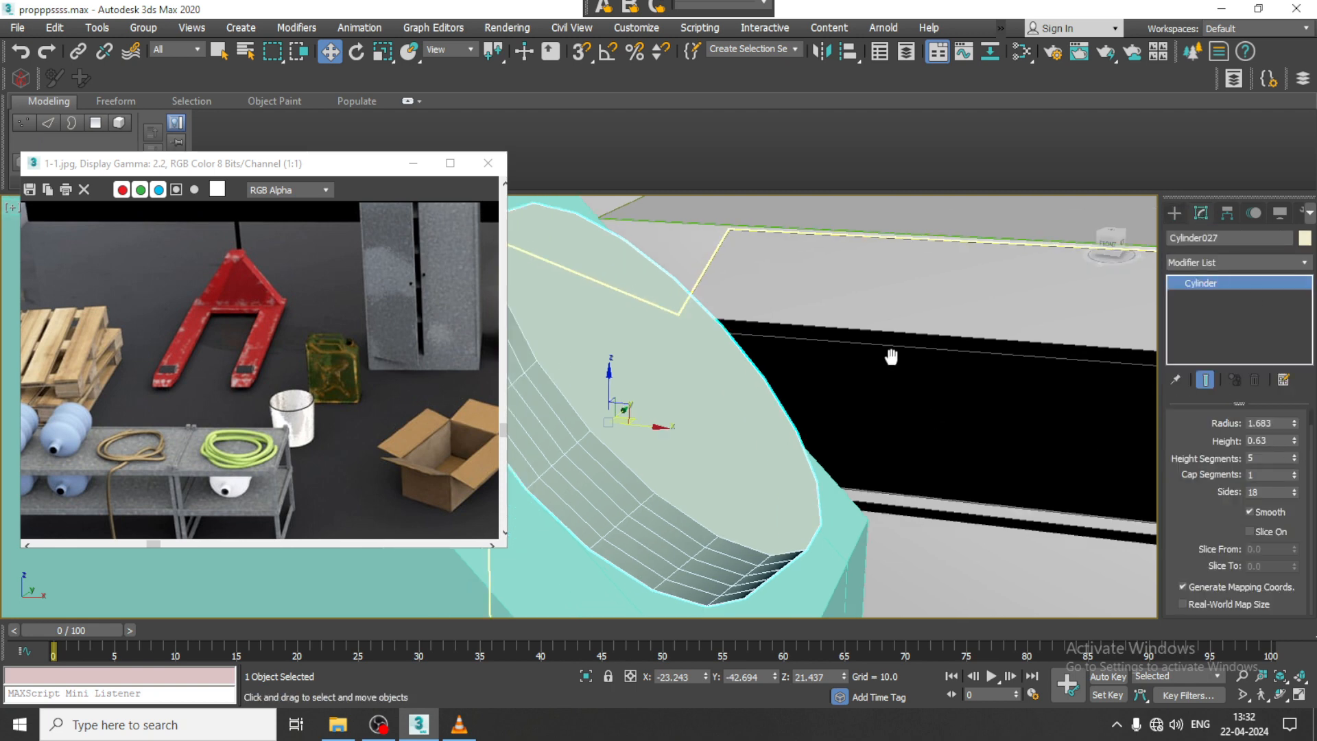
scroll(834, 395, "down", 6)
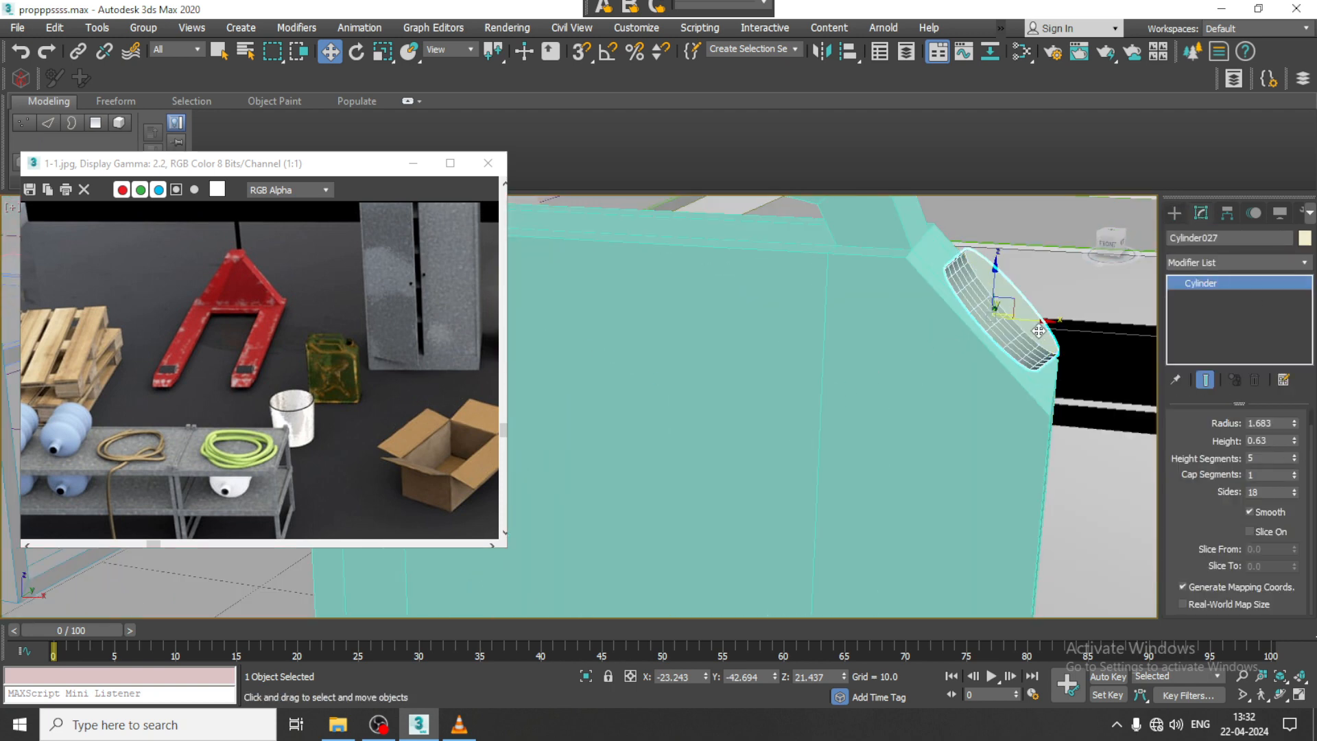
right_click(892, 310)
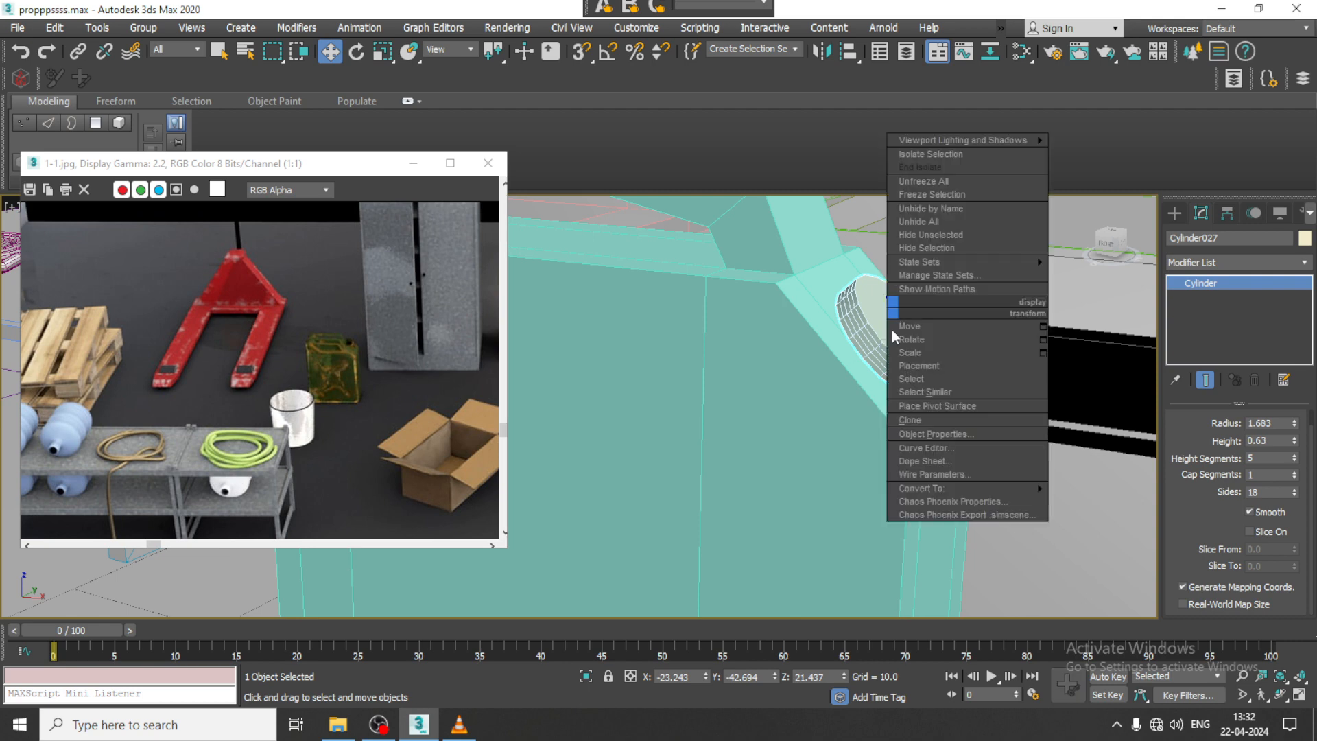
mouse_move(969, 488)
left_click(1133, 503)
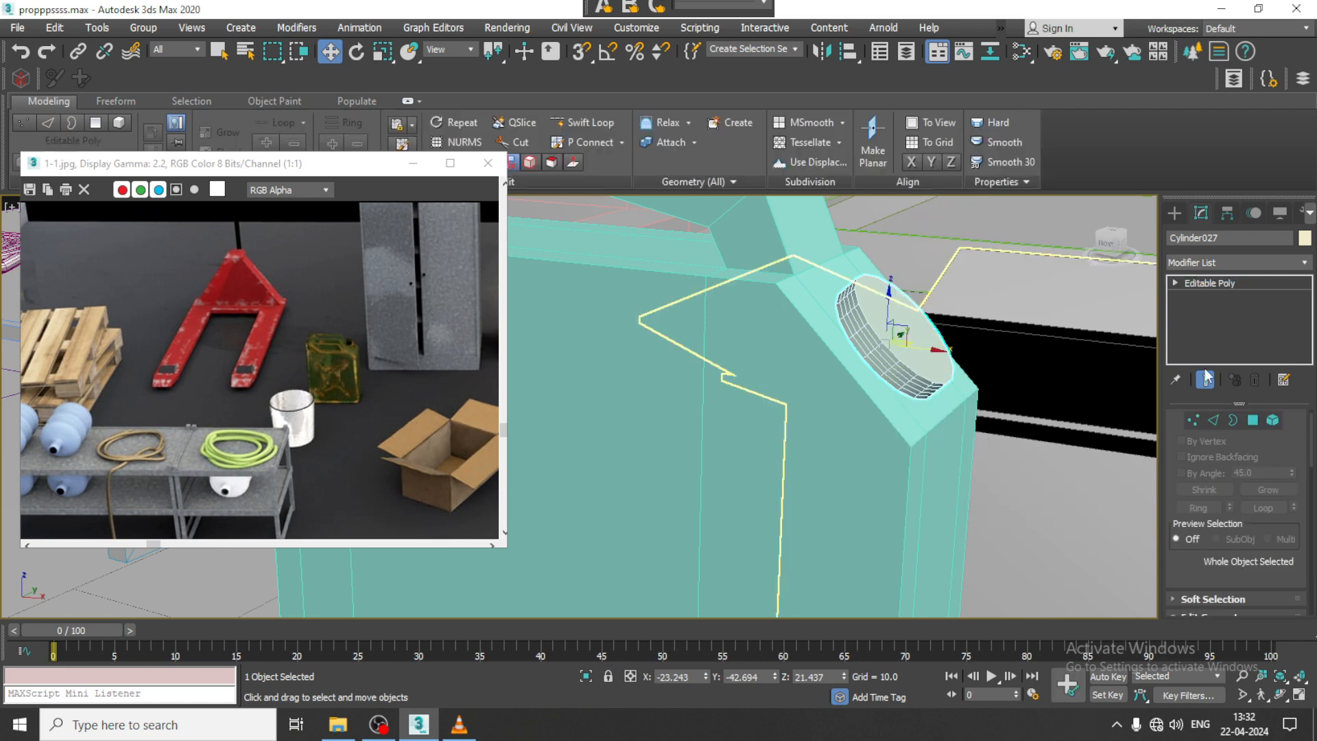
Select the edge ring around the cap's outermost side band and convert it to a polygon selection.
left_click(1212, 421)
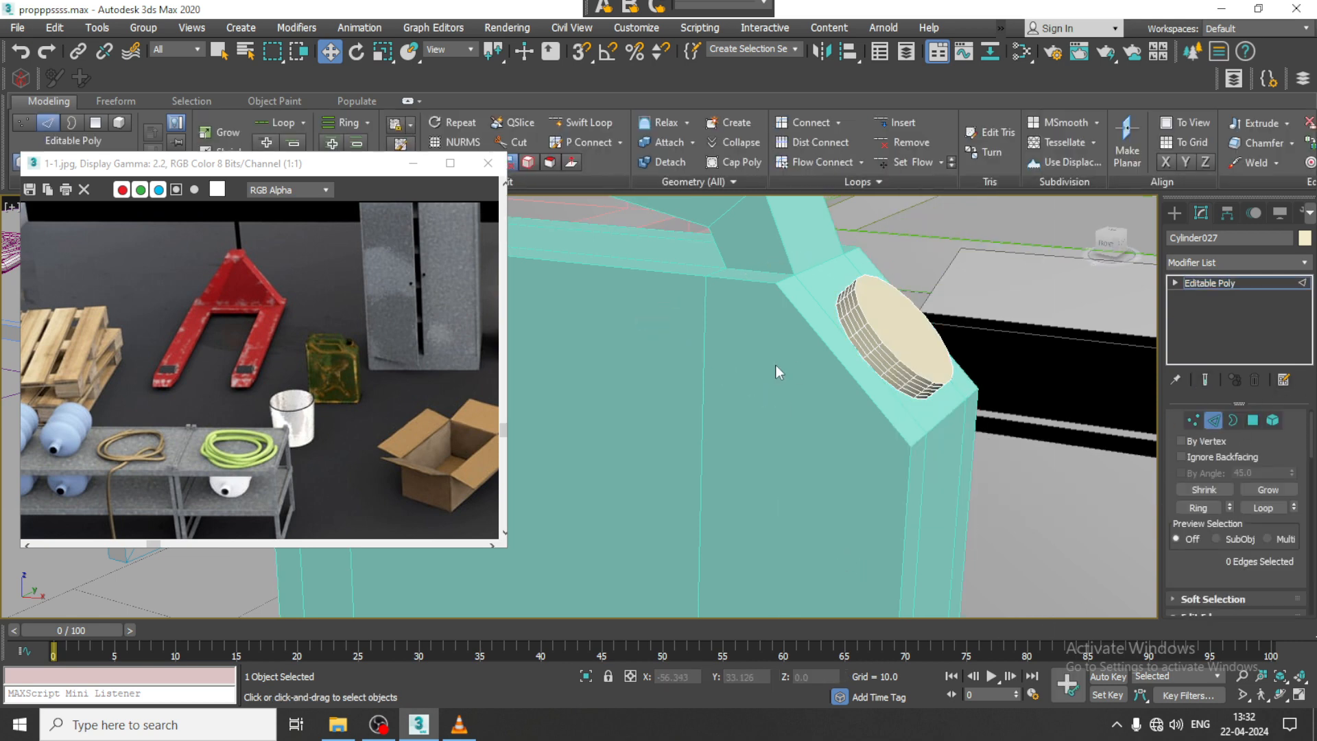
scroll(939, 329, "up", 5)
left_click(934, 336)
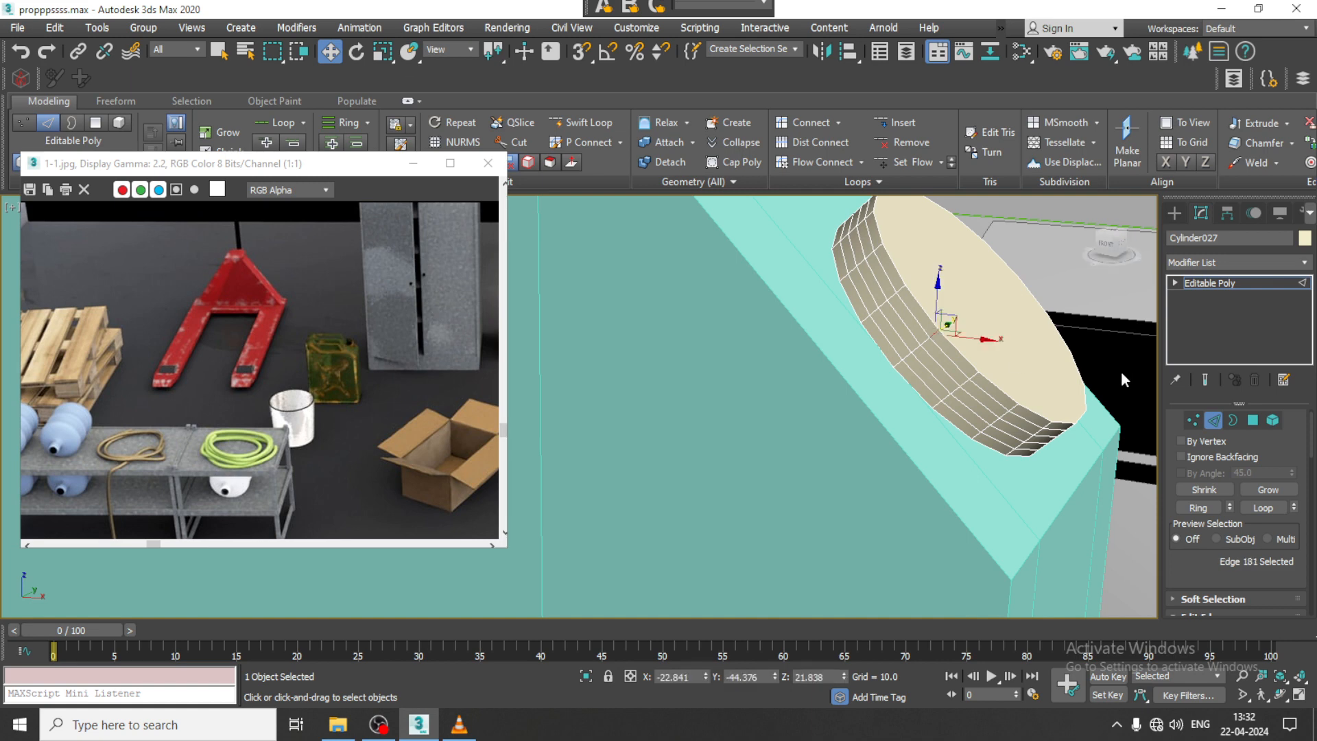
key("alt+r")
left_click(1253, 420, "ctrl")
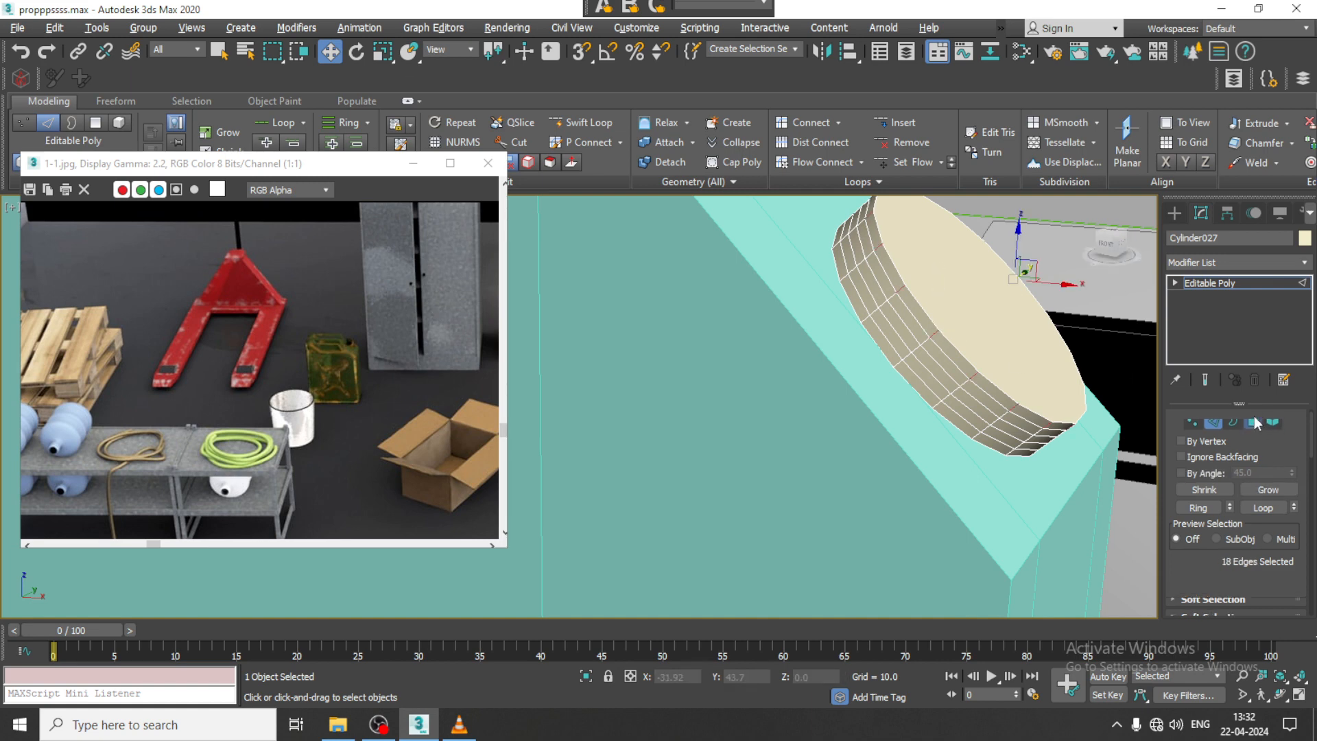
Extrude the cap's outermost side band outward by Local Normal with a height of 0.198.
scroll(1191, 561, "down", 3)
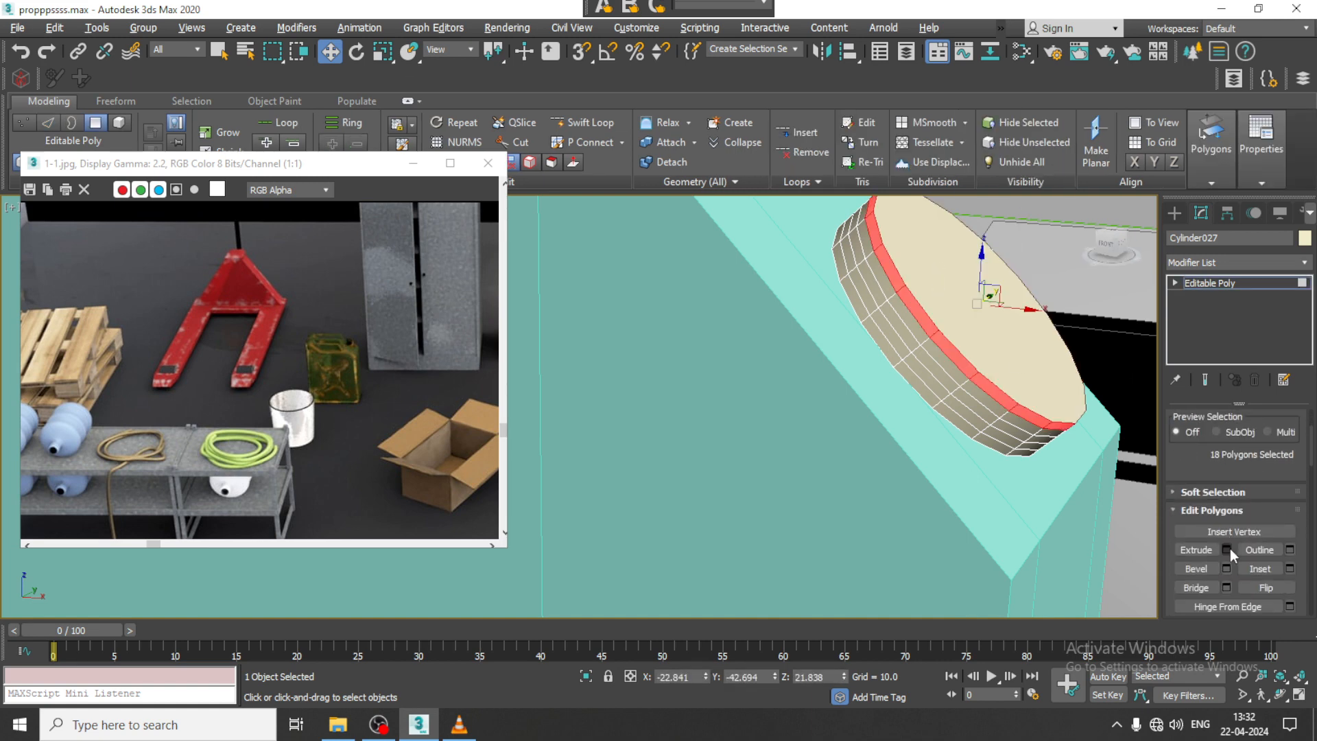
left_click(1227, 550)
left_click(596, 415)
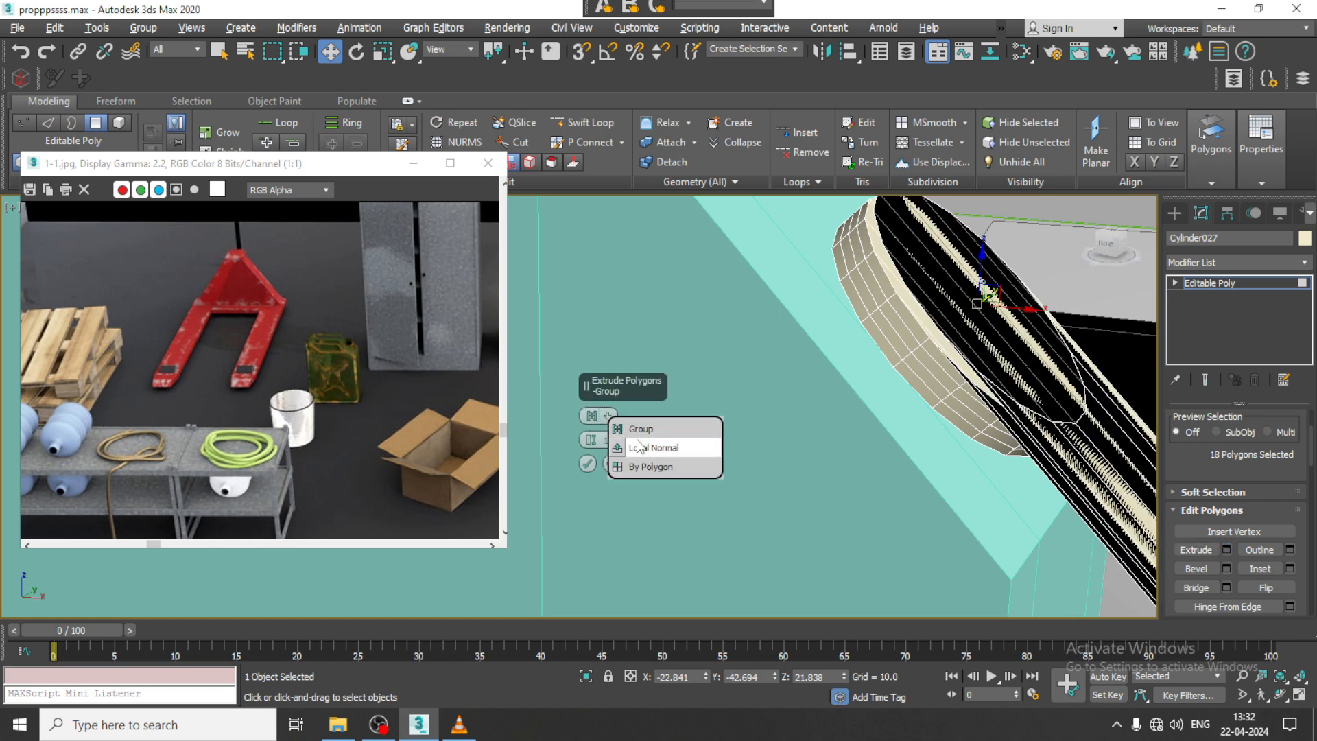
left_click(631, 446)
left_click_drag(591, 446, 617, 509)
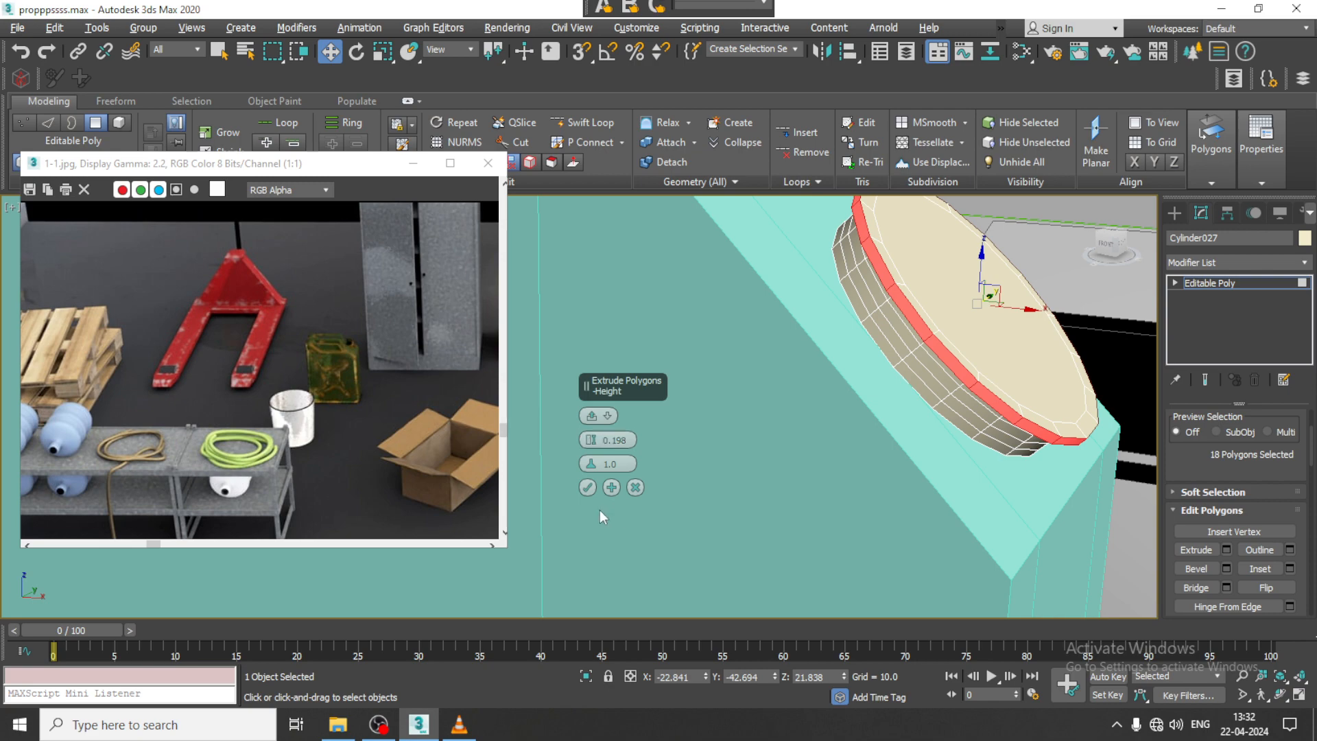
left_click(588, 487)
left_click(1231, 285)
Select the jerrycan body together with its cap and move both back from the front of the open cardboard box.
scroll(905, 309, "down", 4)
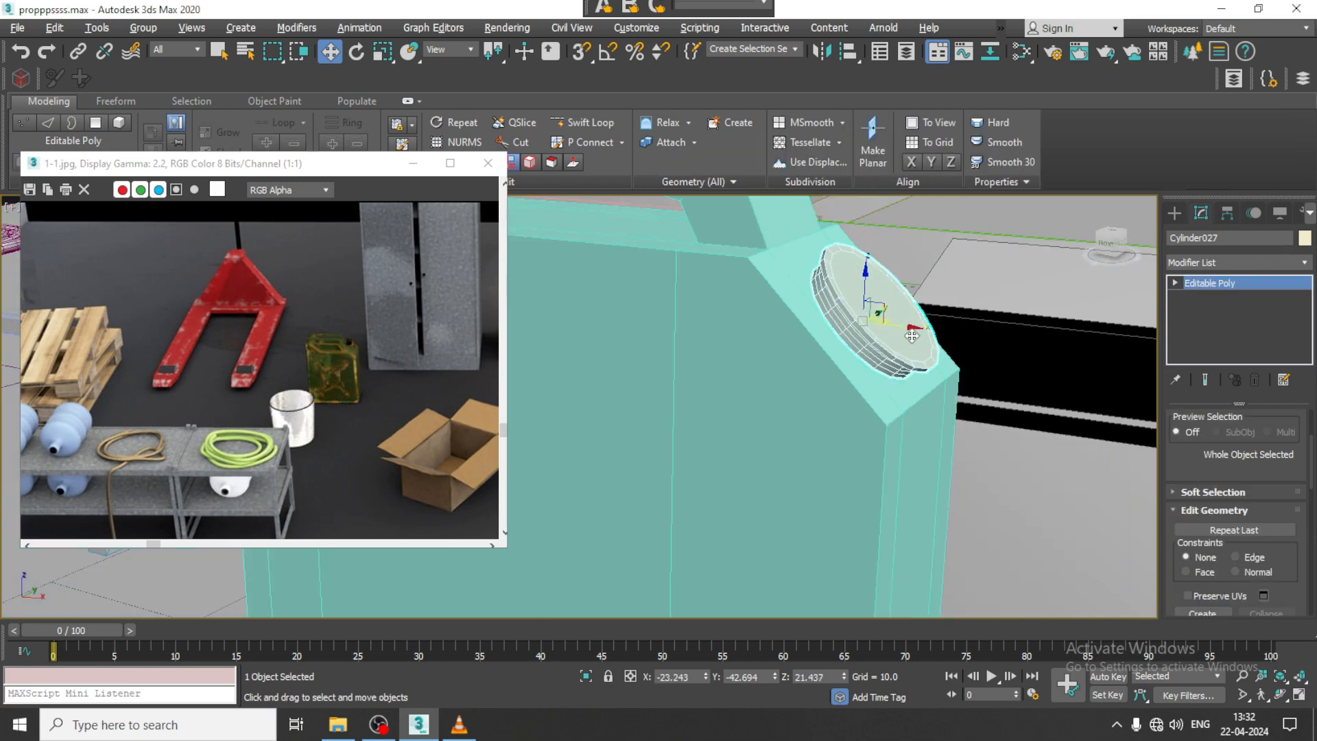
middle_click_drag(922, 309, 948, 325, "alt")
scroll(854, 330, "down", 4)
scroll(864, 327, "down", 3)
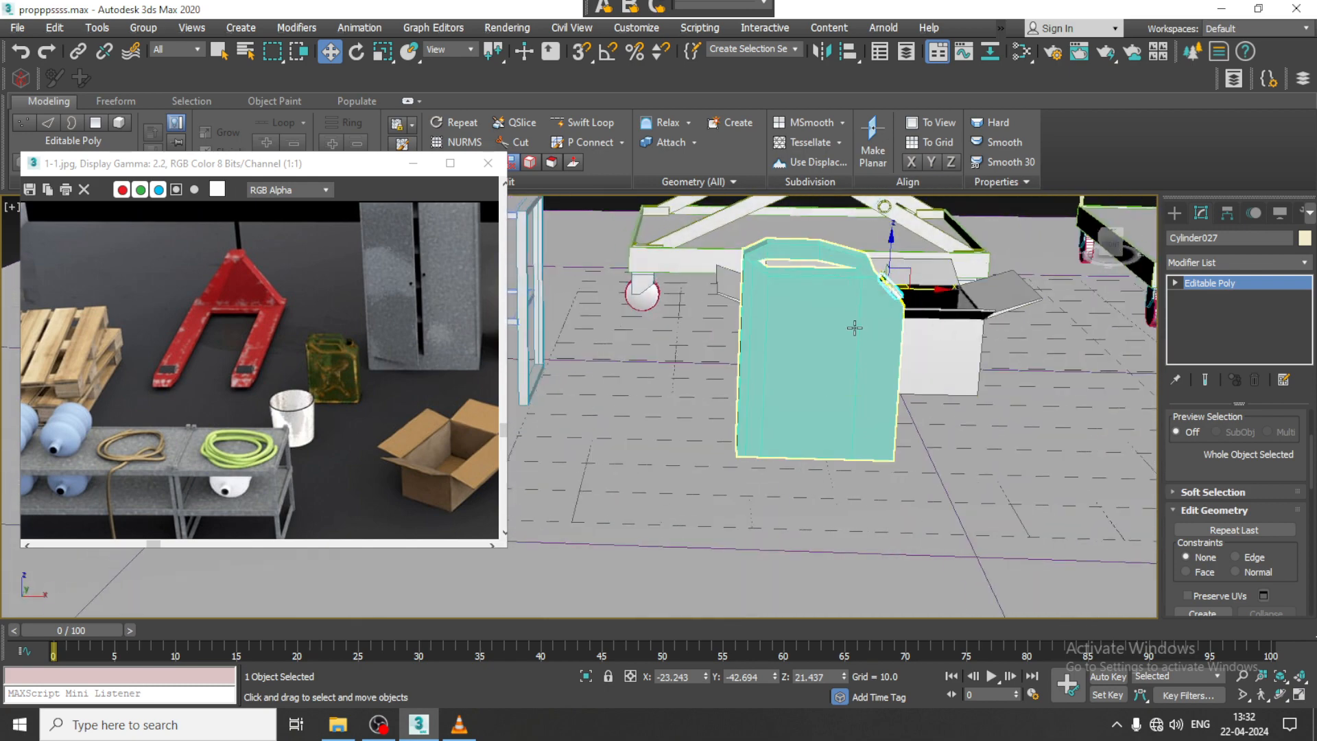
left_click(853, 326, "ctrl")
scroll(852, 325, "down", 4)
middle_click_drag(853, 325, 908, 322, "alt")
middle_click_drag(861, 329, 858, 369, "alt")
scroll(841, 323, "up", 3)
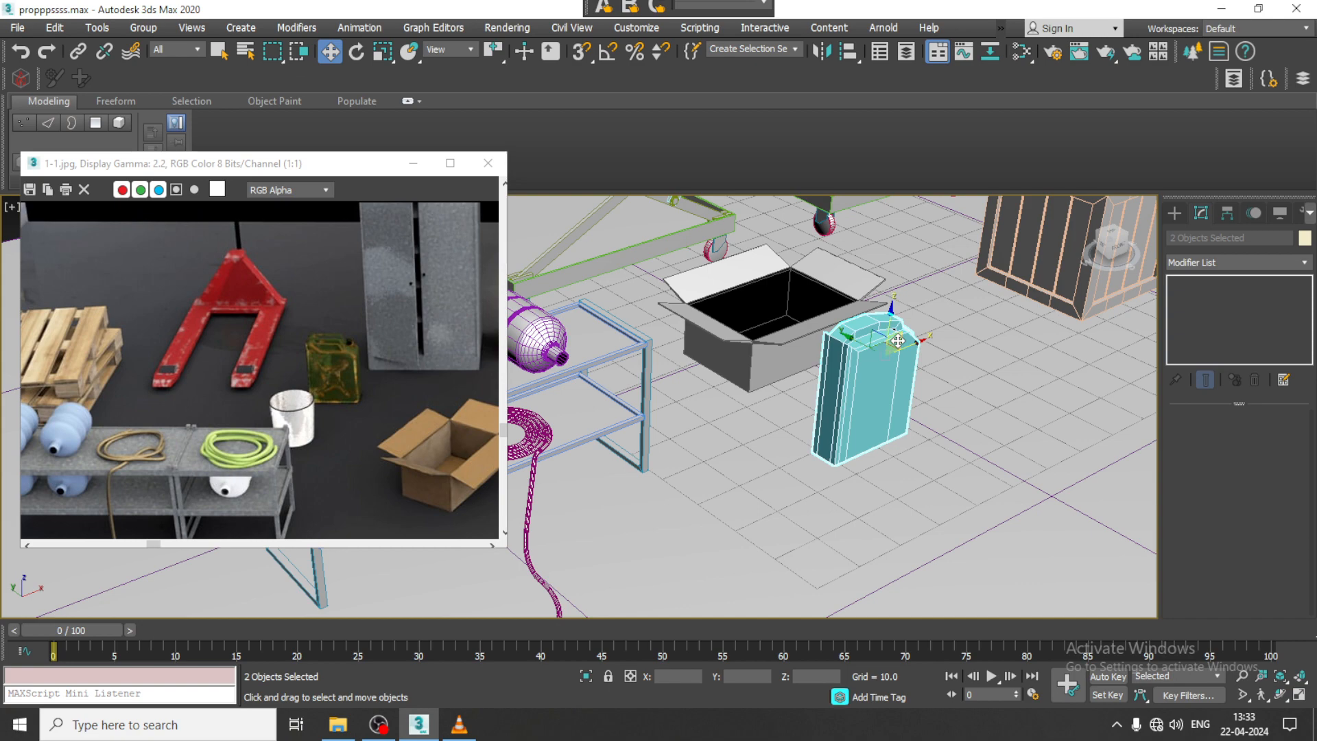
left_click_drag(886, 349, 656, 261)
Reposition the jerrycan and its cap in the gap between the rack with the bottles and the open cardboard box.
middle_click_drag(655, 262, 738, 269, "alt")
key("r")
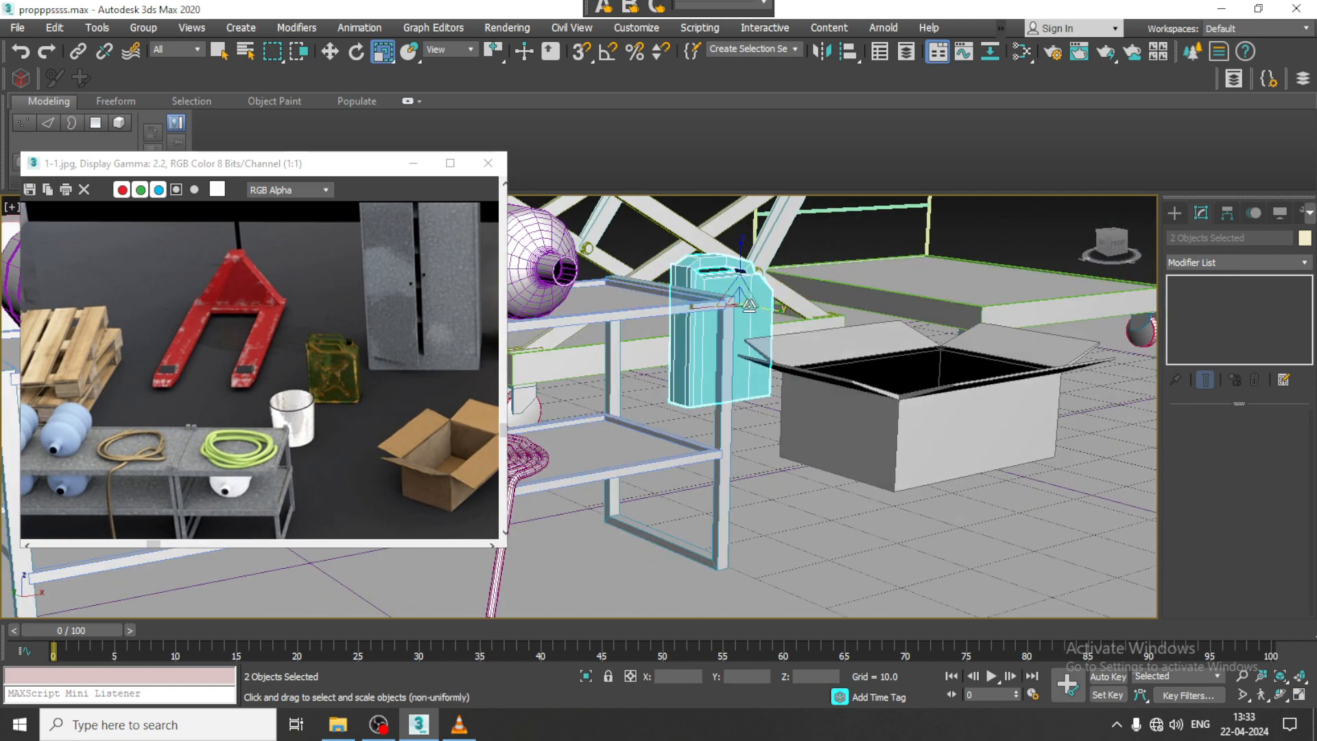
key("w")
left_click_drag(738, 270, 587, 315)
scroll(358, 323, "down", 1)
middle_click_drag(358, 323, 306, 321)
Create an upright box with AutoGrid on the floor in front of the props, about 30.8 long and 42.1 wide.
middle_click_drag(1029, 383, 659, 393, "alt")
left_click(1174, 213)
left_click(1203, 311)
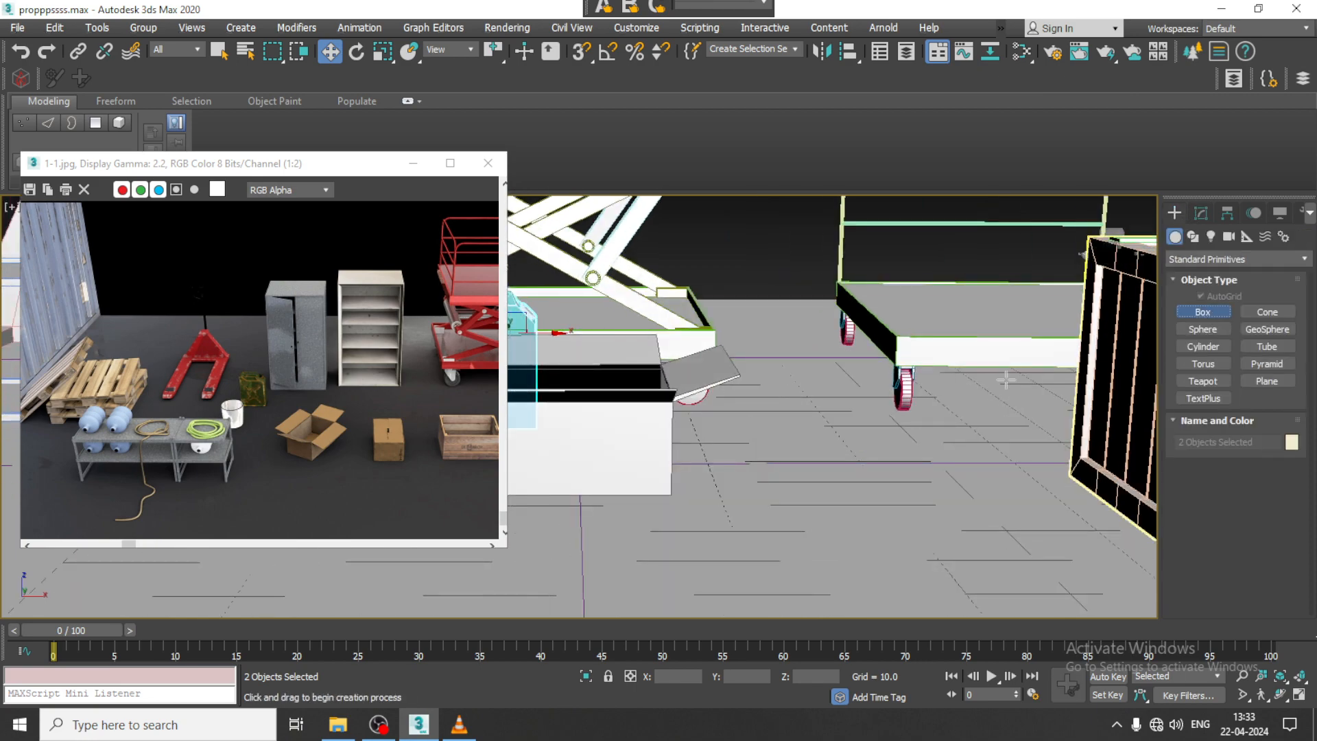
scroll(779, 505, "down", 4)
middle_click_drag(782, 497, 967, 434, "alt")
scroll(967, 435, "down", 2)
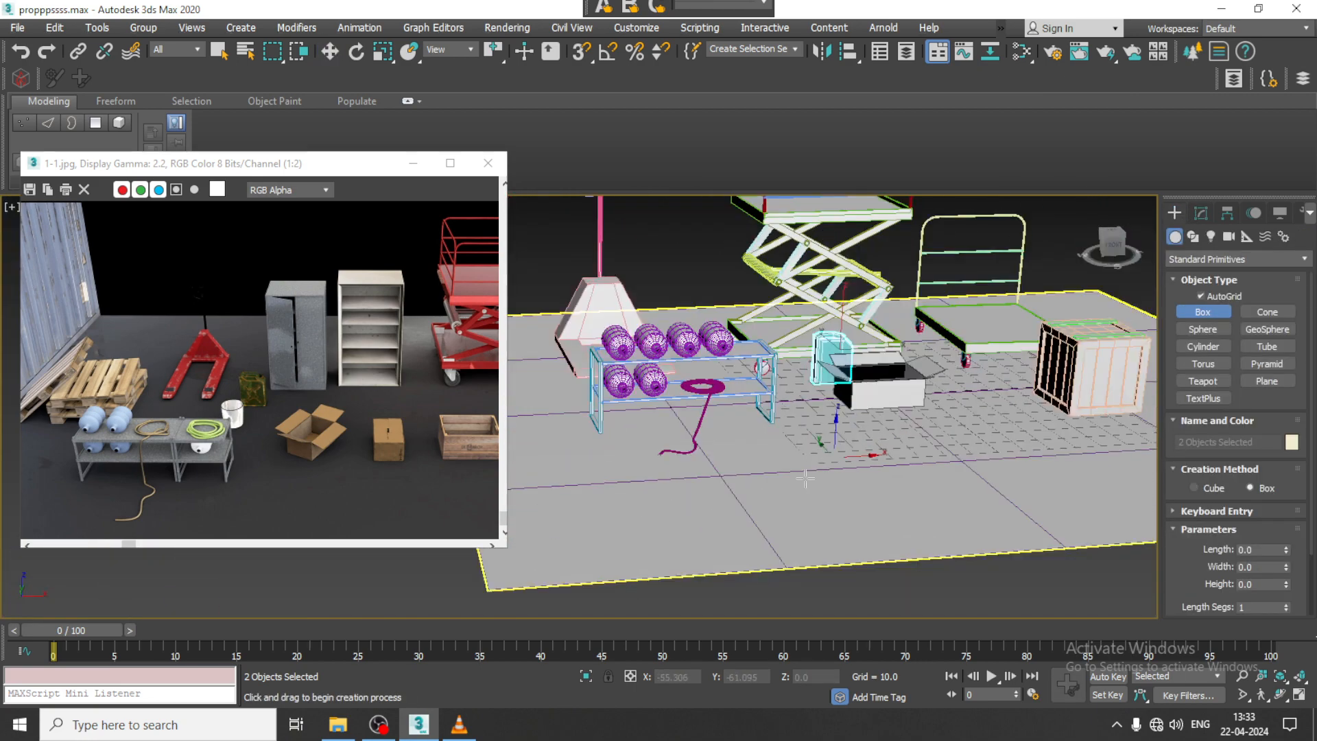
left_click_drag(845, 461, 992, 487)
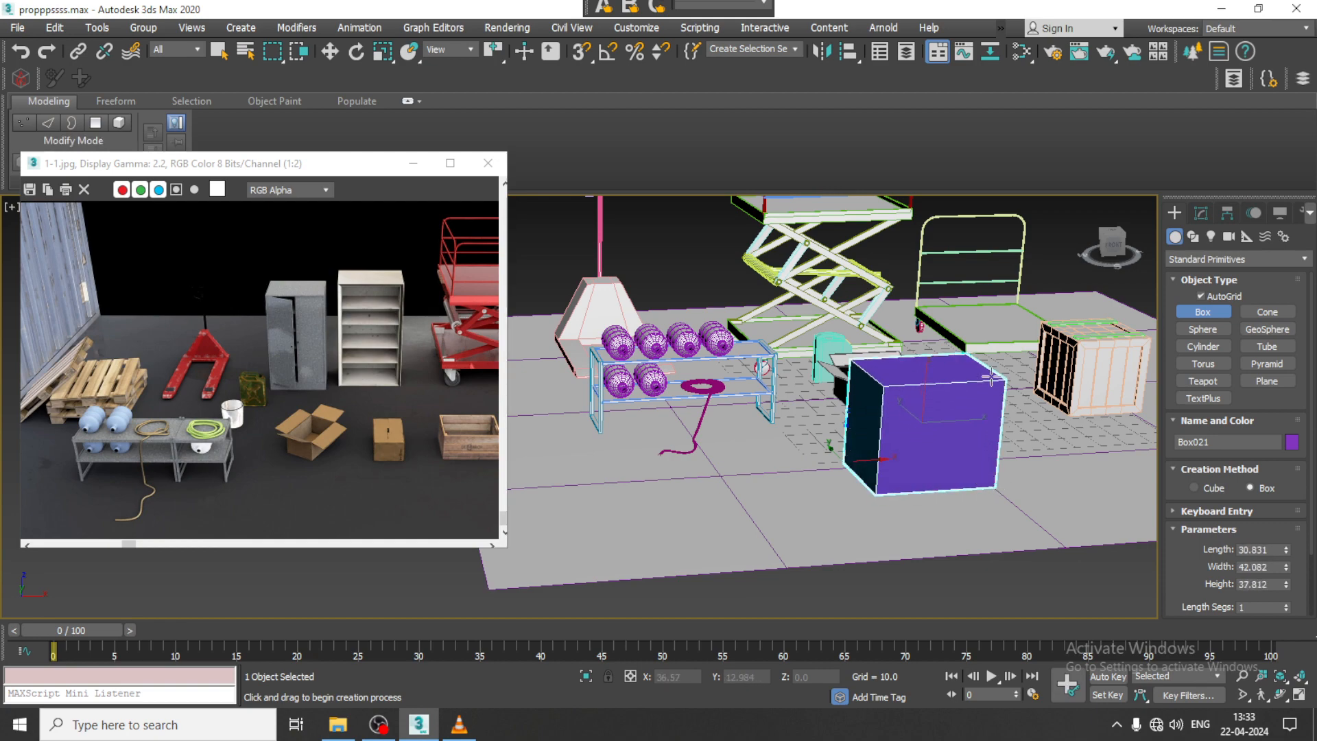
left_click(965, 341)
key("w")
middle_click_drag(964, 341, 994, 330, "alt")
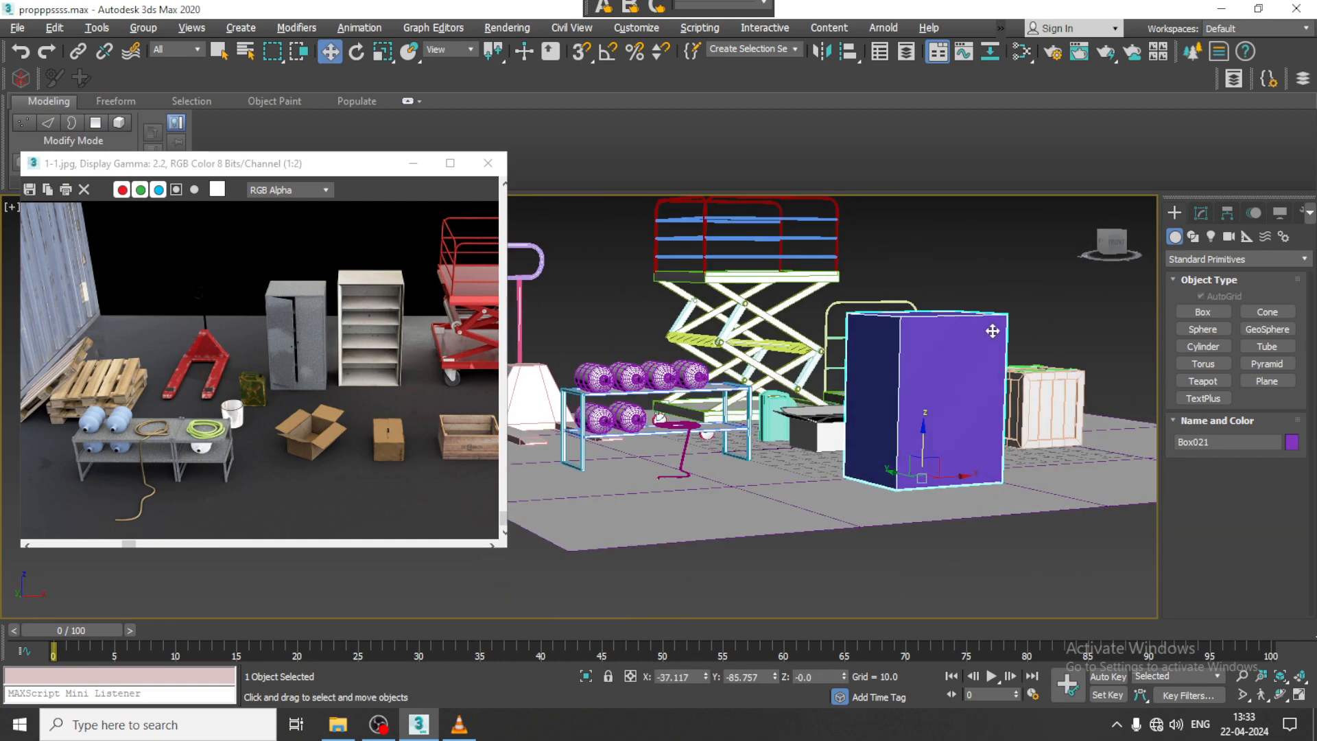
Convert the new upright box to an Editable Poly.
scroll(973, 363, "up", 3)
key("r")
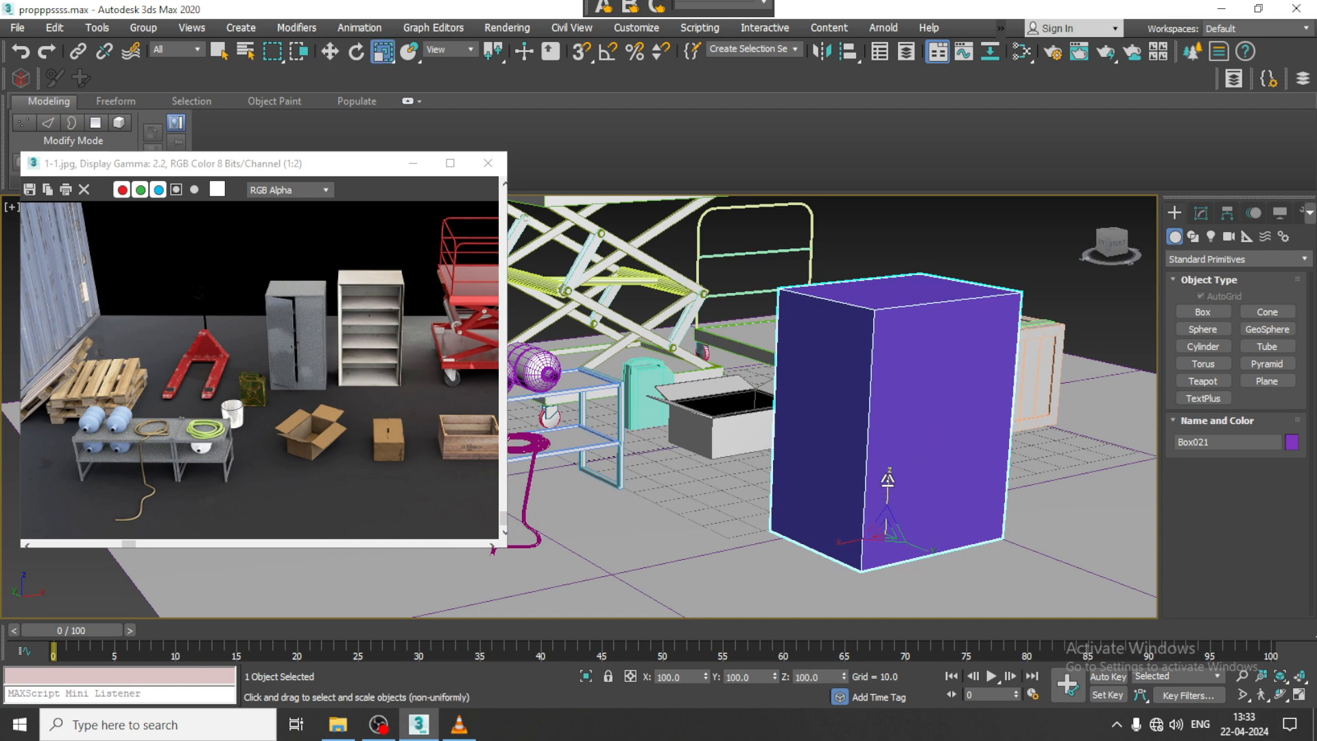
key("w")
middle_click_drag(891, 476, 926, 356, "alt")
right_click(926, 358)
mouse_move(960, 478)
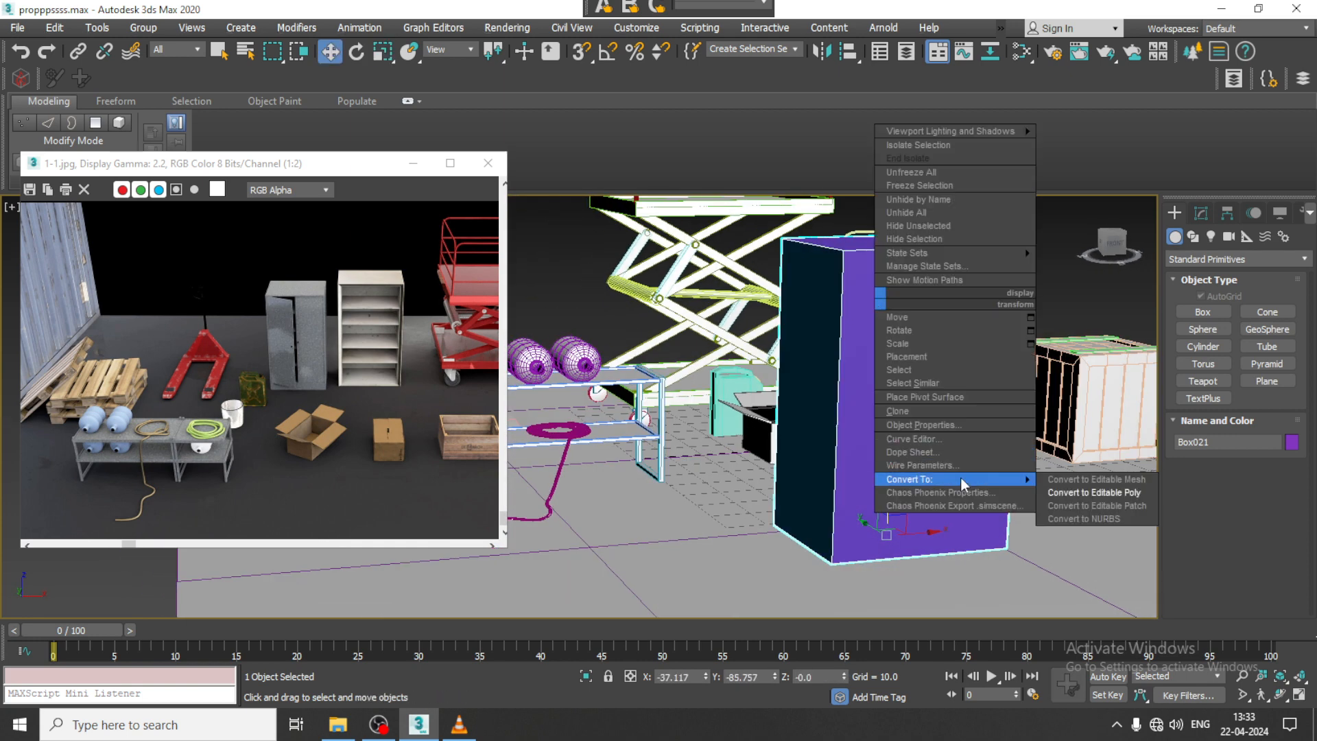
left_click(1096, 491)
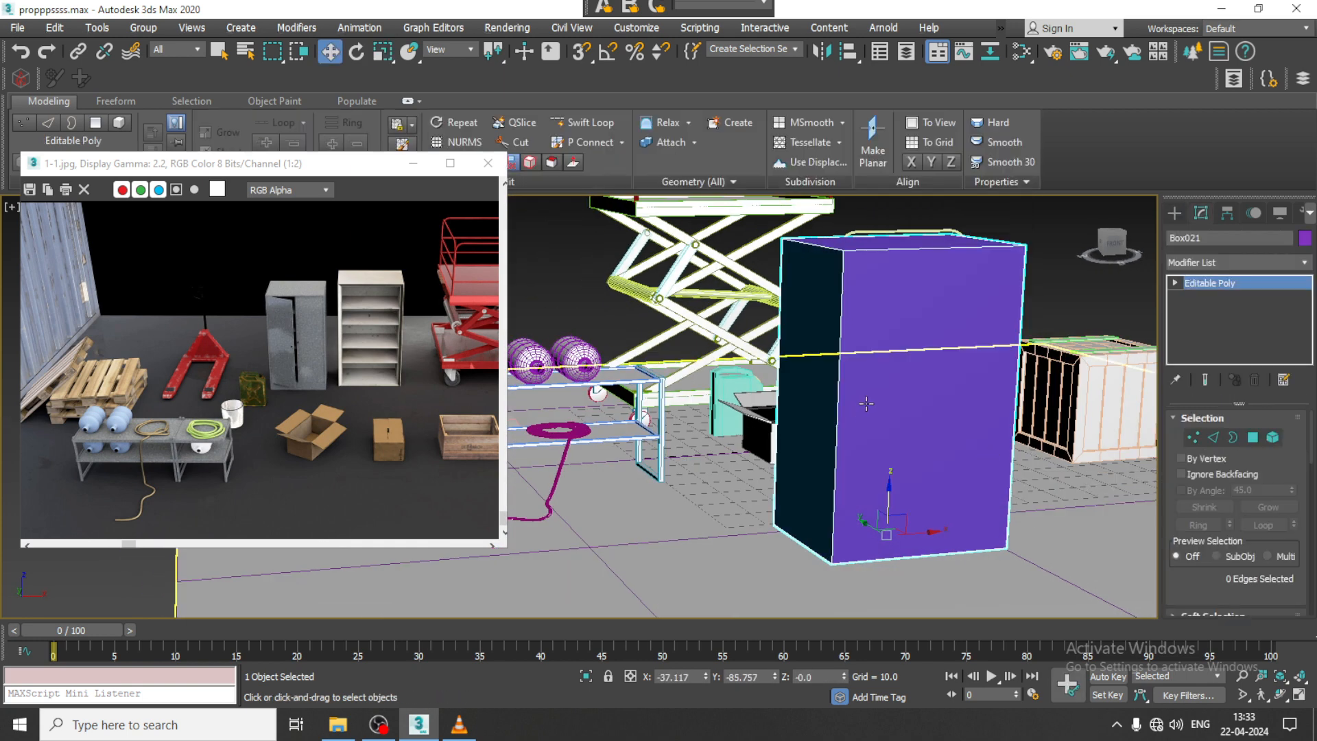
Select the box's large front polygon and inset it to leave a narrow frame around the cabinet opening.
key("2")
left_click(1254, 438)
left_click(846, 376)
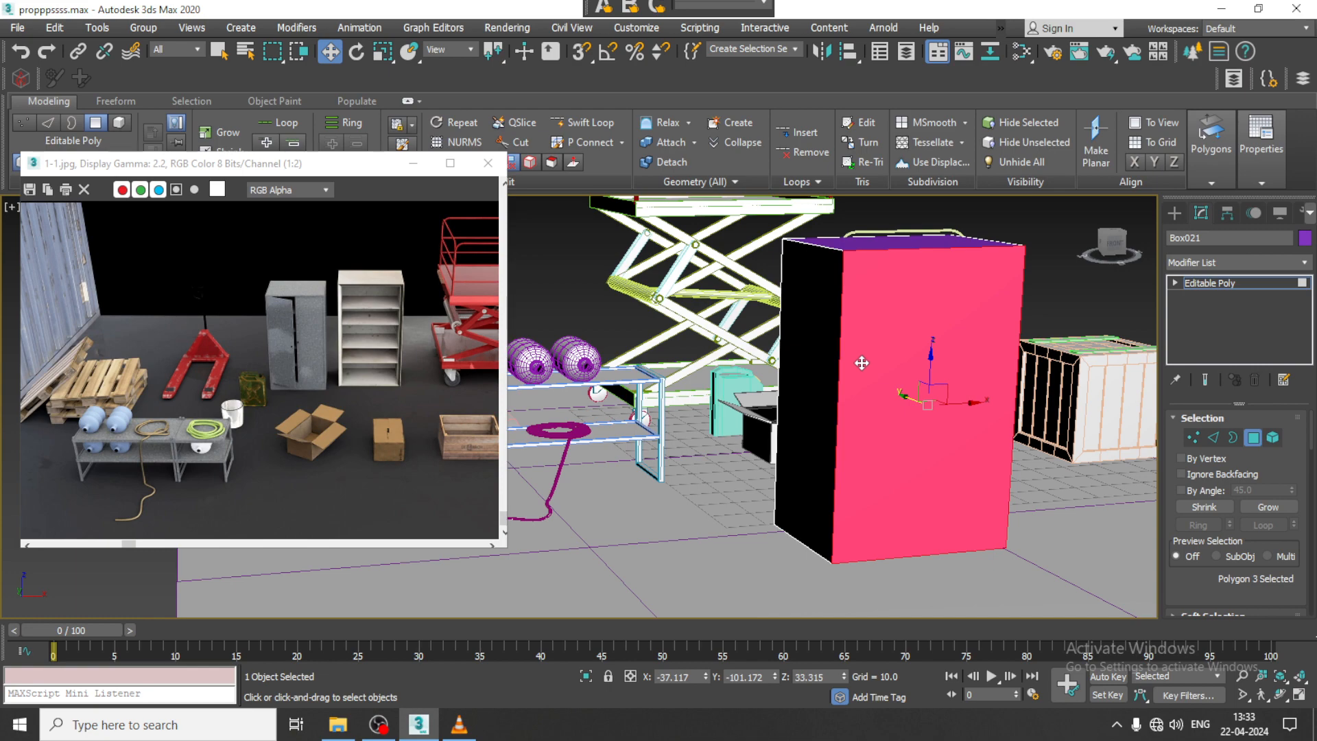
scroll(1281, 527, "down", 3)
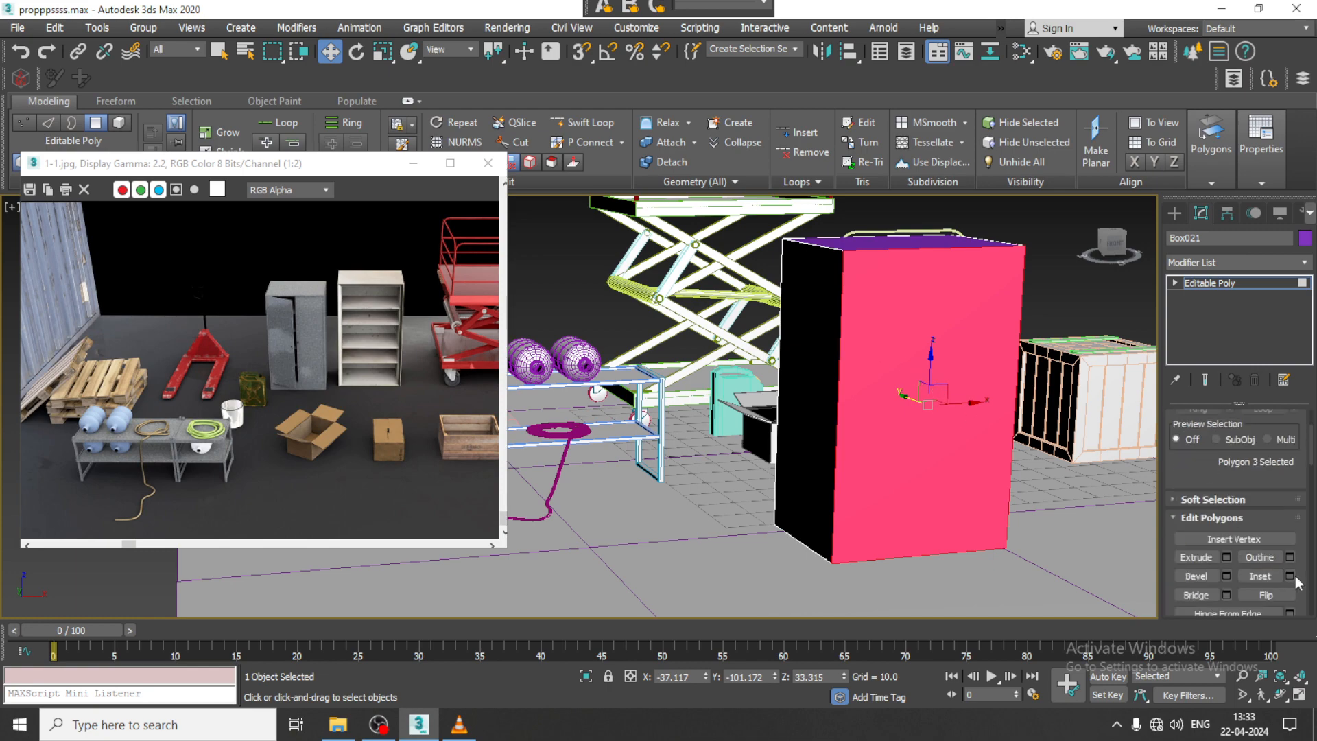
left_click(1290, 576)
left_click(587, 464)
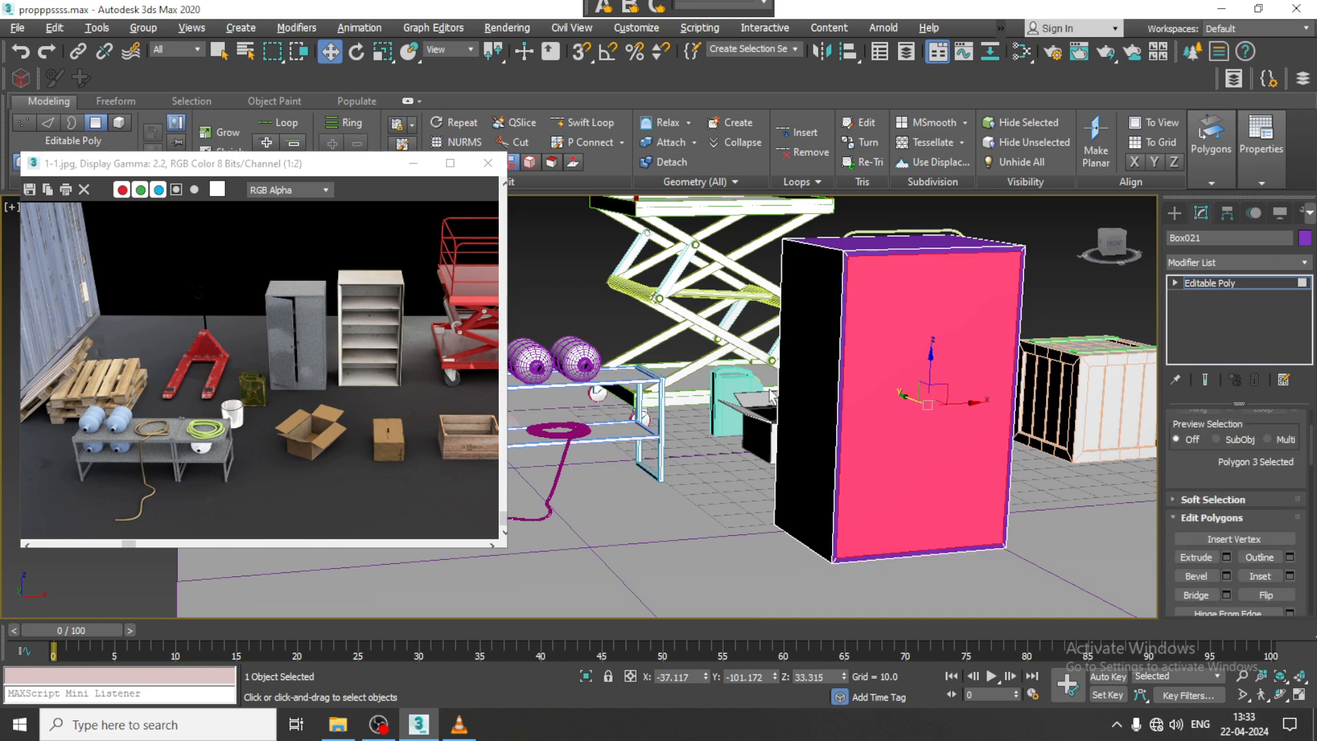
middle_click_drag(618, 459, 706, 501, "alt")
Extrude the inset front polygon inward by -28.144 and move it further back to Y -71.066 to hollow out the cabinet.
left_click(1226, 557)
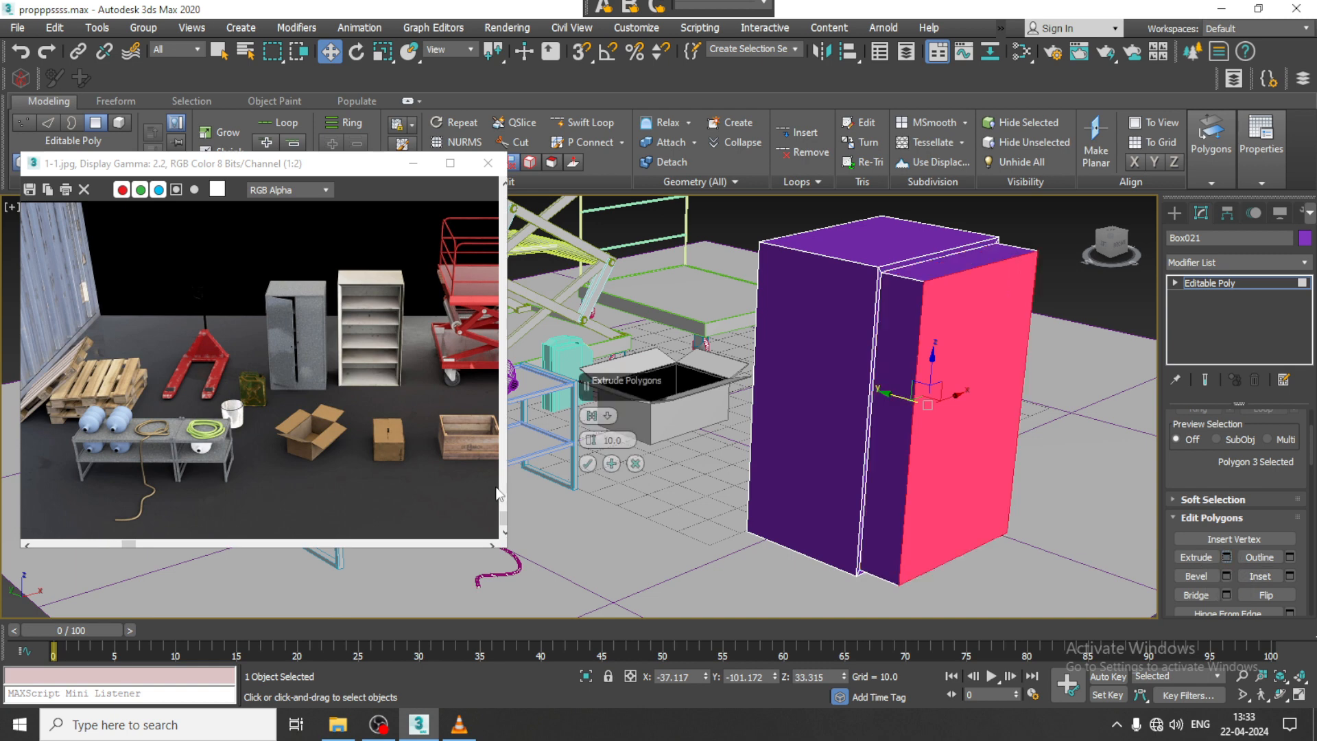
left_click_drag(590, 440, 662, 706)
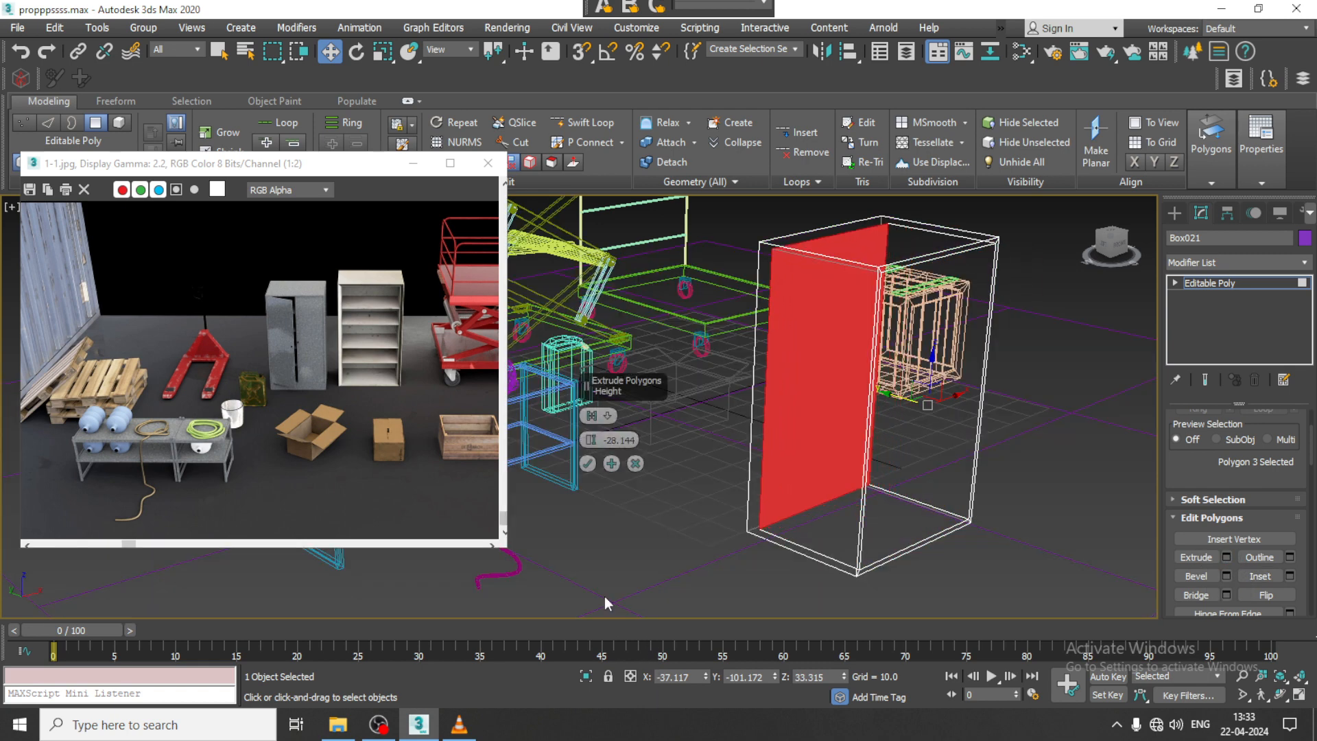
middle_click_drag(744, 492, 827, 469, "alt")
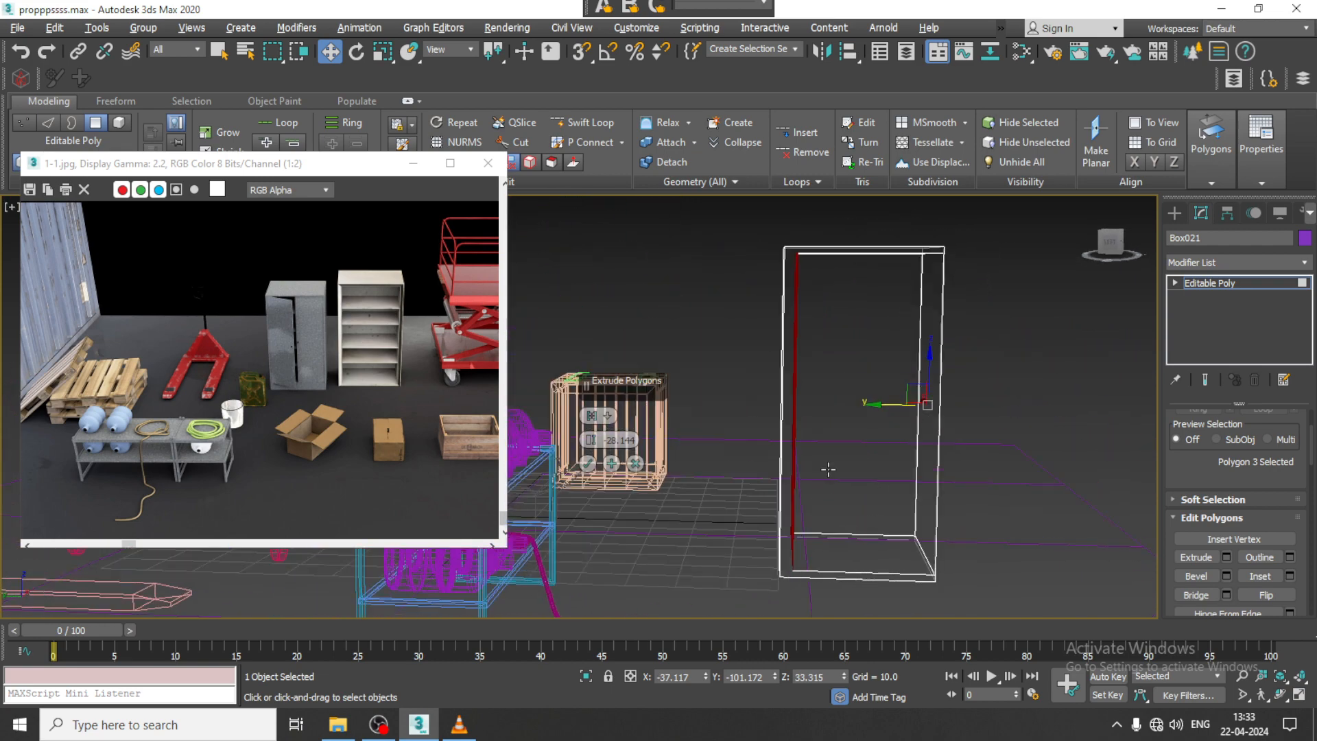
left_click(586, 466)
left_click_drag(757, 403, 749, 400)
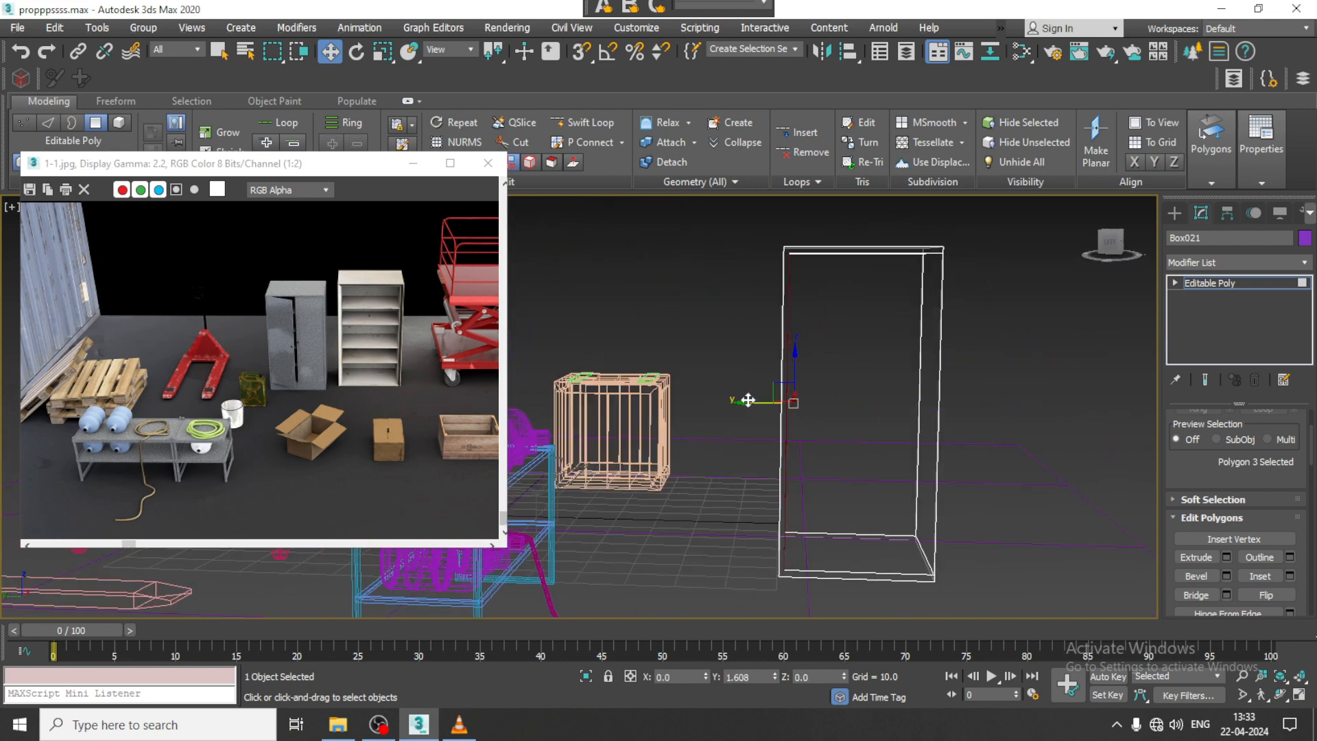
middle_click_drag(917, 413, 843, 418, "alt")
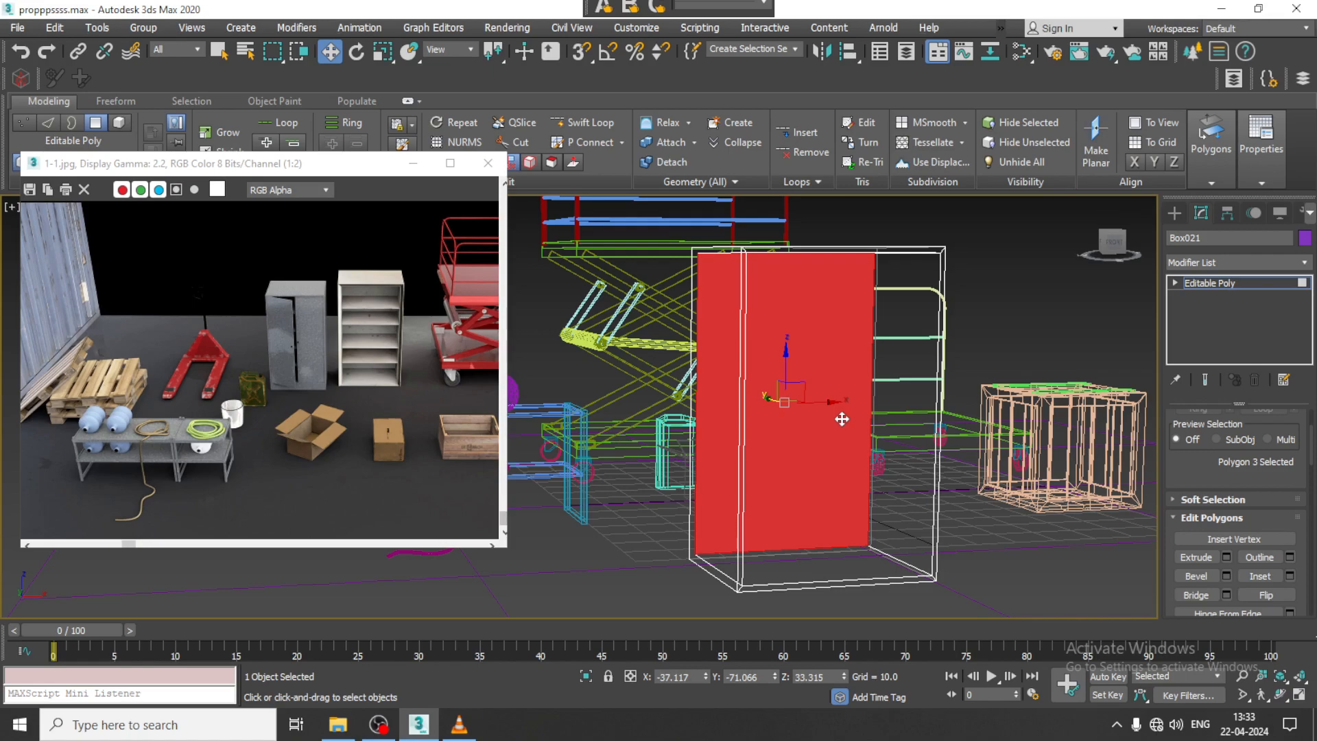
key("F3")
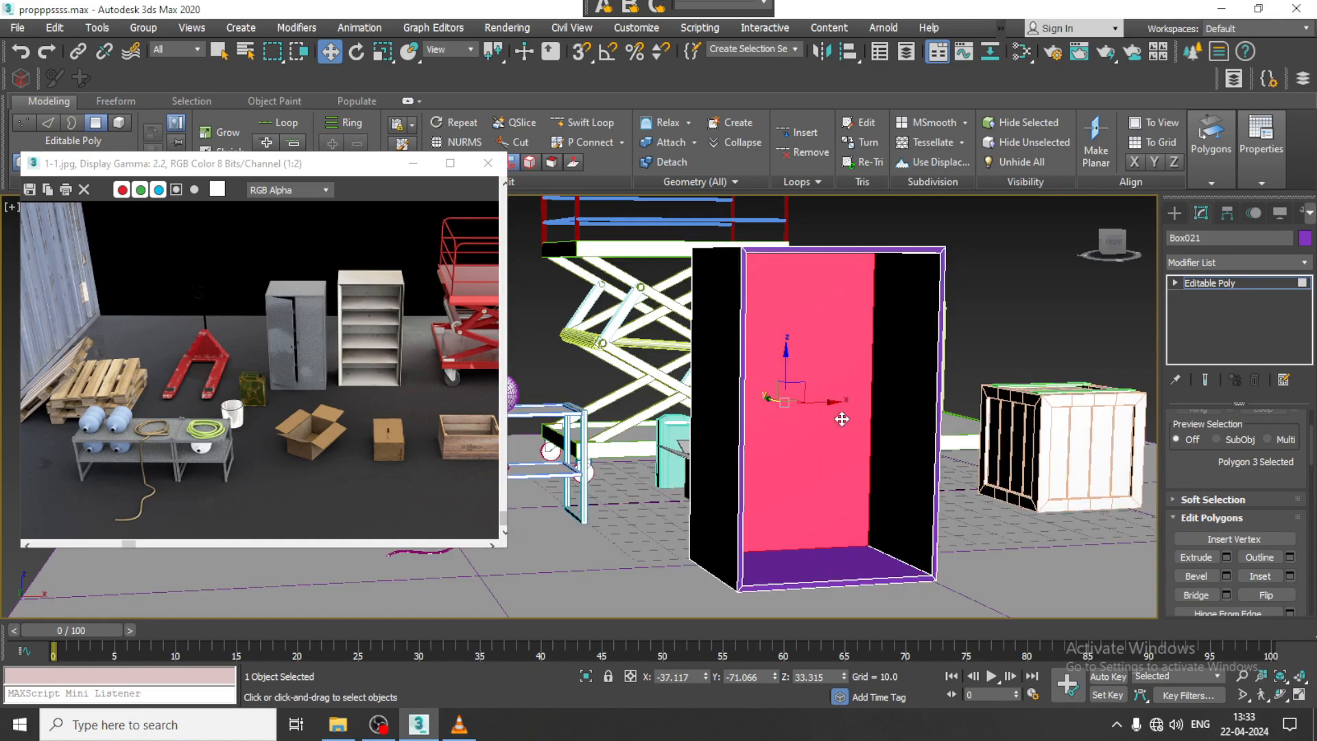
Connect the cabinet's vertical edges with one segment and raise the new edge loop to Z 53.076.
key("2")
left_click_drag(1060, 436, 1060, 436)
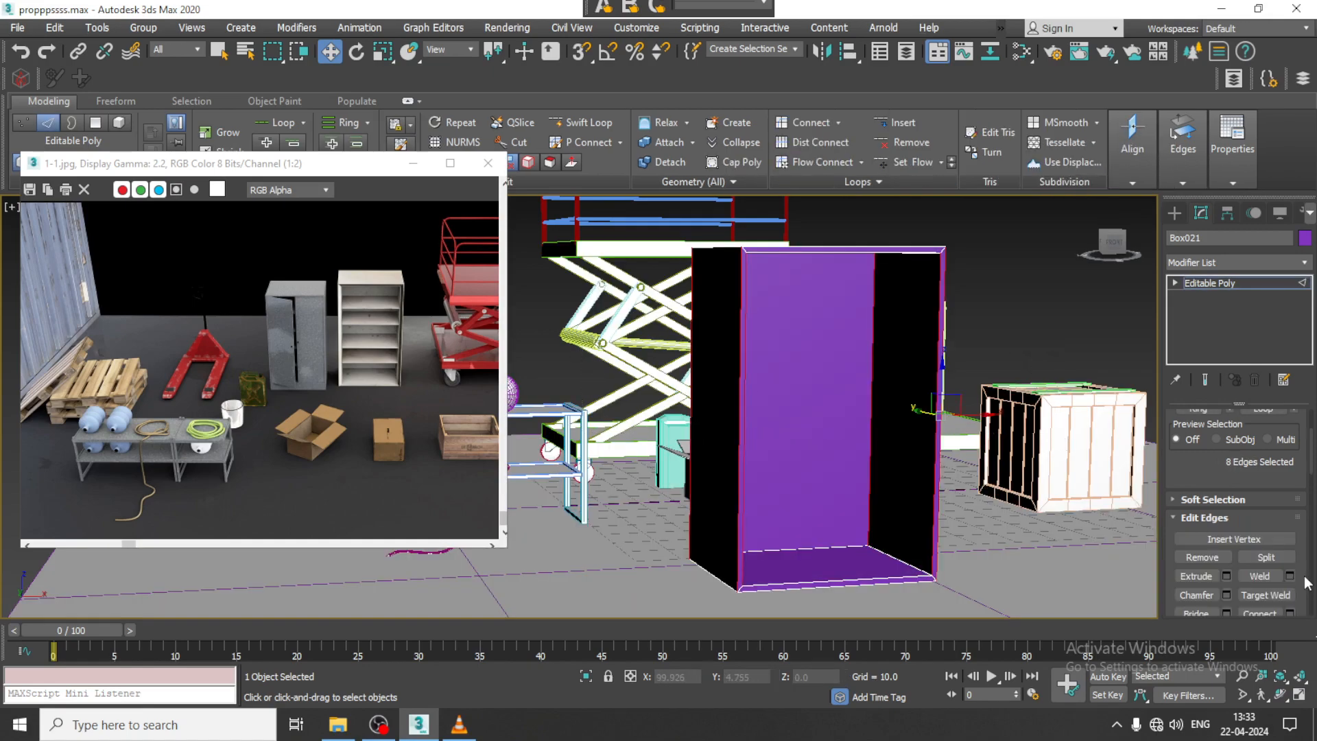
scroll(1254, 575, "down", 3)
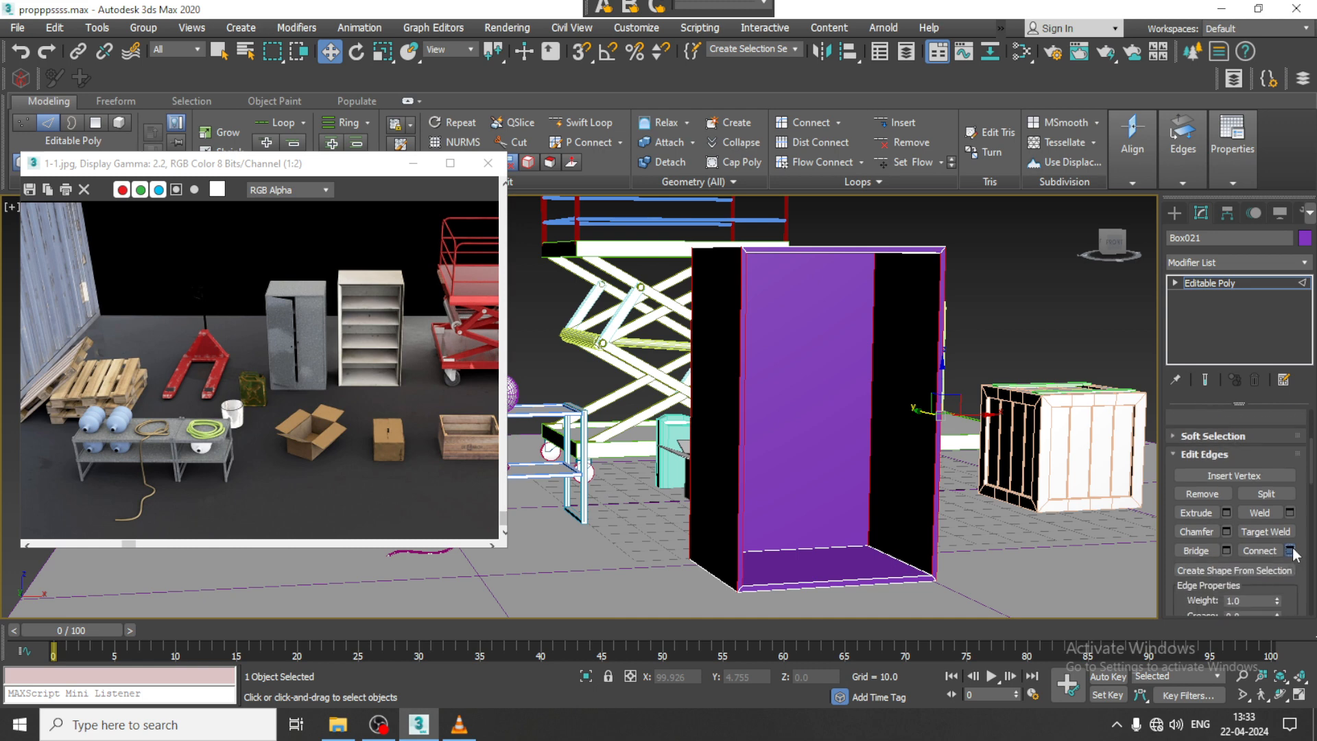
left_click(1290, 550)
left_click(587, 487)
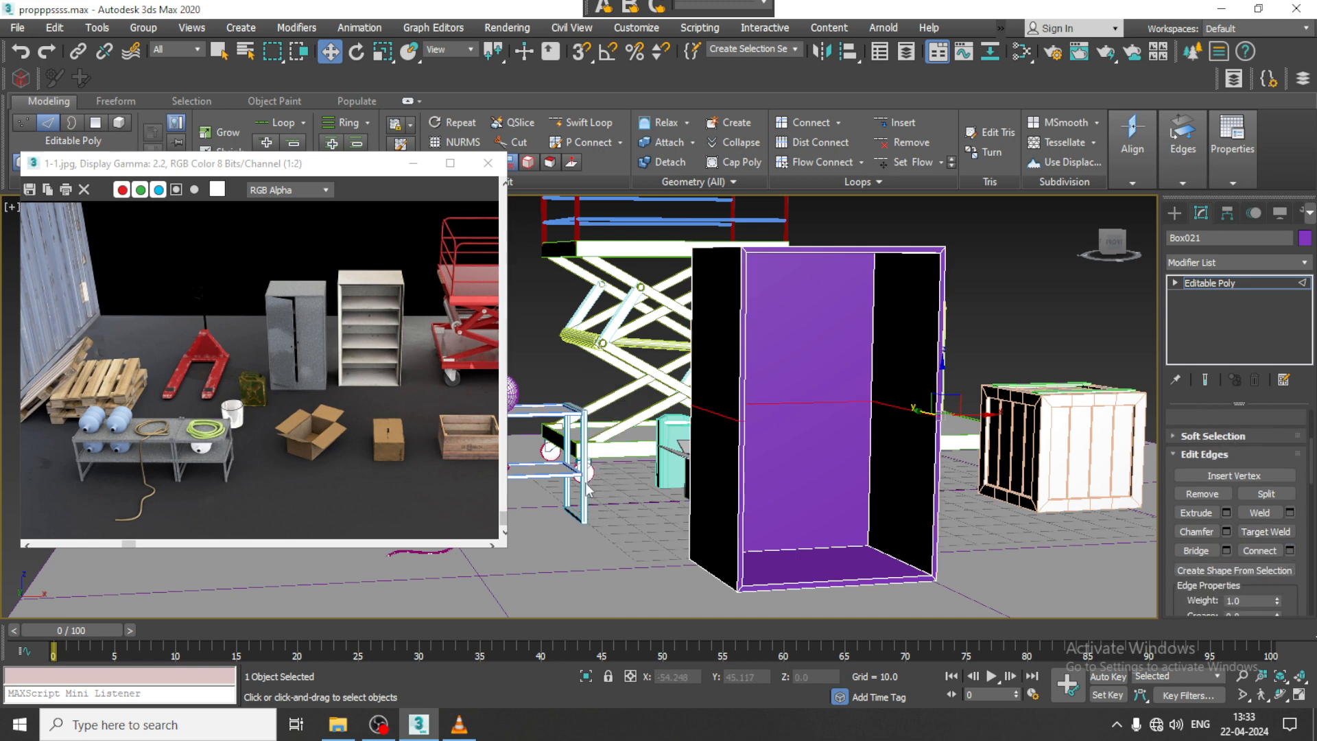
left_click_drag(809, 345, 804, 280)
Isolate the cabinet in the Front view and connect the vertical edges below the upper loop with one segment.
key("alt+w")
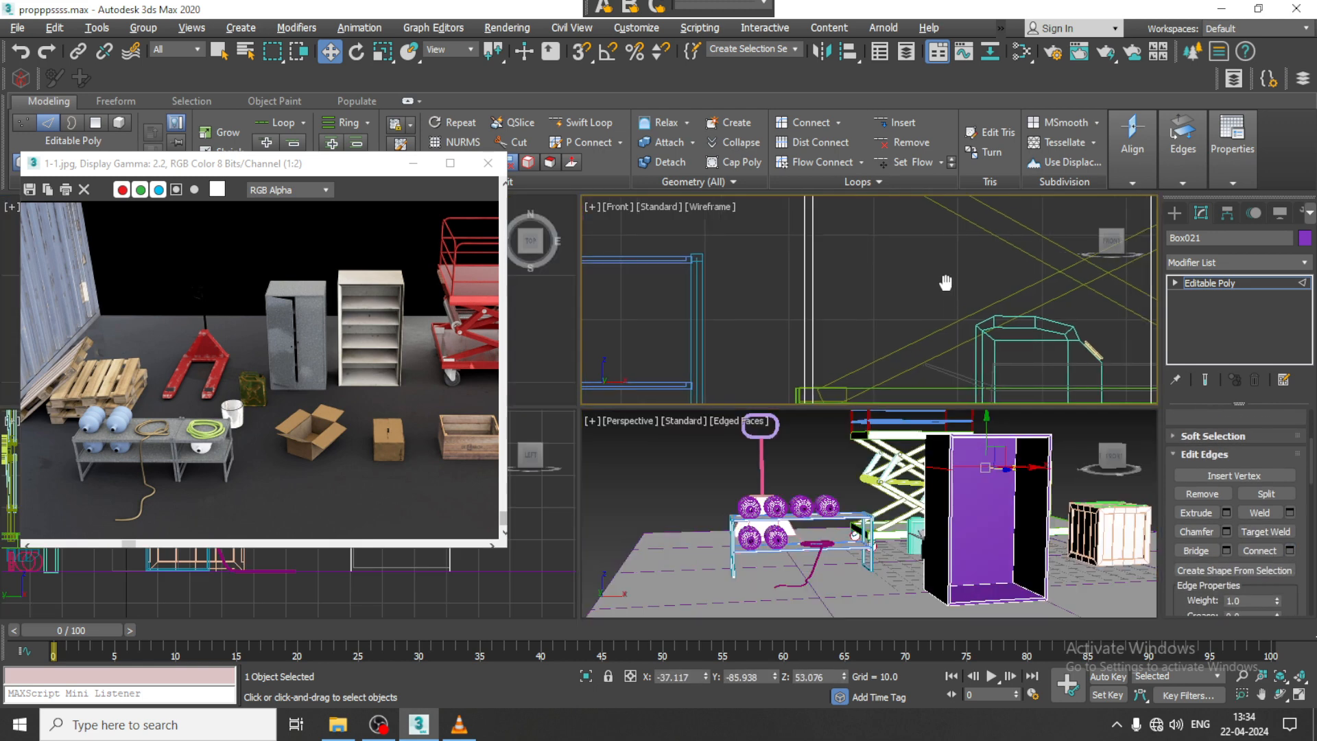
middle_click_drag(944, 283, 919, 291)
key("alt+w")
scroll(918, 291, "down", 5)
scroll(838, 318, "down", 6)
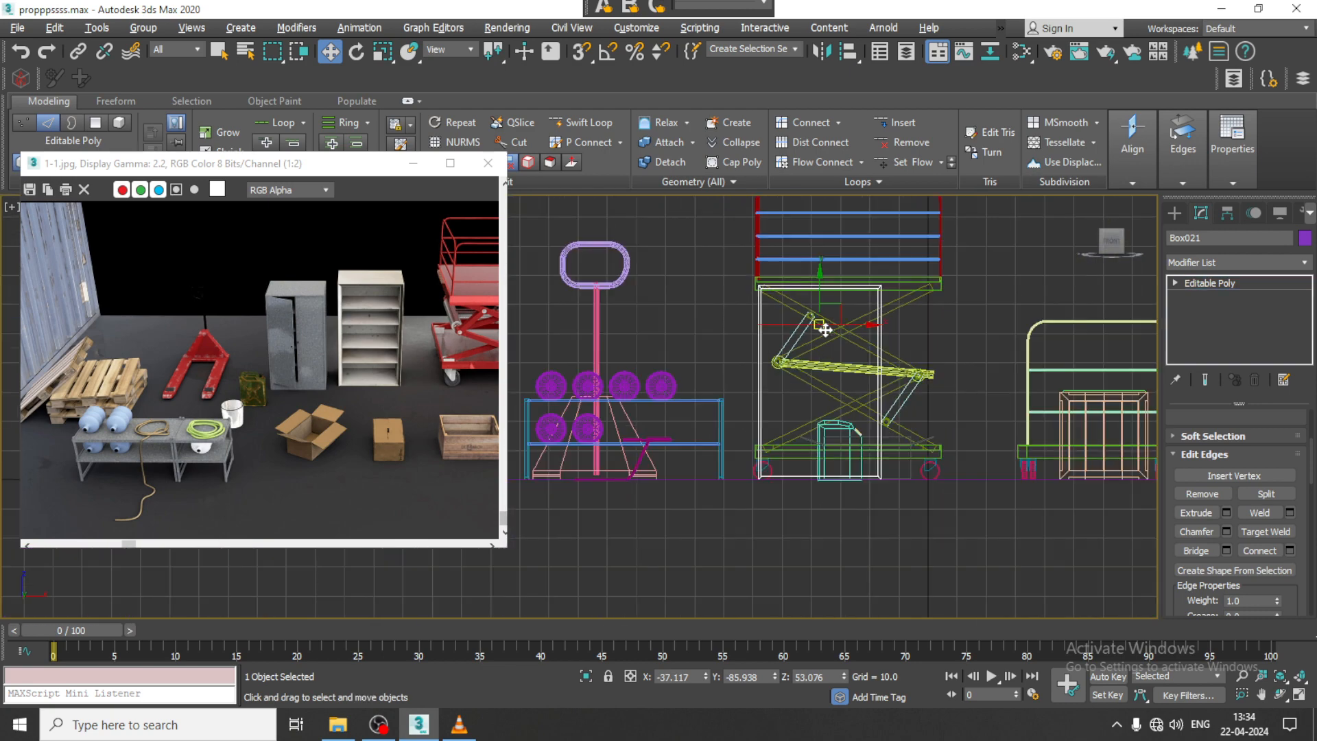
key("alt+q")
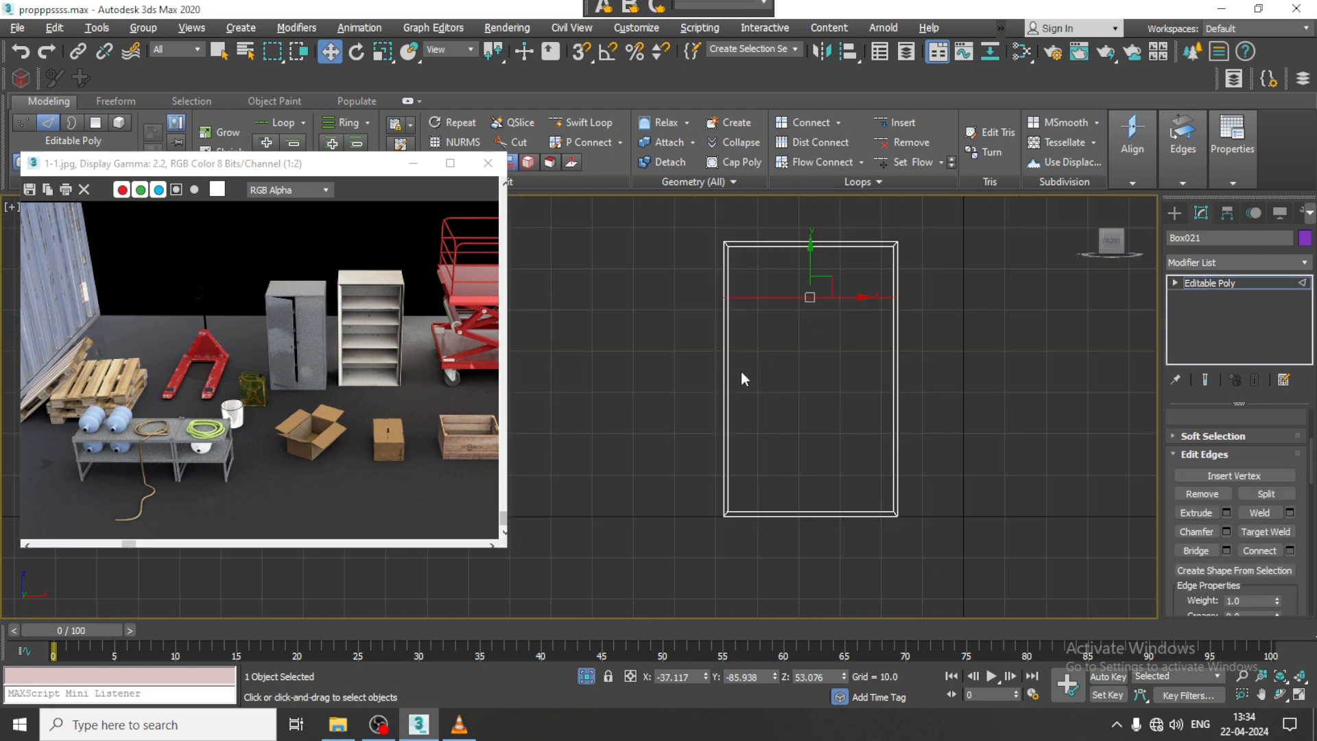
left_click_drag(960, 404, 961, 404)
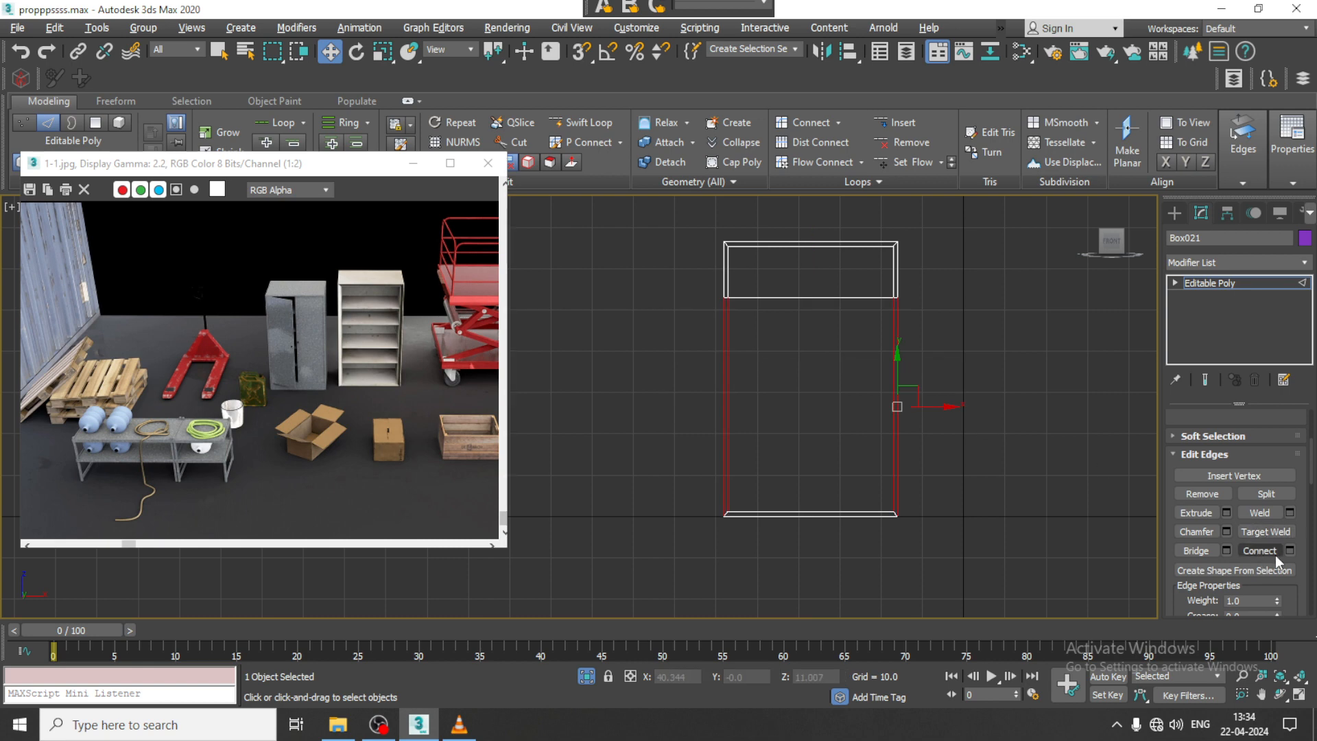
left_click(1290, 550)
left_click(591, 485)
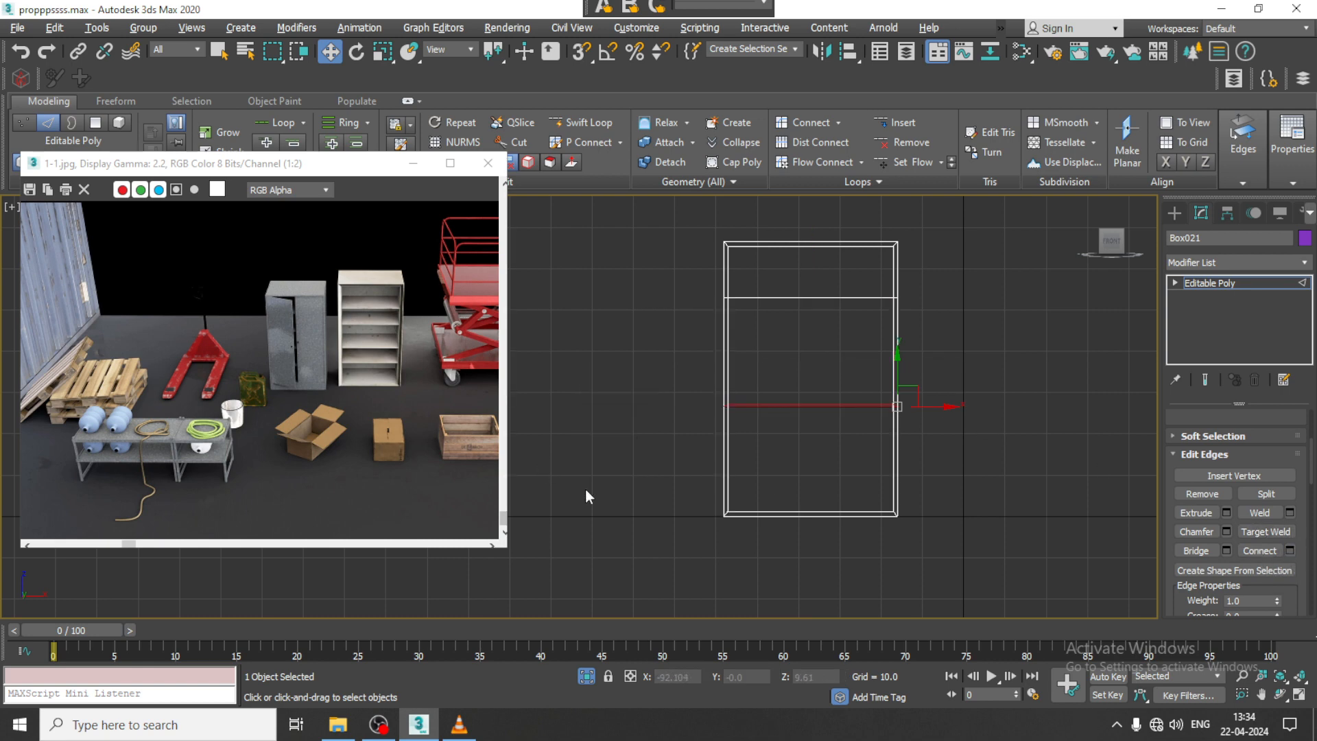
Flatten the vertex rows of the cabinet's cross loops along the vertical axis.
scroll(771, 418, "up", 2)
key("1")
left_click_drag(638, 338, 979, 425)
key("r")
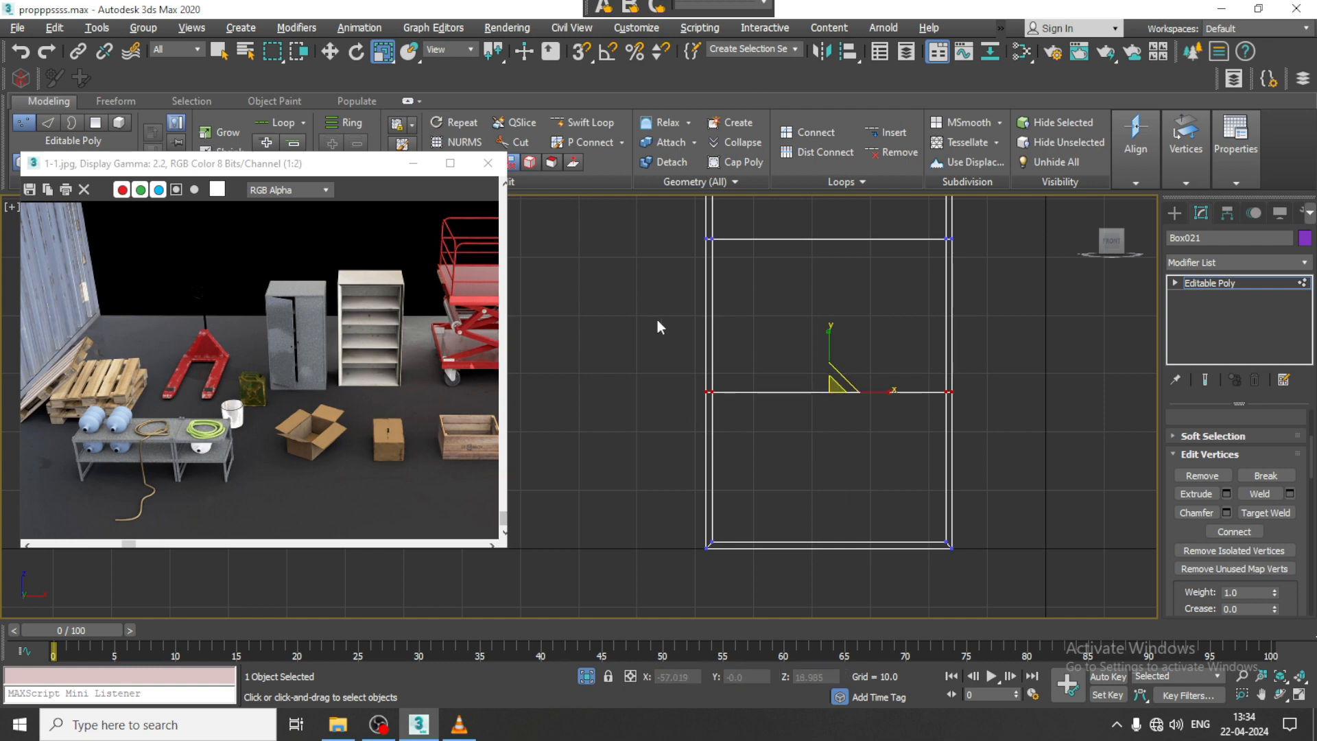
left_click_drag(674, 216, 1000, 292)
middle_click_drag(1011, 300, 976, 373)
left_click_drag(793, 270, 797, 425)
Move the lower vertex row up to Z 51.682, just beneath the upper row, to define the first shelf's thickness.
left_click_drag(1008, 533, 1008, 533)
key("w")
left_click_drag(808, 417, 786, 272)
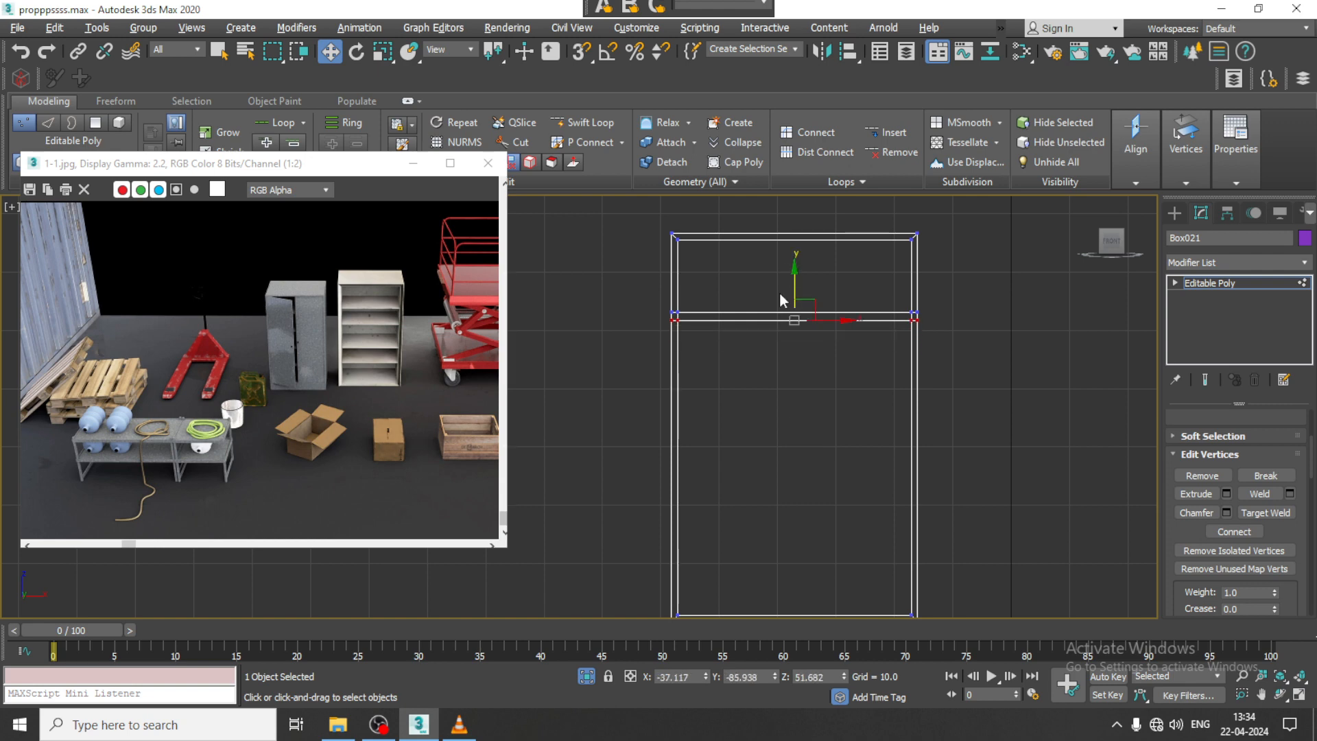
Connect the cabinet's vertical edges below the first shelf with two segments.
left_click(1175, 282)
left_click(1202, 310)
left_click_drag(606, 438, 1118, 484)
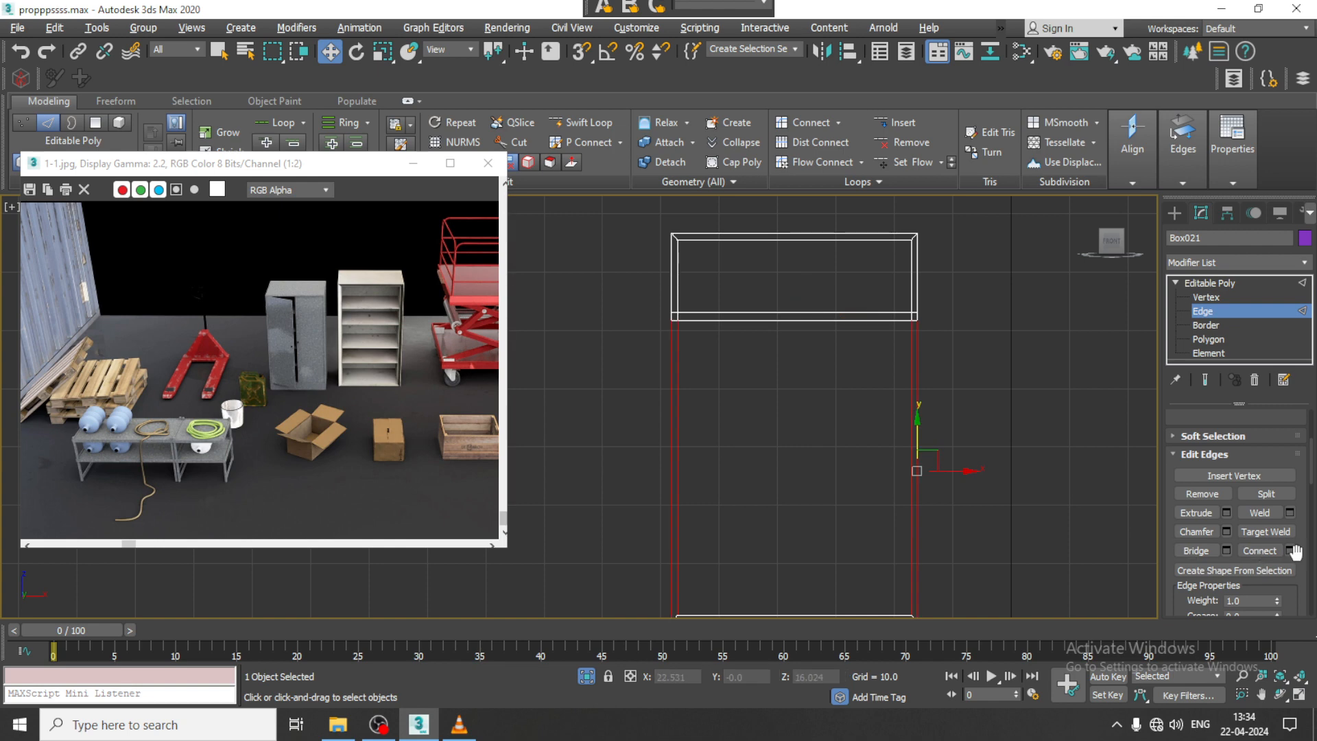
left_click(1290, 551)
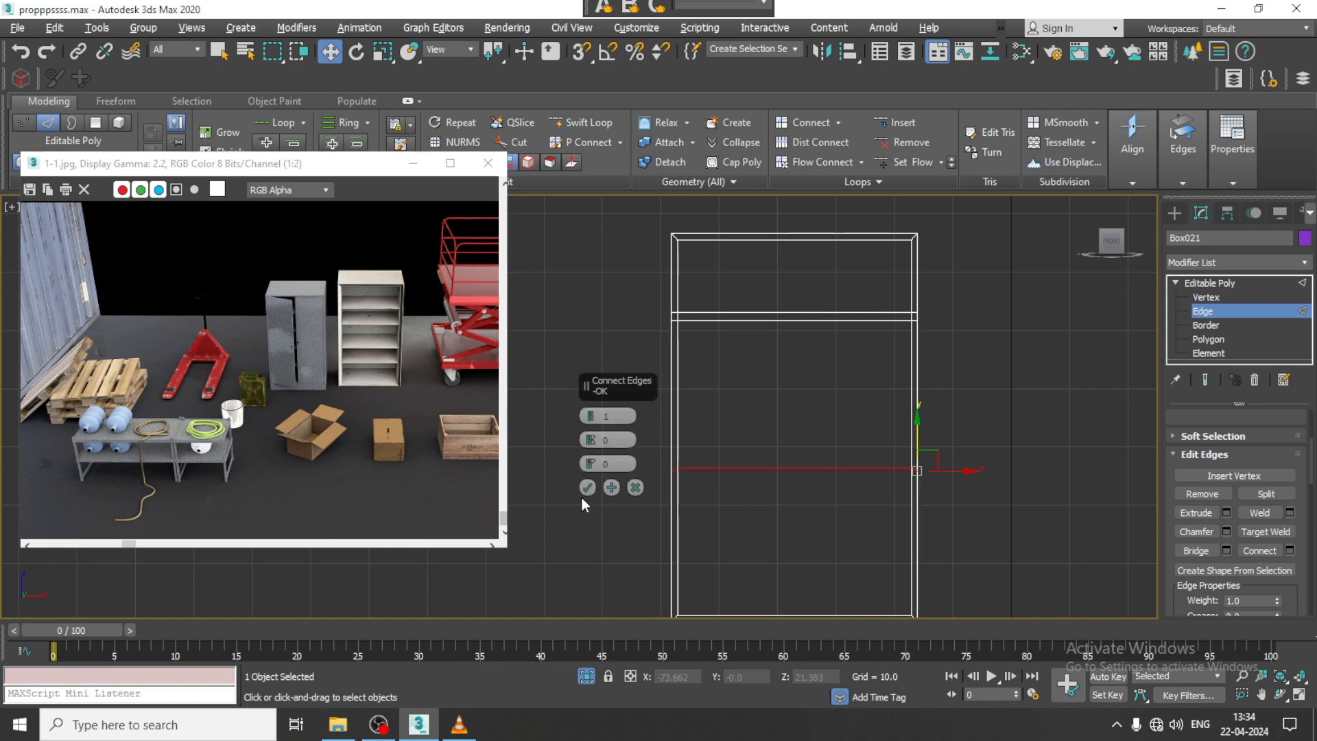
left_click(589, 413)
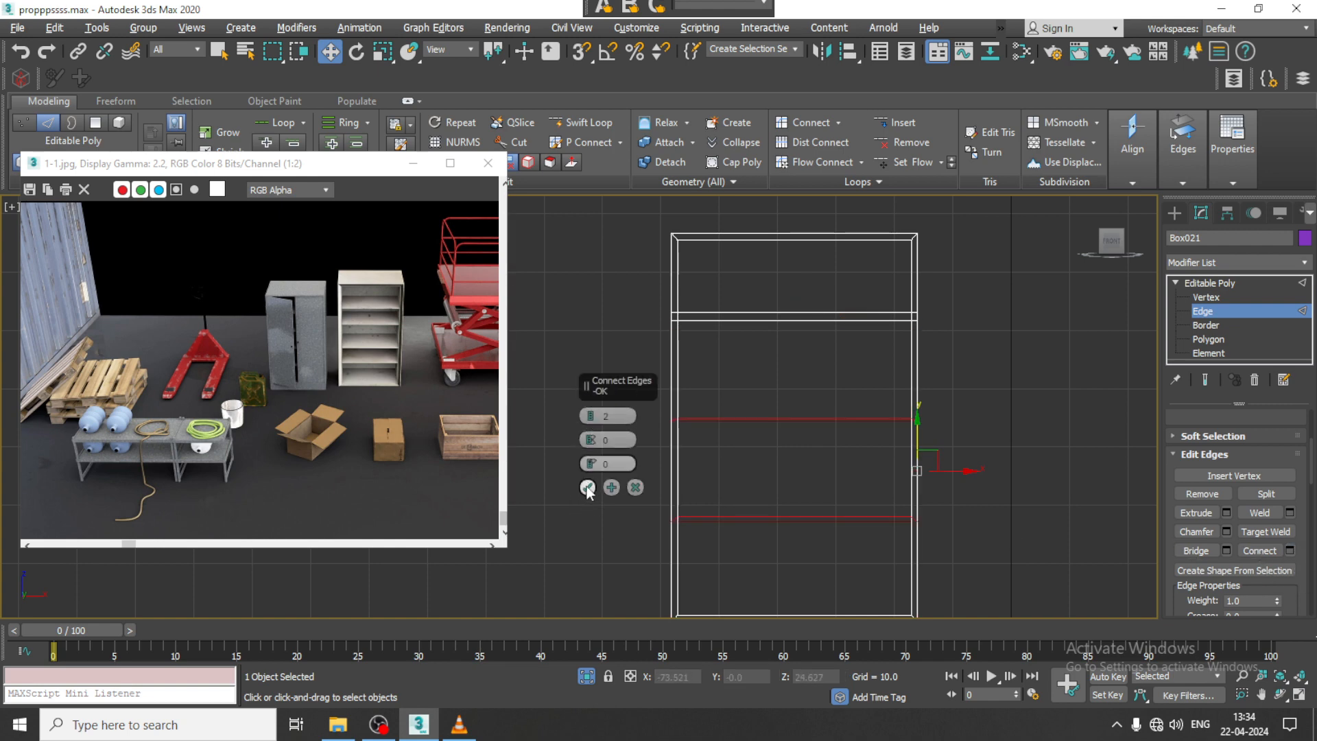
left_click(588, 488)
Flatten the two new vertex rows vertically and move the lower one up to Z 33.461, just beneath the upper row, forming the second shelf.
key("1")
left_click_drag(611, 377, 994, 430)
key("r")
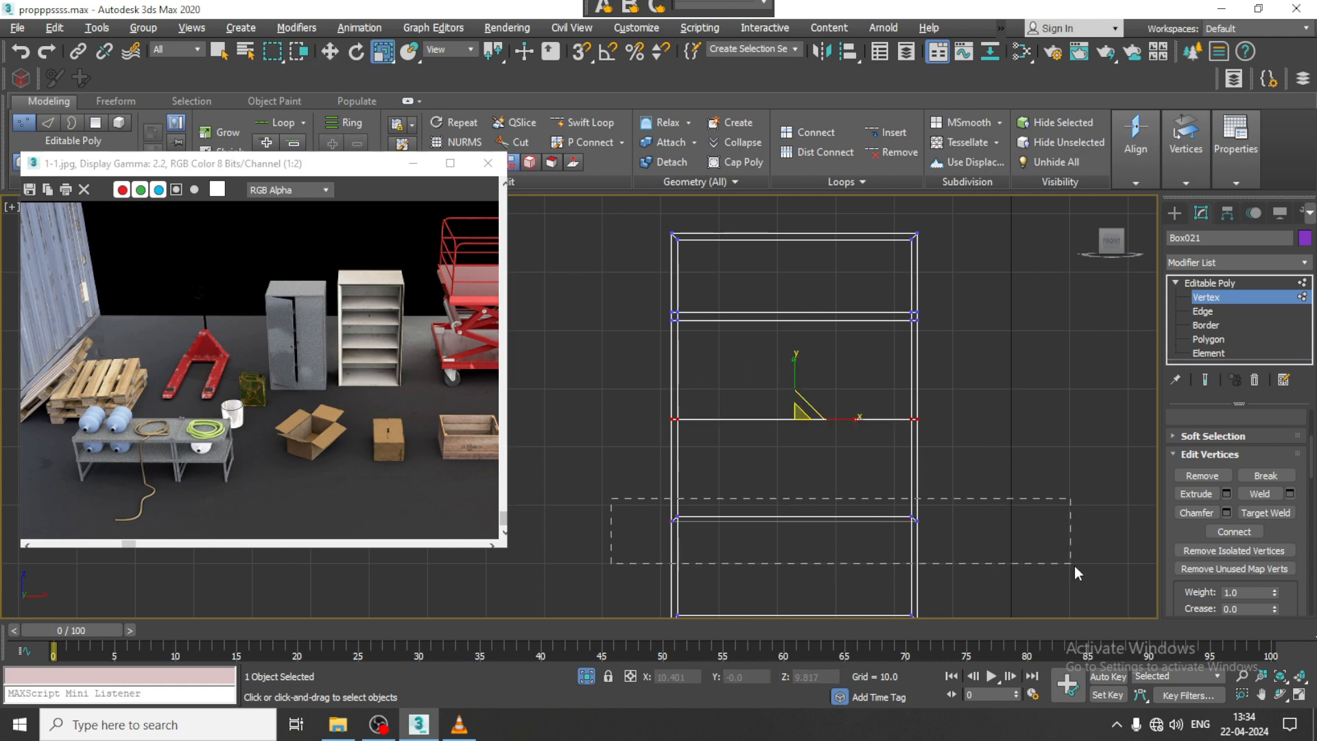
left_click_drag(1074, 565, 1074, 565)
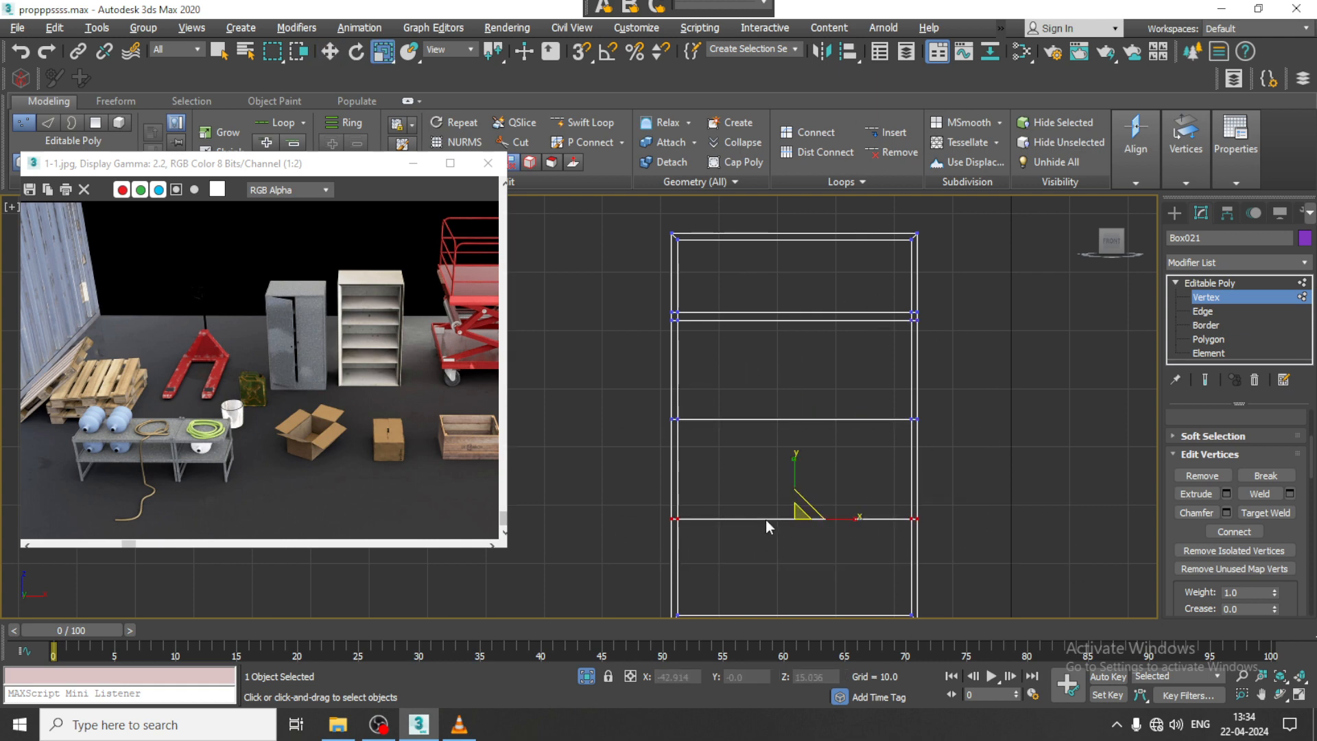
key("w")
left_click_drag(796, 480, 803, 394)
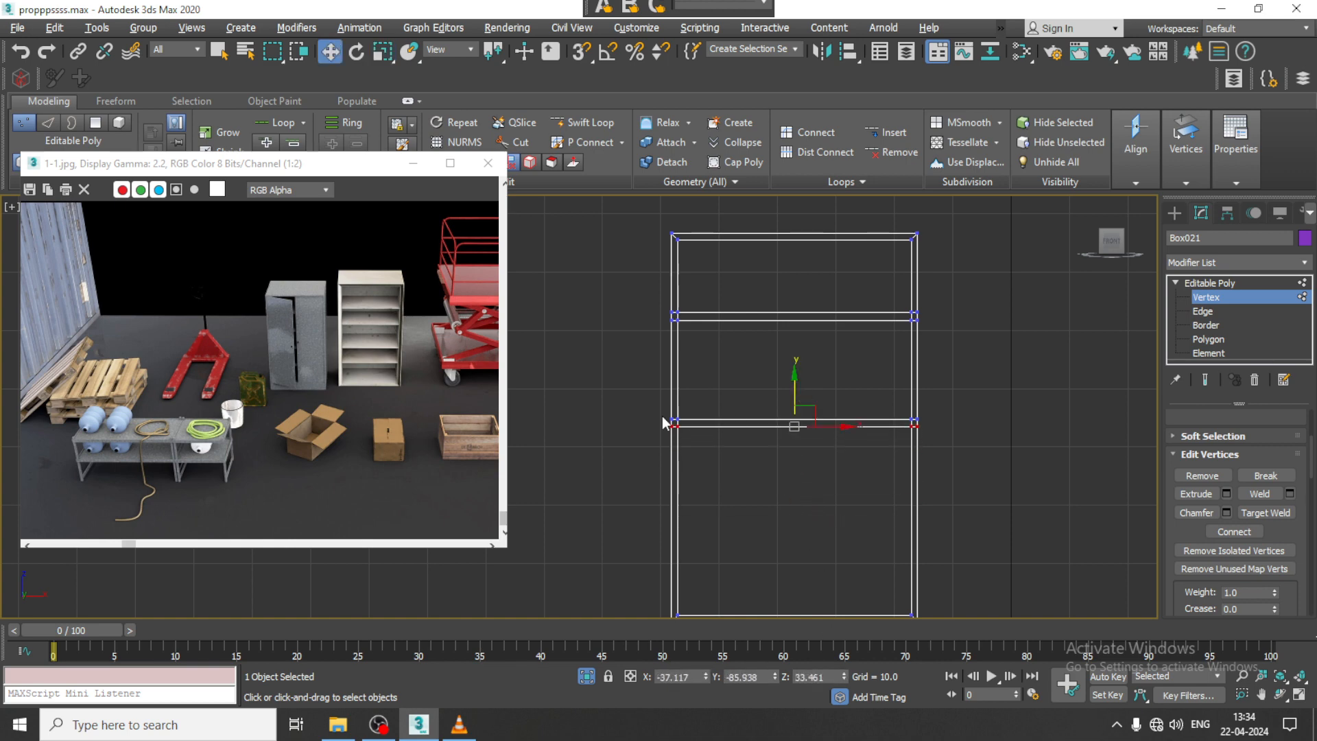
Select both vertex rows of the second shelf and raise them slightly together.
left_click_drag(1137, 495, 1137, 495)
middle_click_drag(834, 408, 824, 348)
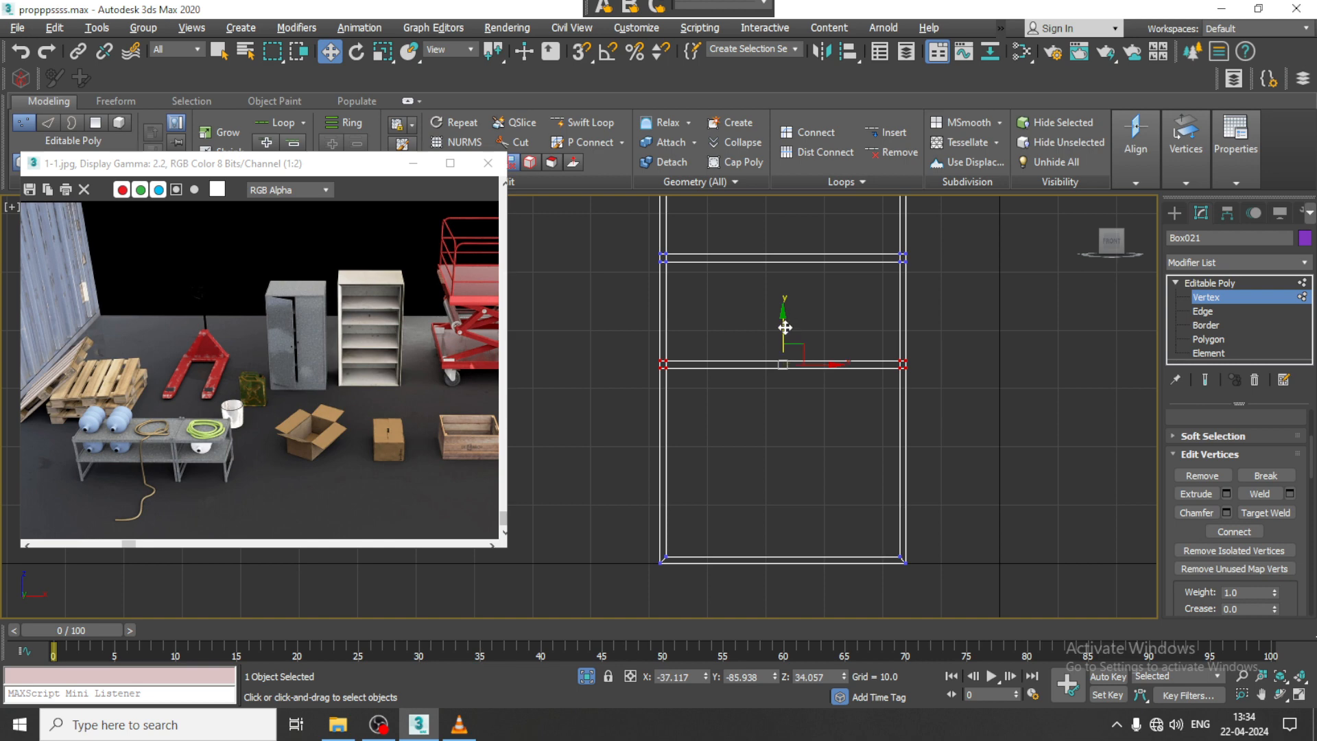
left_click_drag(785, 327, 781, 319)
Connect the cabinet's vertical edges below the second shelf with two segments.
key("2")
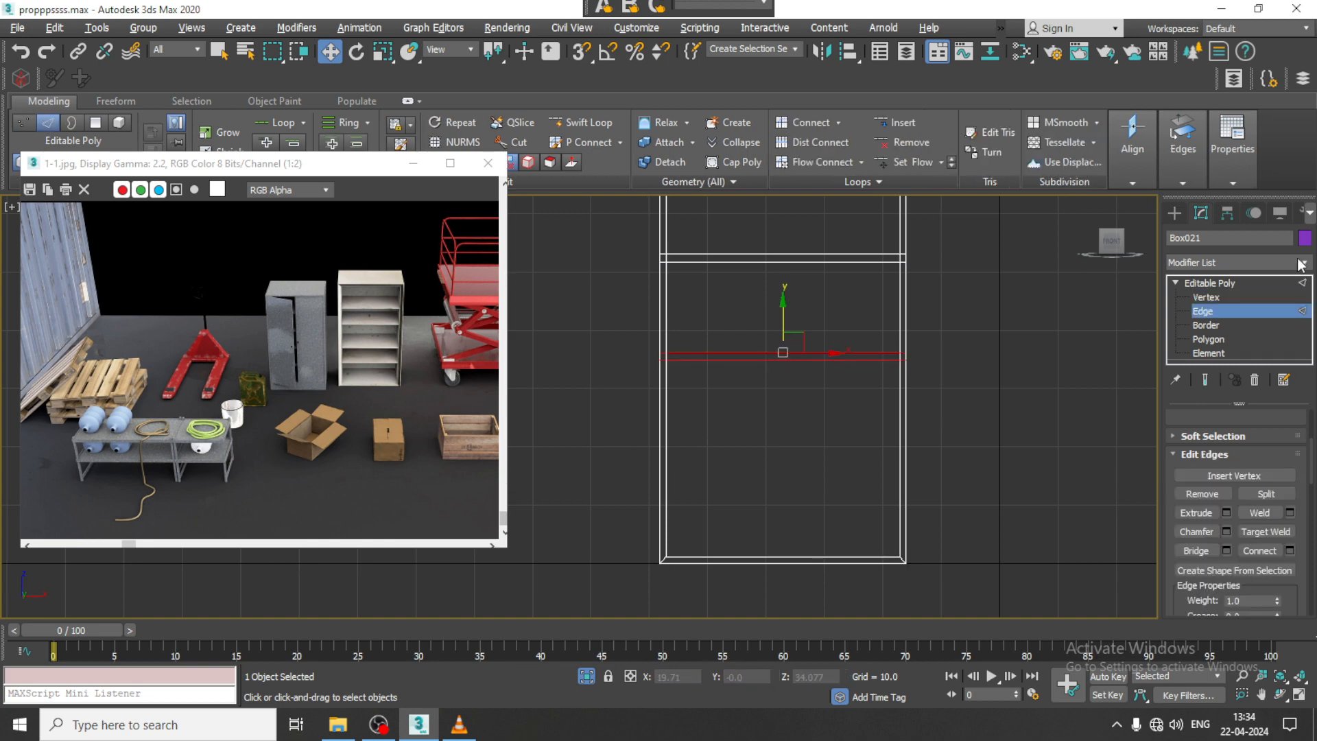
left_click_drag(964, 489, 963, 488)
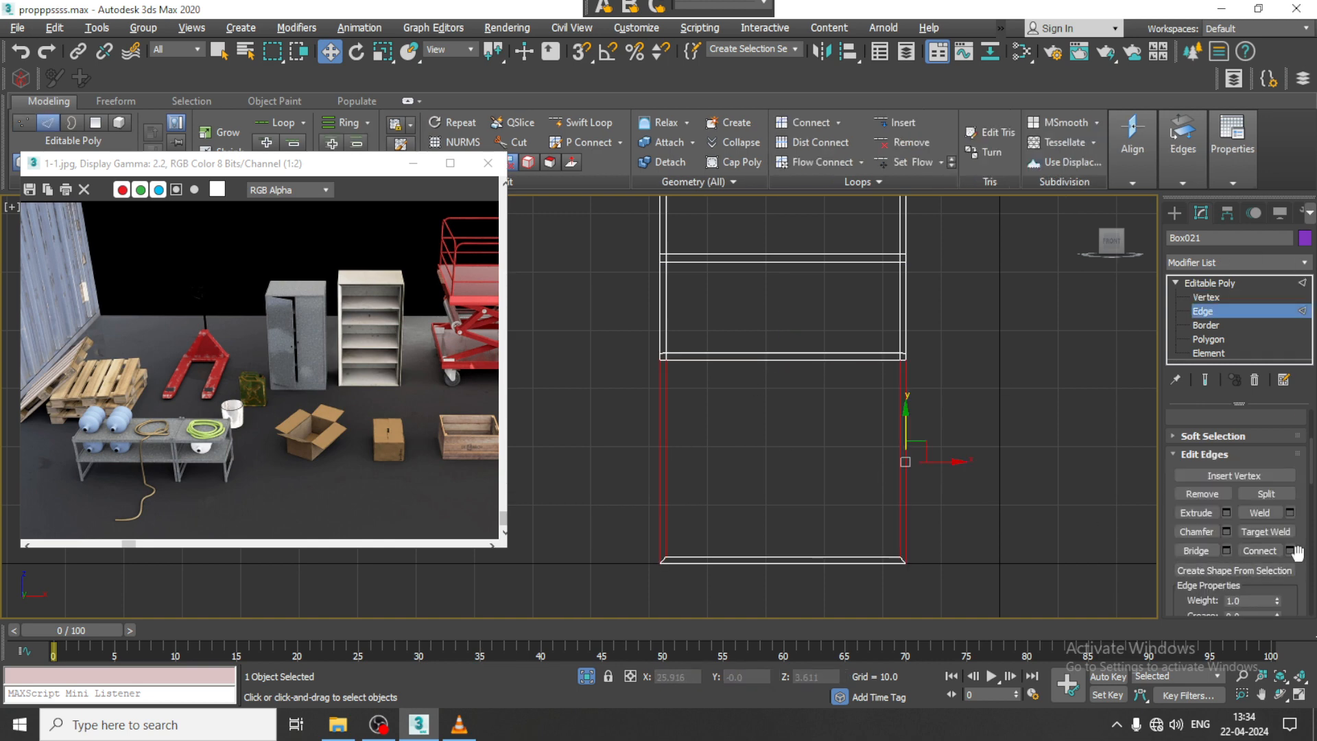
left_click(1290, 551)
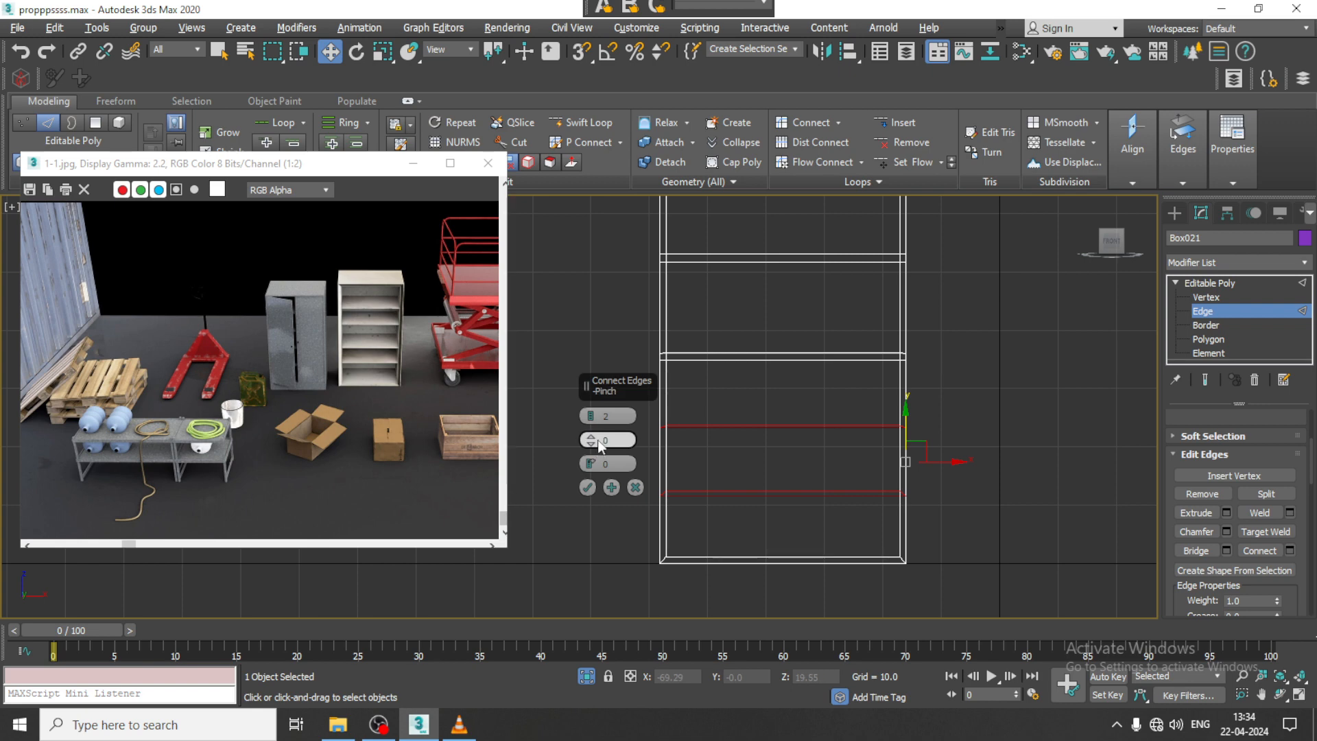
left_click(587, 487)
Flatten the two lowest cross loops vertically and move the lower vertex row up just beneath the upper one for the third shelf.
key("1")
left_click_drag(612, 395, 1016, 455)
key("r")
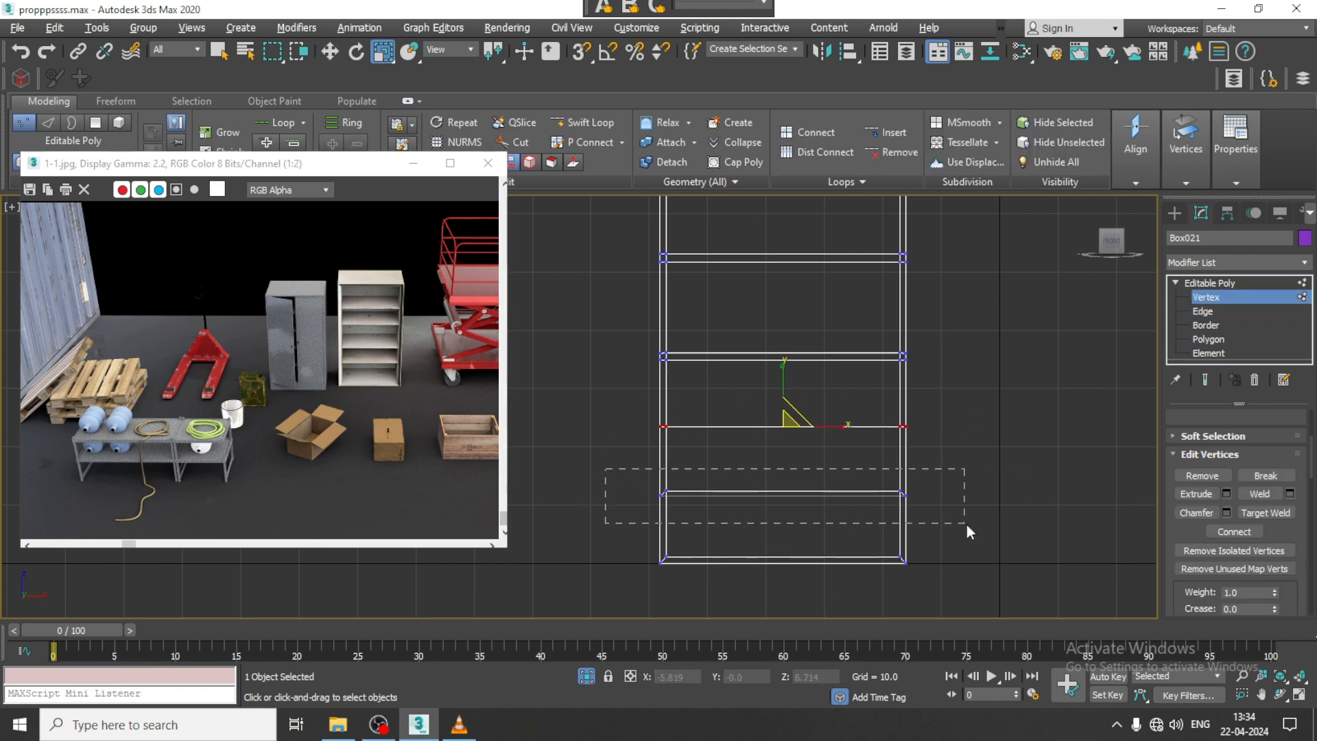
left_click_drag(966, 524, 965, 525)
key("w")
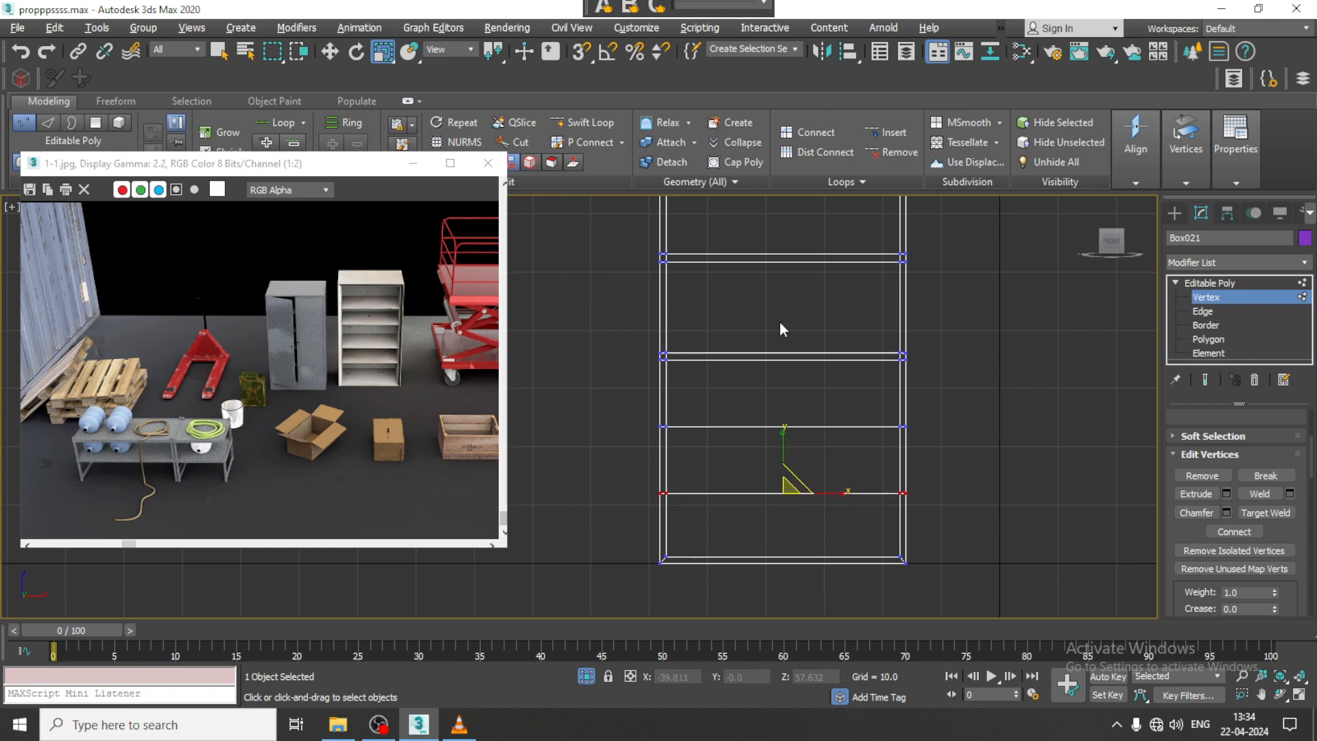
left_click_drag(784, 458, 791, 400)
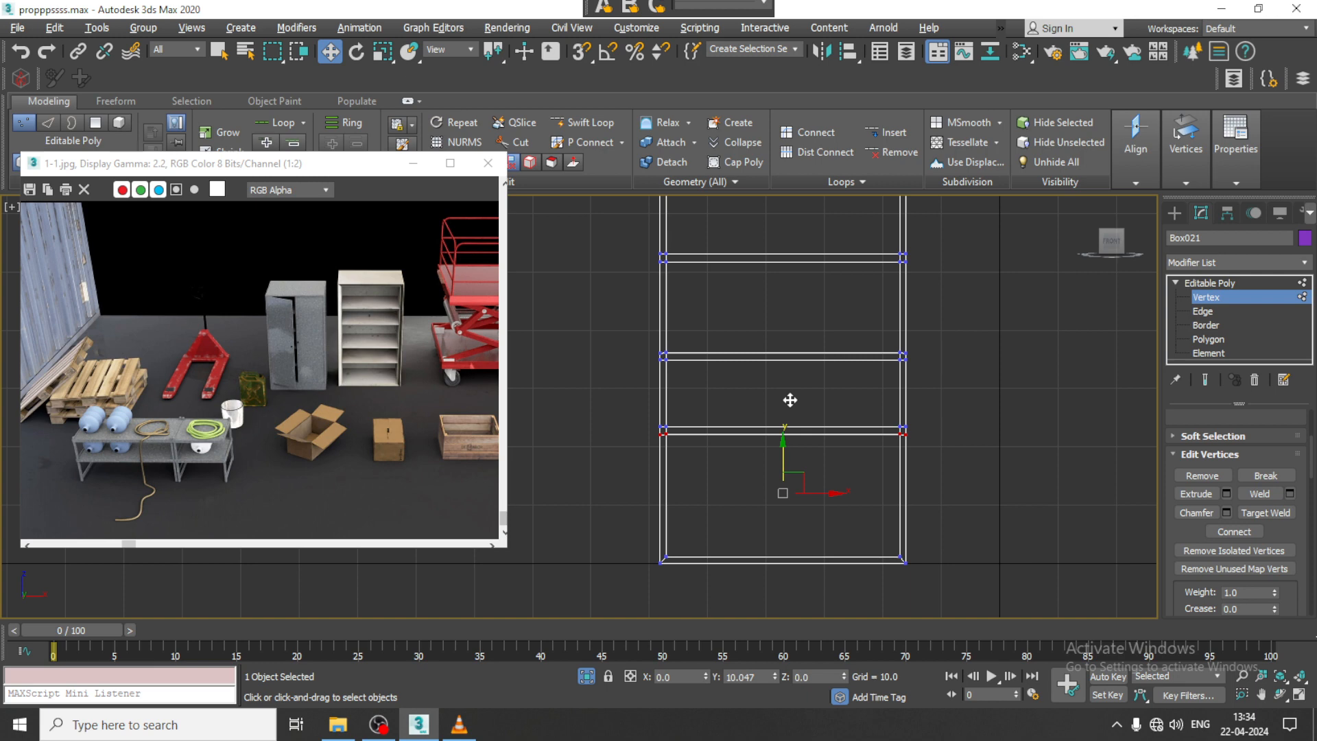
Select both vertex rows of the third shelf and lower them to Z 15.851.
left_click_drag(599, 407, 1023, 502)
left_click_drag(787, 391, 783, 430)
scroll(789, 384, "down", 4)
In the Perspective view, bridge the two opposite inner side strips at the top shelf level to create the first shelf board.
key("alt+w")
middle_click(891, 486)
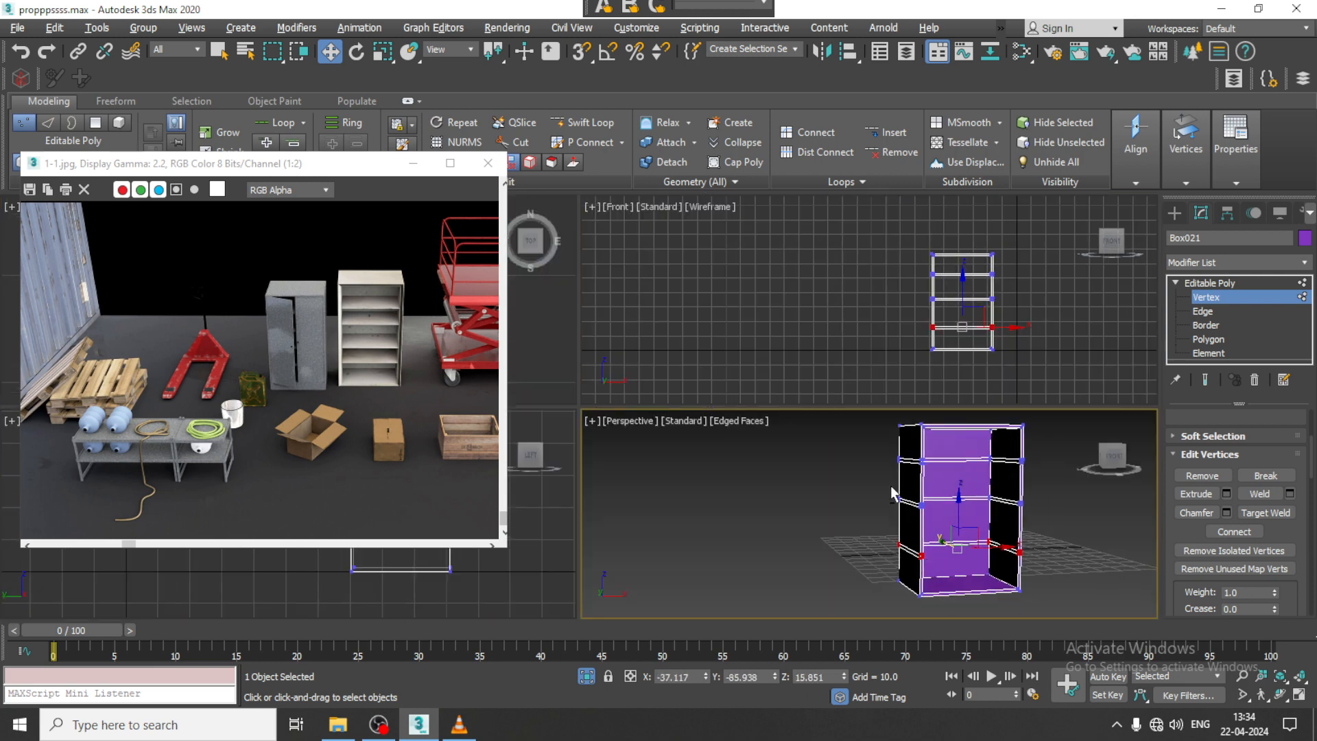
key("alt+w")
middle_click_drag(880, 384, 872, 419)
key("4")
left_click(855, 317)
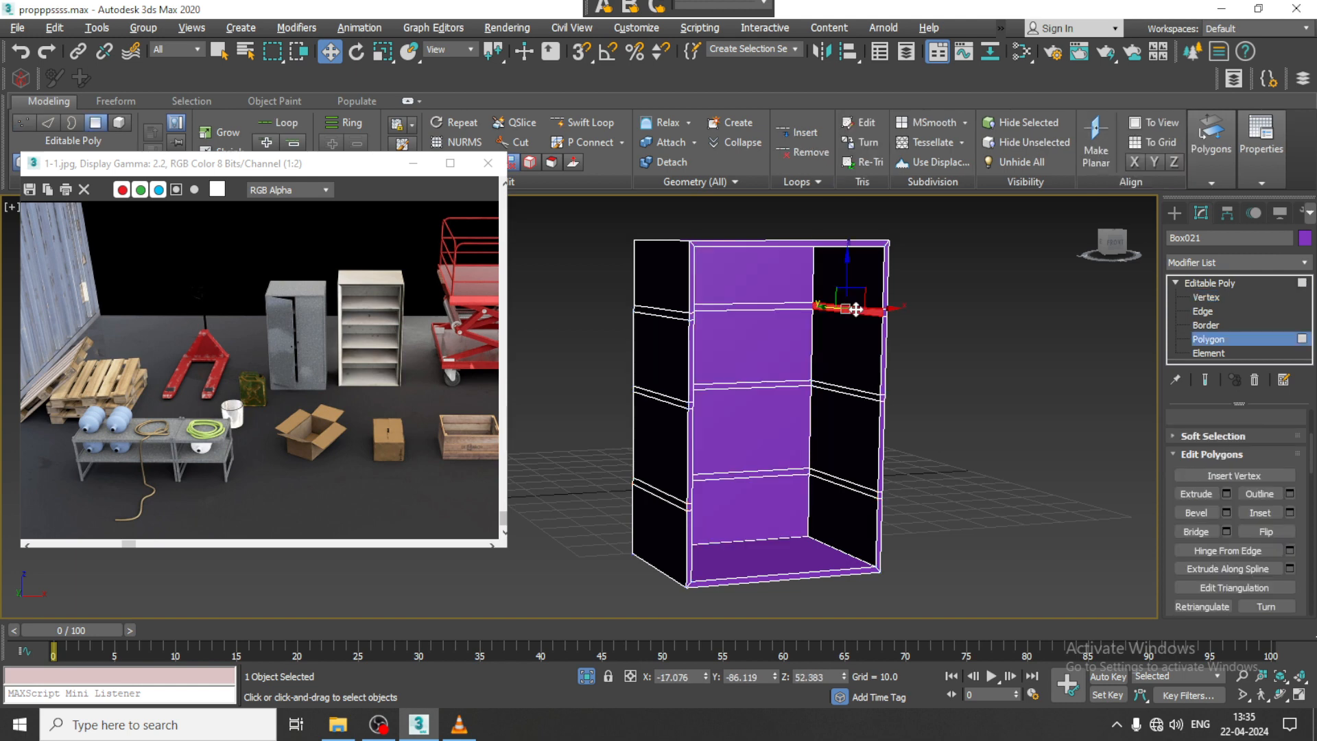
middle_click_drag(853, 306, 658, 285, "alt")
left_click(684, 301, "ctrl")
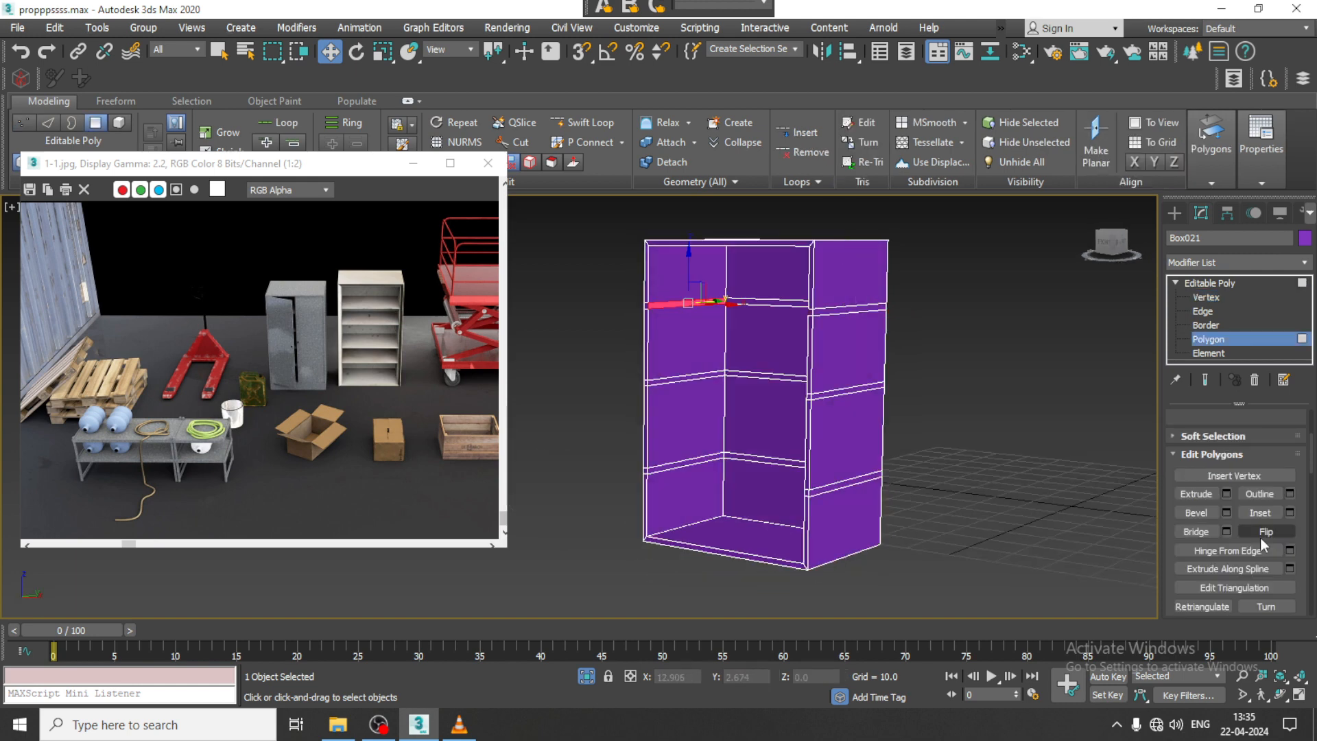
left_click(1196, 531)
Bridge the opposite inner side strips at the middle shelf level to create the second shelf board.
middle_click_drag(823, 384, 703, 369, "alt")
left_click(854, 382)
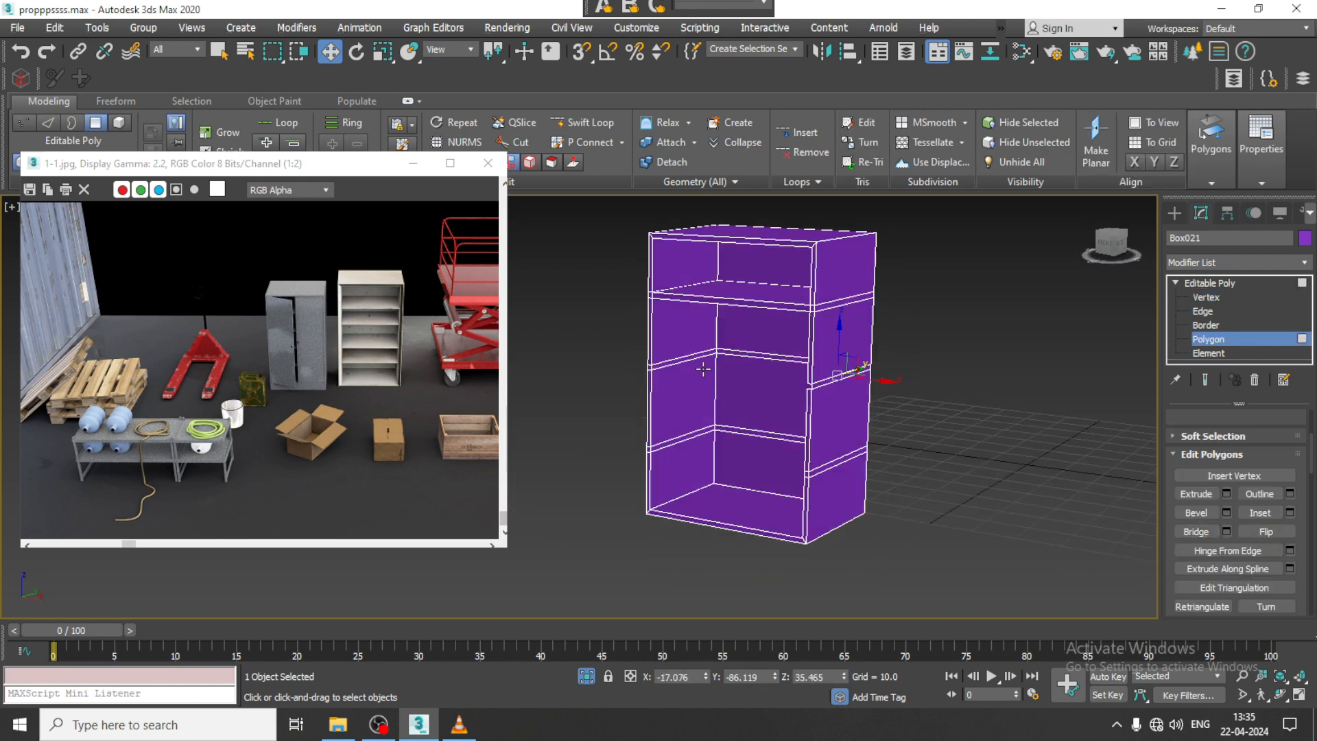
left_click(689, 356, "ctrl")
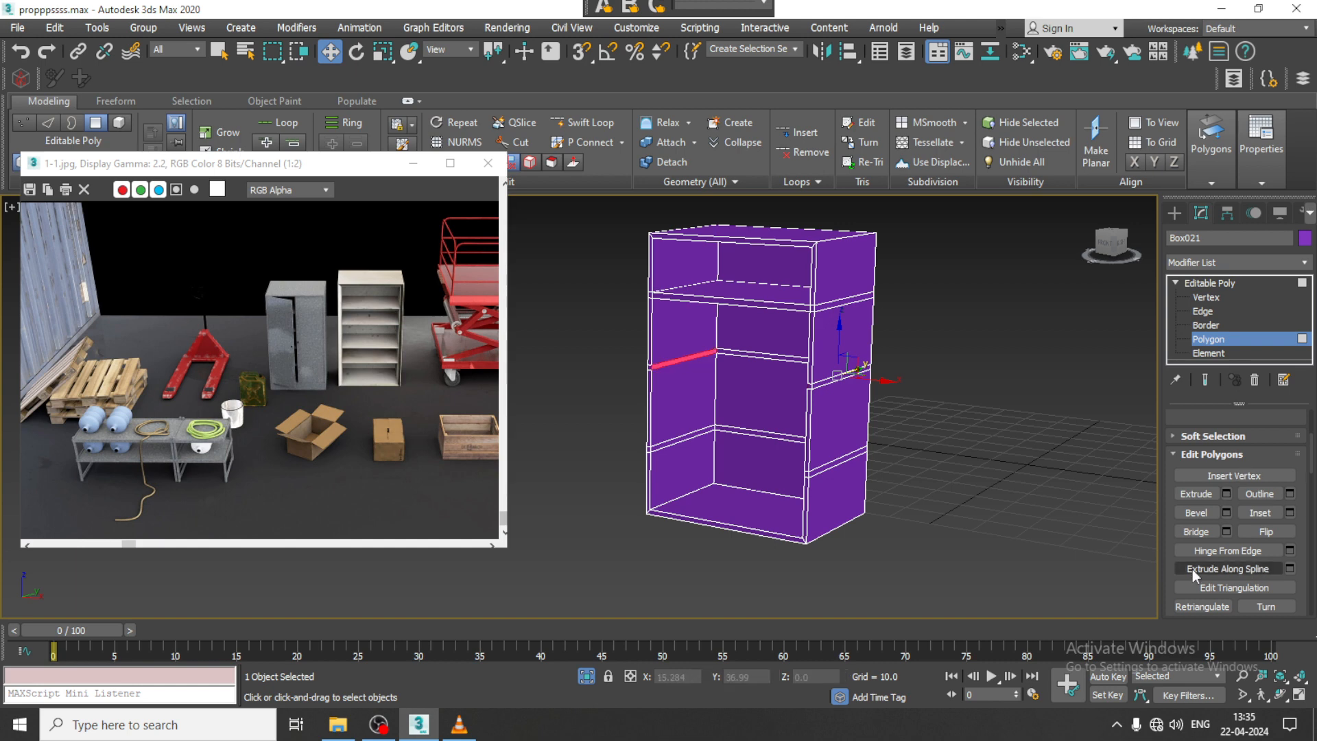
left_click(1196, 532)
Bridge the opposite inner side strips at the lowest shelf level to create the third shelf board.
middle_click_drag(999, 479, 663, 423, "alt")
left_click(819, 439)
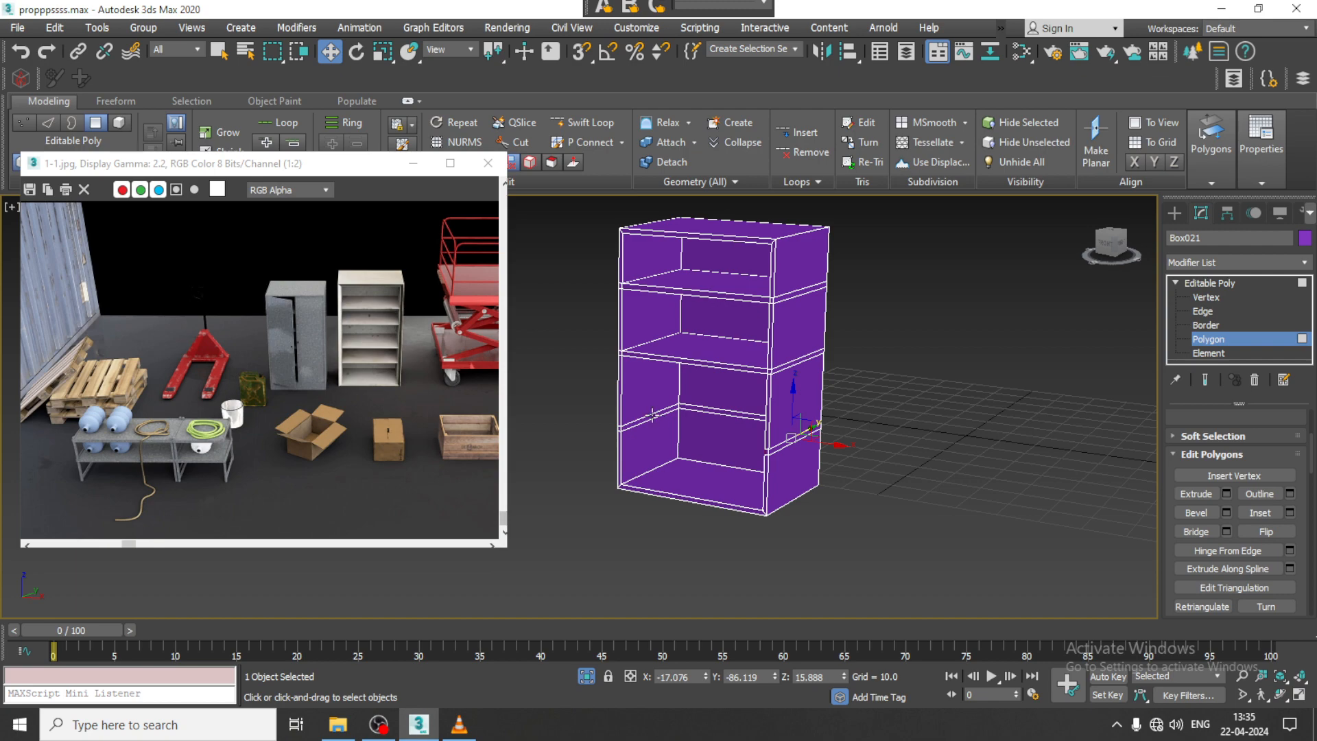
left_click(652, 415, "ctrl")
left_click(1195, 532)
middle_click_drag(892, 398, 832, 403, "alt")
scroll(903, 422, "down", 3)
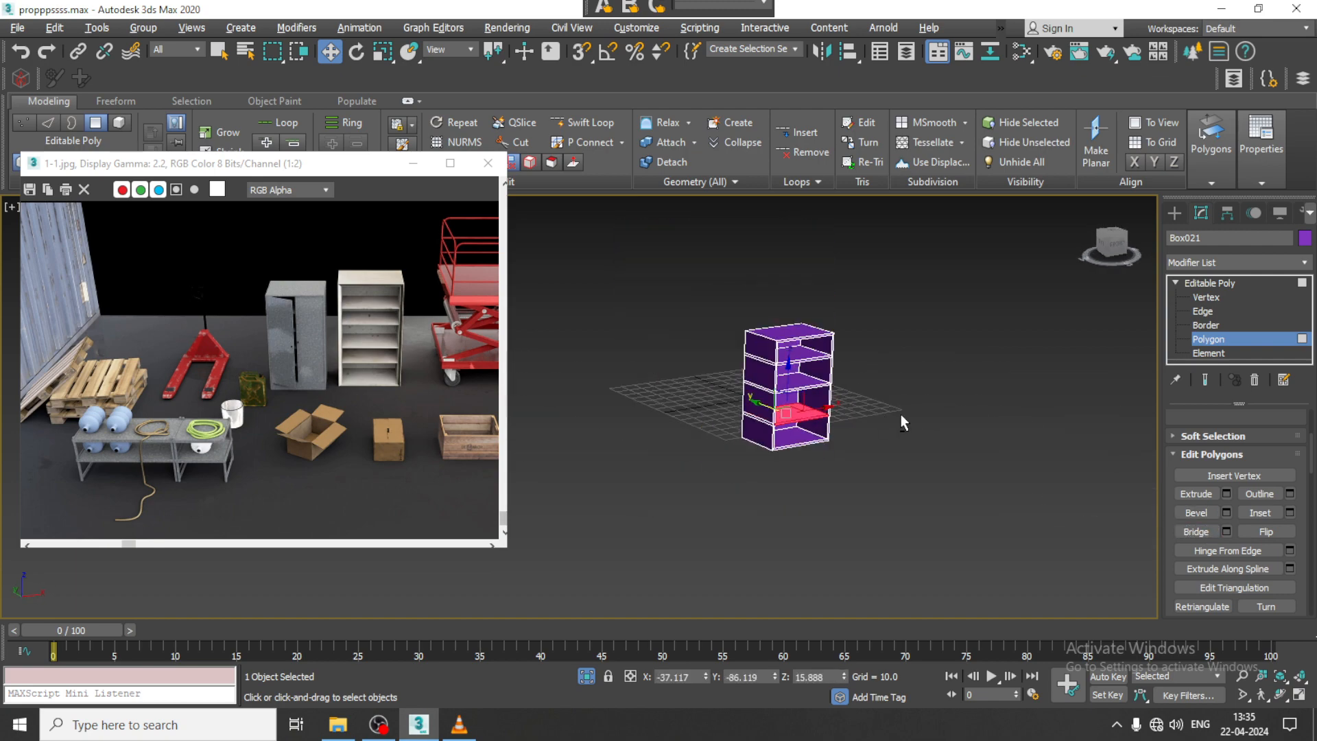
End the isolation to show the whole scene and shift the selected cabinet vertices along Y to adjust the cabinet's depth.
right_click(908, 376)
left_click(957, 239)
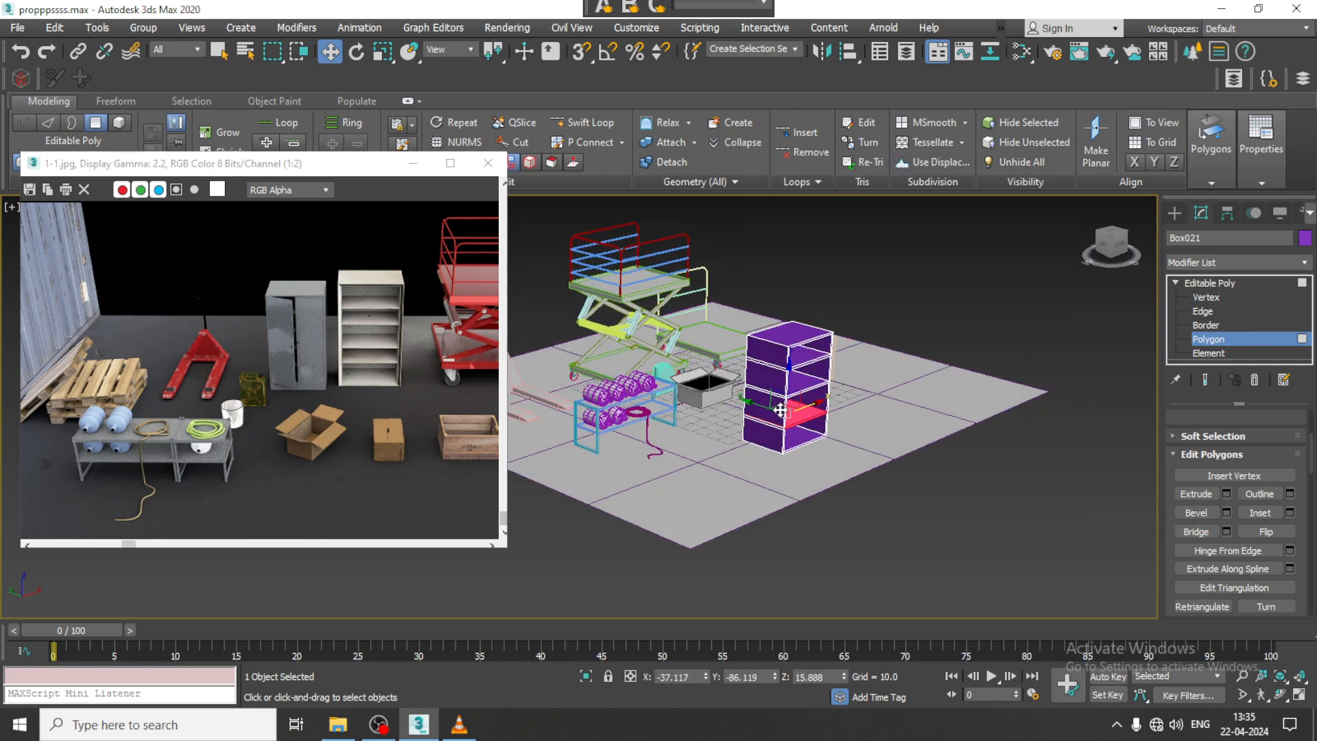
middle_click_drag(780, 410, 847, 406, "alt")
key("1")
left_click_drag(796, 512, 784, 509)
left_click_drag(728, 383, 743, 384)
middle_click_drag(994, 435, 918, 409, "alt")
scroll(918, 409, "up", 2)
Leave vertex editing and move the whole cabinet behind the slatted crate, to about X 111.6, Y 26.4.
left_click(1228, 299)
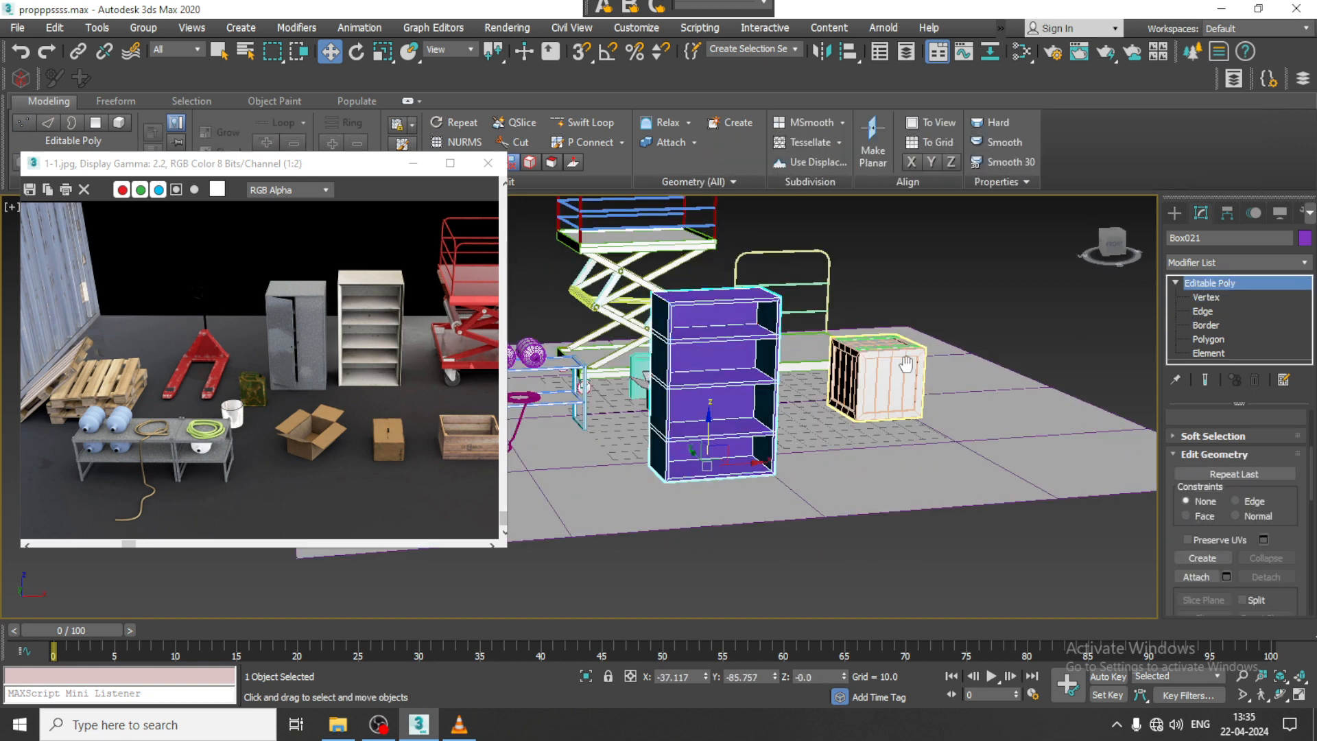
middle_click_drag(775, 456, 742, 478, "alt")
left_click_drag(696, 519, 878, 401)
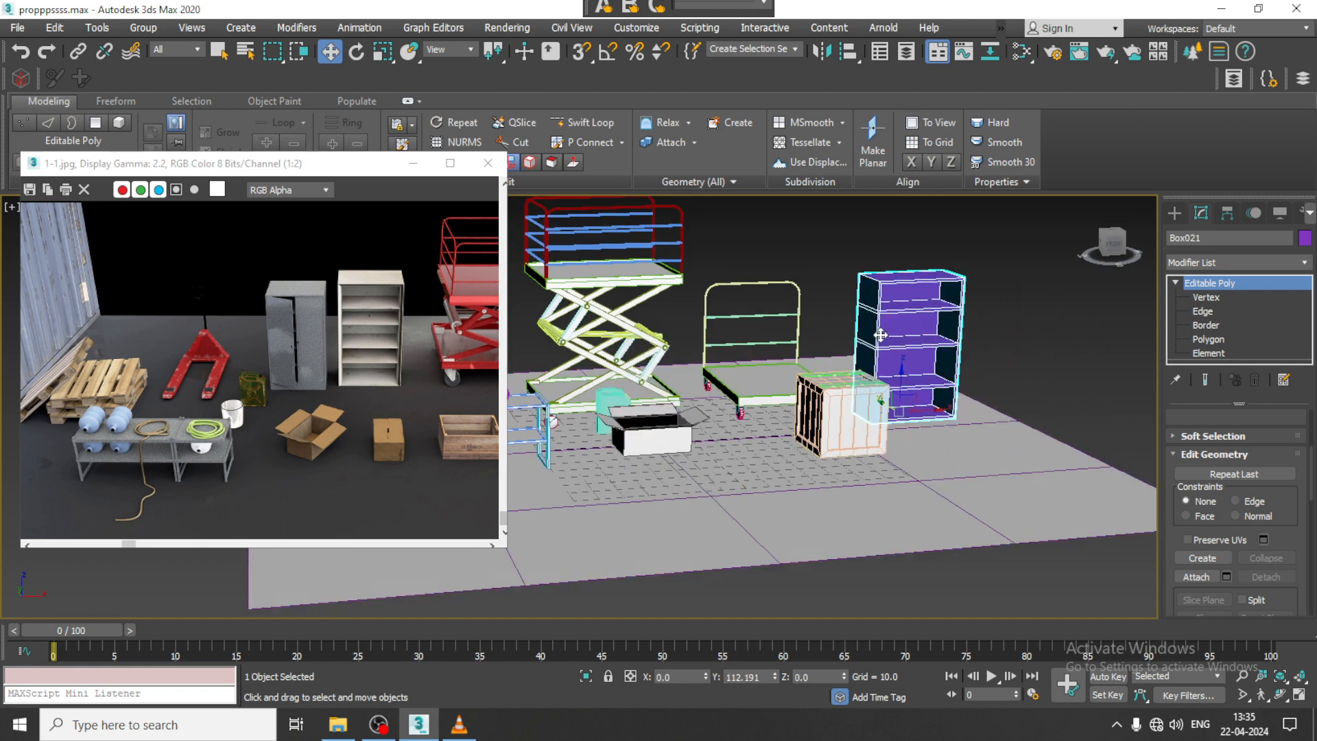
left_click(379, 731)
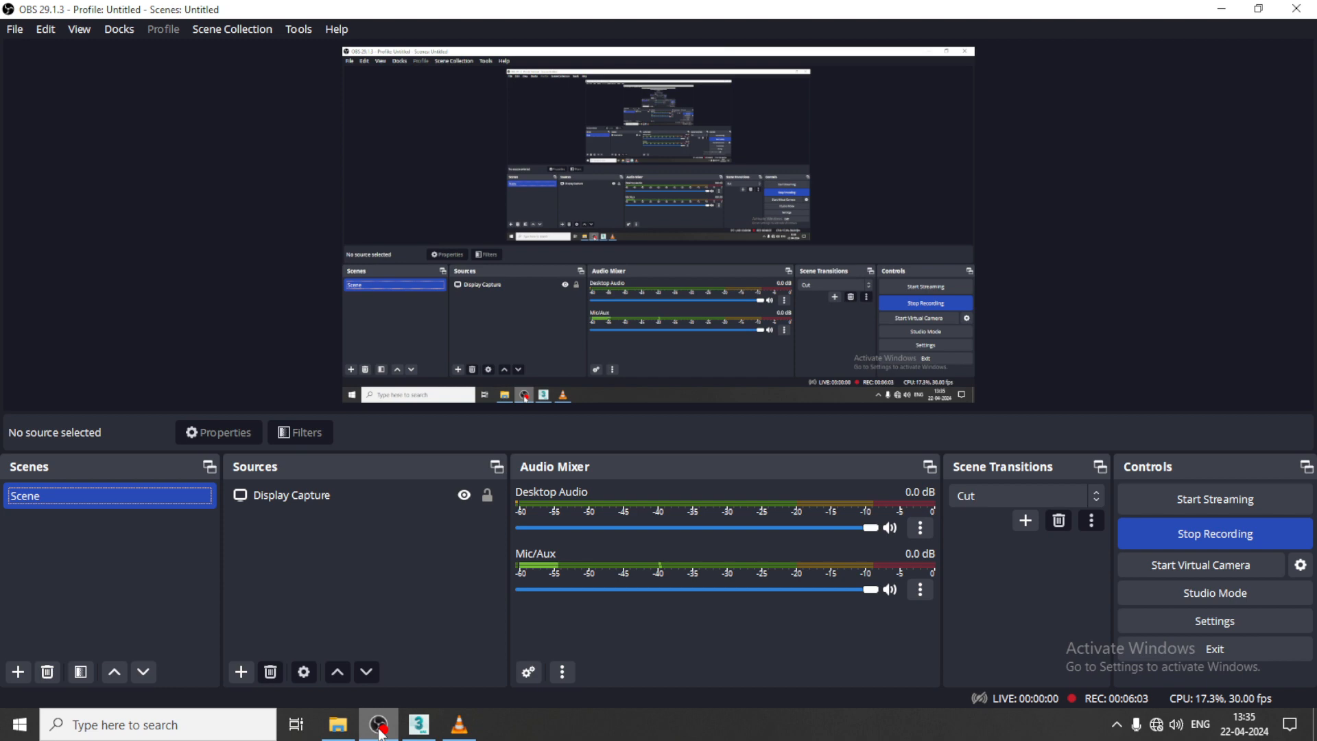
left_click(380, 731)
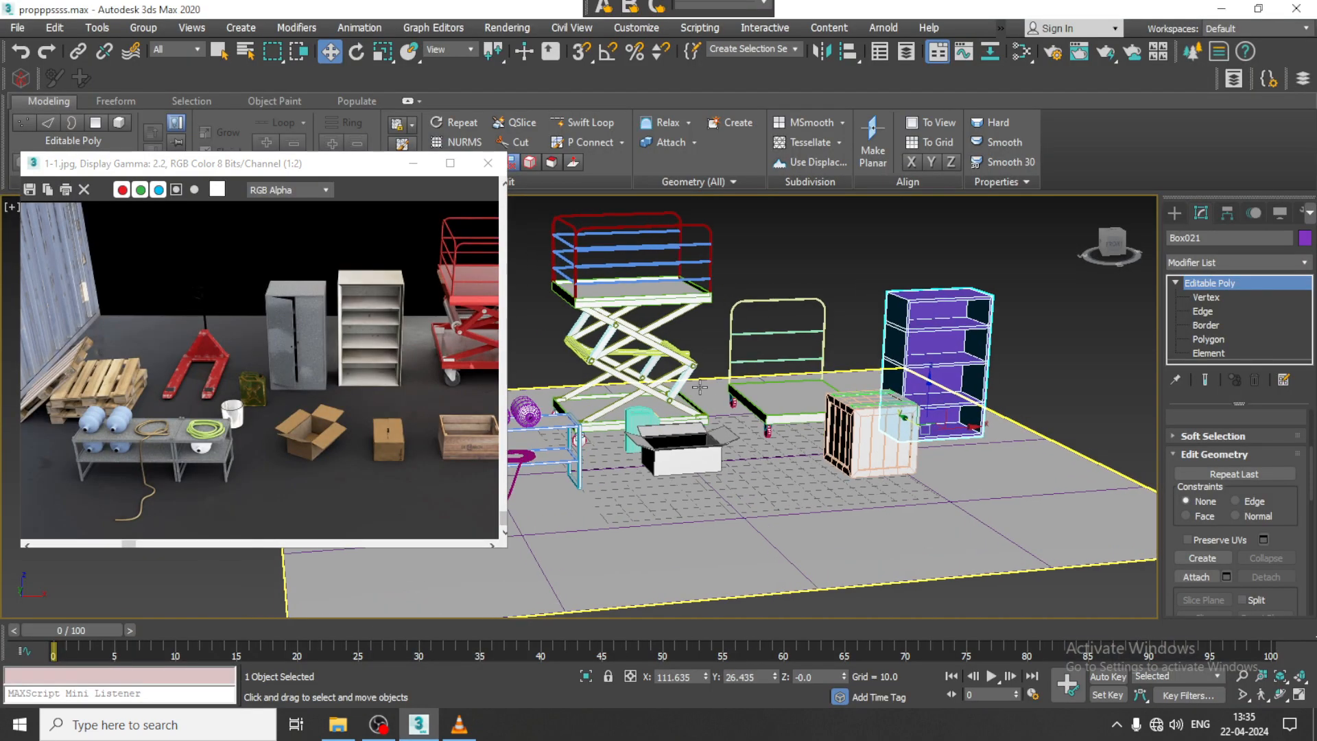
Enlarge the reference image around the wooden pallets and draw a flat box about 68 × 59 × 2.8 on the floor's open front area.
middle_click_drag(699, 387, 782, 420, "alt")
middle_click_drag(224, 429, 243, 429)
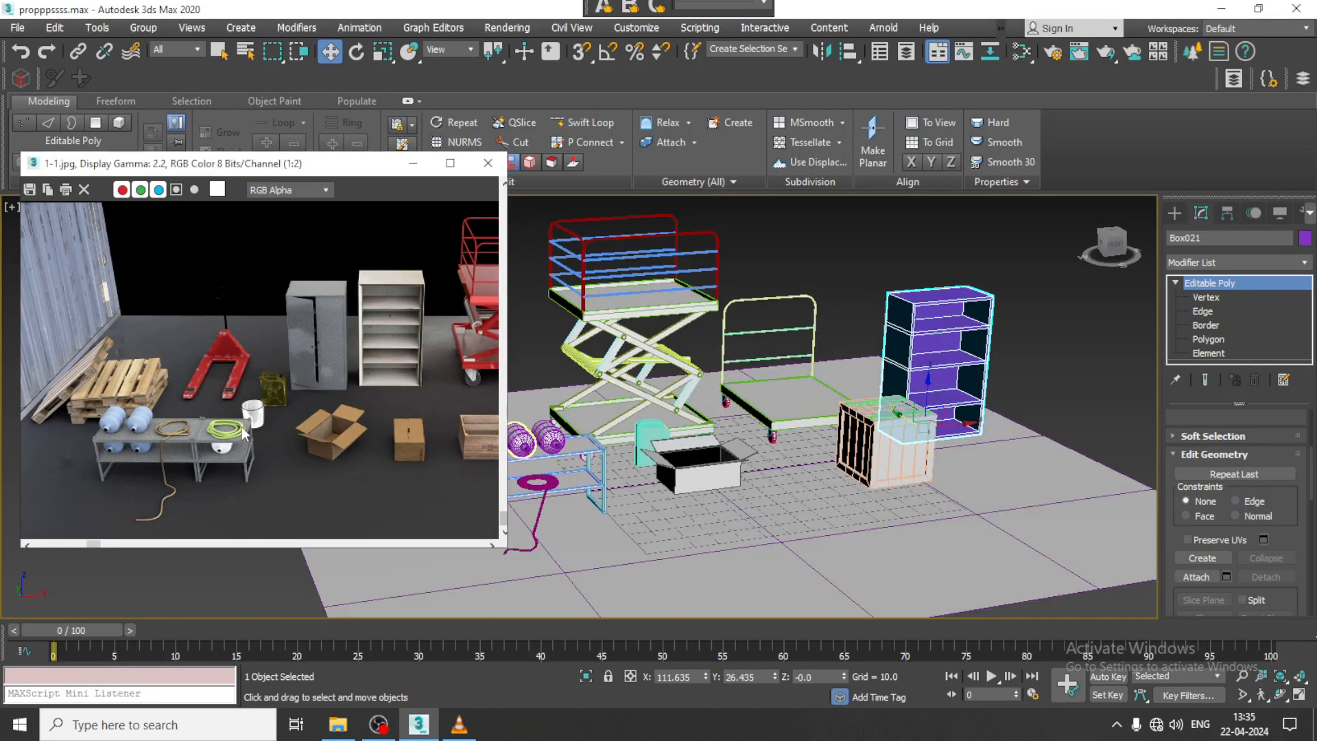
middle_click_drag(117, 390, 141, 389)
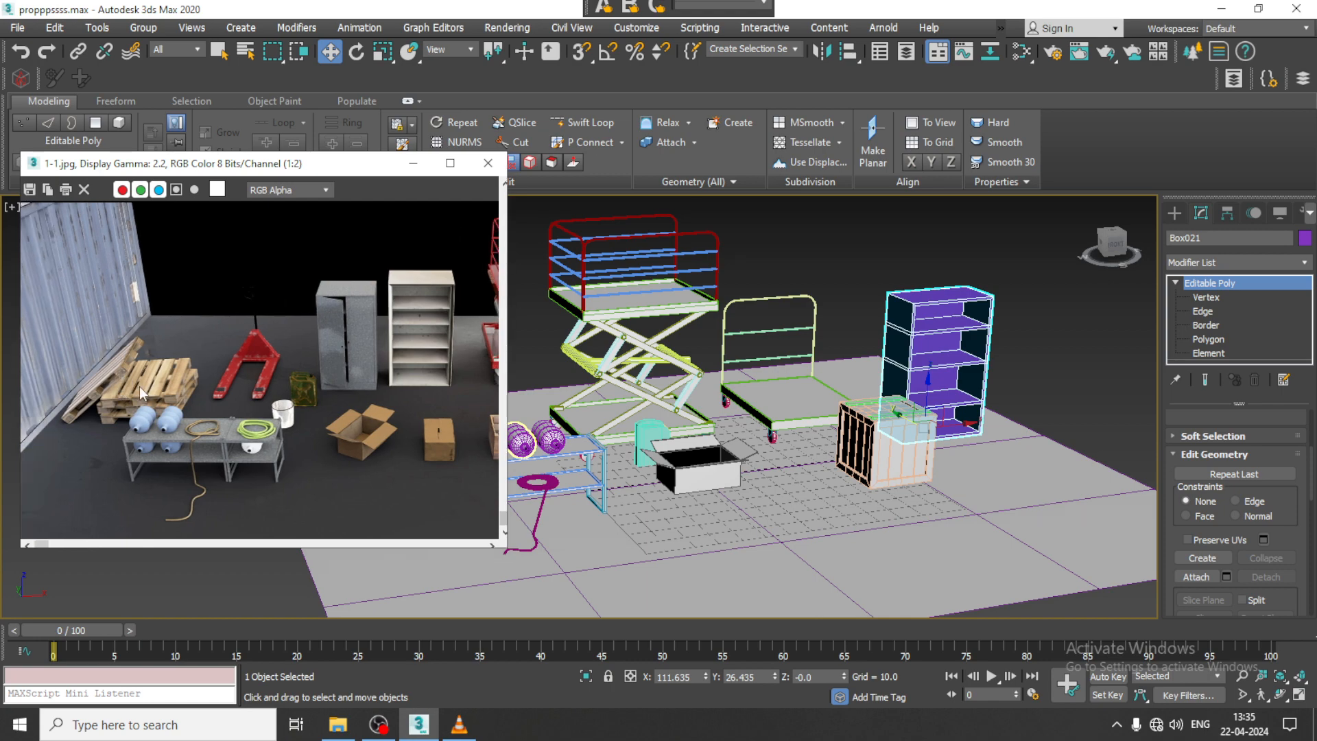
scroll(138, 389, "up", 1)
middle_click_drag(863, 405, 889, 405, "alt")
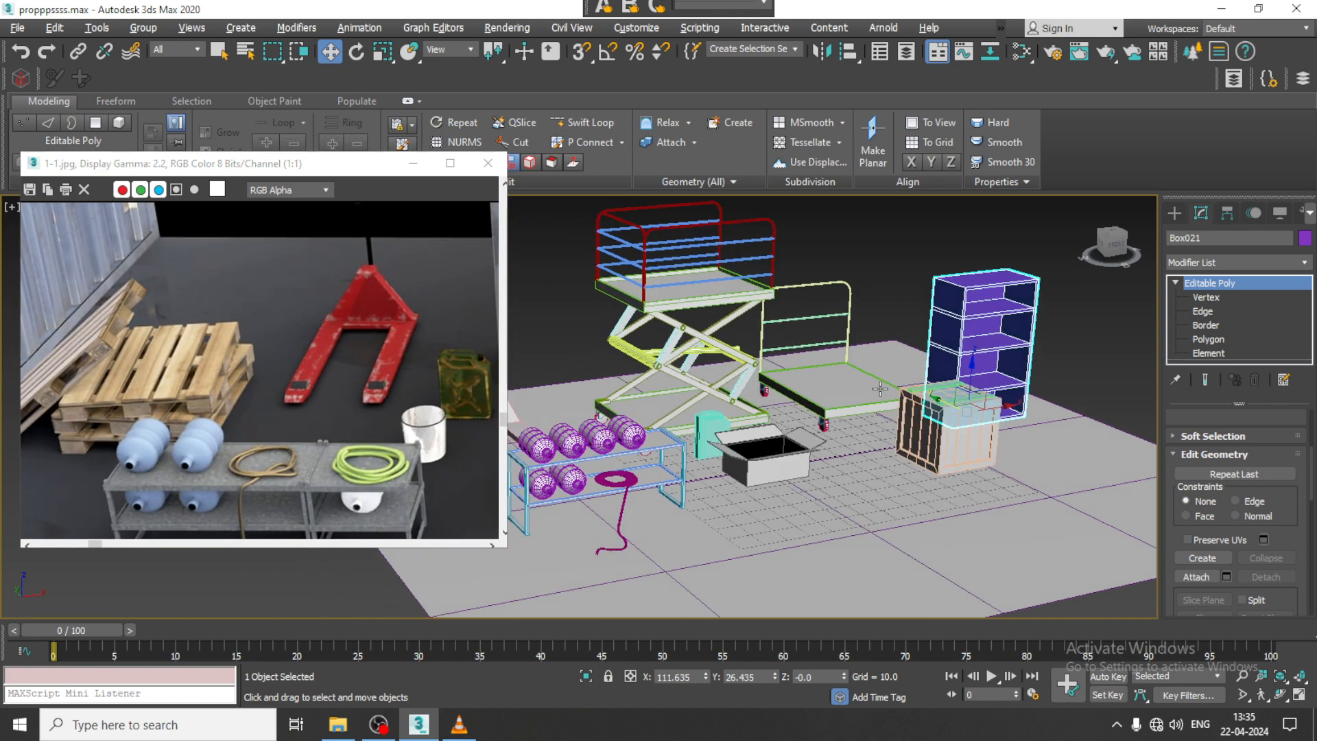
left_click(1174, 213)
left_click(1193, 309)
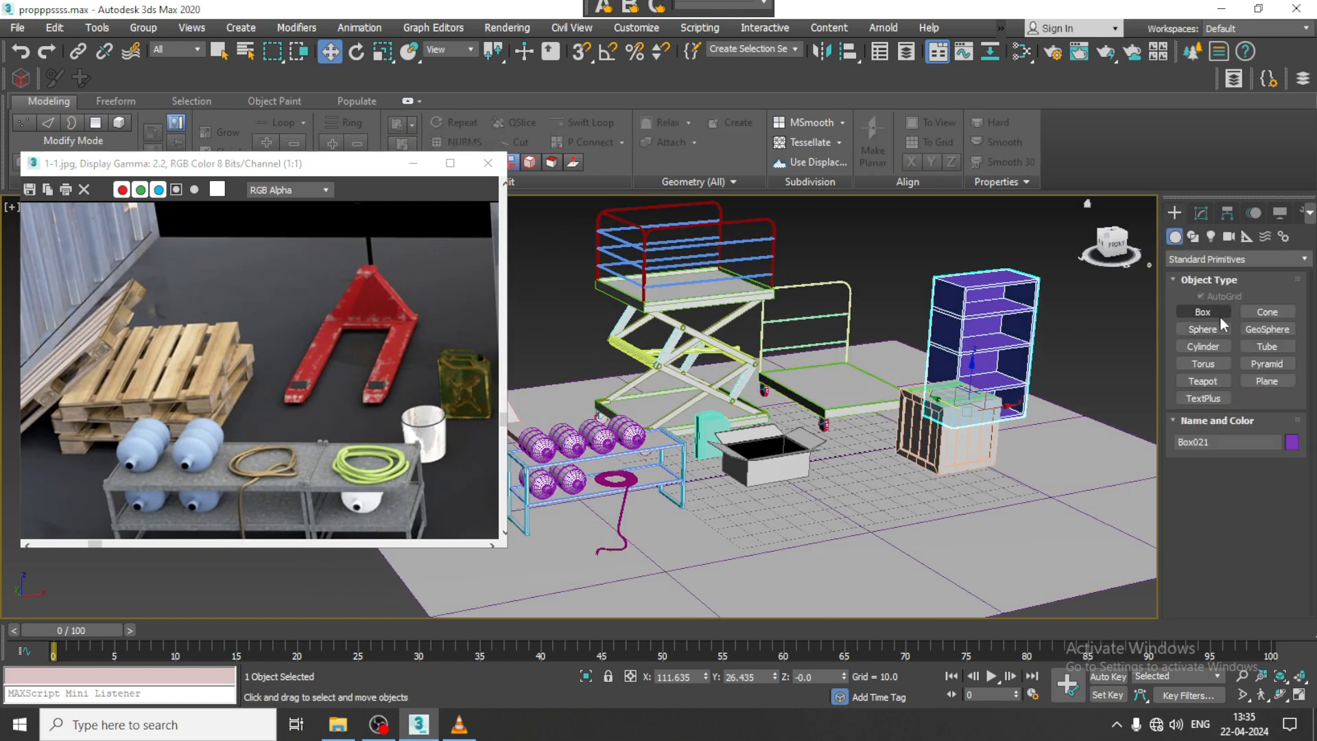
middle_click_drag(778, 569, 843, 514)
left_click_drag(885, 472, 867, 563)
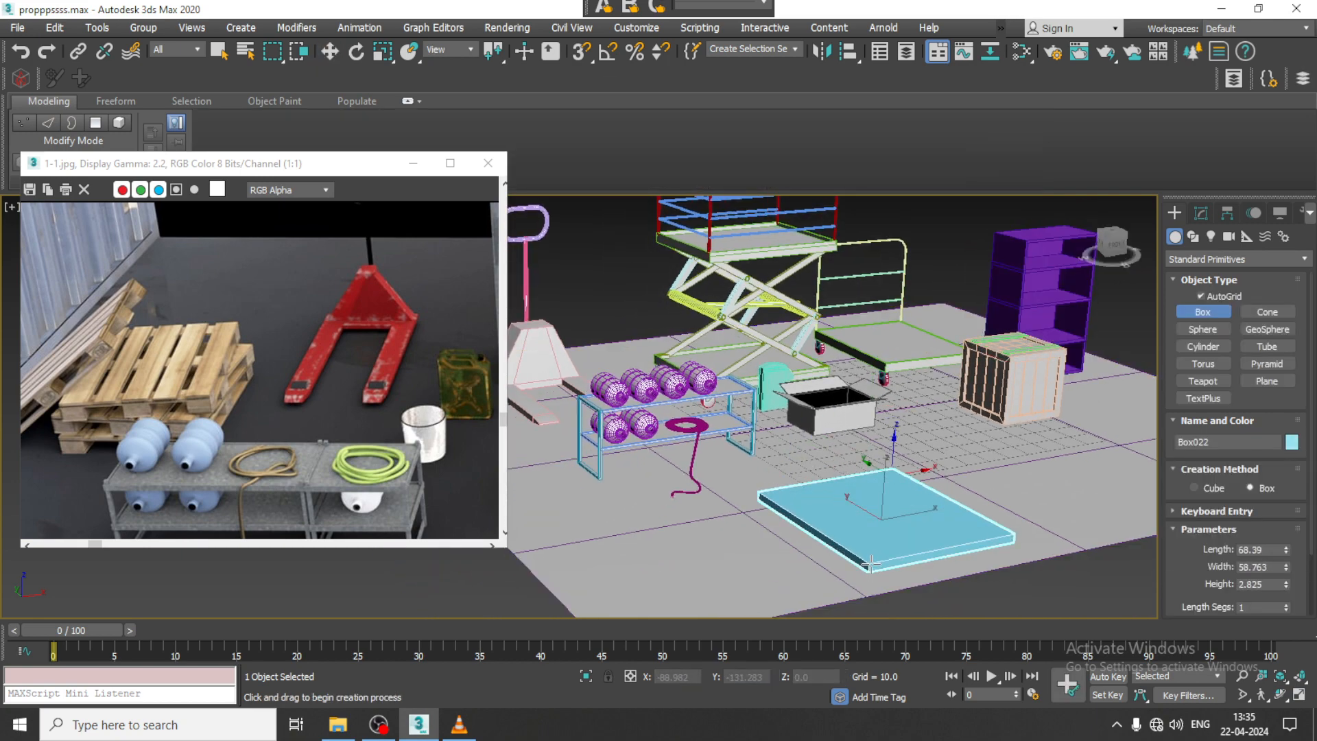
key("w")
middle_click_drag(871, 564, 737, 515, "alt")
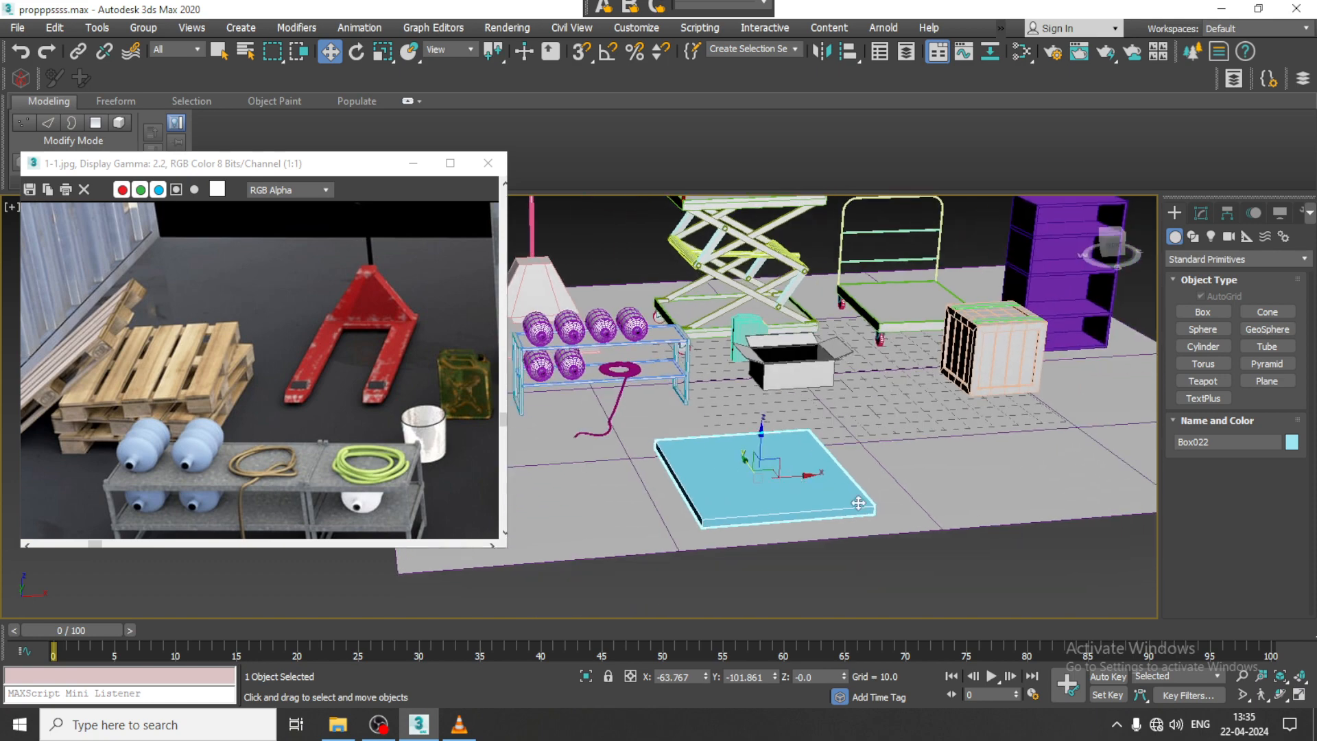
Isolate the flat box and set its width segments to 6, keeping one length segment.
left_click(1201, 213)
key("alt+q")
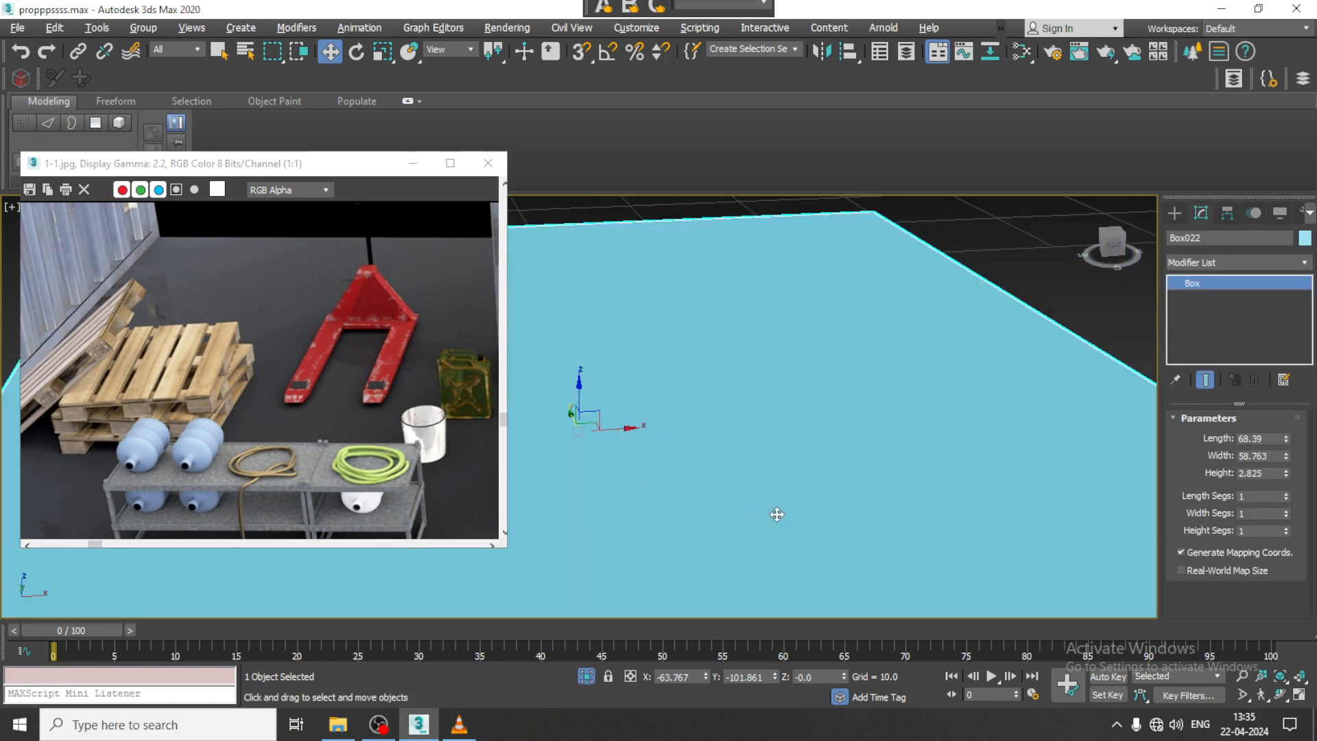
scroll(794, 491, "down", 5)
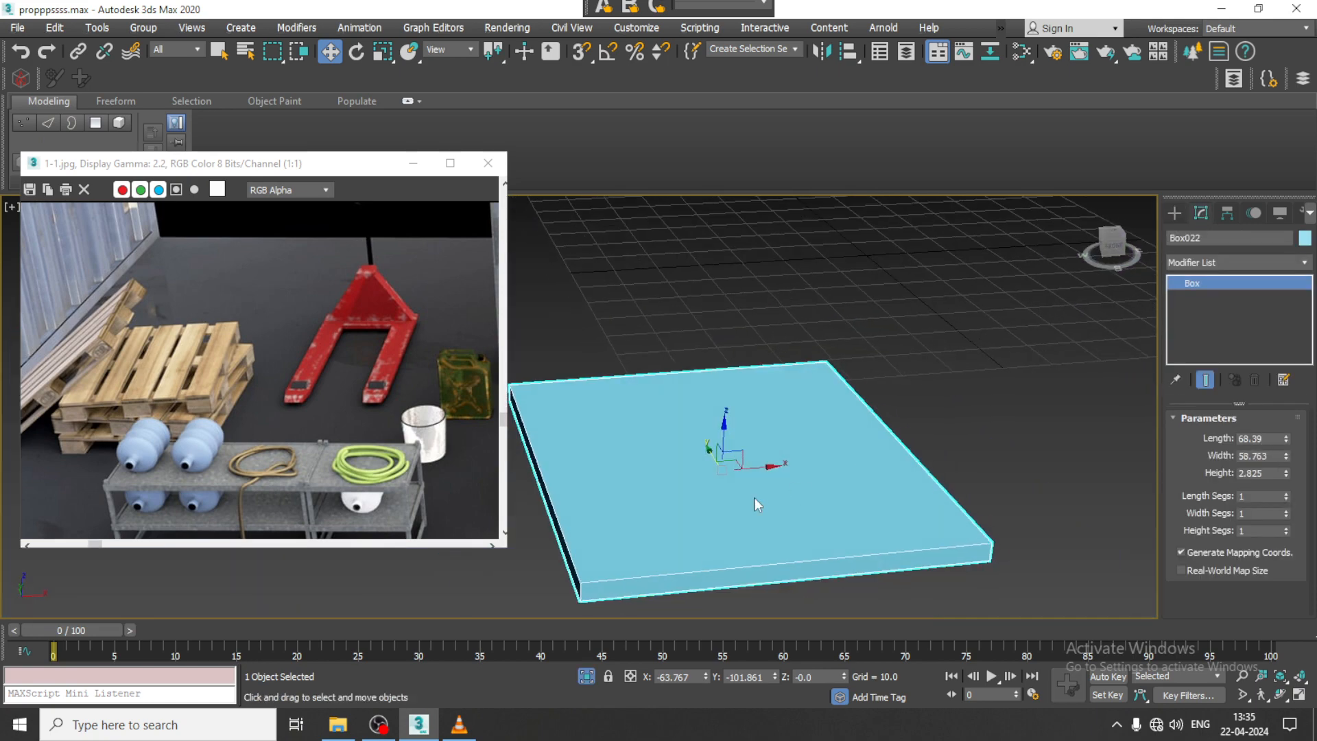
left_click(1285, 493)
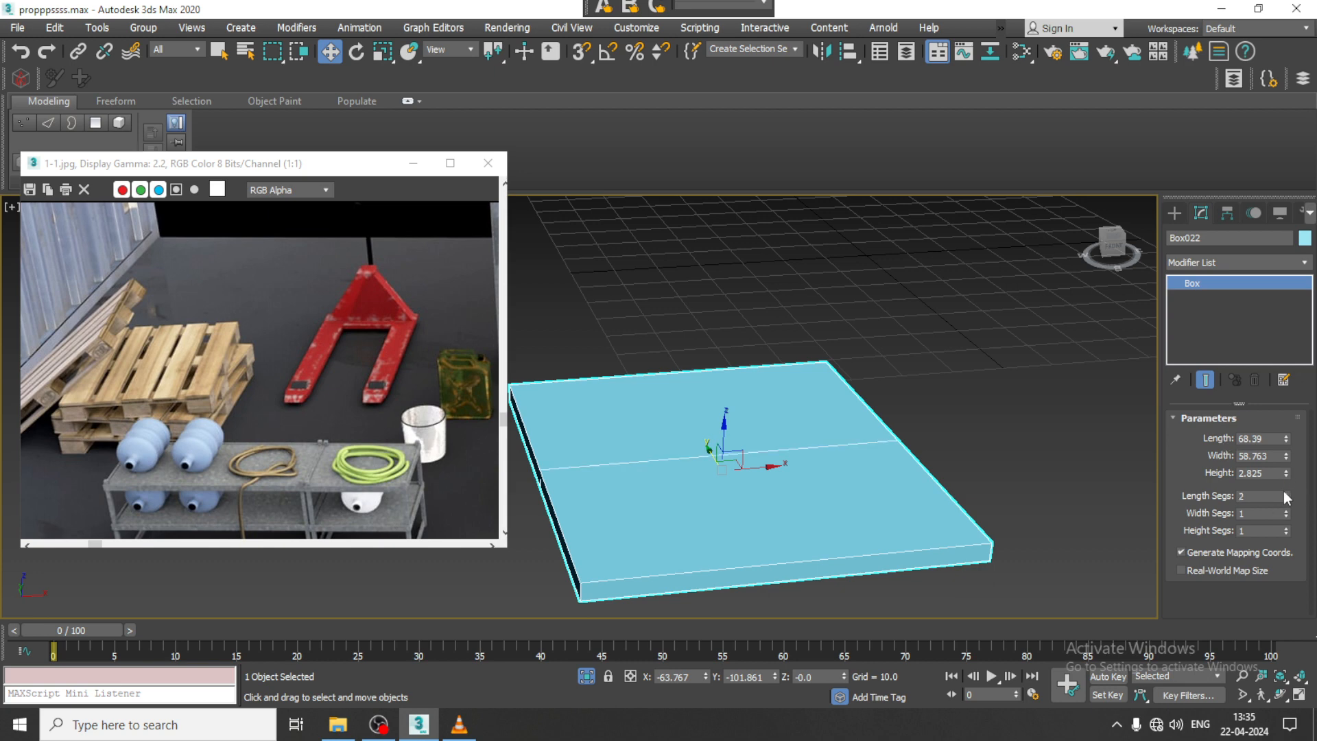
key("ctrl+z")
left_click(1287, 511)
left_click(1287, 510)
left_click(1287, 510)
left_click(1287, 510)
left_click(1286, 510)
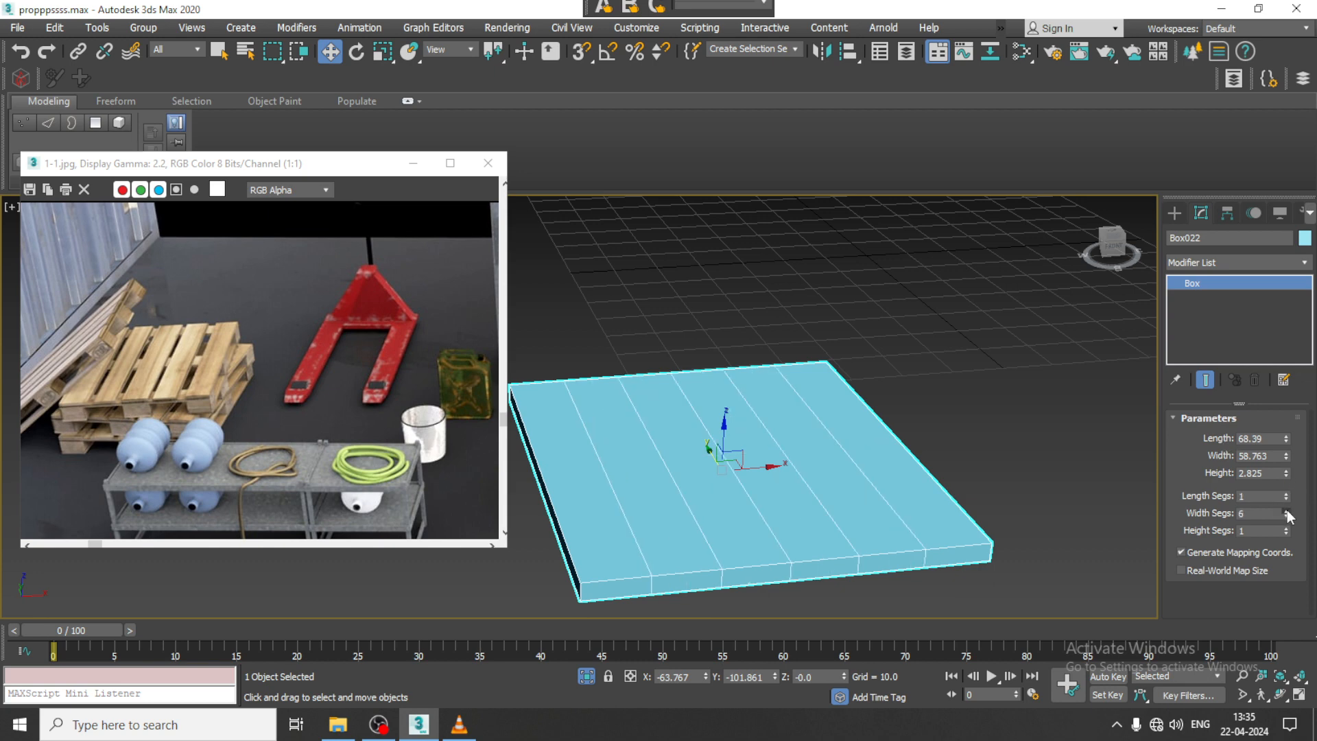
Set the flat box's width segments to 7 and convert it to an editable poly.
left_click(1287, 510)
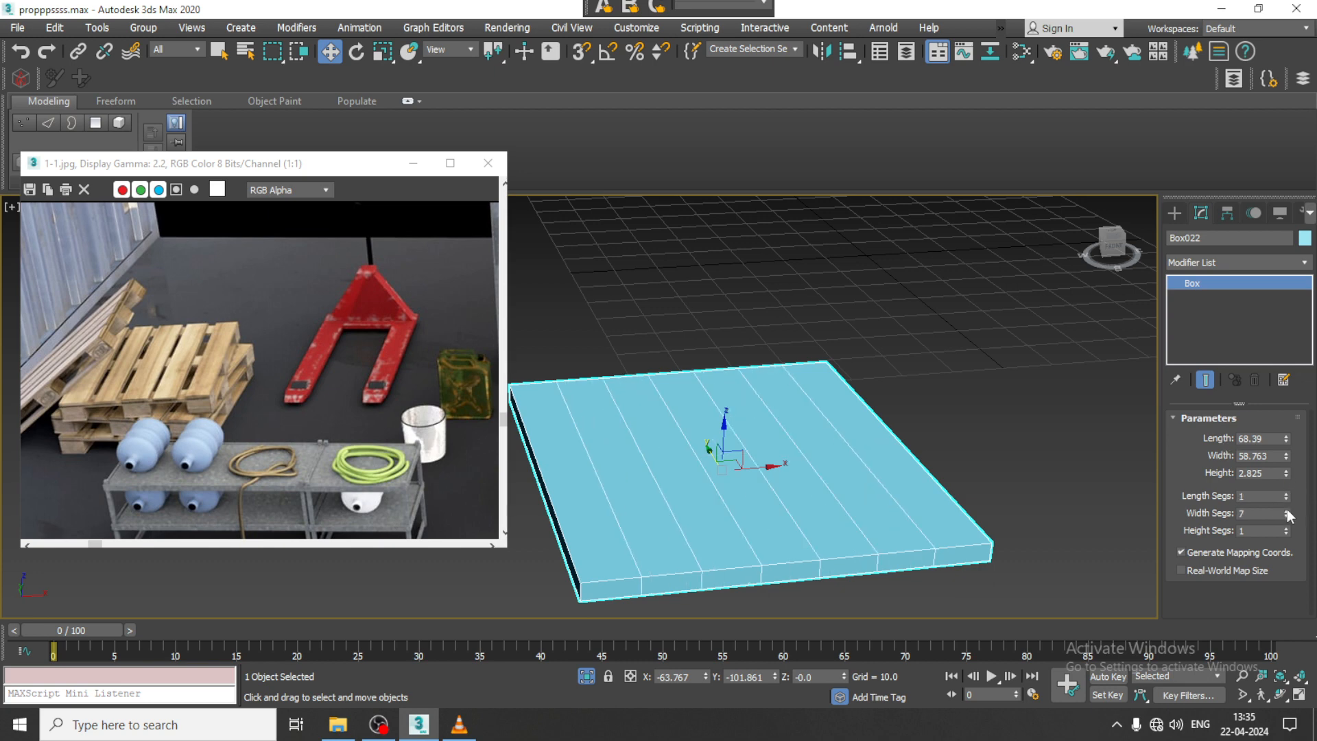
middle_click_drag(812, 467, 757, 441, "alt")
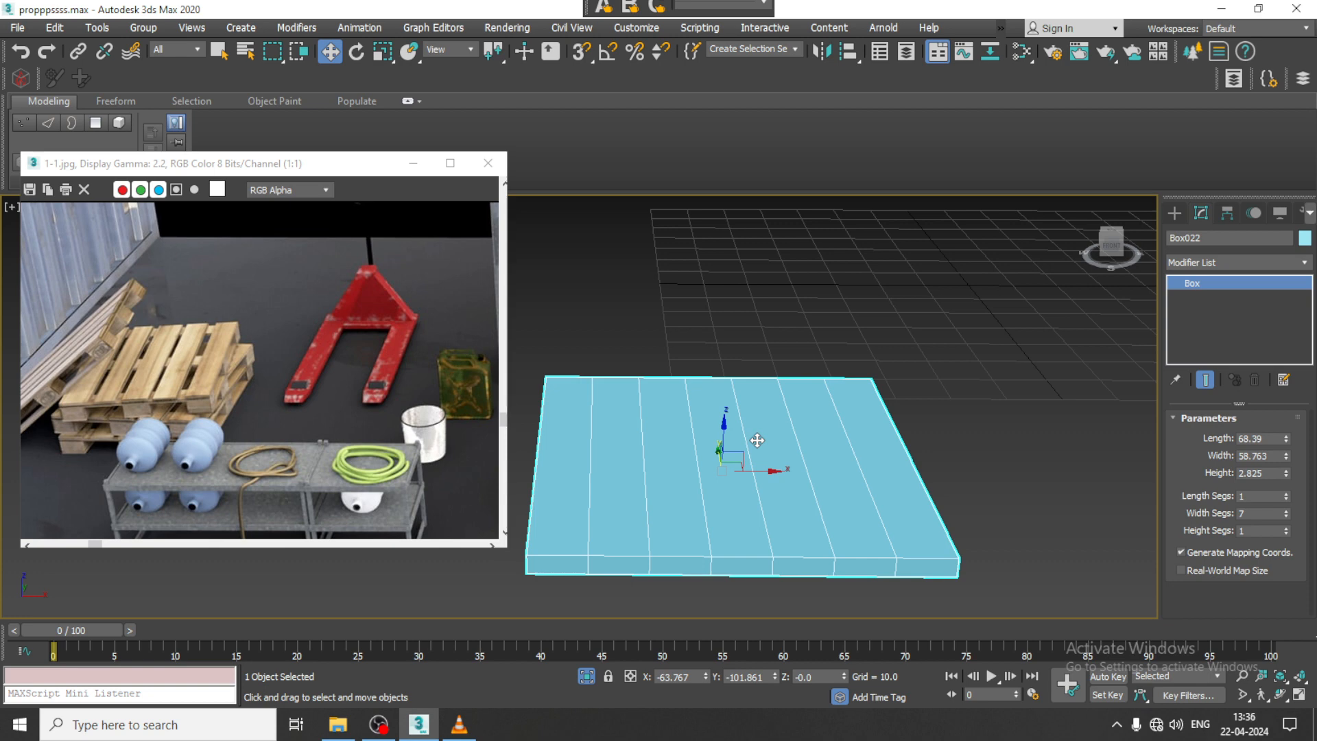
right_click(714, 431)
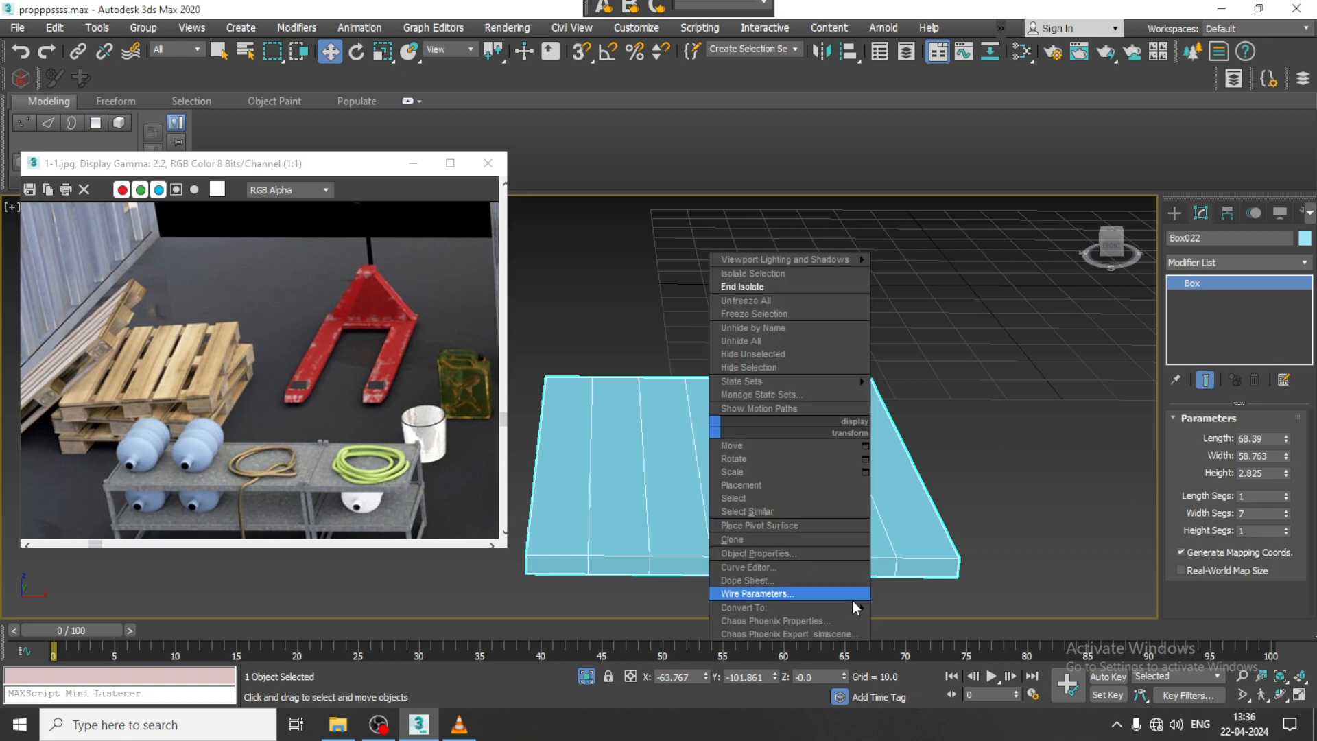
mouse_move(800, 603)
left_click(906, 622)
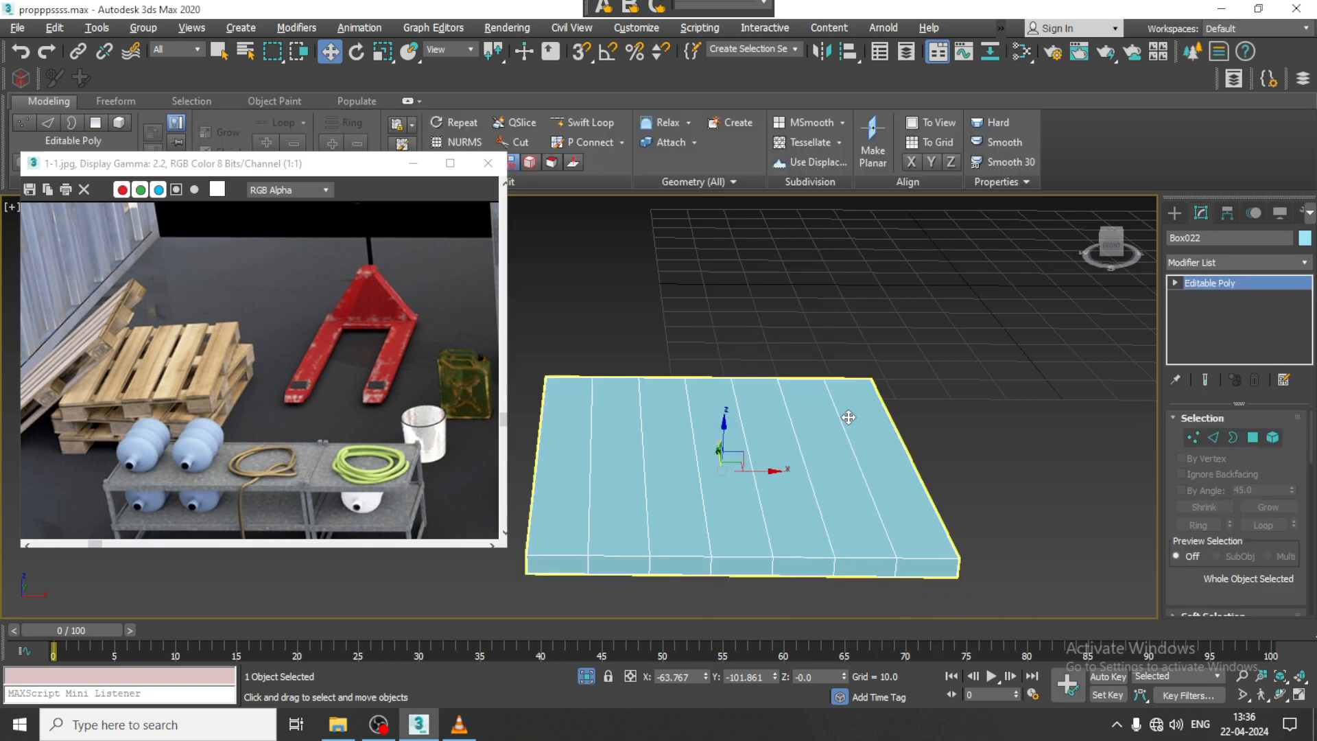
middle_click_drag(850, 412, 877, 410, "alt")
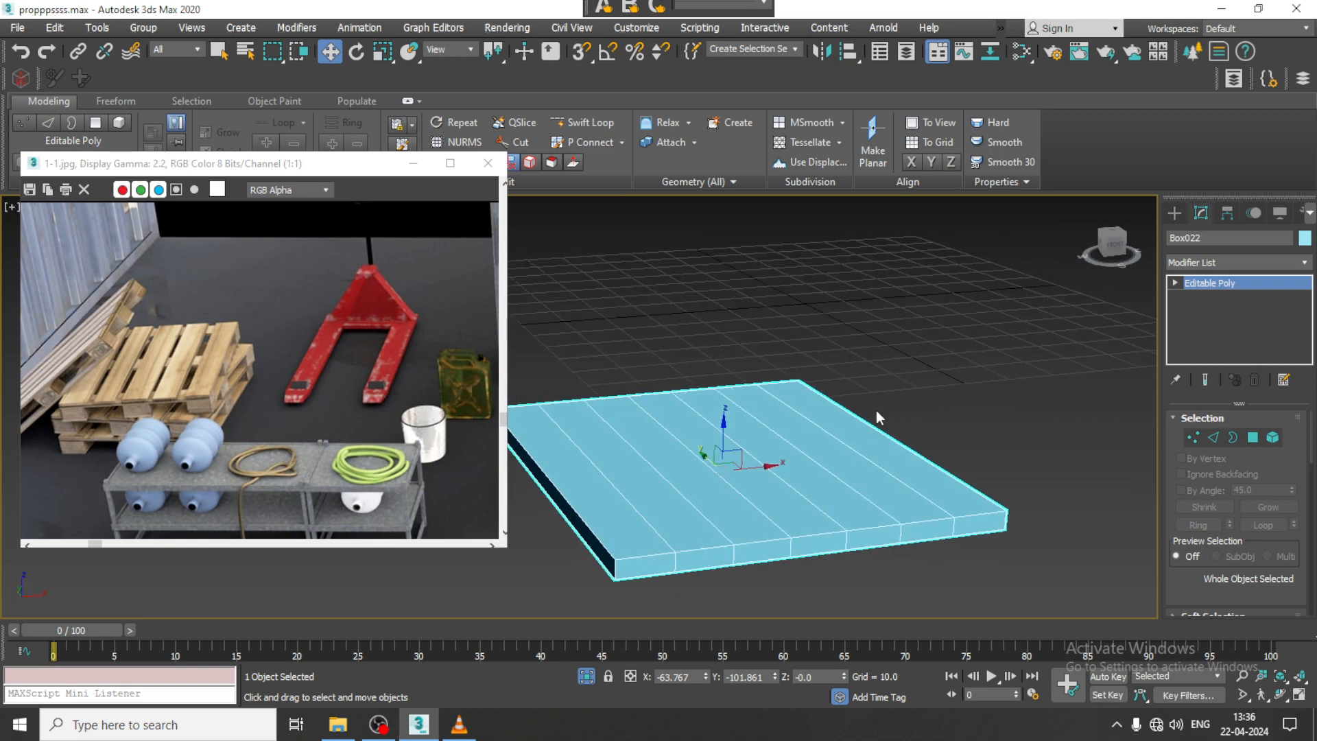
Select the seven top polygons of the flat box and inset them by 1.0, each polygon individually.
left_click(1253, 439)
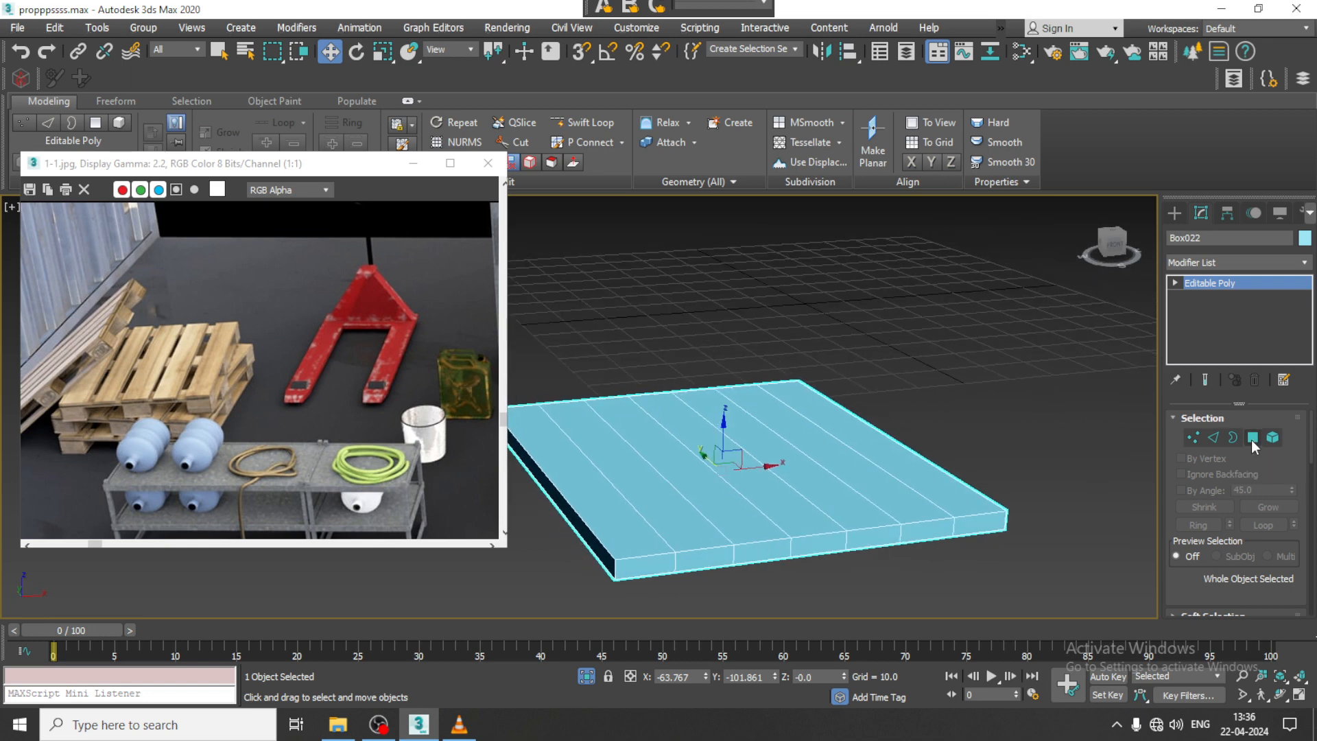
left_click(626, 513)
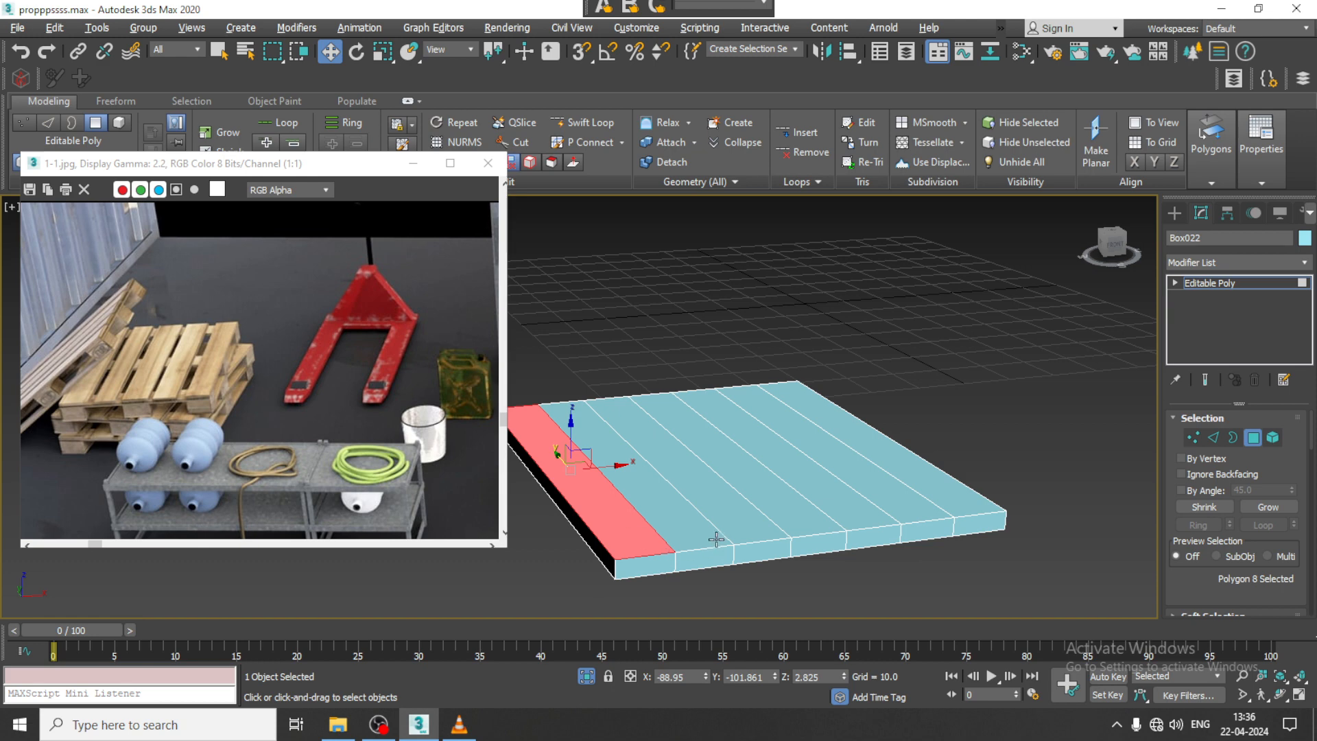
left_click(676, 529, "ctrl")
left_click(730, 507, "ctrl")
left_click(795, 501, "ctrl")
left_click(850, 497, "ctrl")
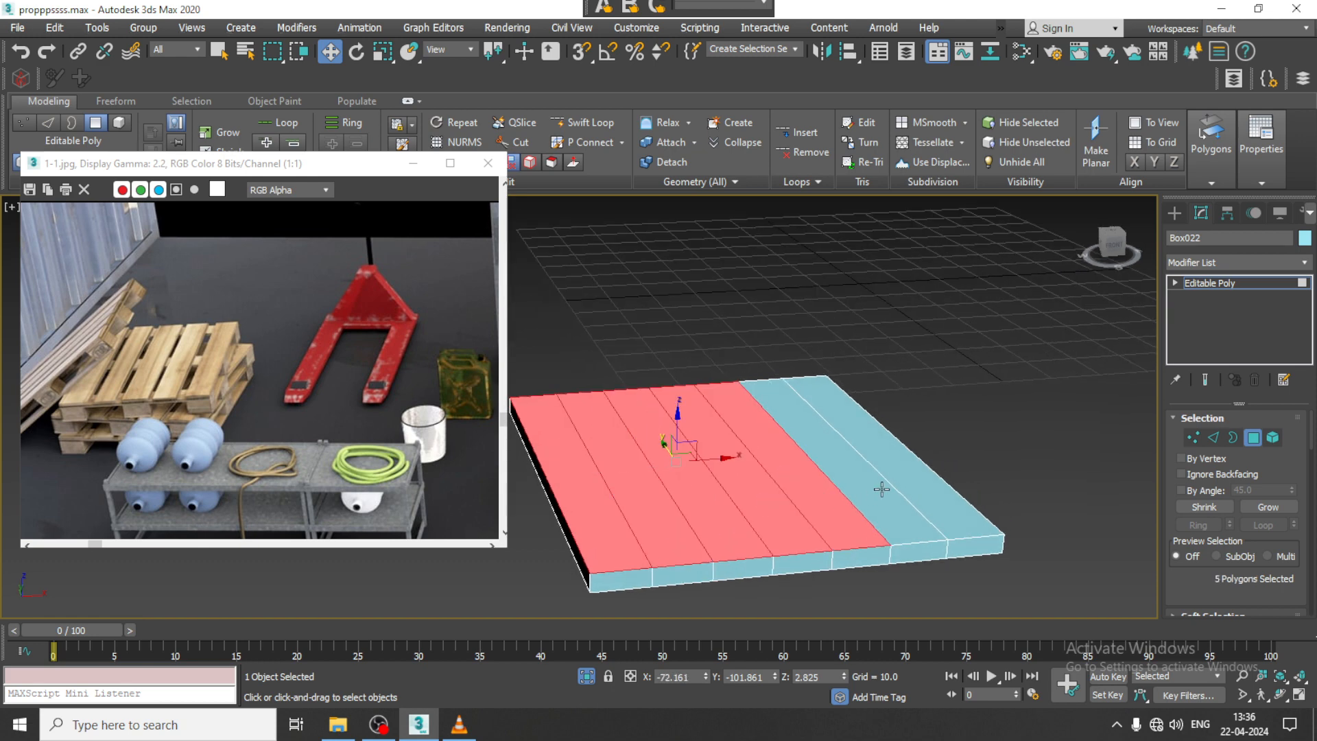
left_click(881, 489, "ctrl")
left_click(941, 493, "ctrl")
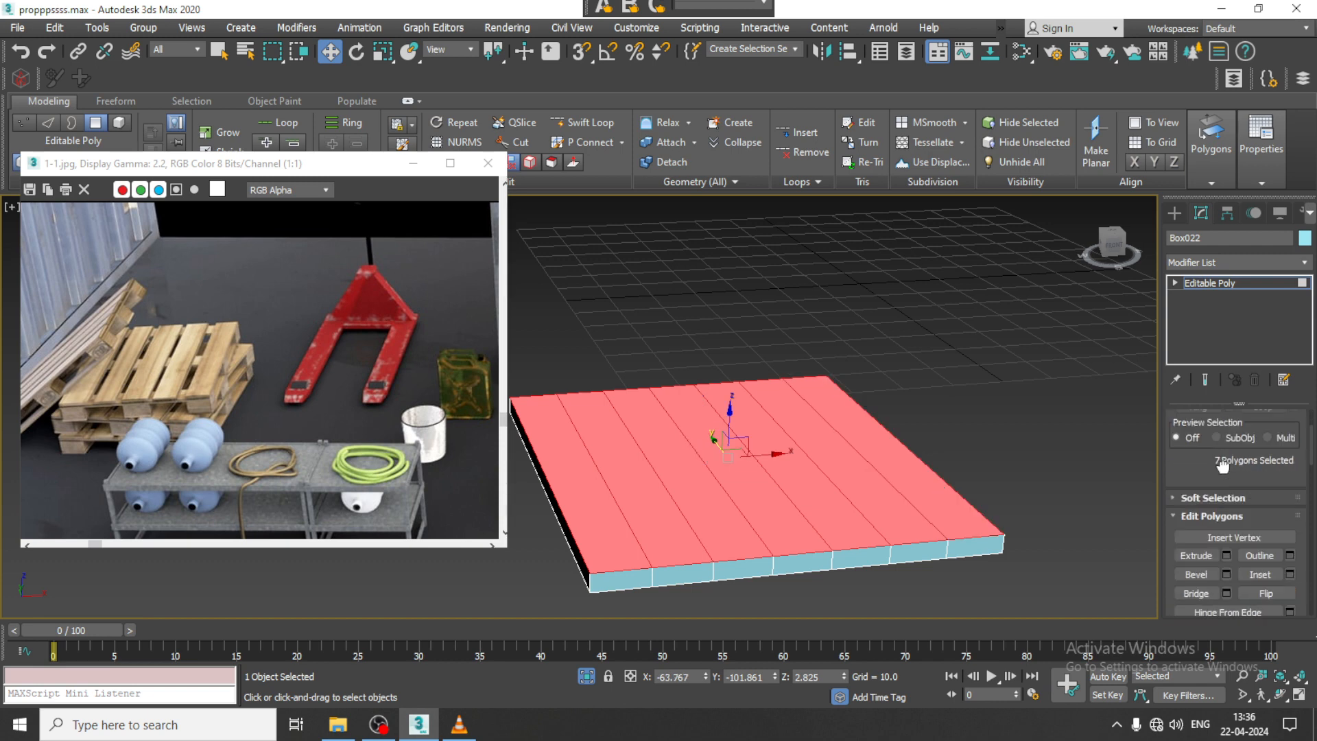
scroll(1293, 563, "down", 3)
left_click(1290, 575)
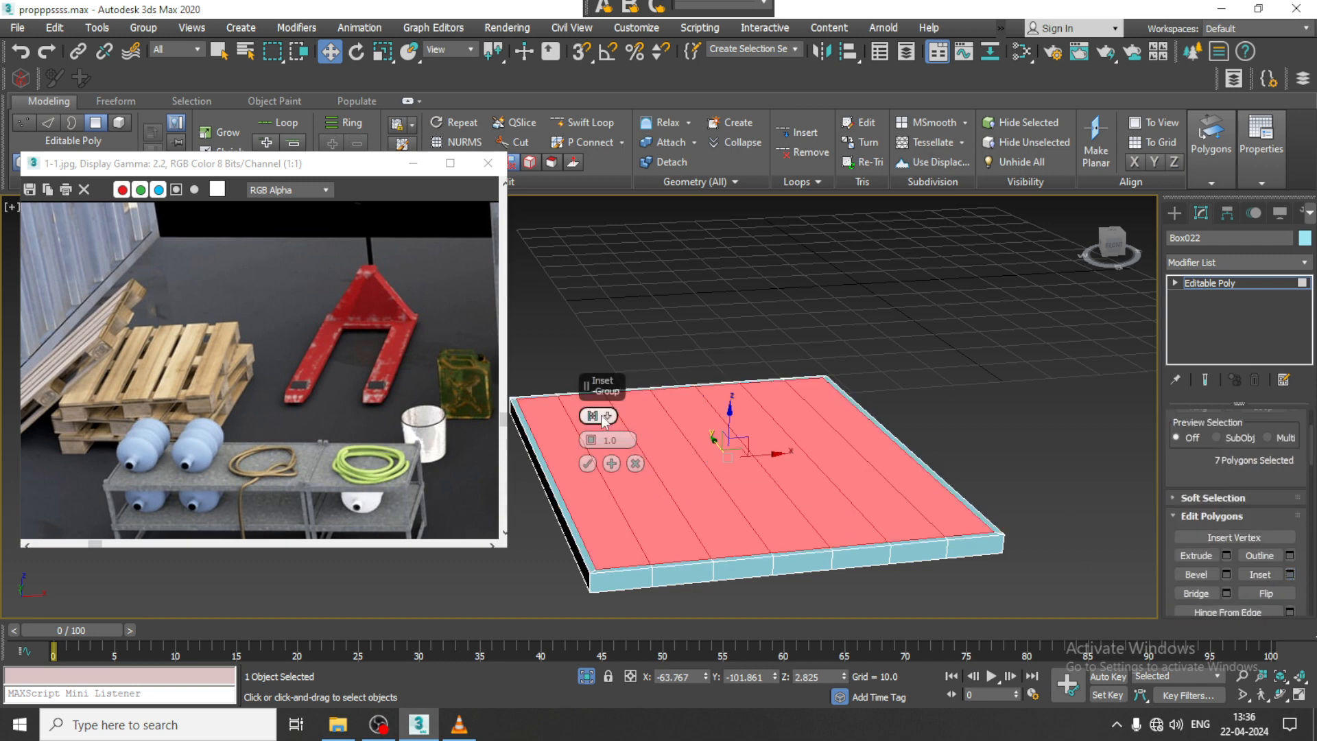
left_click(607, 415)
left_click(635, 446)
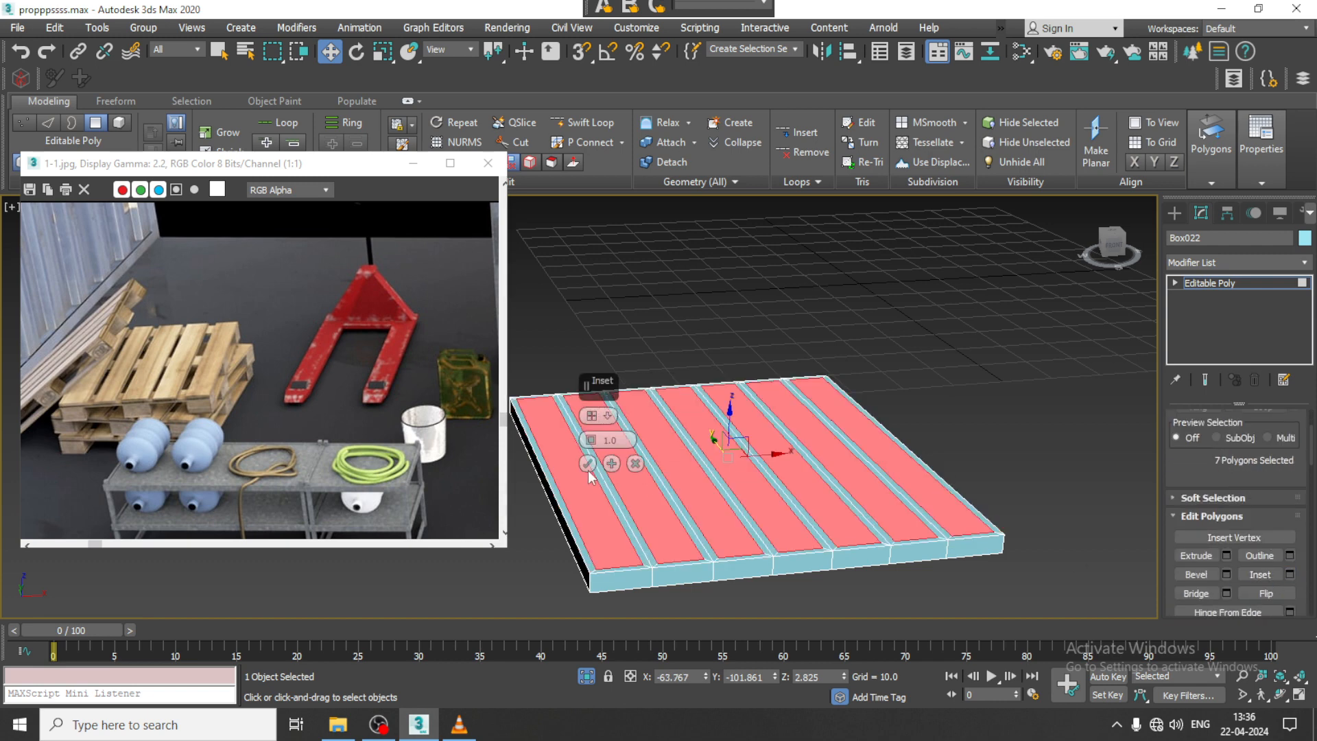
left_click(588, 465)
Try extruding the seven inset top polygons as a group by about 1.85 to form raised slats.
scroll(617, 449, "up", 4)
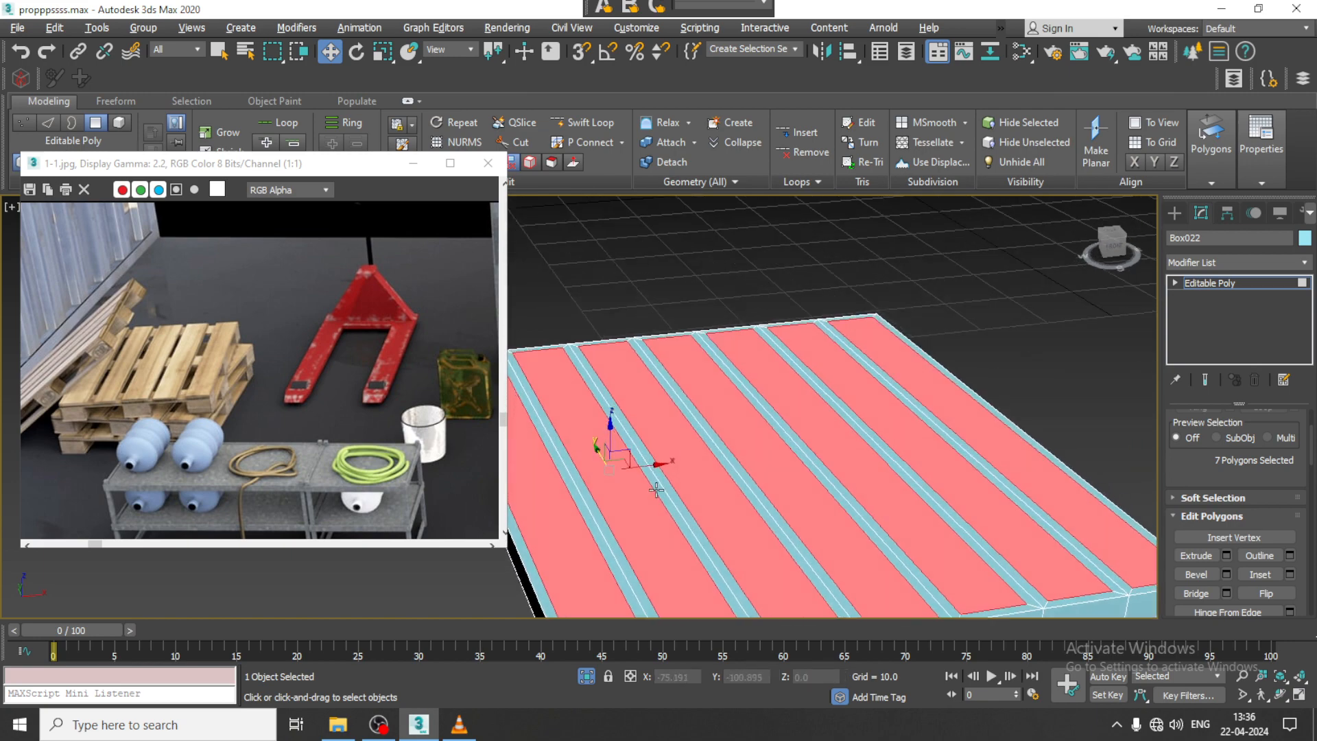
left_click(1226, 555)
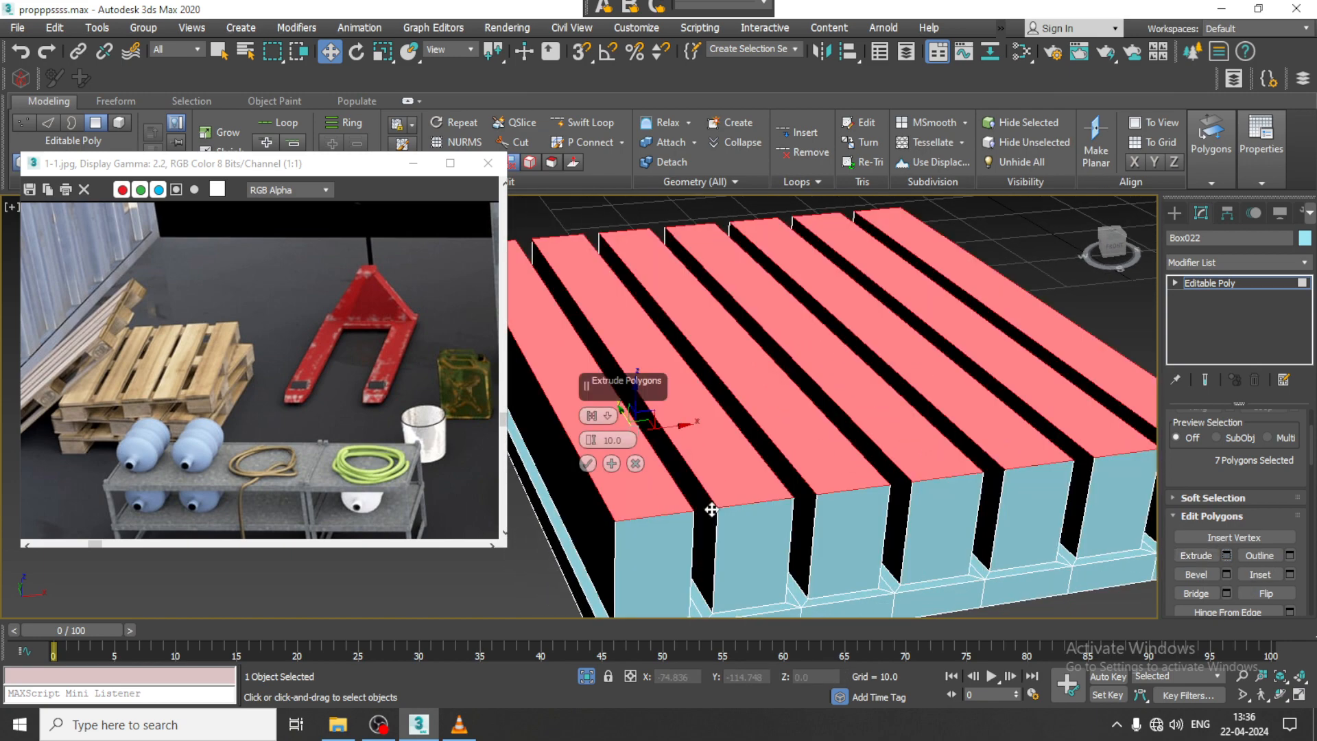
left_click_drag(591, 440, 642, 504)
middle_click_drag(642, 504, 763, 492, "alt")
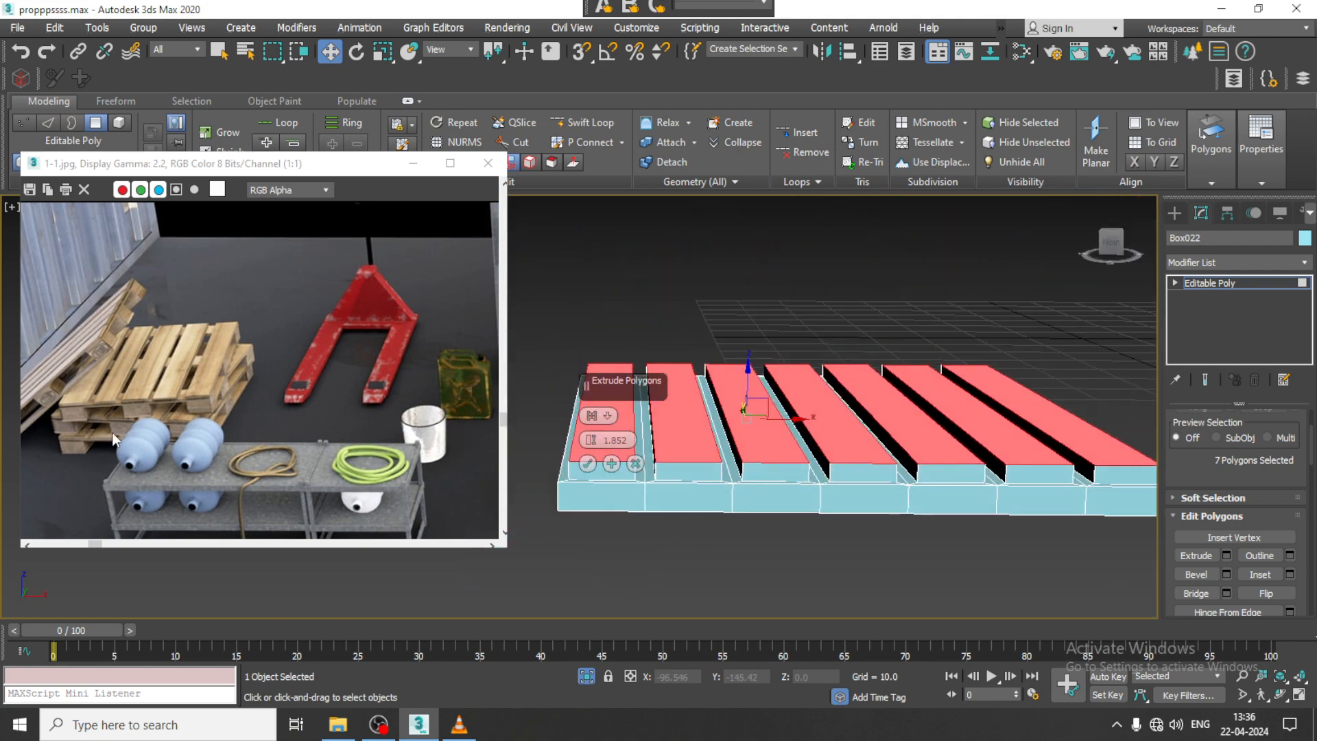
middle_click_drag(816, 415, 854, 405, "alt")
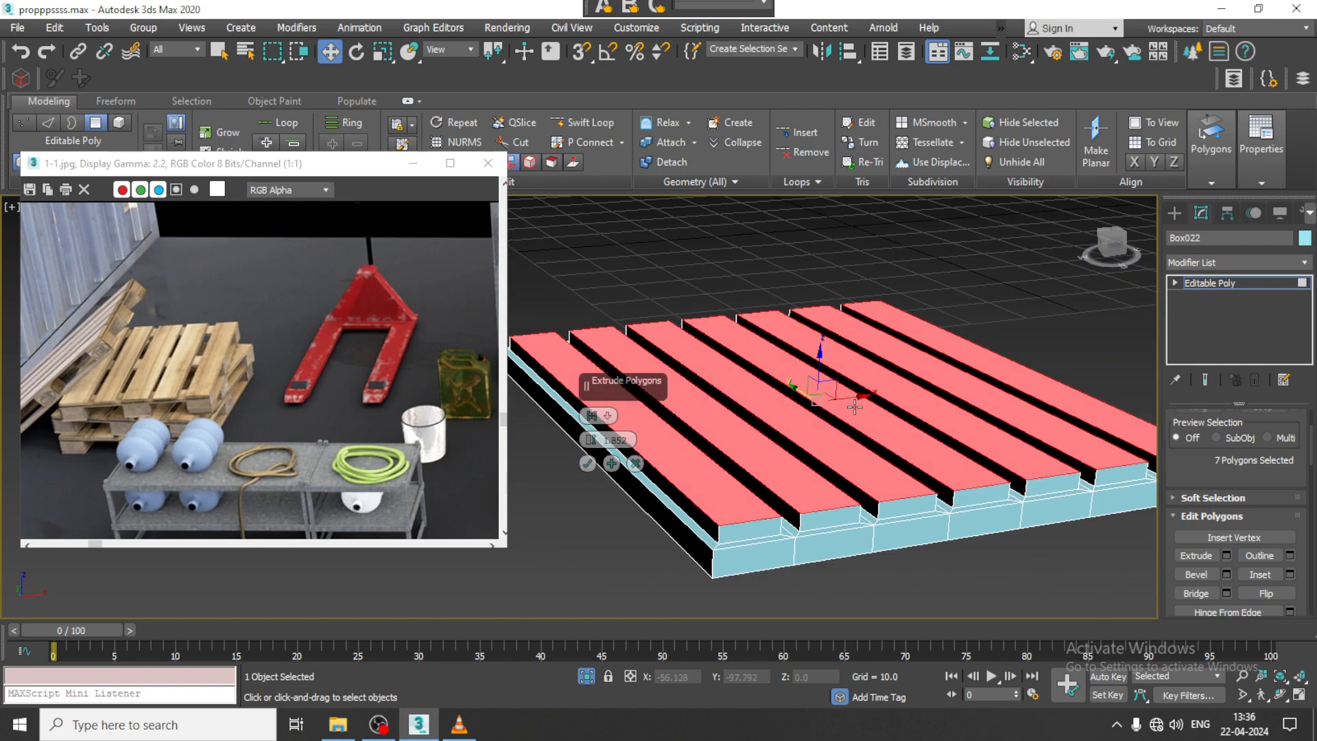
left_click(635, 464)
Delete the segmented flat box and draw a narrow plank box about 50 × 6.7 × 3.6 on the floor's open front area.
left_click(1265, 281)
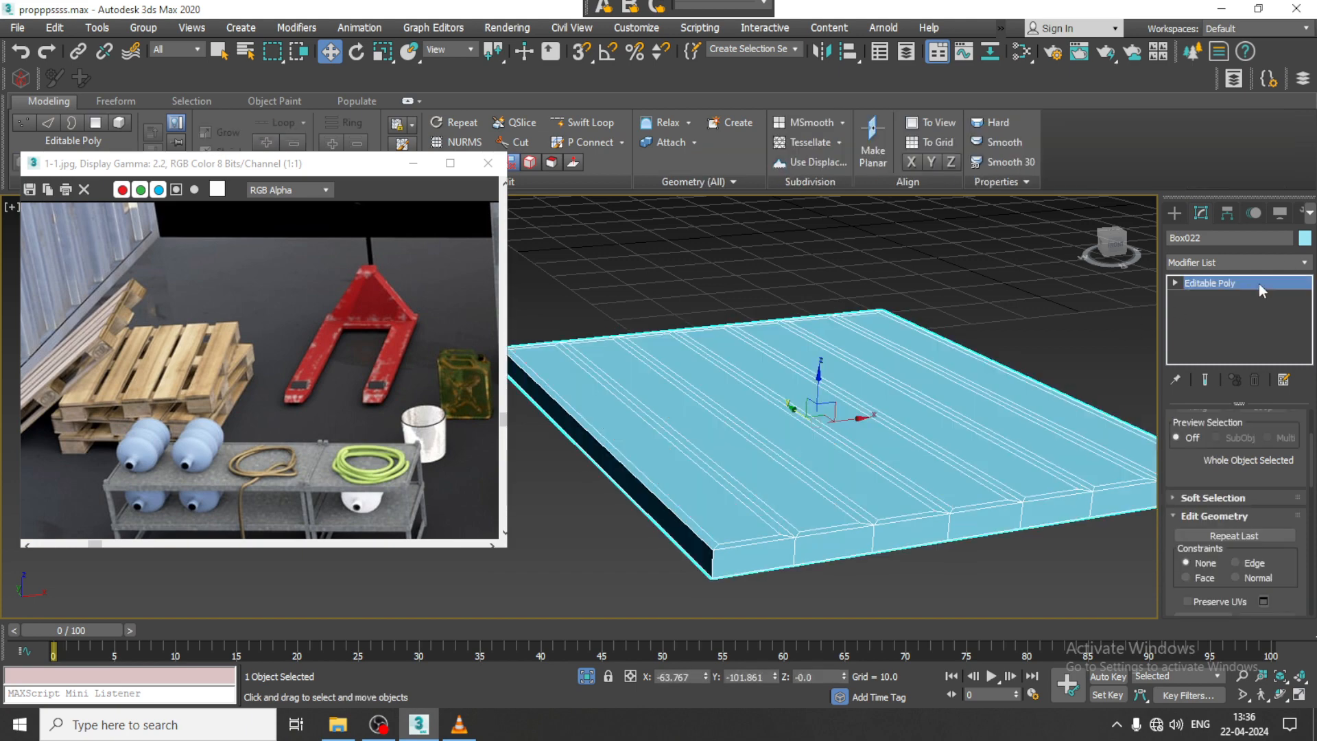
key("Delete")
left_click(1174, 213)
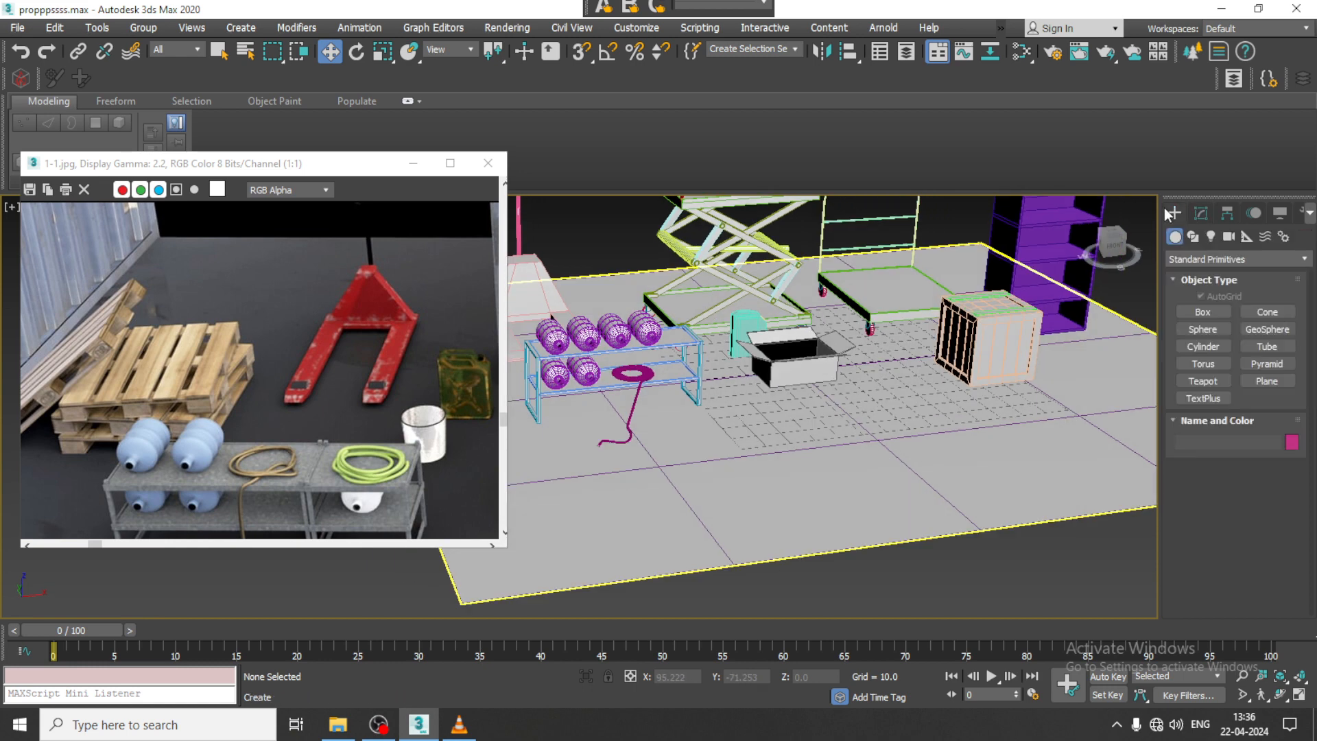
left_click(750, 476)
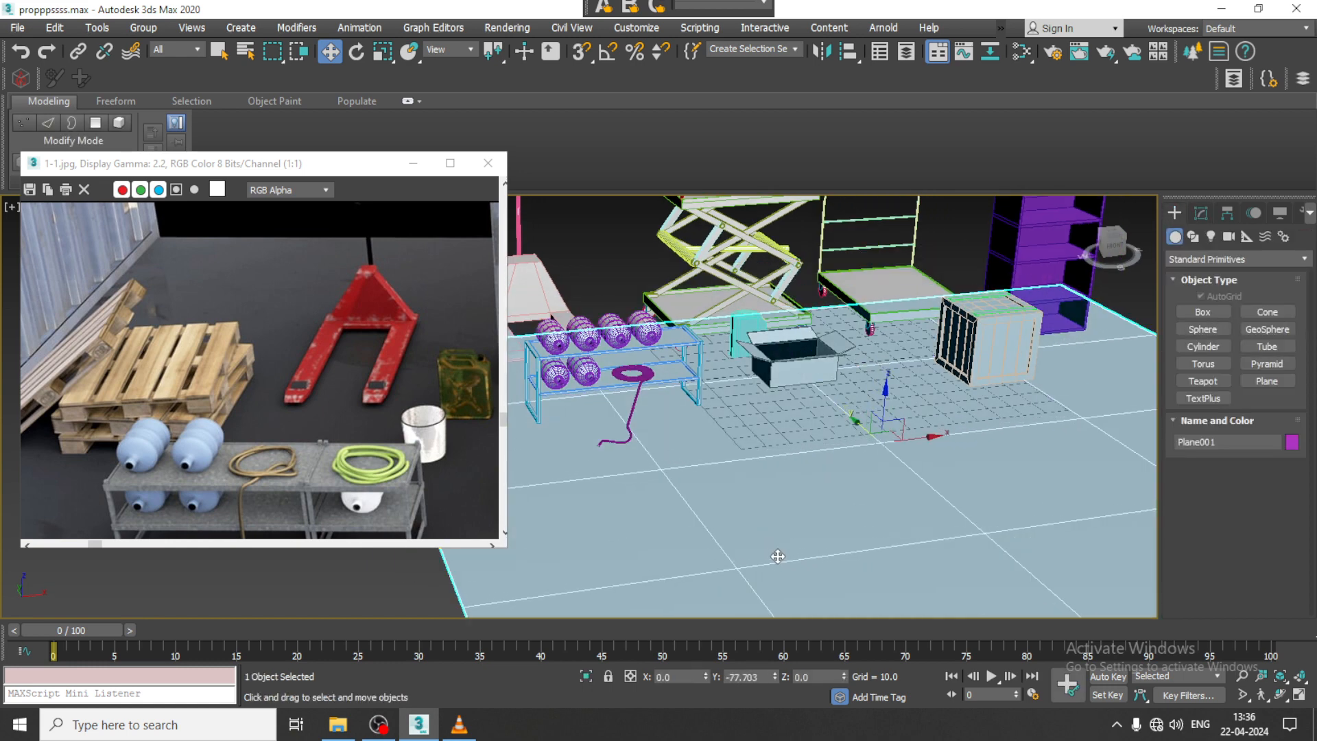
left_click(1207, 312)
left_click_drag(758, 468, 798, 534)
key("w")
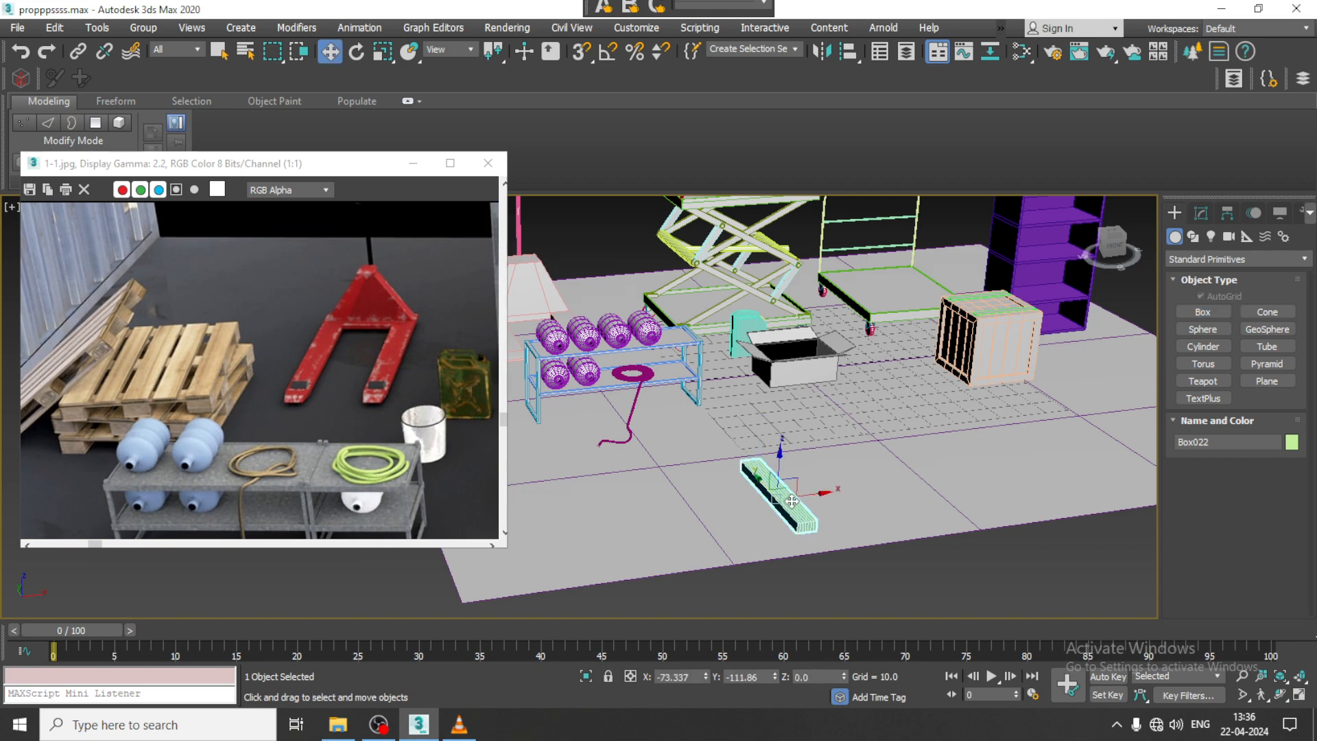
Set the plank's width segments to 1 and scale the plank up along Z to thicken it.
scroll(789, 511, "up", 5)
mouse_move(789, 511)
middle_mouse_down("alt")
mouse_move(774, 500)
mouse_move(810, 504)
middle_mouse_up("alt")
left_click(1201, 214)
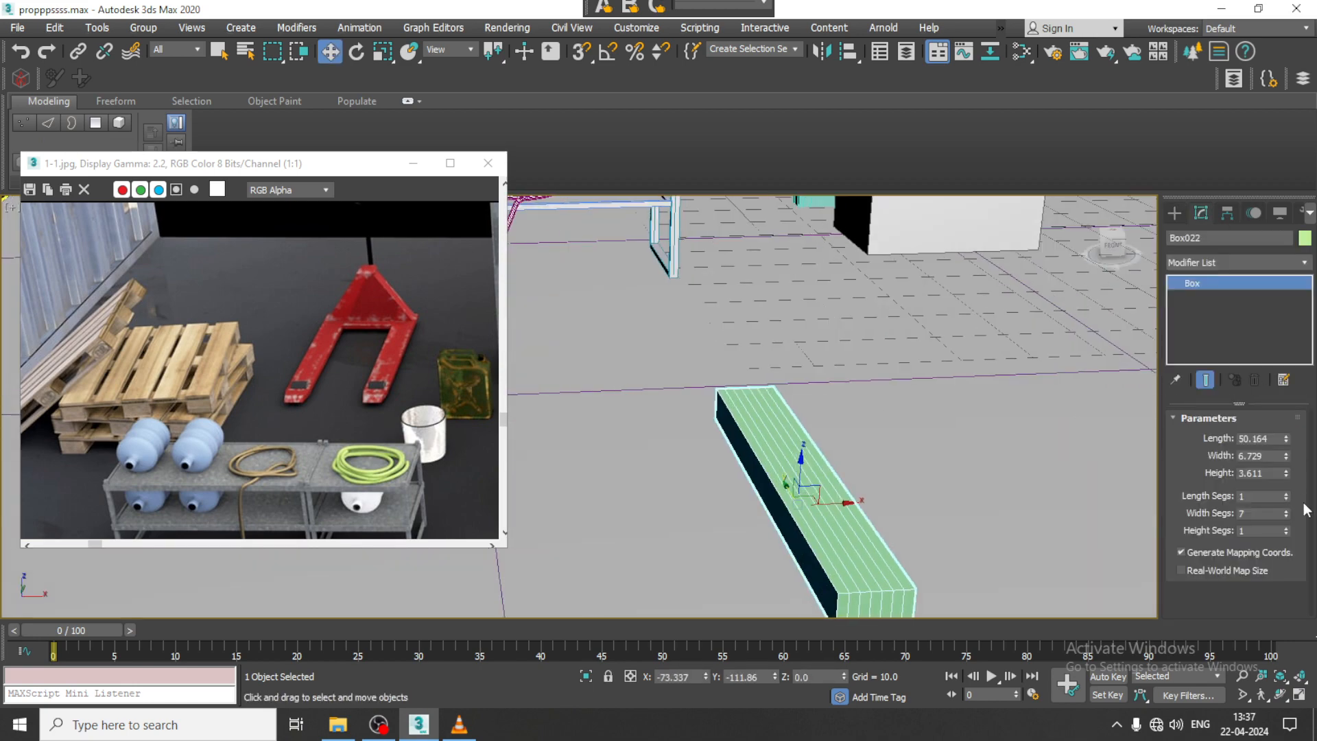
left_click_drag(1287, 515, 1294, 617)
middle_click_drag(826, 538, 821, 447, "alt")
scroll(821, 447, "down", 2)
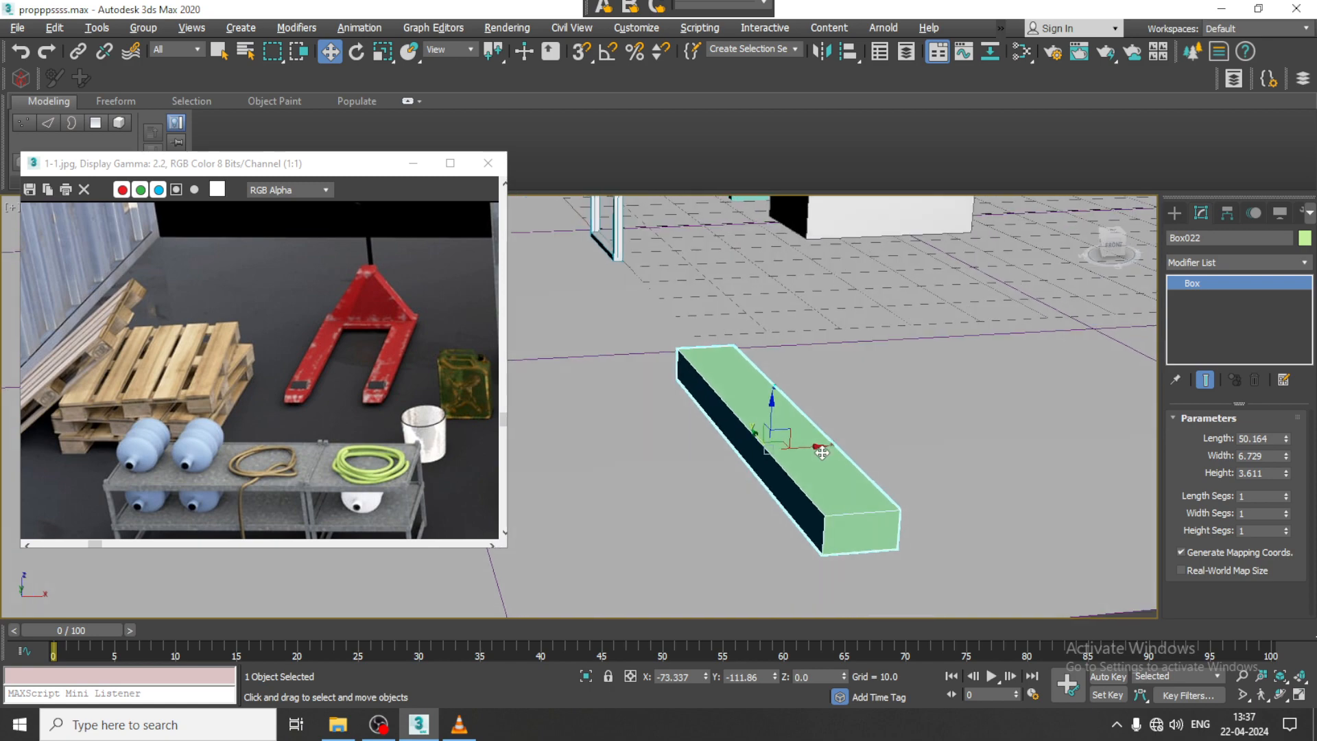
key("r")
left_click_drag(778, 429, 789, 409)
key("w")
Convert the thickened plank to an editable poly.
scroll(790, 410, "down", 4)
middle_click_drag(790, 410, 693, 426, "alt")
scroll(788, 441, "up", 2)
scroll(693, 426, "up", 1)
middle_click_drag(775, 431, 765, 398, "alt")
right_click(722, 355)
mouse_move(754, 535)
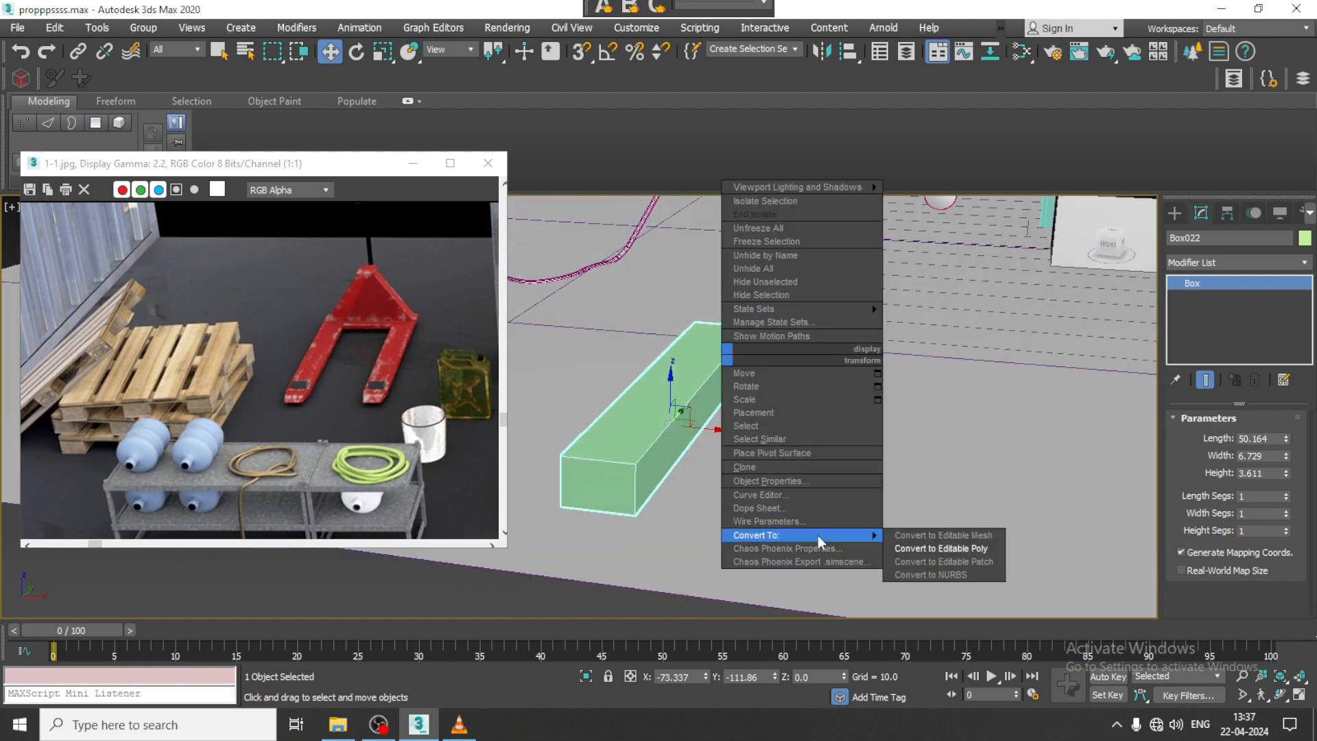
left_click(957, 549)
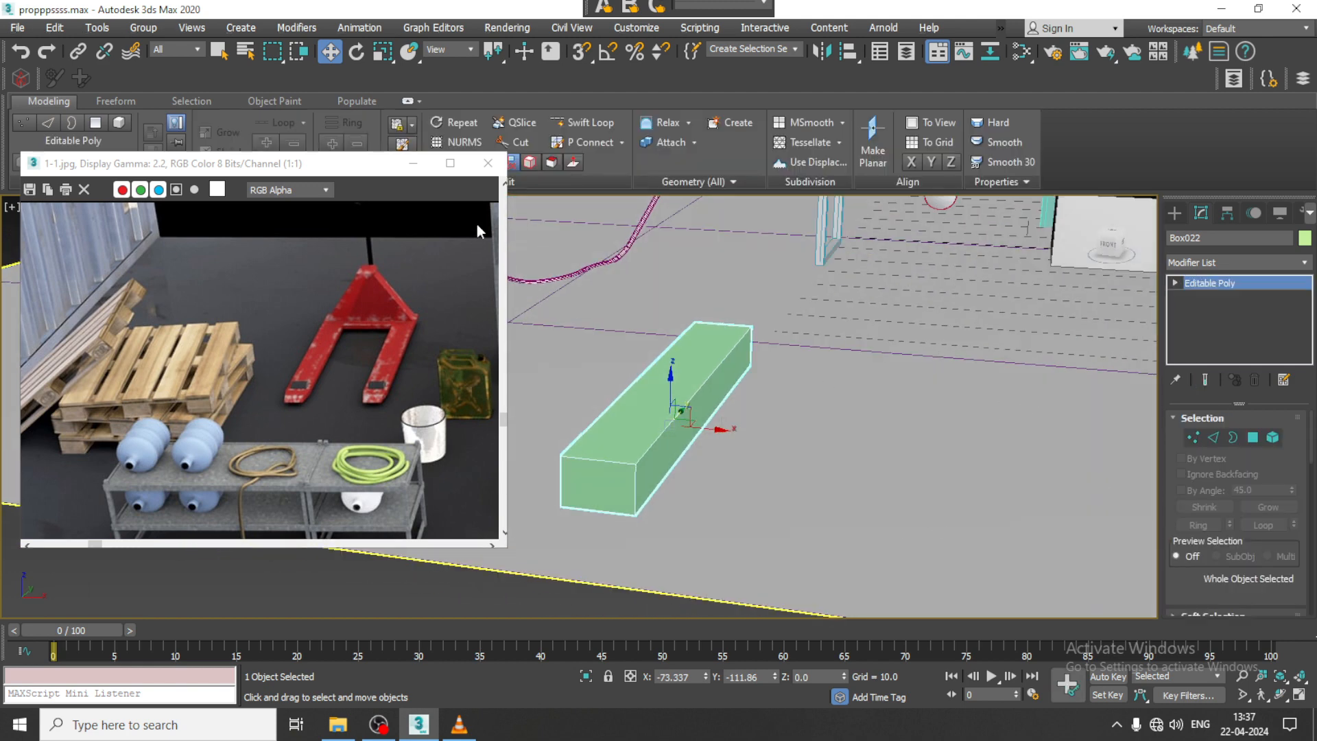
Add two horizontal edge loops around the plank's sides with Swift Loop, dividing its height into three bands.
left_click(588, 125)
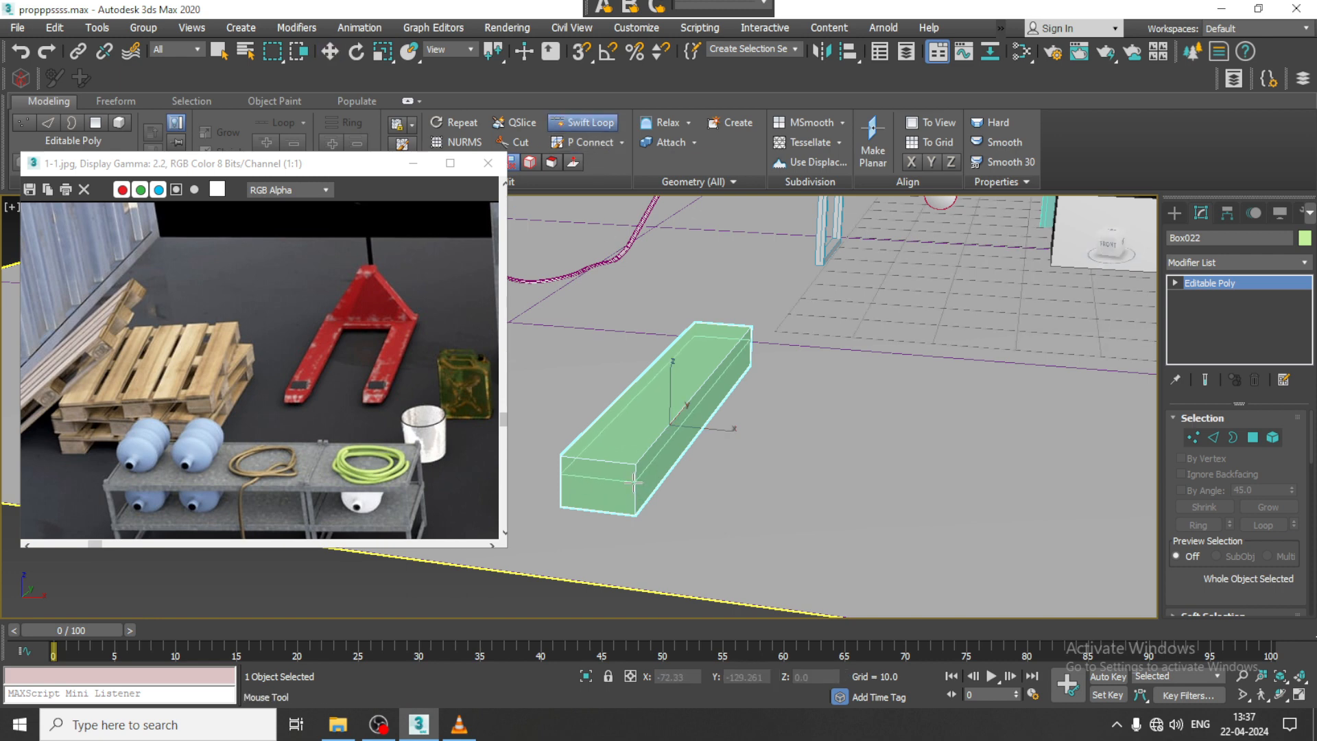
left_click(634, 485)
left_click(638, 500)
key("w")
middle_click_drag(637, 499, 617, 440, "alt")
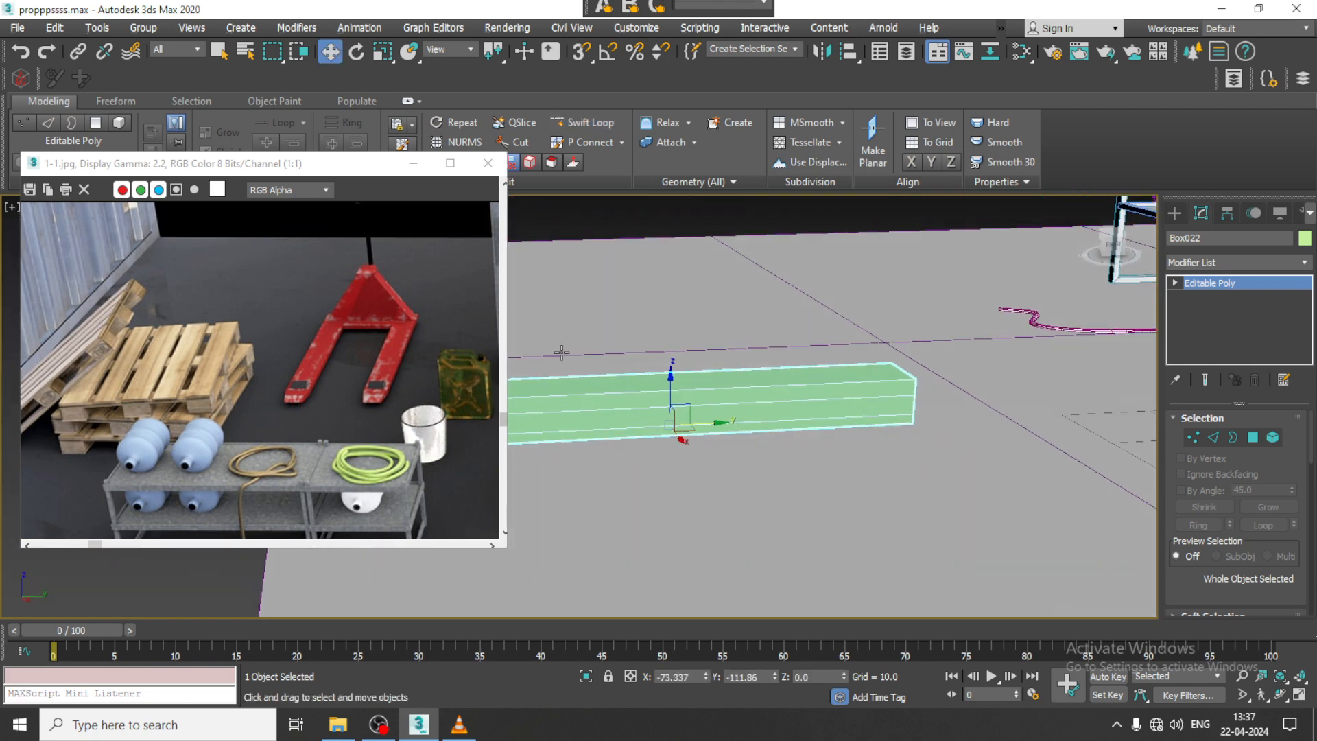
Add crosswise edge loops at intervals along the plank's length with Swift Loop.
left_click(590, 126)
middle_click_drag(597, 290, 707, 328)
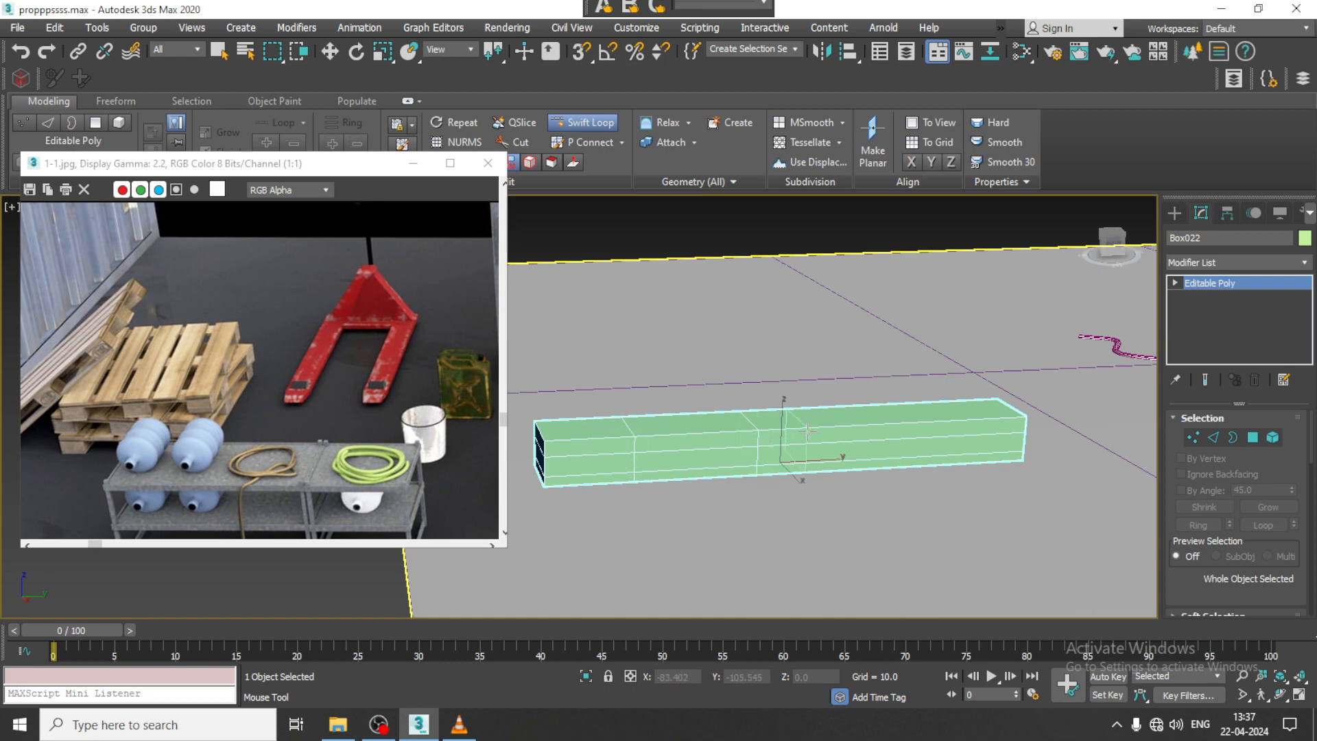
middle_click_drag(891, 449, 806, 451, "alt")
key("w")
Clone the plank along X as 4 independent copies spaced about 10.3 units apart.
mouse_move(767, 442)
left_mouse_down("shift")
mouse_move(846, 451)
mouse_move(828, 449)
left_mouse_up("shift")
left_click(700, 369)
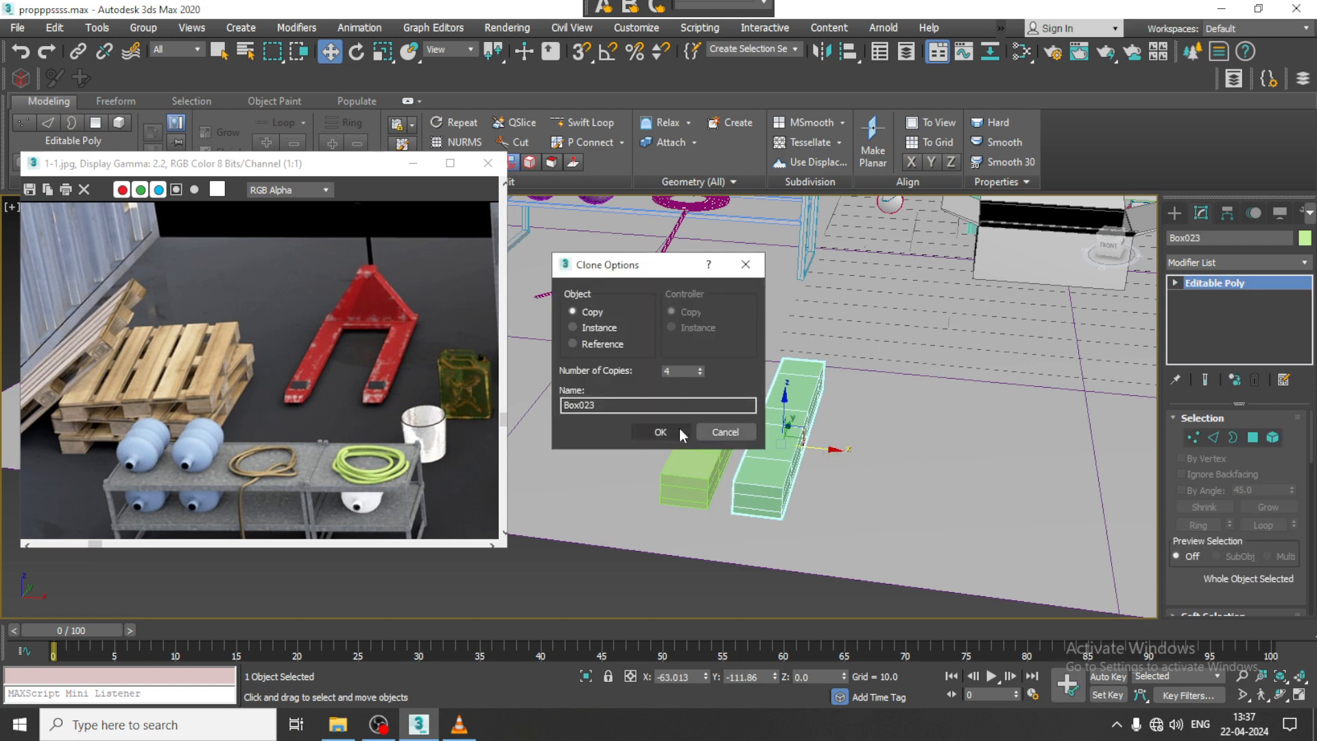
left_click(679, 431)
mouse_move(932, 435)
middle_mouse_down("alt")
mouse_move(859, 446)
mouse_move(793, 415)
mouse_move(788, 429)
middle_mouse_up("alt")
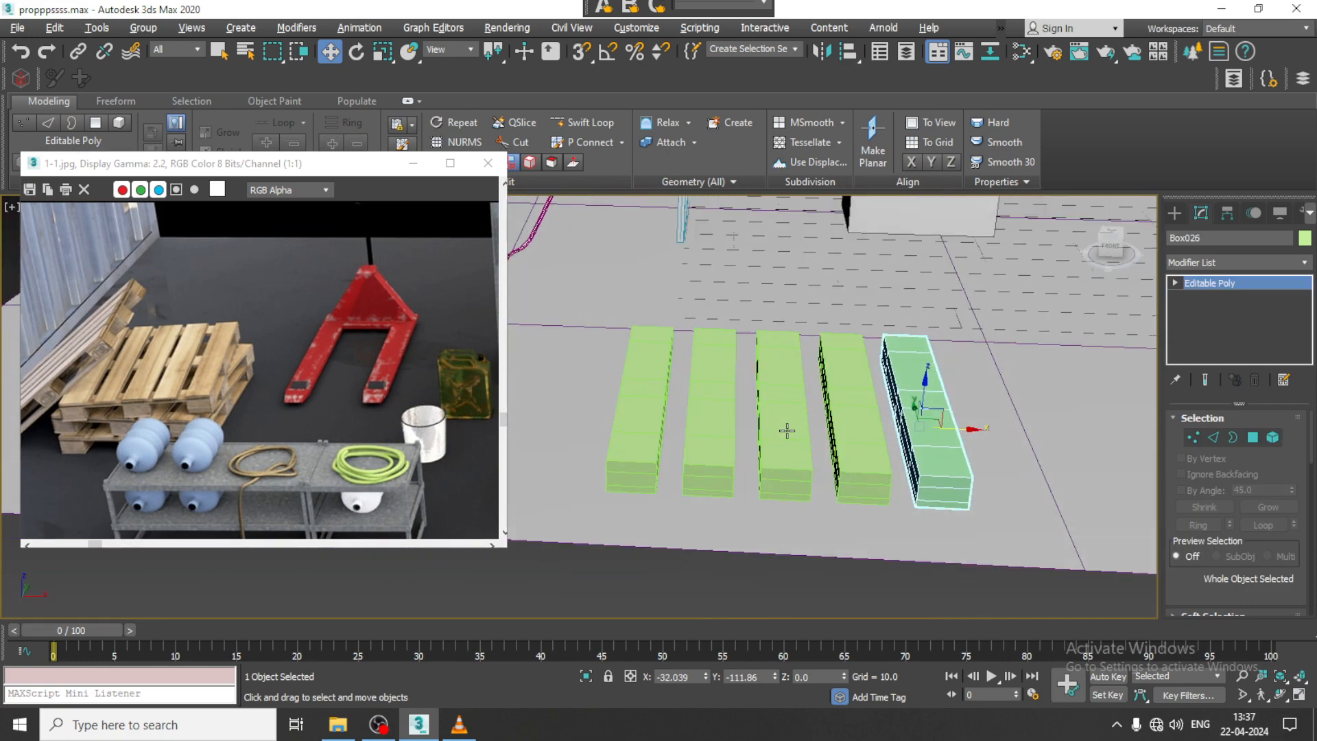
Attach the other four planks to the last copy, combining them into one editable poly.
left_click_drag(1202, 579, 1204, 411)
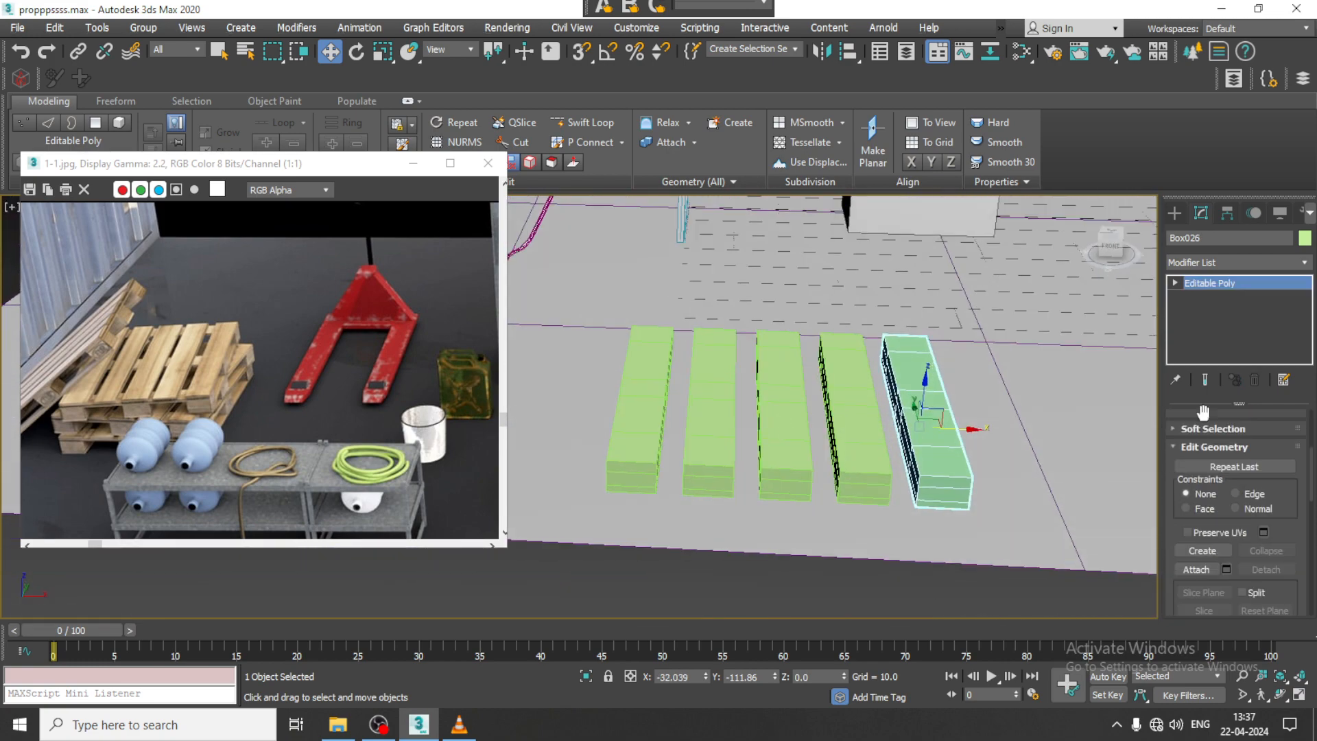
left_click(1200, 569)
left_click(870, 454)
left_click(789, 445)
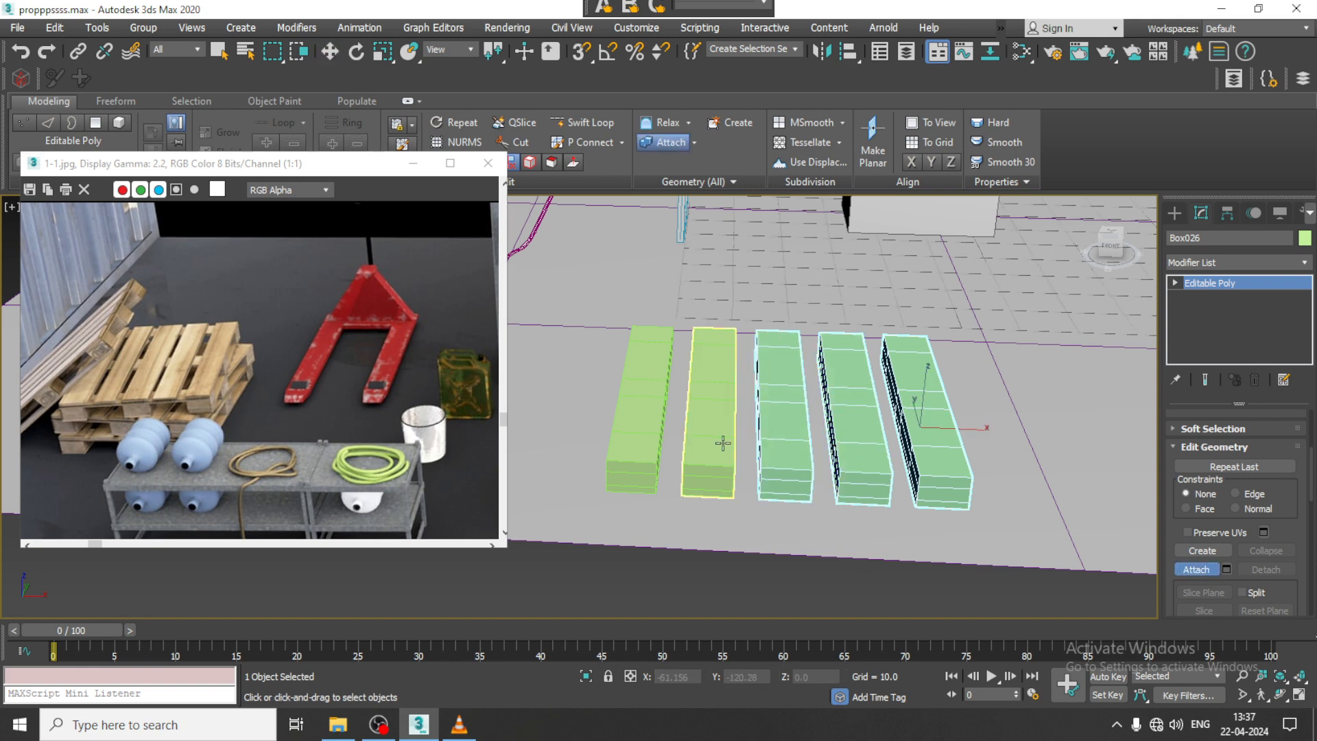
left_click(723, 443)
left_click(652, 436)
key("w")
Bridge the facing middle-band polygons between the first and second planks at their front ends.
middle_click_drag(652, 437, 629, 443, "alt")
scroll(629, 444, "up", 4)
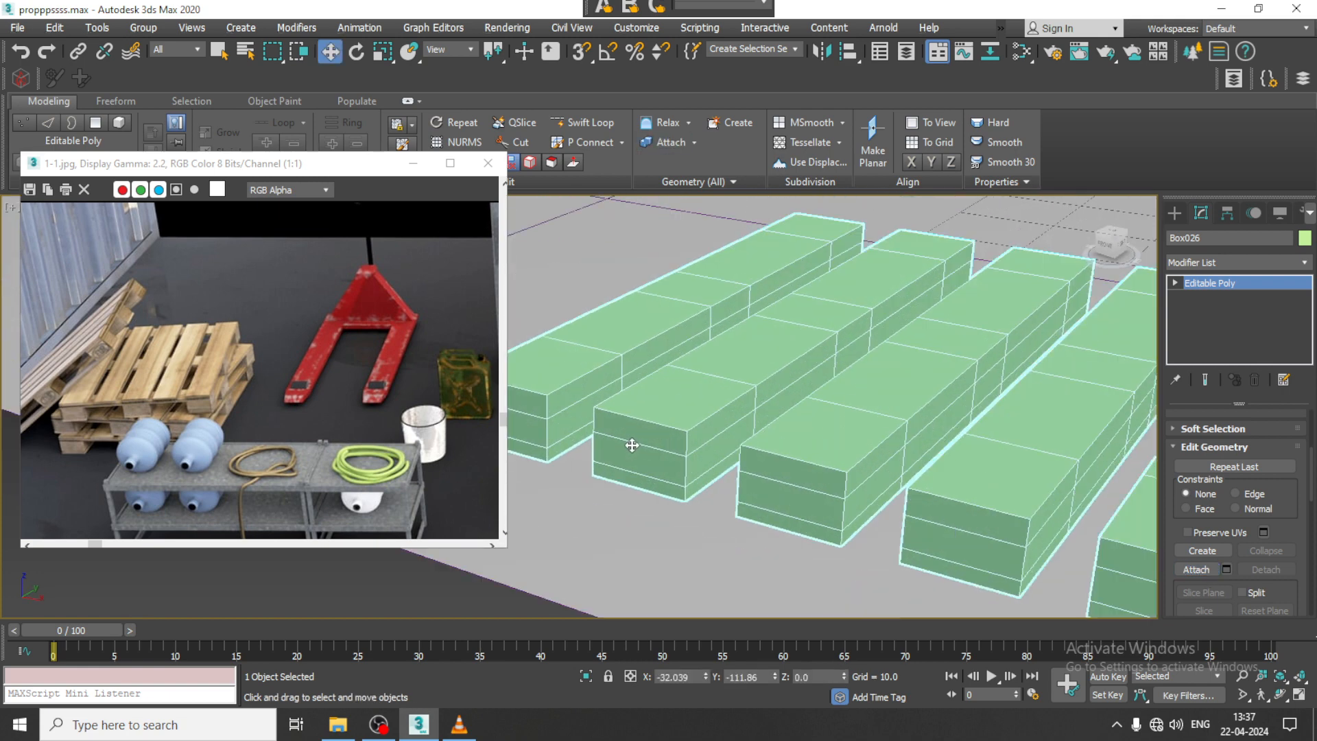
key("4")
left_click(568, 429)
middle_click_drag(682, 406, 748, 412, "alt")
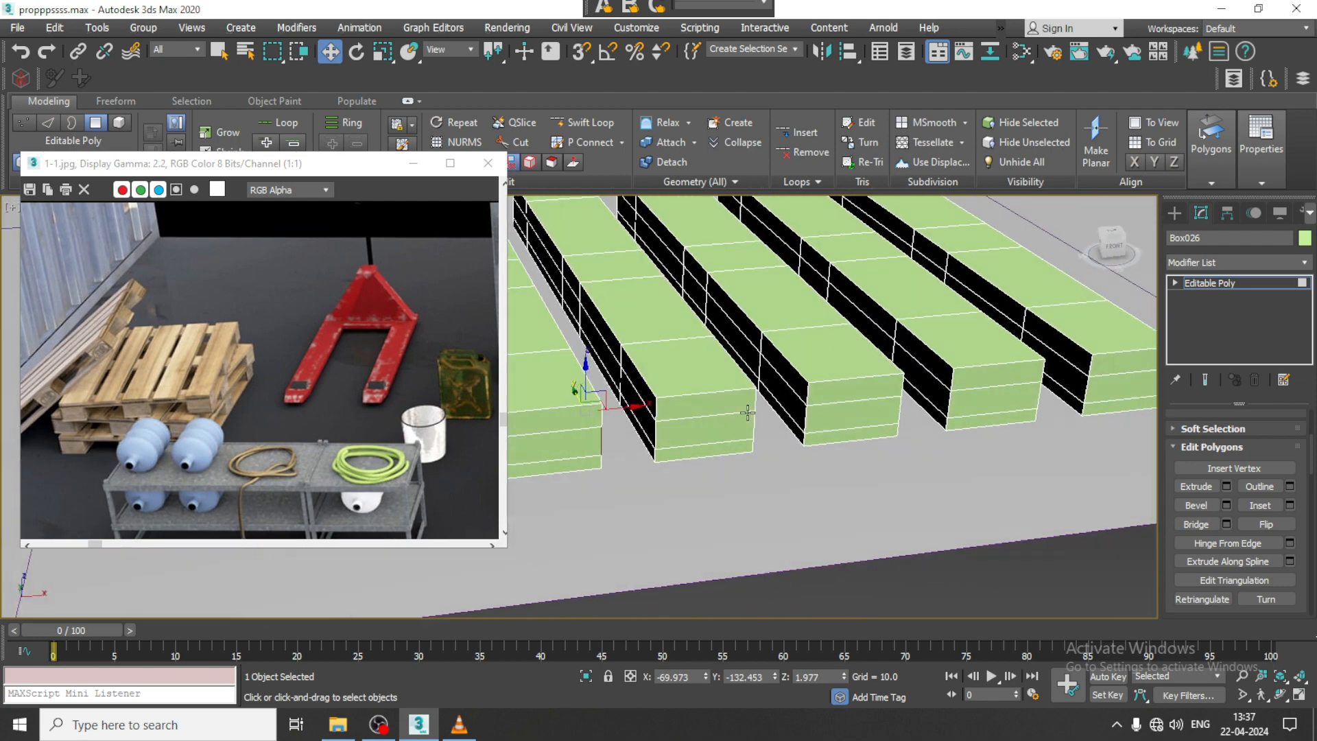
left_click(637, 407)
left_click(1199, 525)
Bridge the facing middle-band polygons between the second and third planks at their front ends.
middle_click_drag(844, 401, 688, 385, "alt")
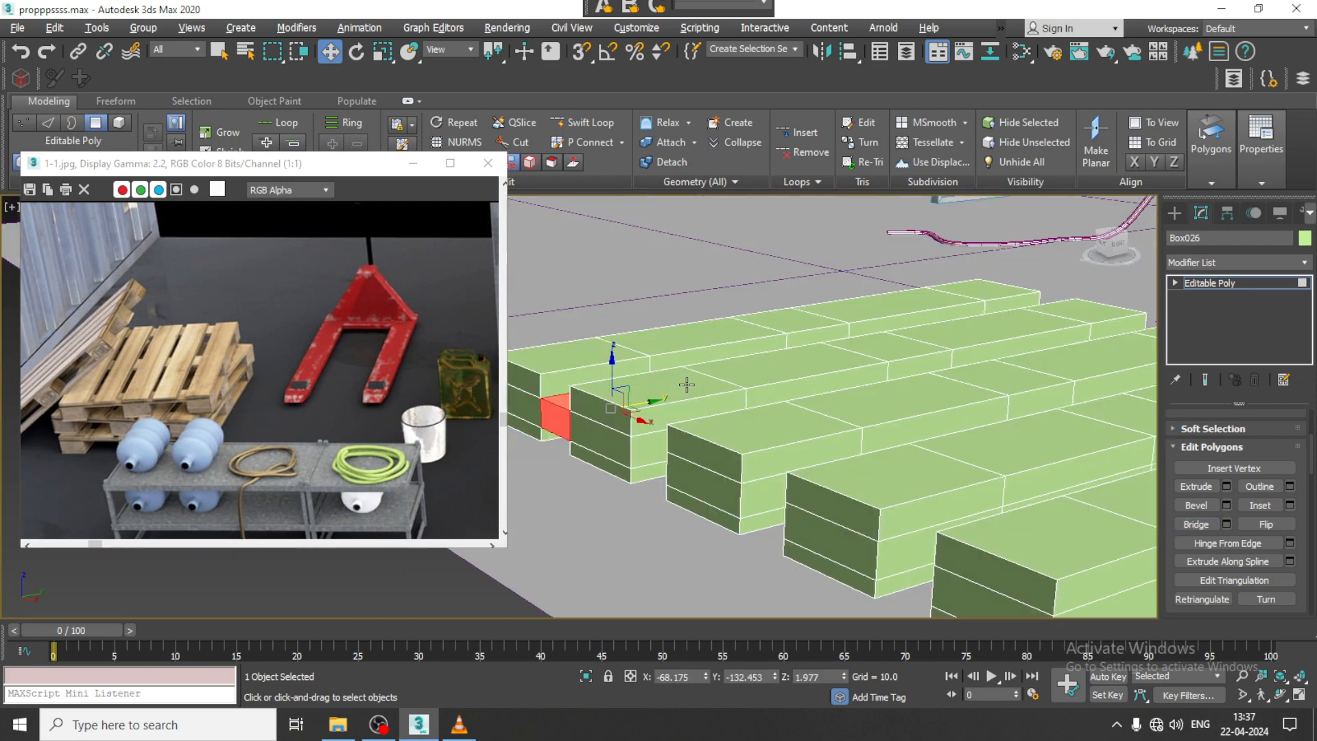
left_click(651, 451)
middle_click_drag(650, 451, 824, 452, "alt")
left_click(750, 433)
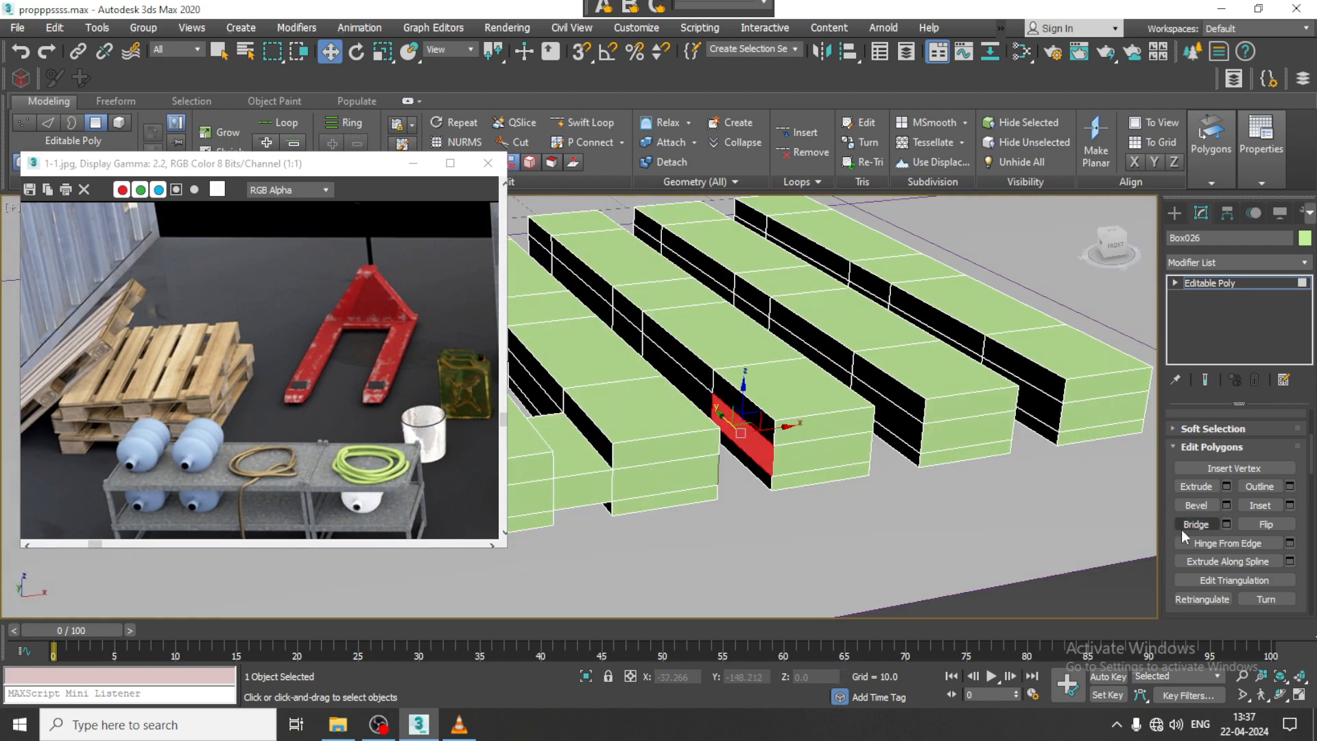
left_click(1195, 524)
Bridge the facing middle-band polygons between the third and fourth planks at their front ends.
middle_click_drag(754, 425, 632, 430, "alt")
left_click(785, 479)
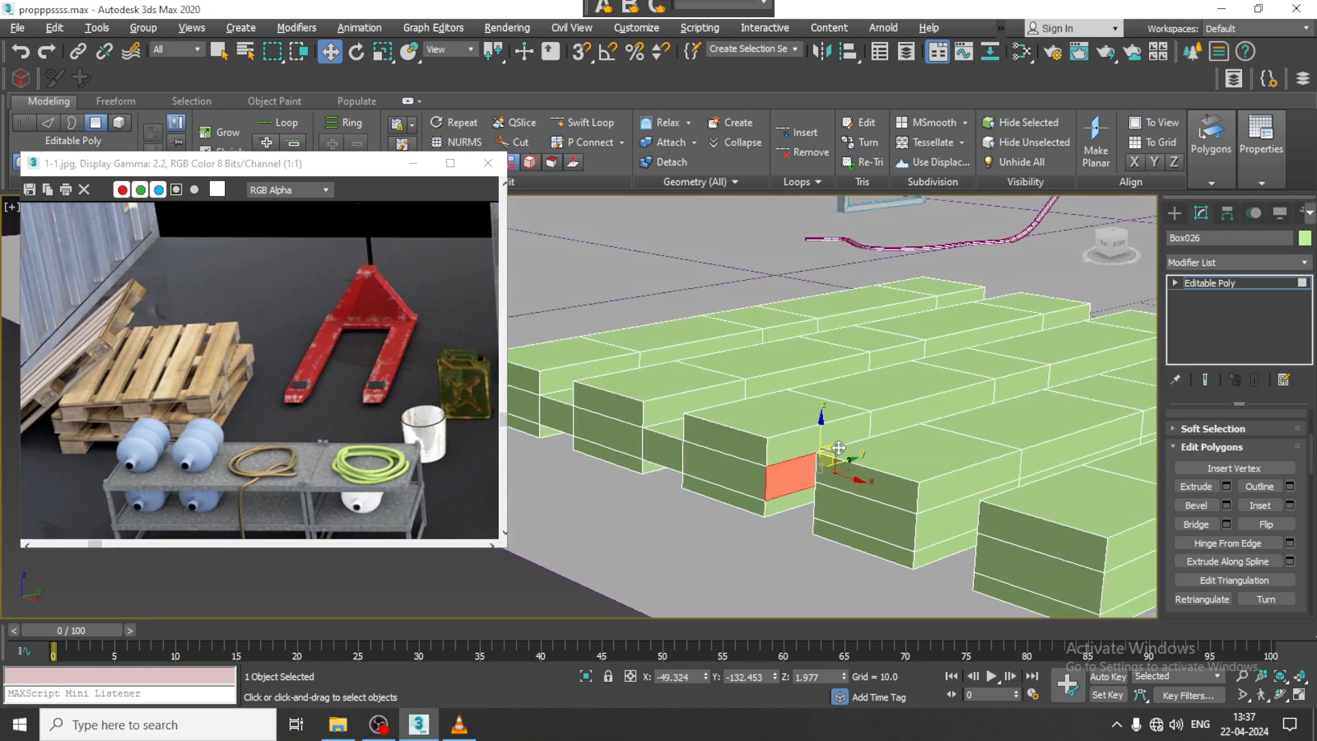
middle_click_drag(838, 455, 903, 465, "alt")
left_click(884, 471, "ctrl")
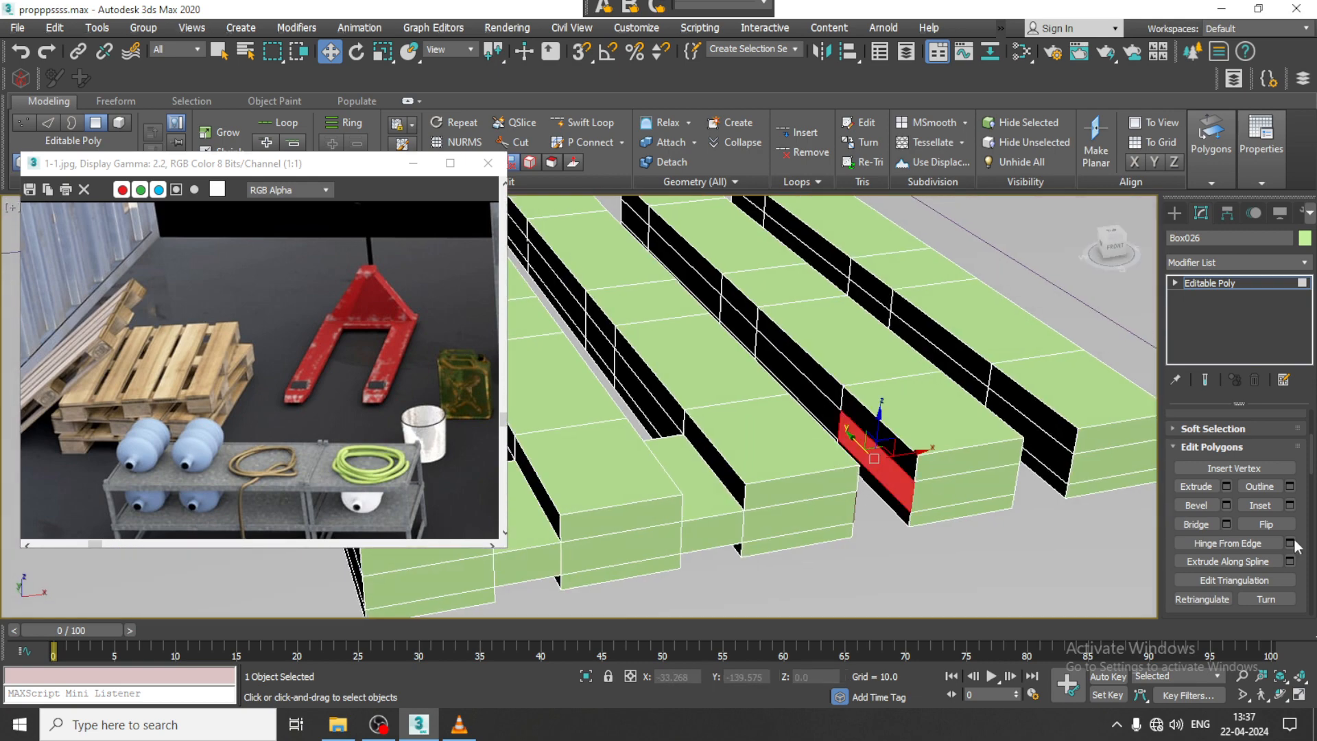
left_click(1210, 523)
Bridge the facing middle-band polygons between the fourth and fifth planks at their front ends.
middle_click_drag(814, 450, 724, 437, "alt")
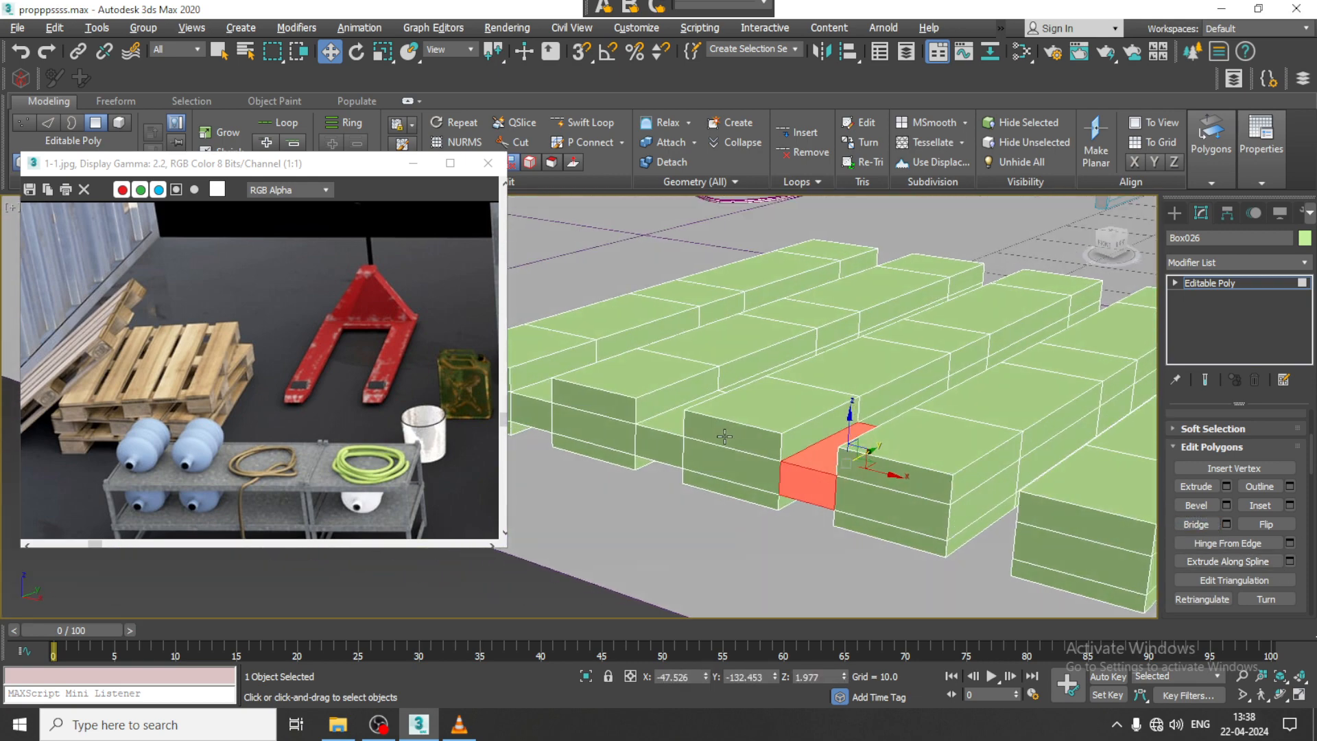
left_click(968, 504)
middle_click_drag(968, 504, 788, 411, "alt")
left_click(1208, 529)
Bridge the facing middle-band polygons at mid-length across both gaps between the first, second and third planks.
left_click(783, 401)
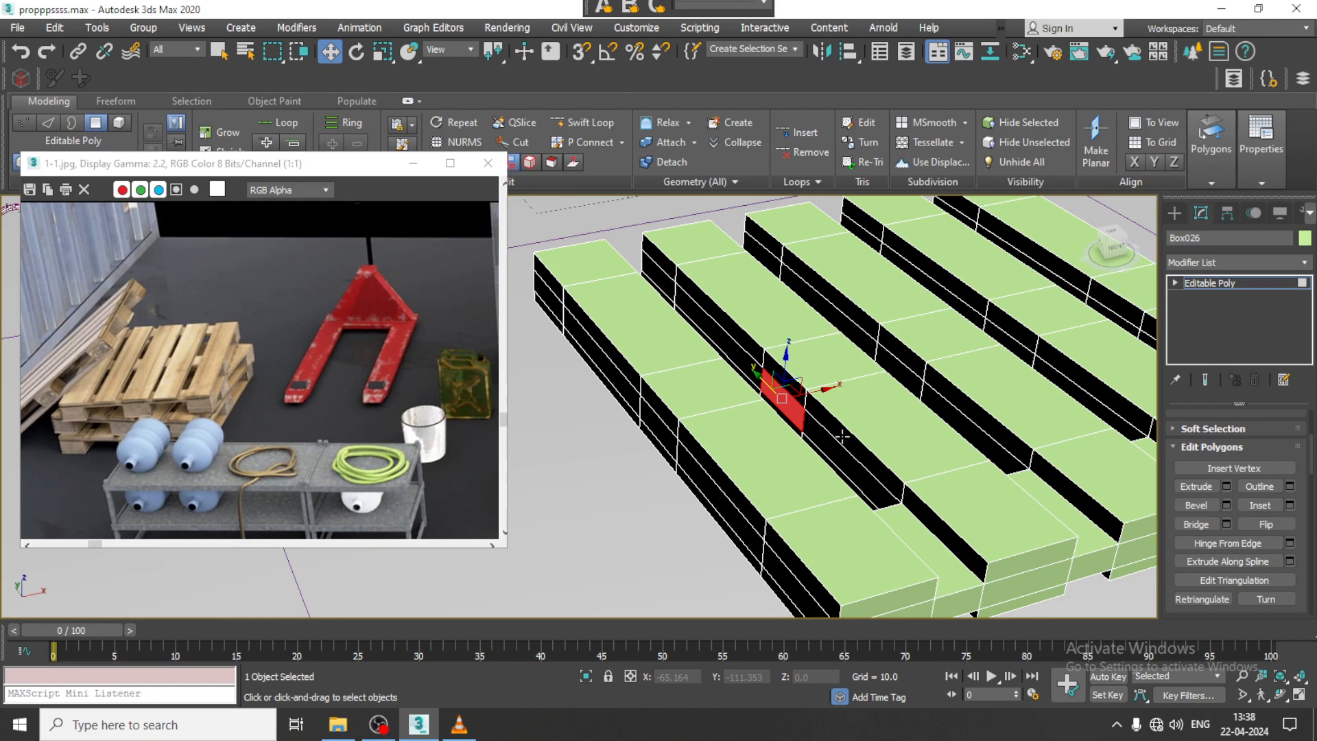
left_click(1213, 528)
middle_click_drag(814, 343, 892, 428, "alt")
left_click(863, 439)
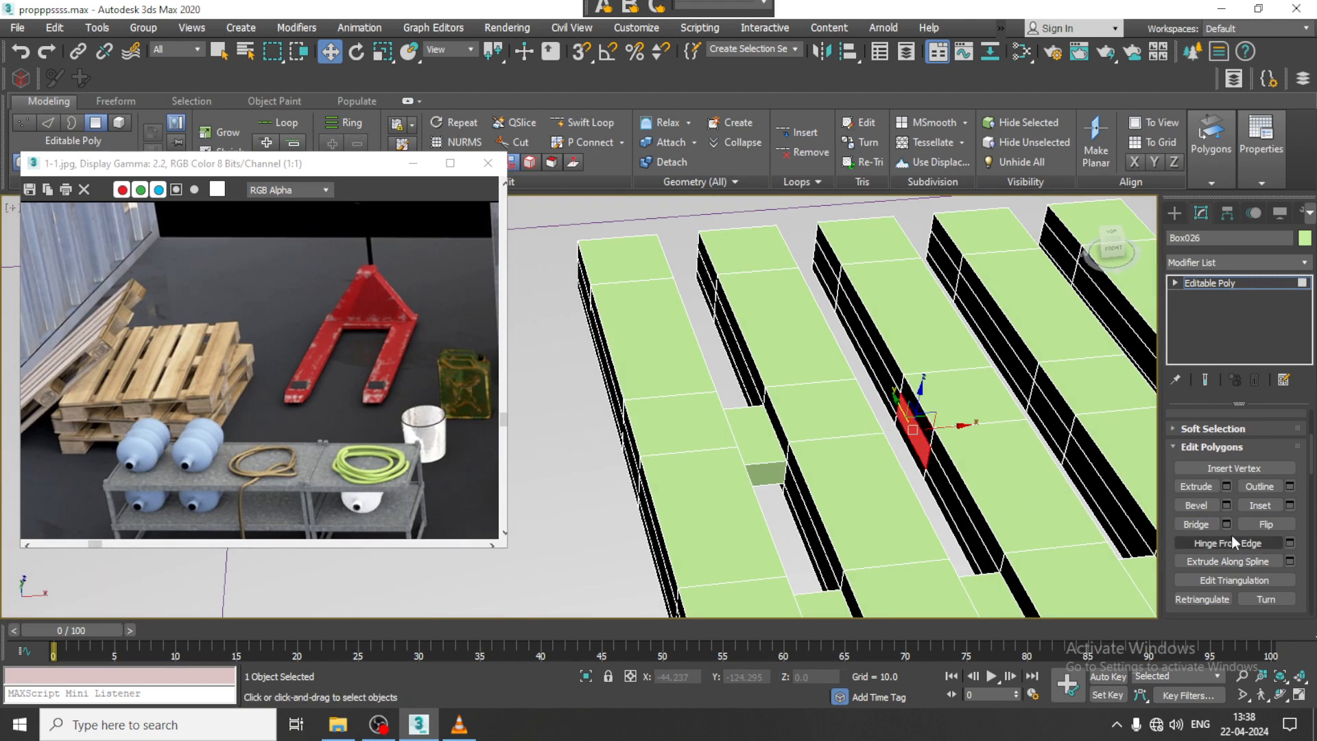
Bridge the facing middle-band polygons at mid-length across both gaps between the third, fourth and fifth planks.
middle_click_drag(1026, 528, 985, 455, "alt")
left_click(1048, 485)
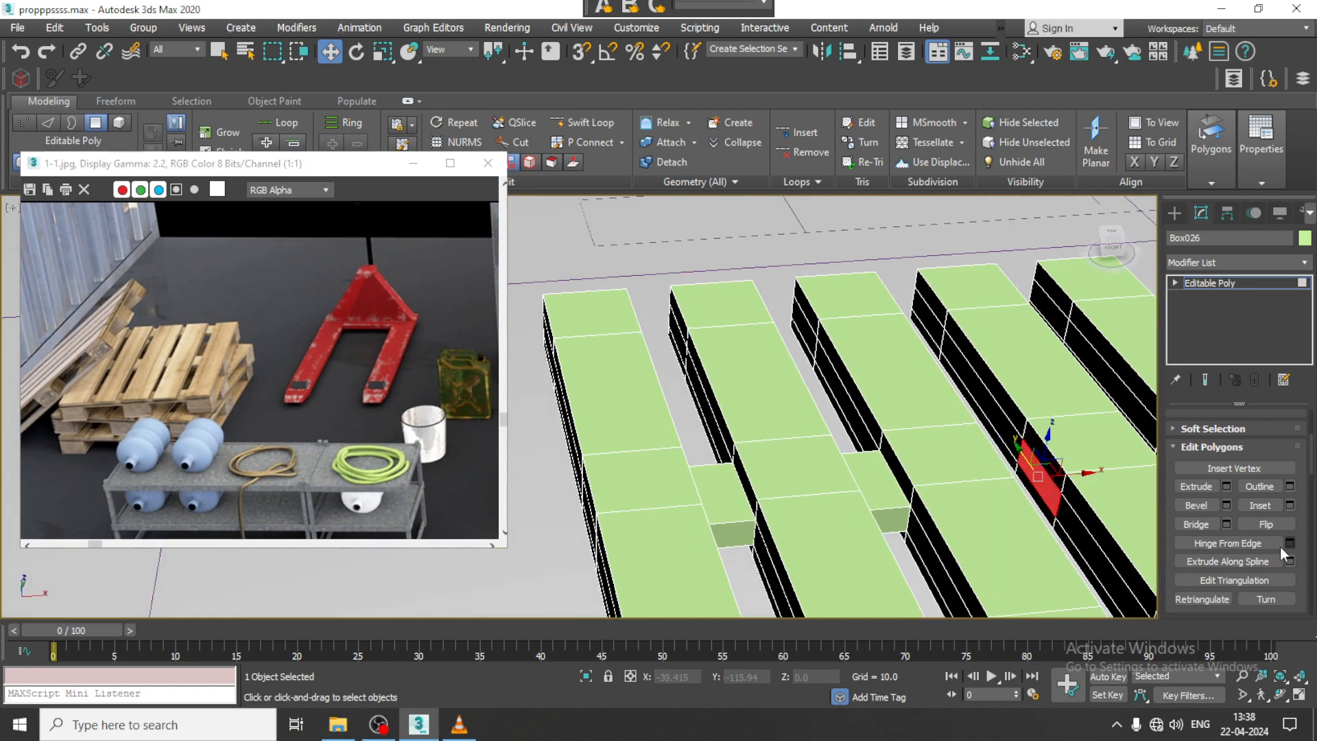
left_click(1204, 527)
scroll(837, 456, "down", 3)
middle_click_drag(857, 460, 702, 403, "alt")
scroll(752, 463, "up", 3)
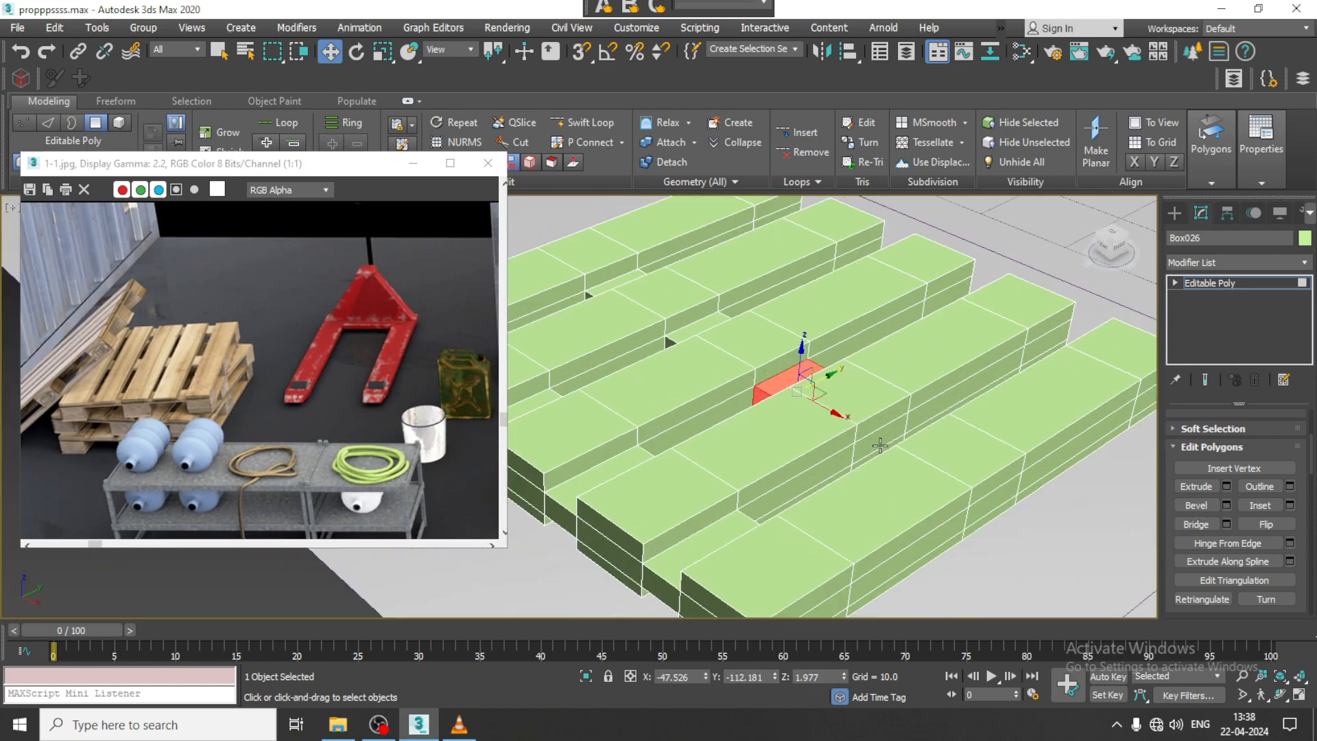
middle_click_drag(880, 446, 966, 451, "alt")
left_click(927, 441)
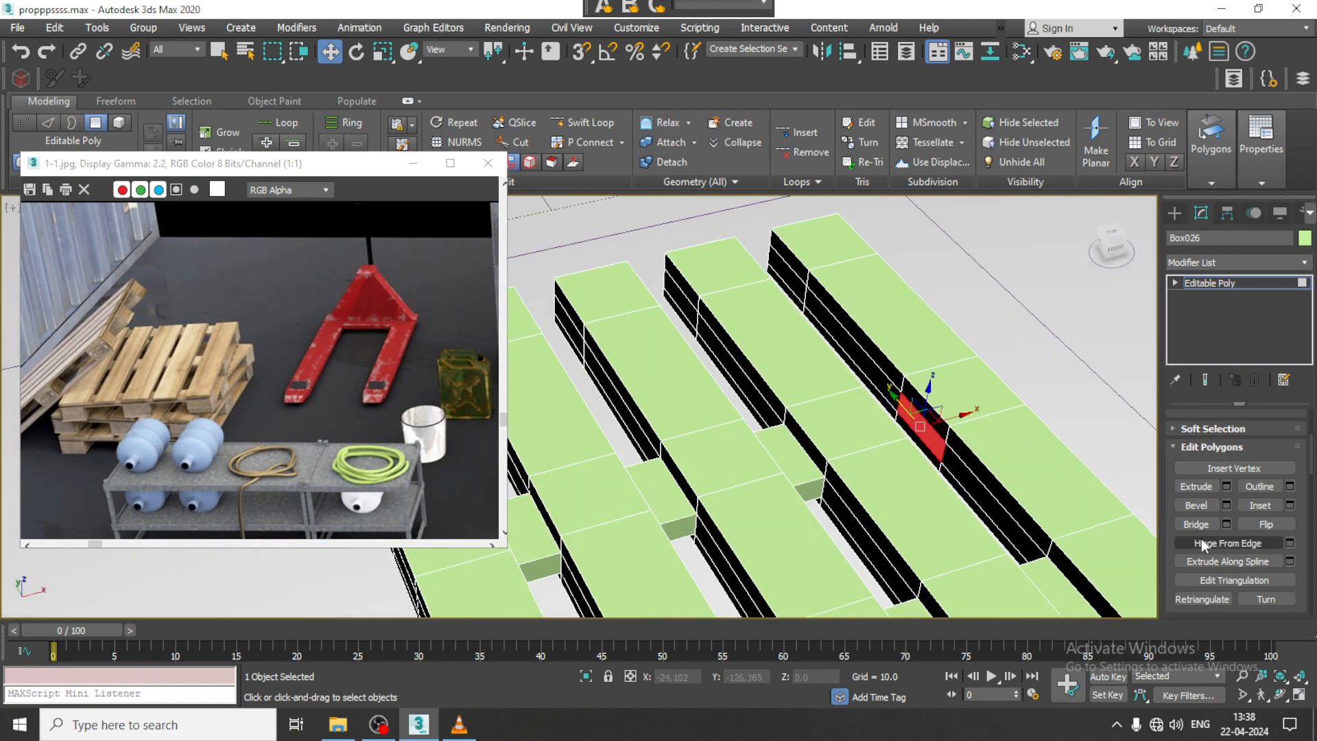
left_click(1196, 526)
Bridge the facing middle-band polygons at the rear ends across both gaps between the first, second and third planks.
middle_click_drag(827, 374, 861, 441)
scroll(862, 441, "up", 4)
scroll(729, 403, "down", 3)
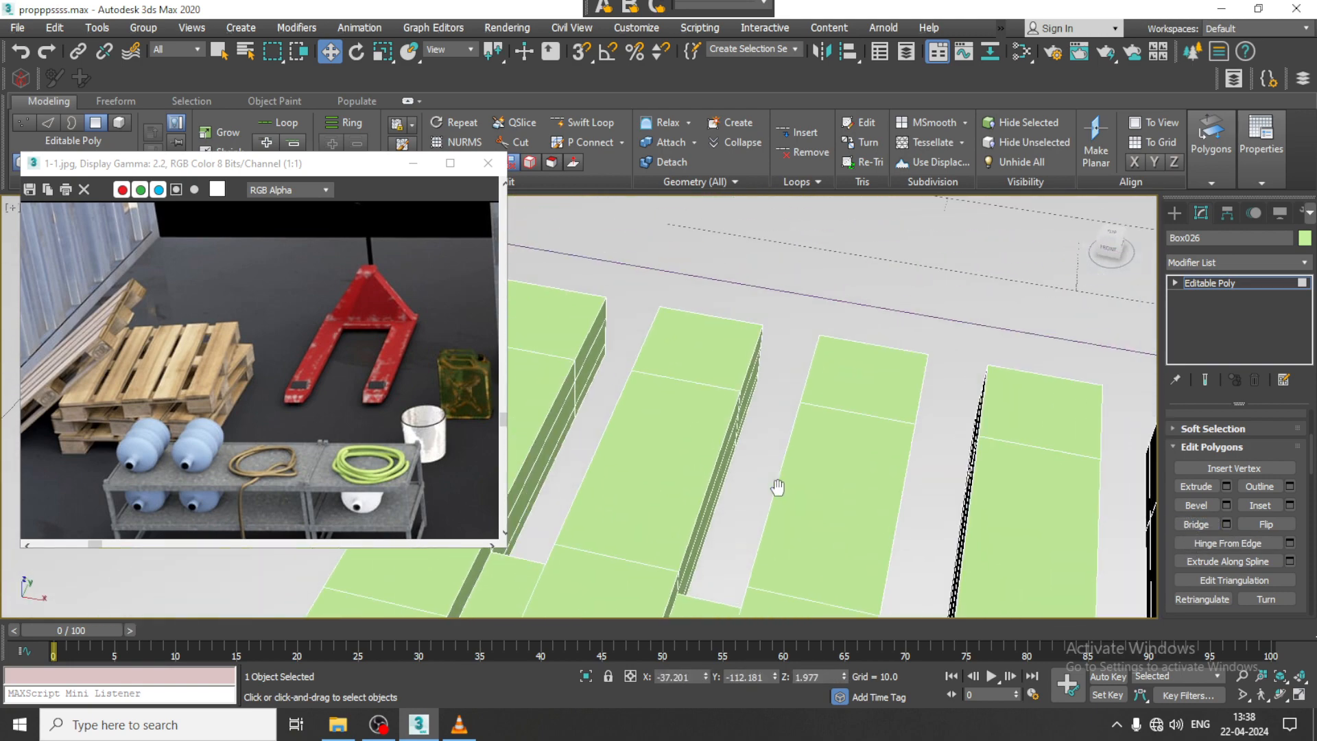
scroll(692, 370, "up", 2)
scroll(661, 394, "up", 3)
middle_click_drag(660, 394, 810, 386)
left_click(673, 374)
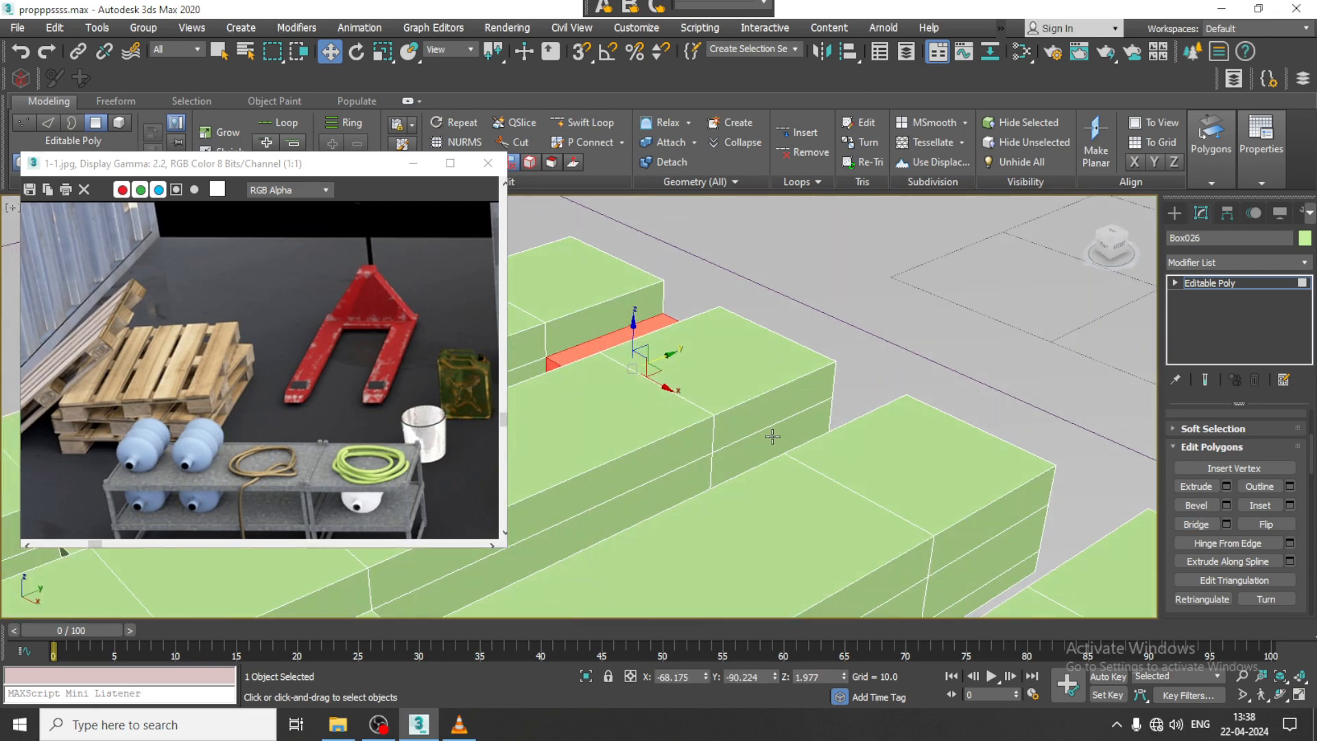
middle_click_drag(782, 432, 604, 446, "alt")
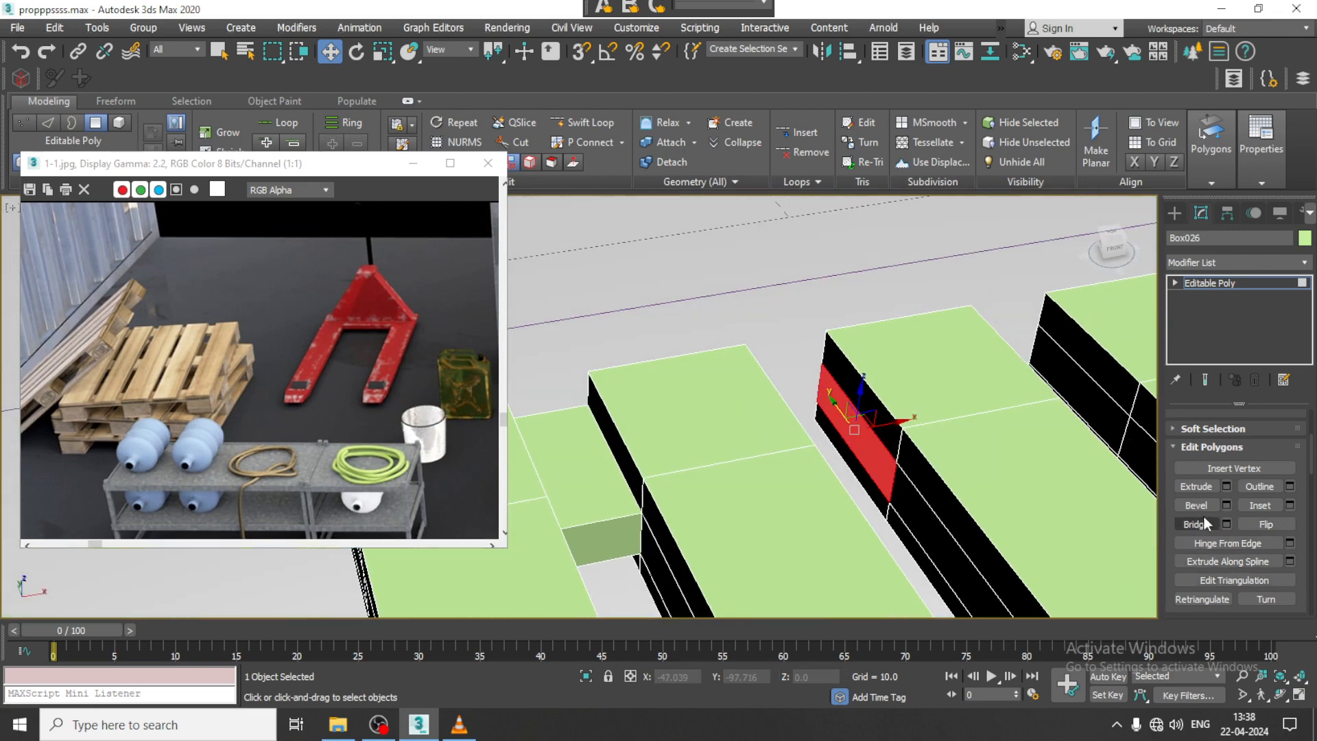
Bridge the facing middle-band polygons at the rear ends across both gaps between the third, fourth and fifth planks.
middle_click_drag(1050, 480, 981, 467, "alt")
left_click(968, 498)
scroll(981, 466, "up", 4)
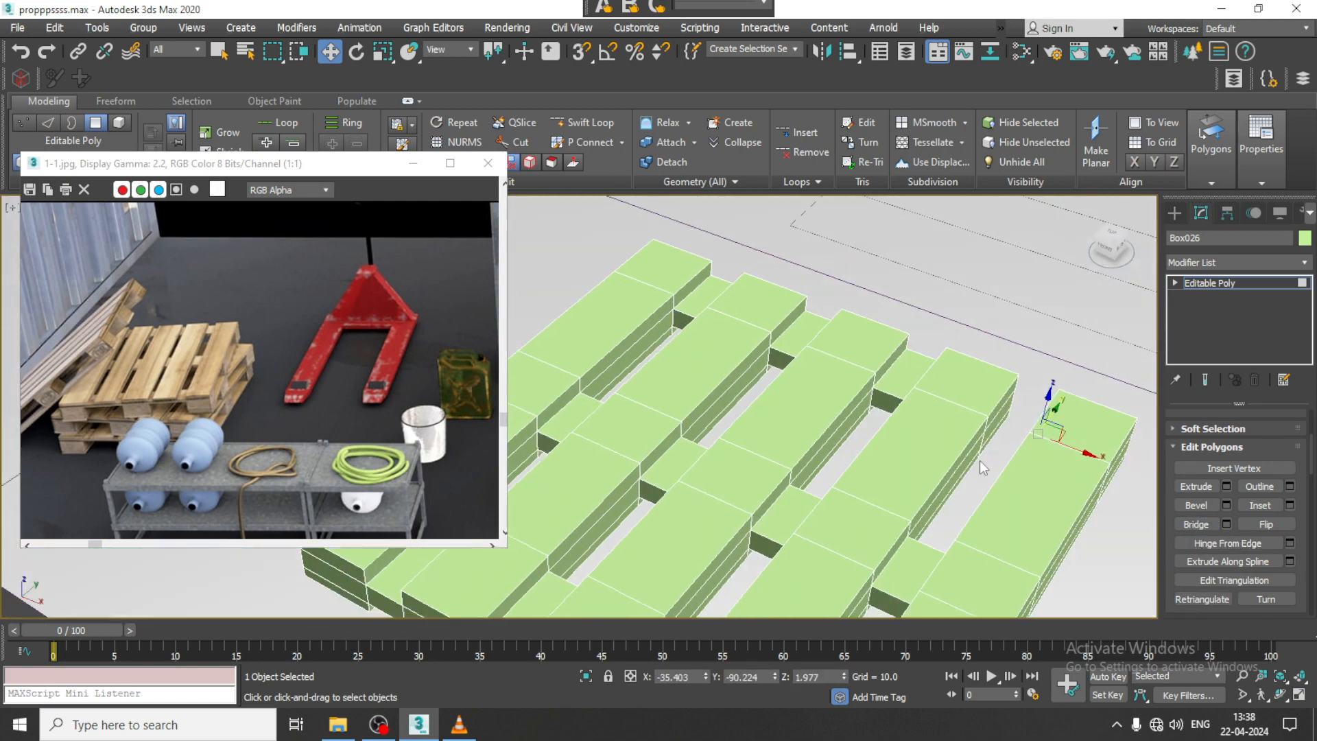
left_click(998, 423)
scroll(848, 401, "down", 8)
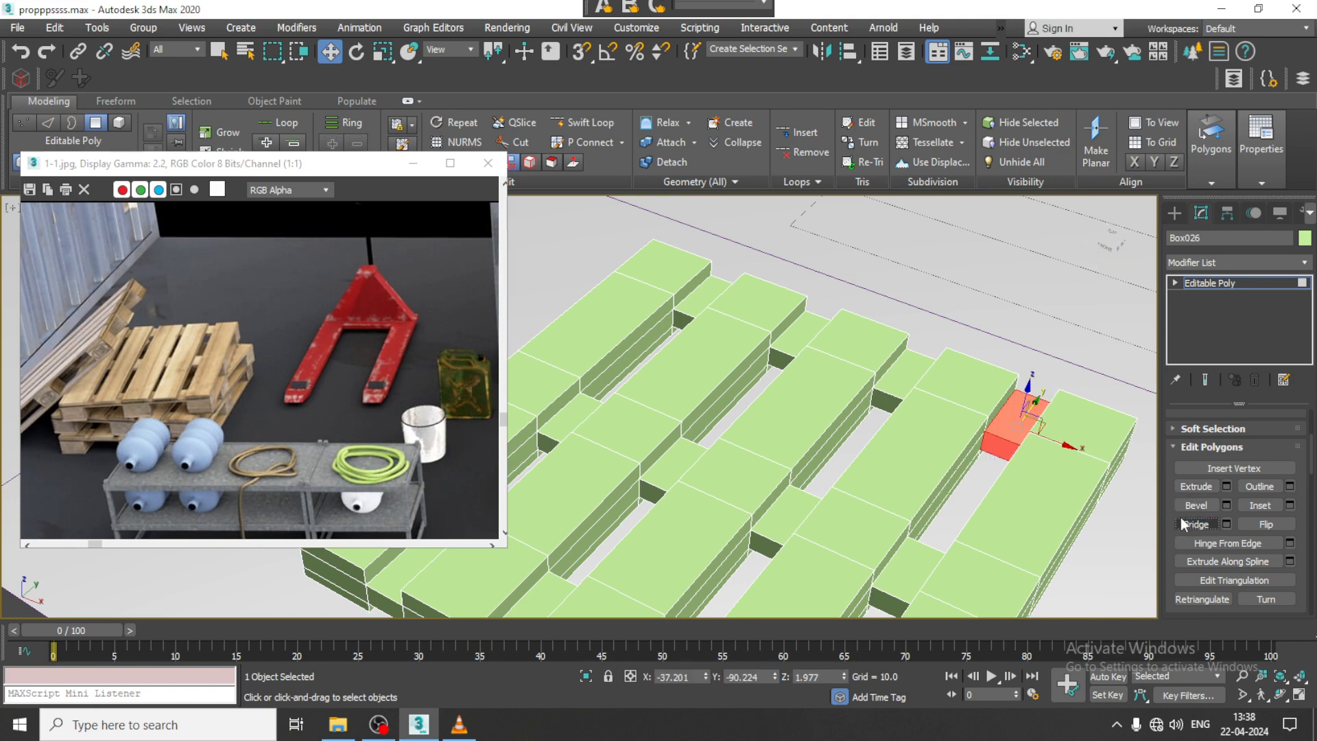
Isolate the pallet and frame it in the maximized Front view.
middle_click_drag(848, 401, 826, 346, "alt")
scroll(817, 373, "up", 5)
key("alt+w")
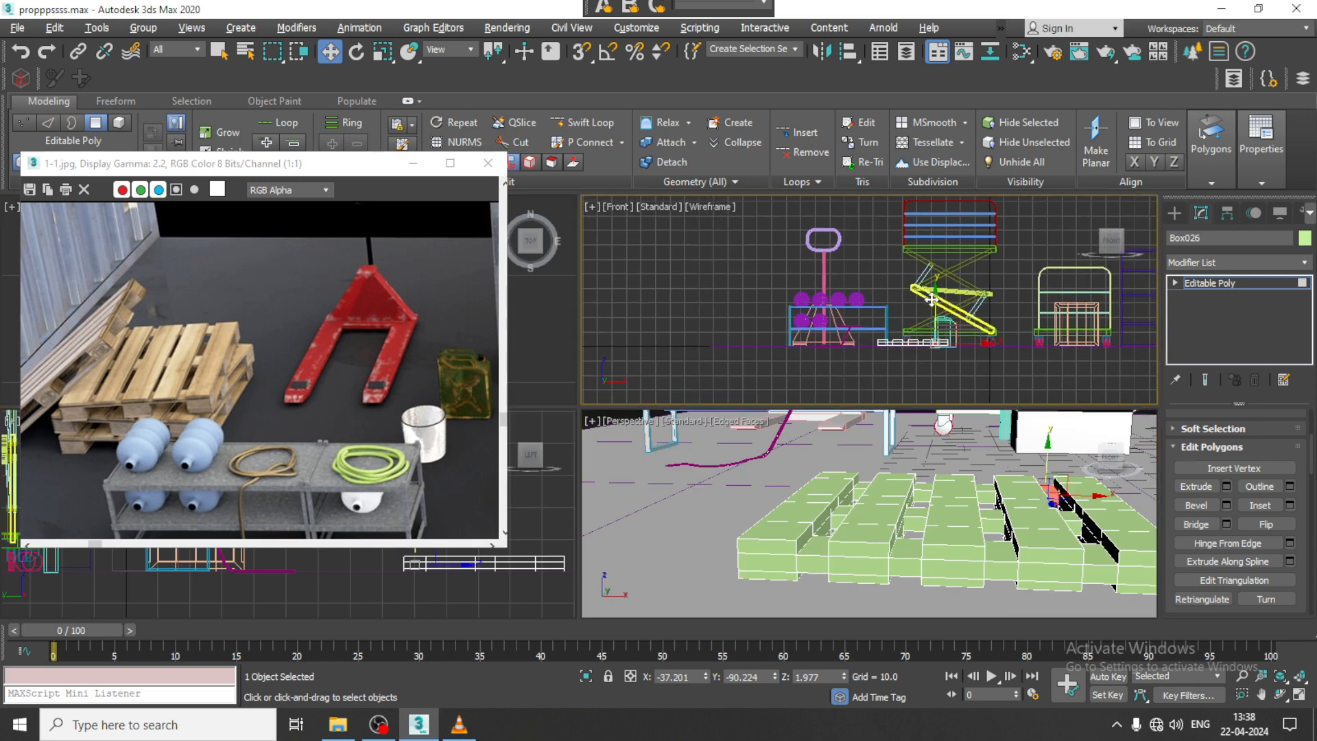
middle_click(857, 343)
key("alt+w")
key("z")
key("alt+q")
scroll(886, 331, "down", 8)
scroll(842, 404, "down", 4)
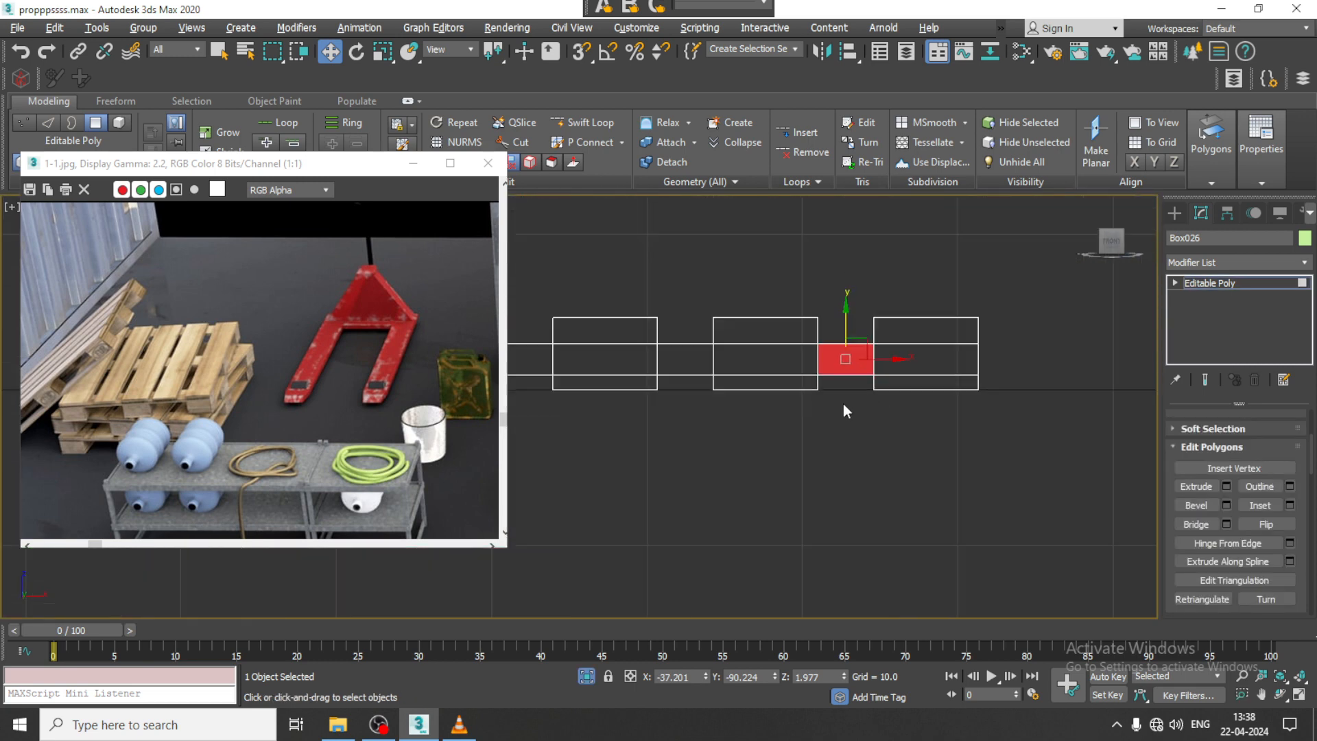
Raise the bottom vertices of the second and fourth planks by about 0.85 units, thinning those planks from below.
key("1")
scroll(868, 436, "down", 2)
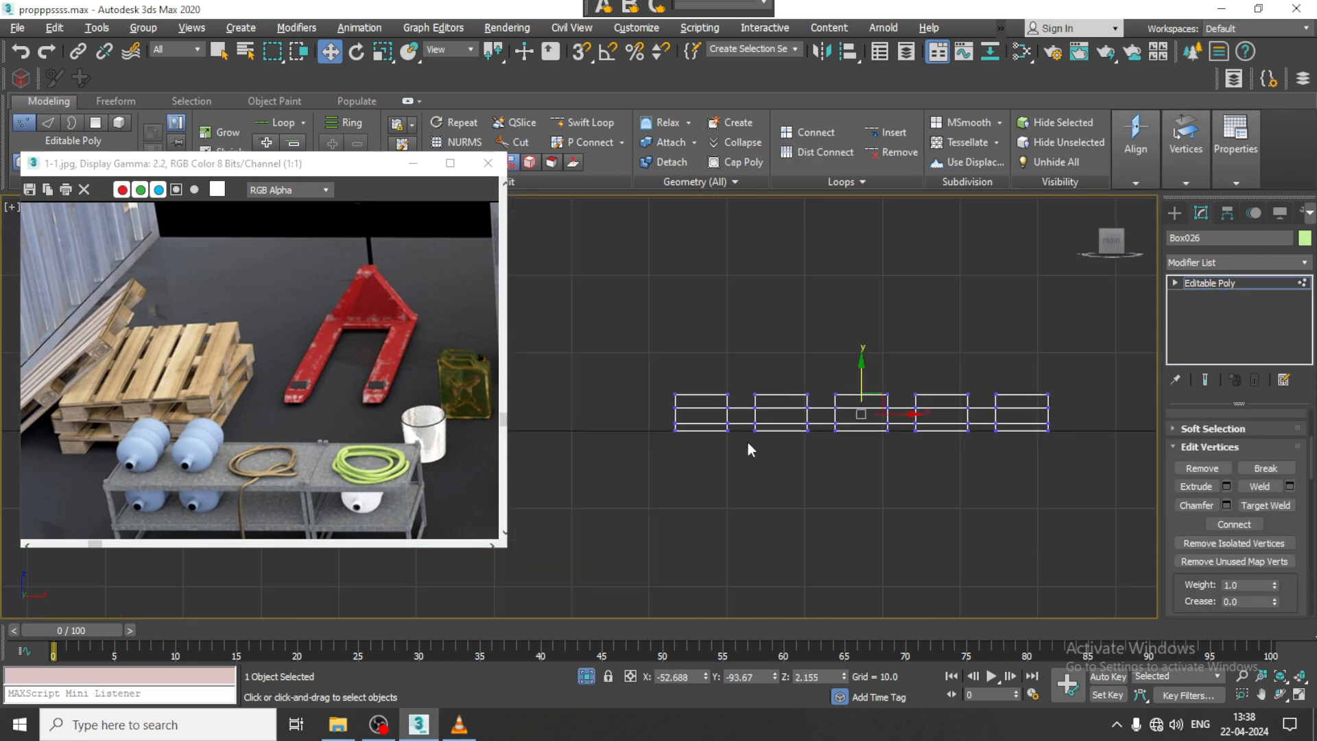
left_click_drag(827, 435, 827, 431)
scroll(828, 429, "up", 3)
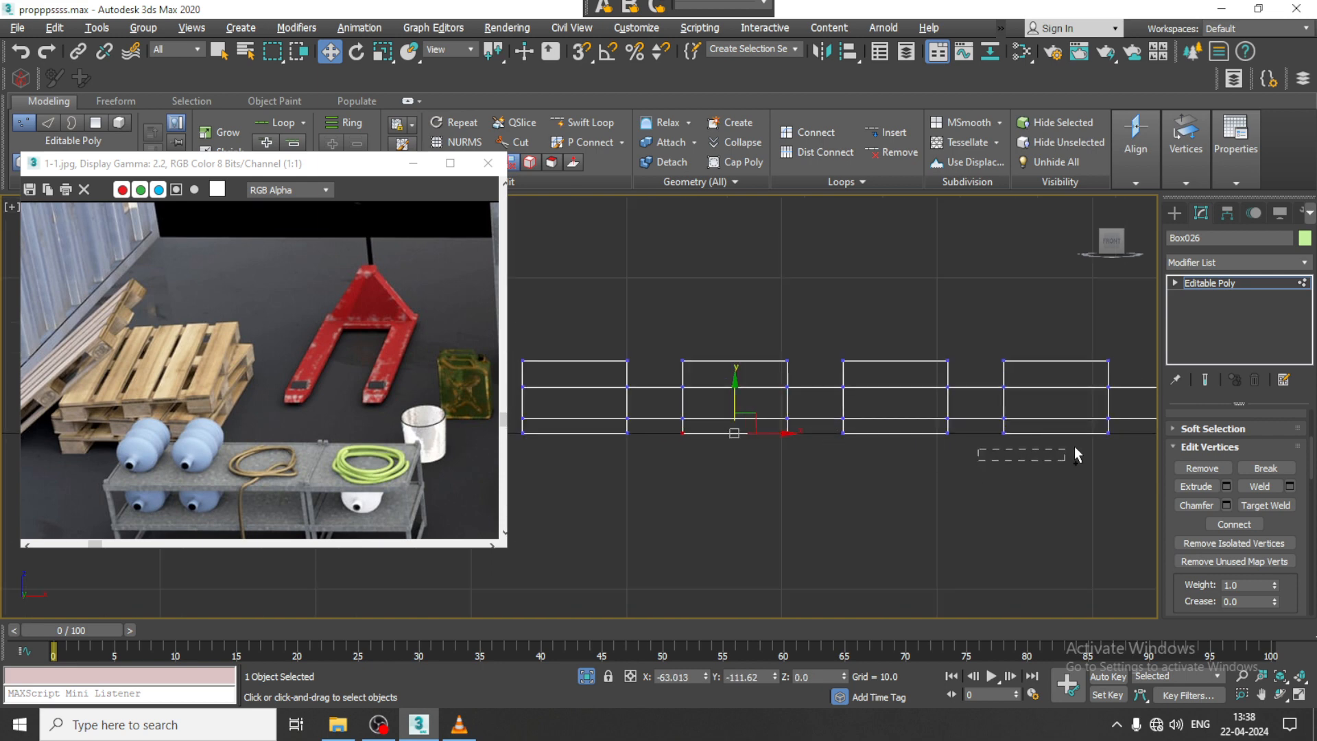
left_click_drag(1142, 429, 1142, 430, "ctrl")
left_click_drag(898, 394, 902, 382)
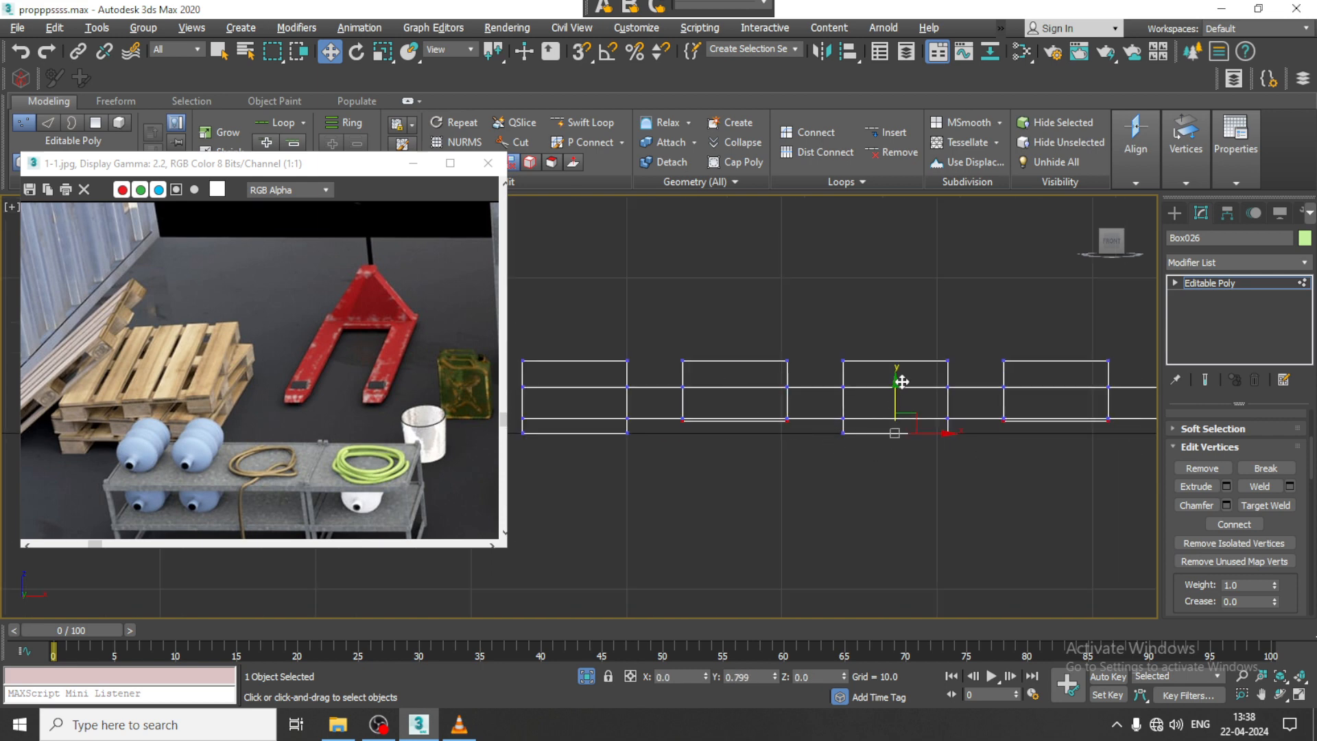
middle_click_drag(946, 506, 1007, 433)
In the Perspective view, bridge the first plank's outer and inner middle-band polygons between the middle and rear crosspieces to cut an opening.
key("alt+w")
middle_click(990, 523)
key("alt+w")
scroll(892, 426, "down", 8)
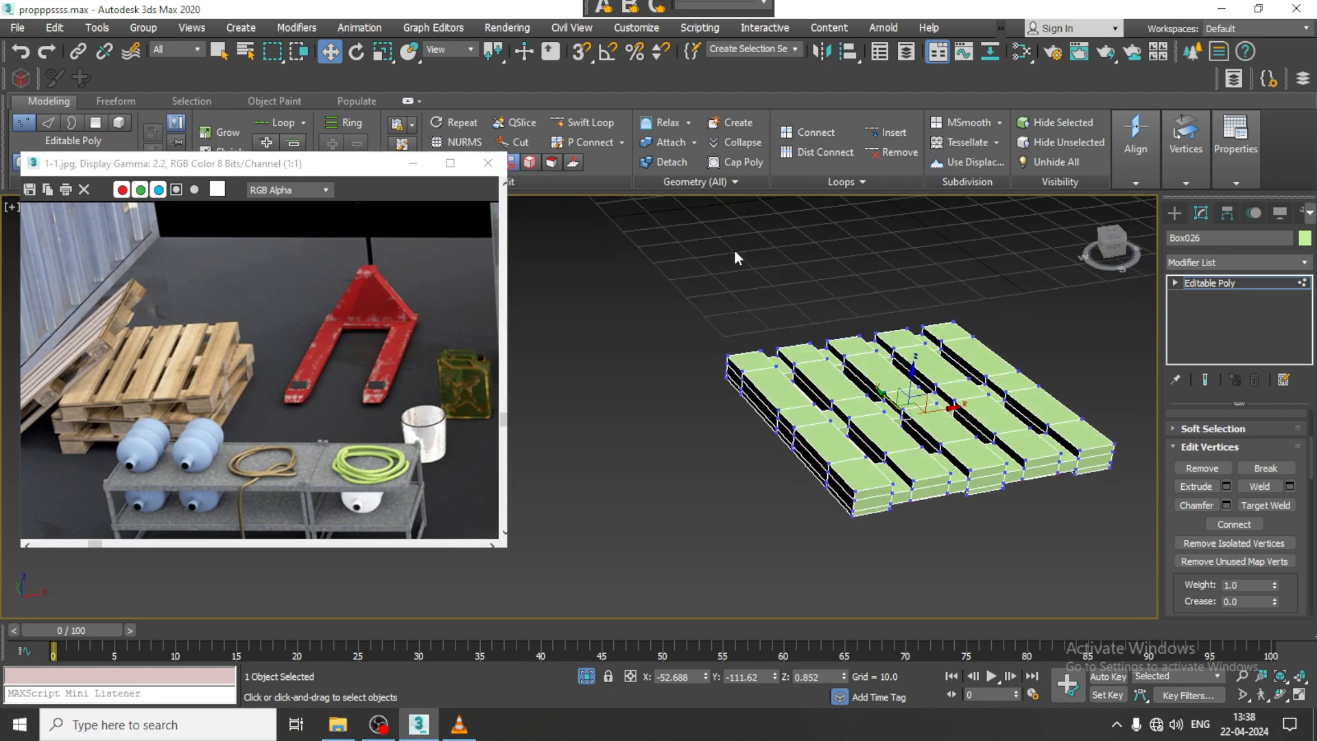
middle_click_drag(741, 458, 888, 419, "alt")
scroll(888, 420, "up", 5)
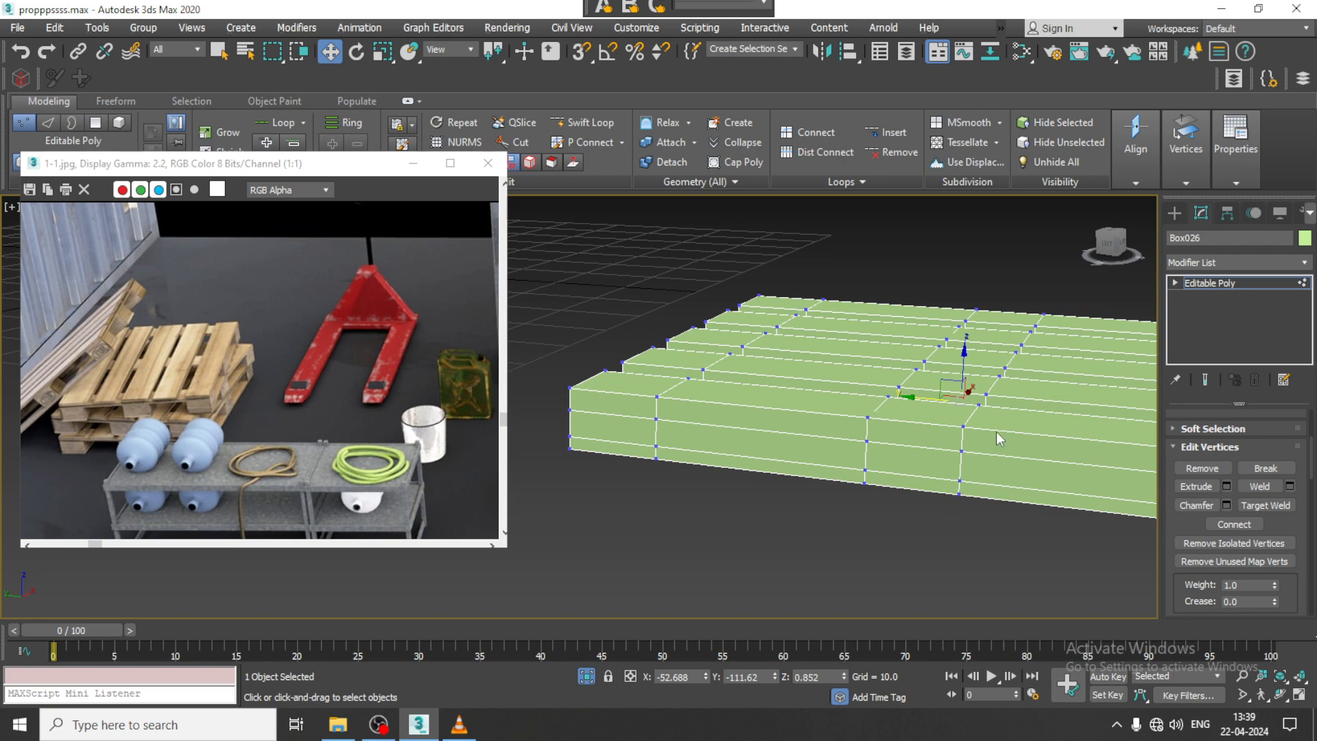
key("4")
left_click(768, 442)
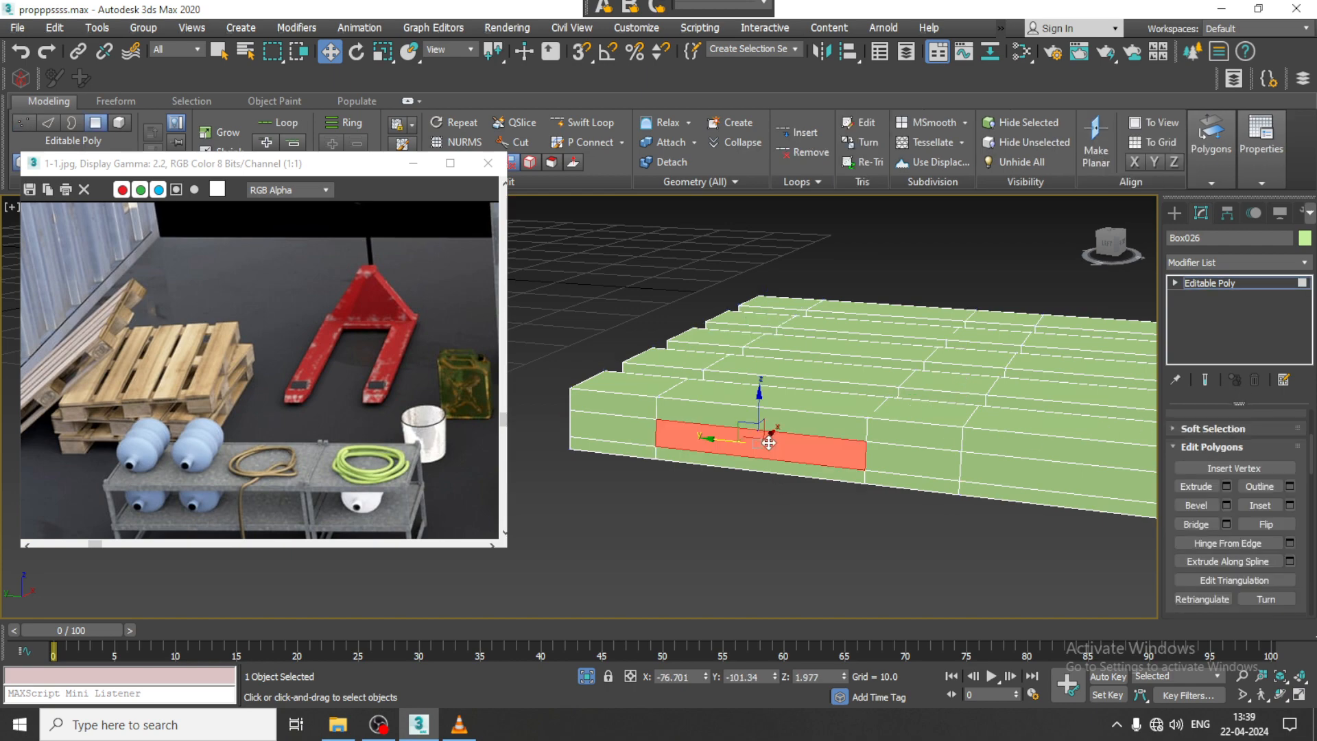
middle_click_drag(768, 416, 644, 435, "alt")
scroll(690, 473, "up", 3)
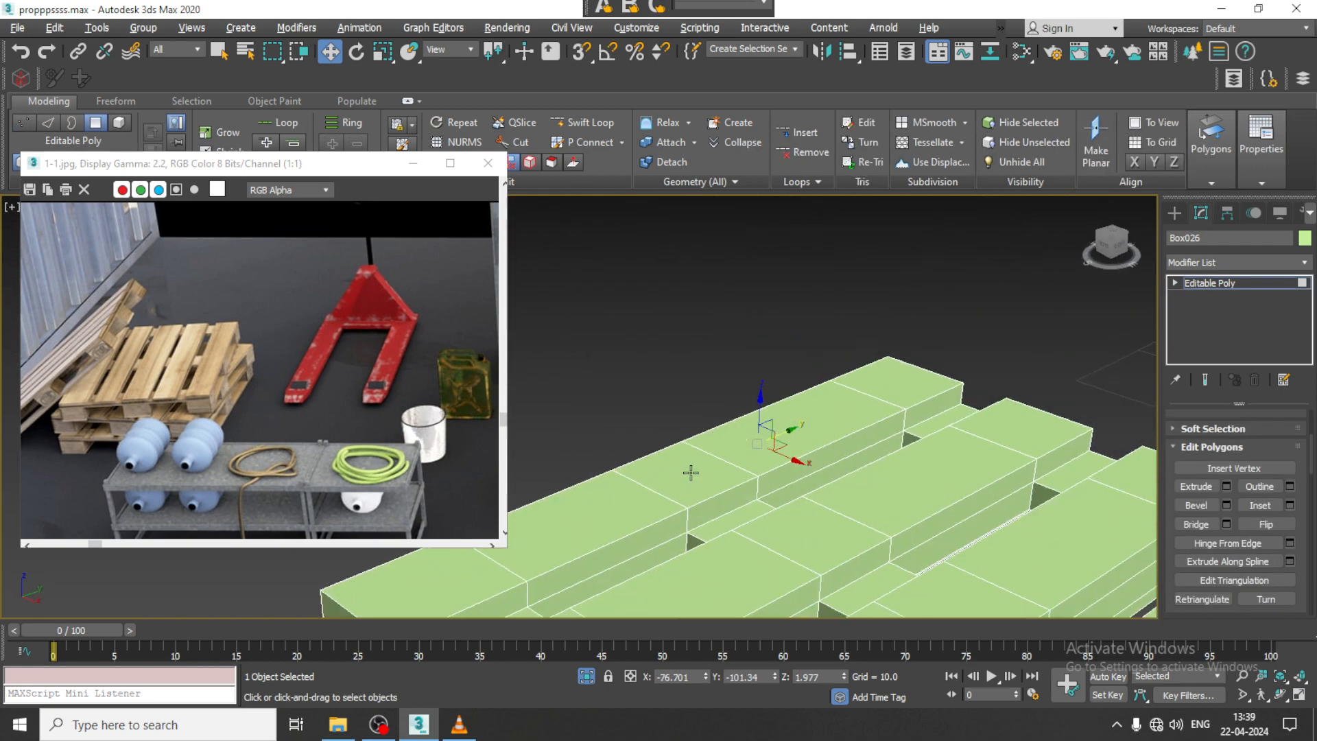
left_click(827, 472)
left_click(1190, 525)
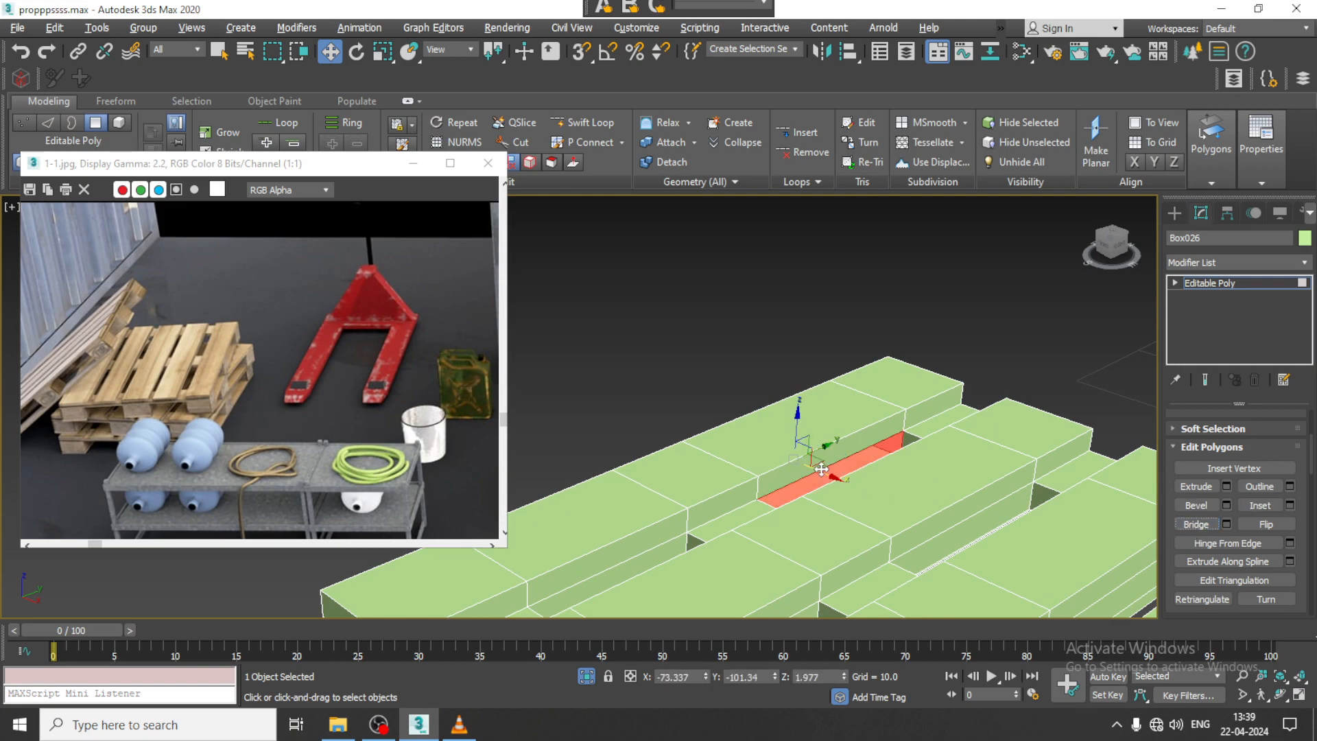
Bridge the first plank's outer and inner middle-band polygons between the front and middle crosspieces to cut an opening.
middle_click_drag(816, 488, 991, 457, "alt")
left_click(1053, 514)
middle_click_drag(1053, 515, 905, 416, "alt")
left_click(986, 460)
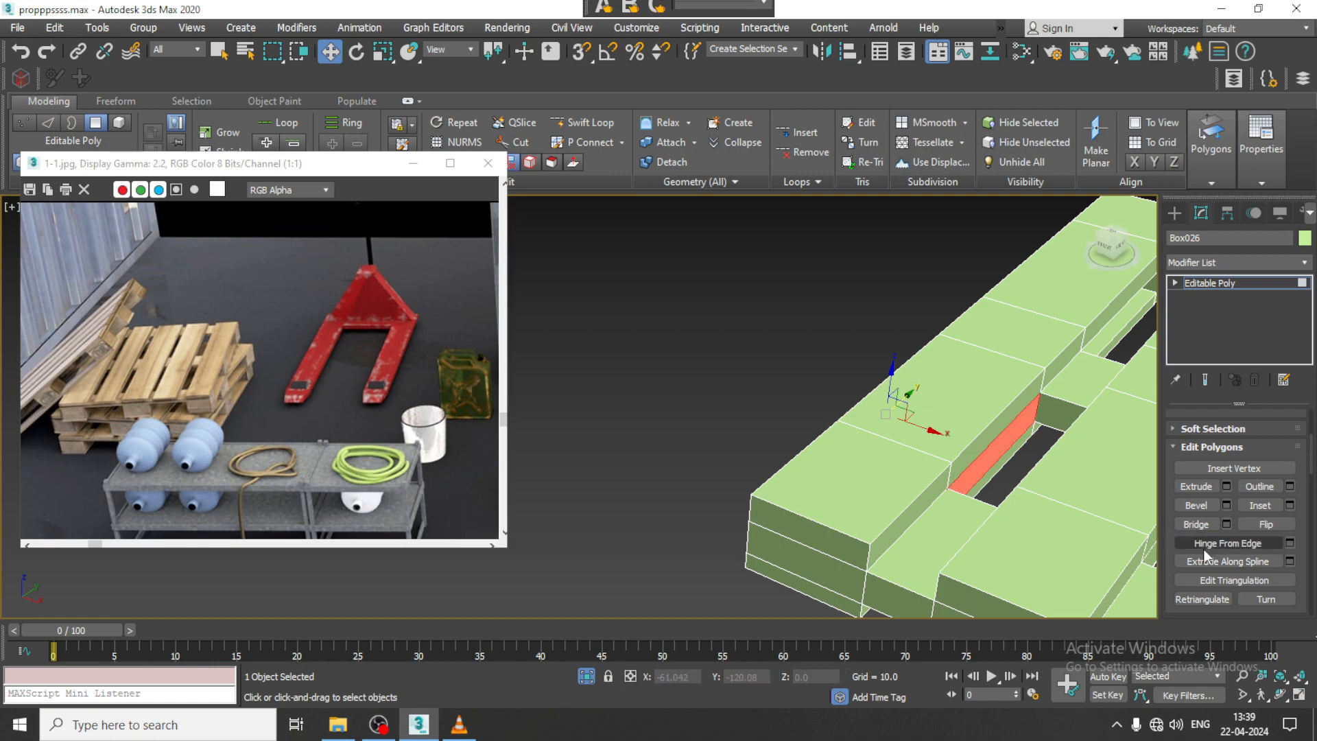
left_click(1196, 526)
Bridge the fifth plank's outer and inner middle-band polygons between the front and middle crosspieces to cut an opening.
scroll(653, 388, "up", 4)
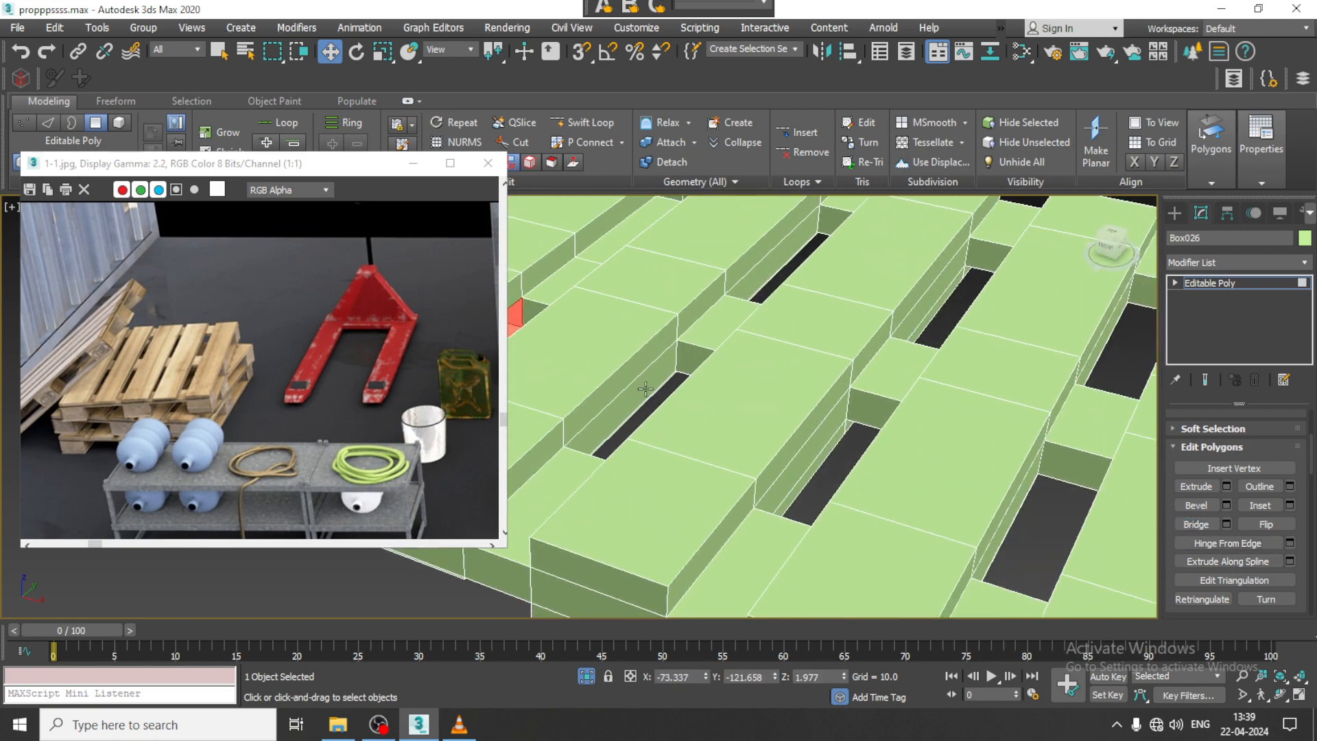
middle_click_drag(646, 389, 865, 436, "alt")
middle_click_drag(953, 426, 851, 454)
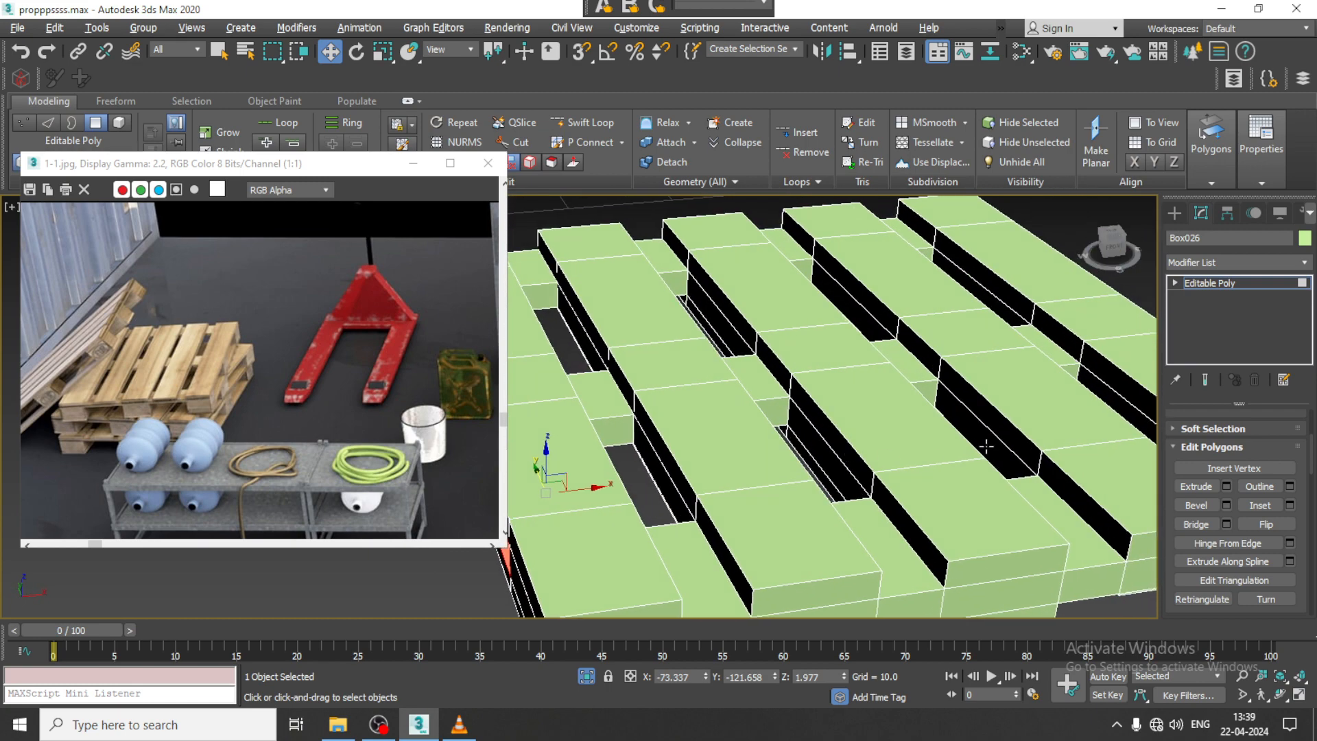
scroll(986, 446, "down", 5)
middle_click_drag(986, 446, 882, 330, "alt")
scroll(895, 449, "up", 2)
left_click(882, 437)
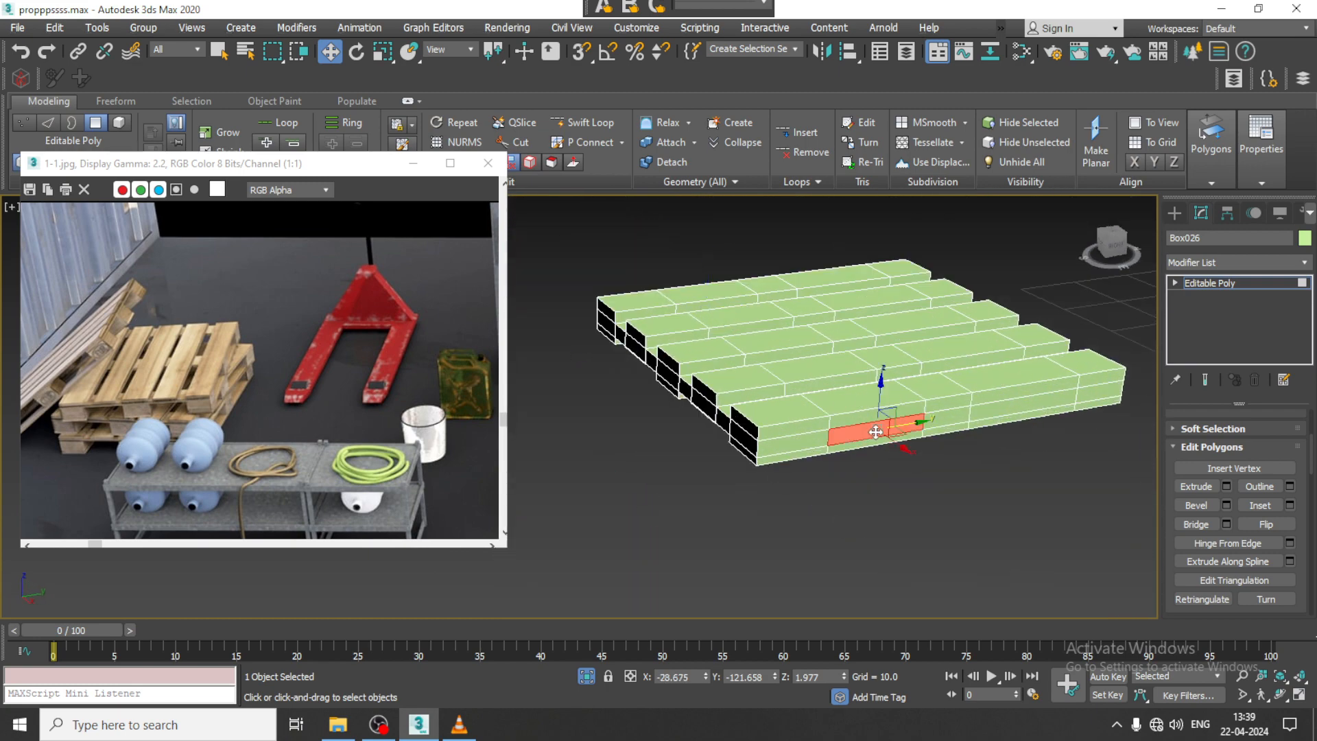
middle_click_drag(878, 437, 797, 410, "alt")
scroll(797, 410, "up", 3)
left_click(790, 377, "ctrl")
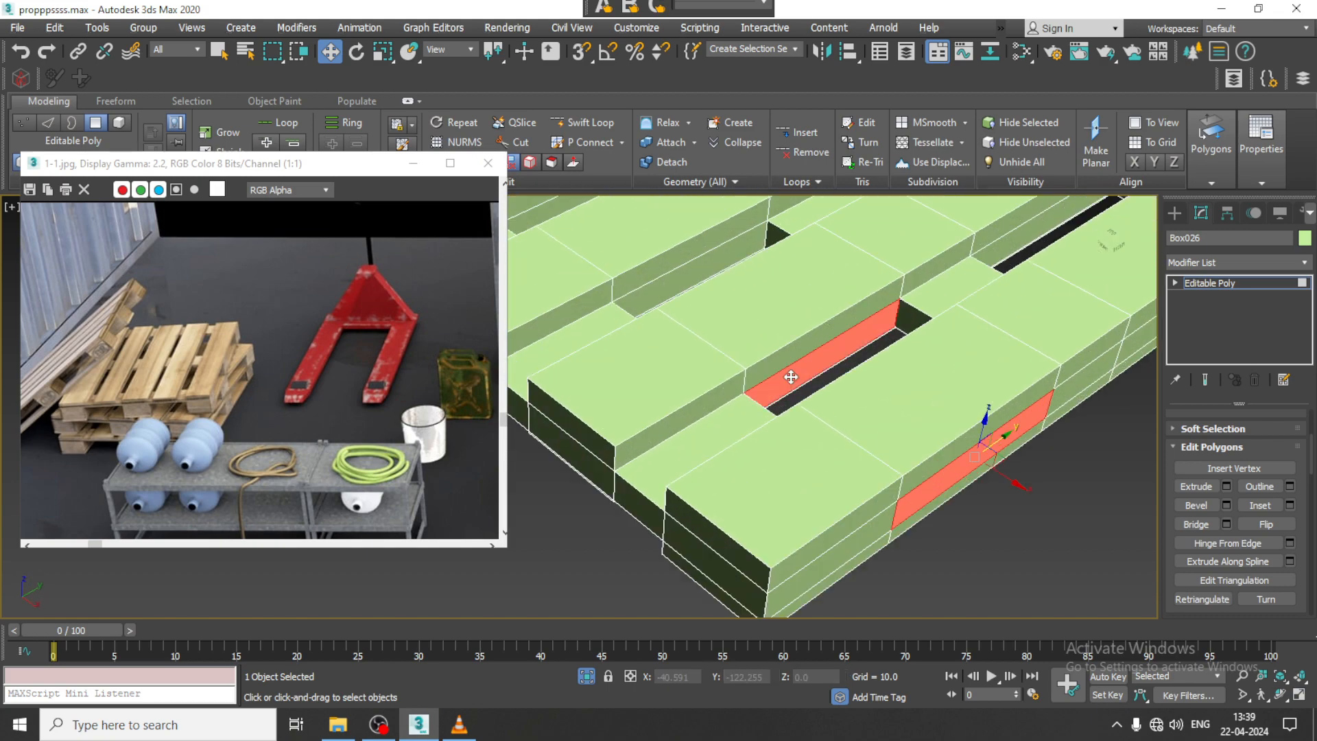
middle_click_drag(927, 453, 942, 424, "alt")
left_click(897, 444)
left_click(1003, 445, "ctrl")
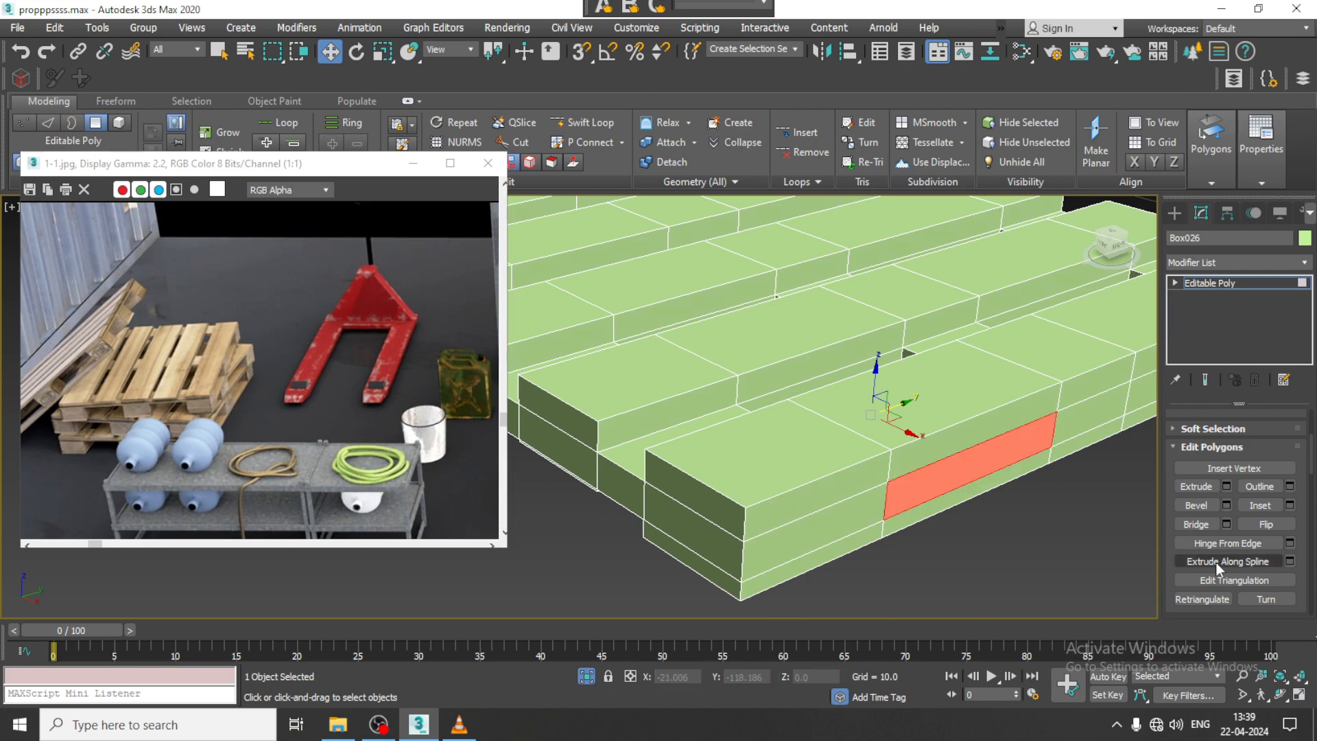
left_click(1196, 527)
Bridge the fifth plank's outer and inner middle-band polygons between the middle and rear crosspieces to cut an opening.
middle_click_drag(1052, 454, 674, 469)
left_click(852, 411)
middle_click_drag(732, 406, 836, 441, "alt")
left_click(822, 449)
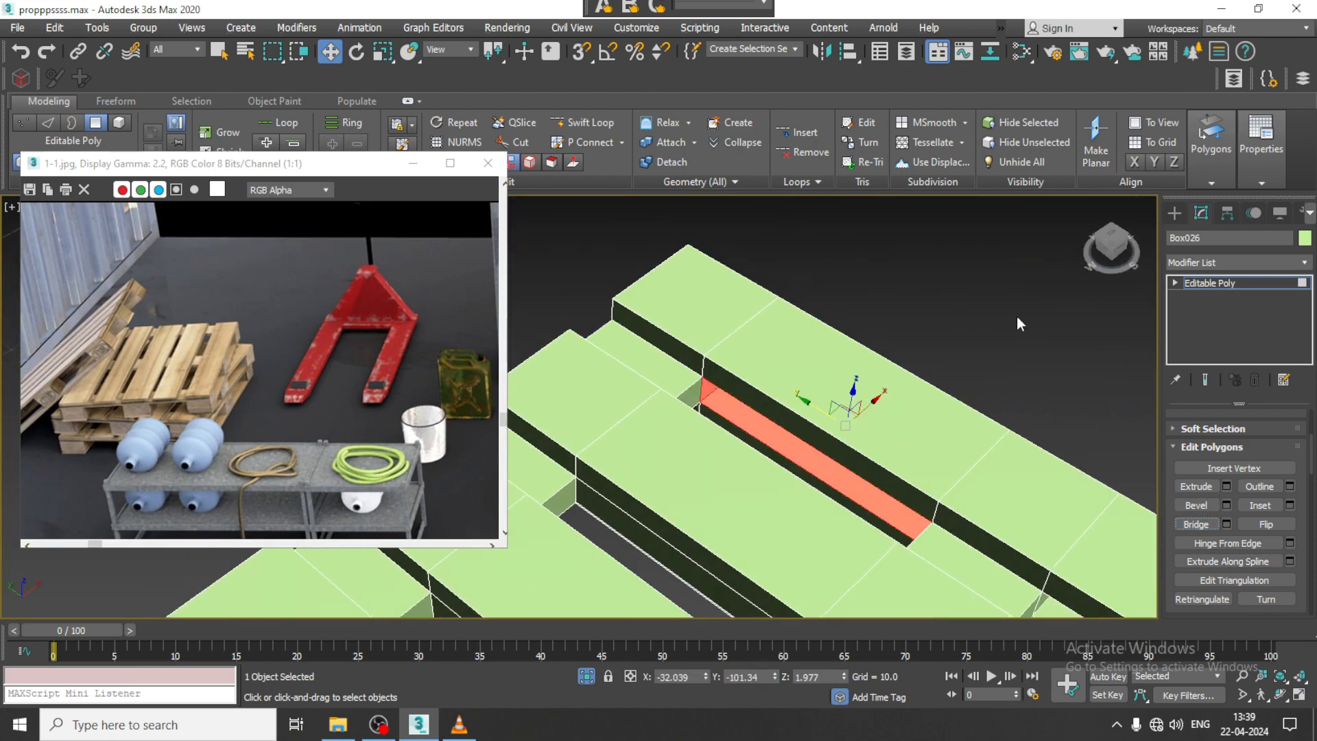
End the isolation to show all props again and leave polygon editing on the pallet.
right_click(1005, 299)
left_click(1037, 157)
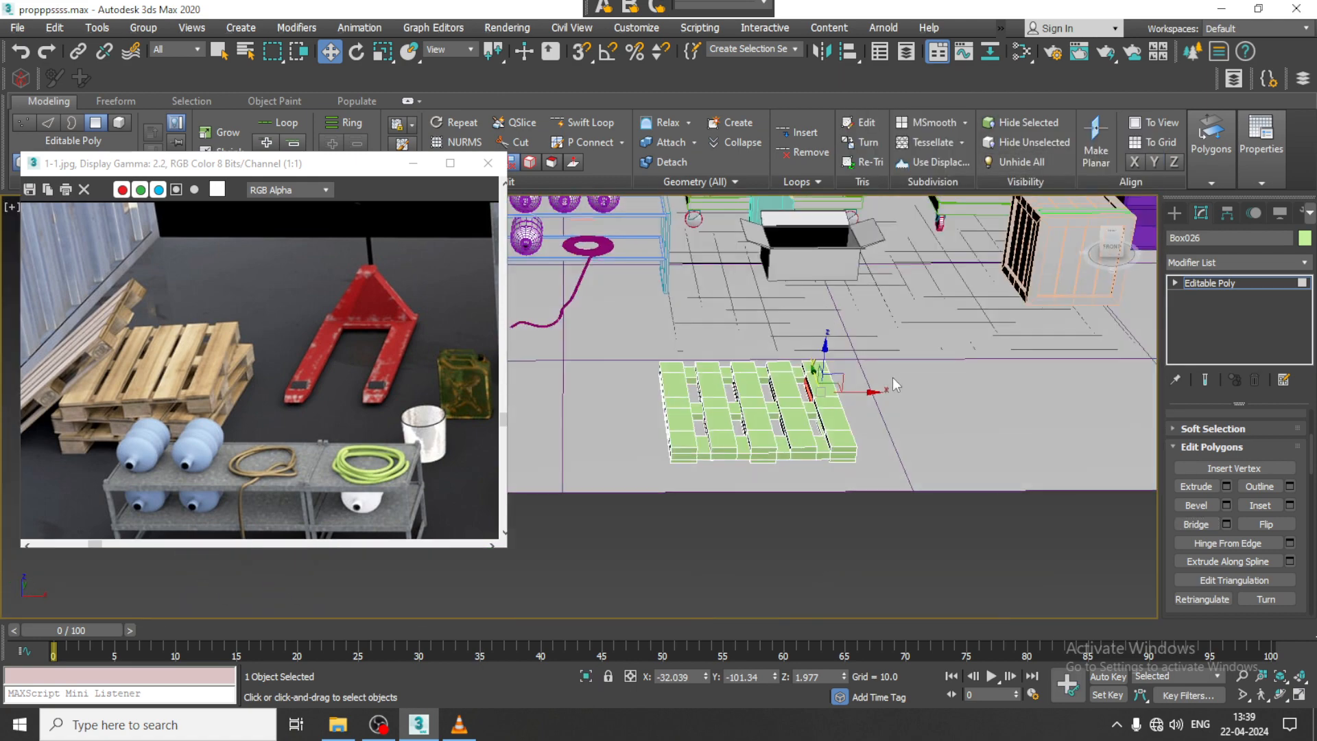
scroll(793, 373, "down", 6)
scroll(945, 479, "up", 2)
middle_click_drag(799, 494, 1018, 418, "alt")
left_click(1245, 283)
Move the finished pallet along X to about 115, onto the clear floor area past the crate and shelf.
scroll(817, 493, "down", 3)
middle_click_drag(803, 494, 826, 495, "alt")
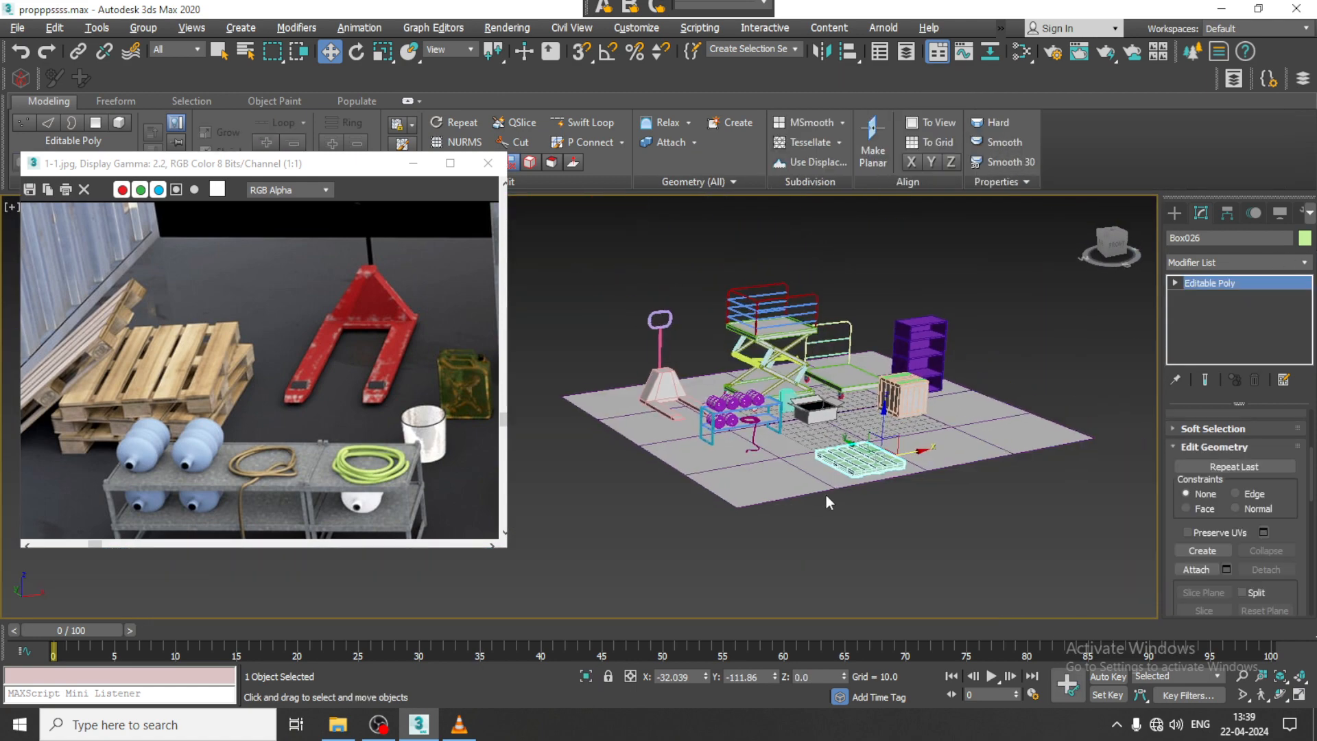
scroll(825, 495, "up", 3)
middle_click_drag(938, 444, 840, 466)
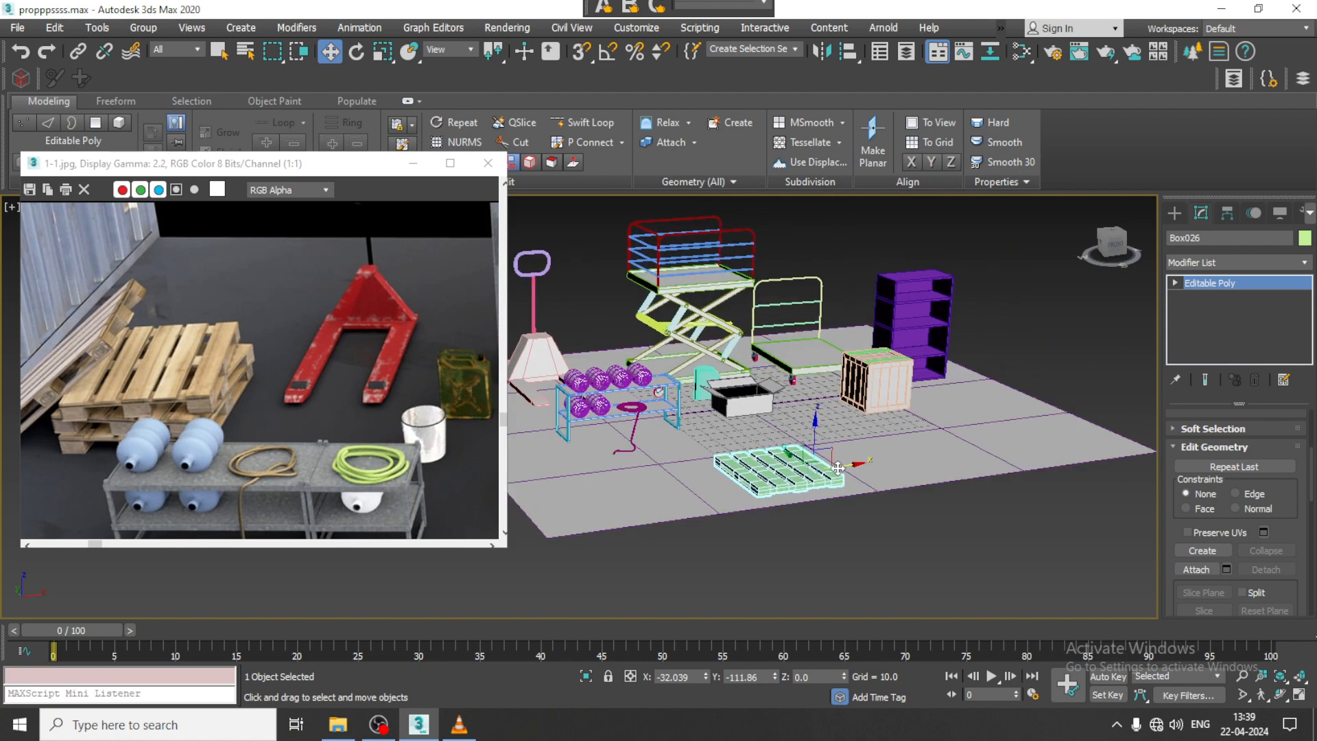
left_click_drag(838, 469, 974, 444)
scroll(967, 439, "up", 4)
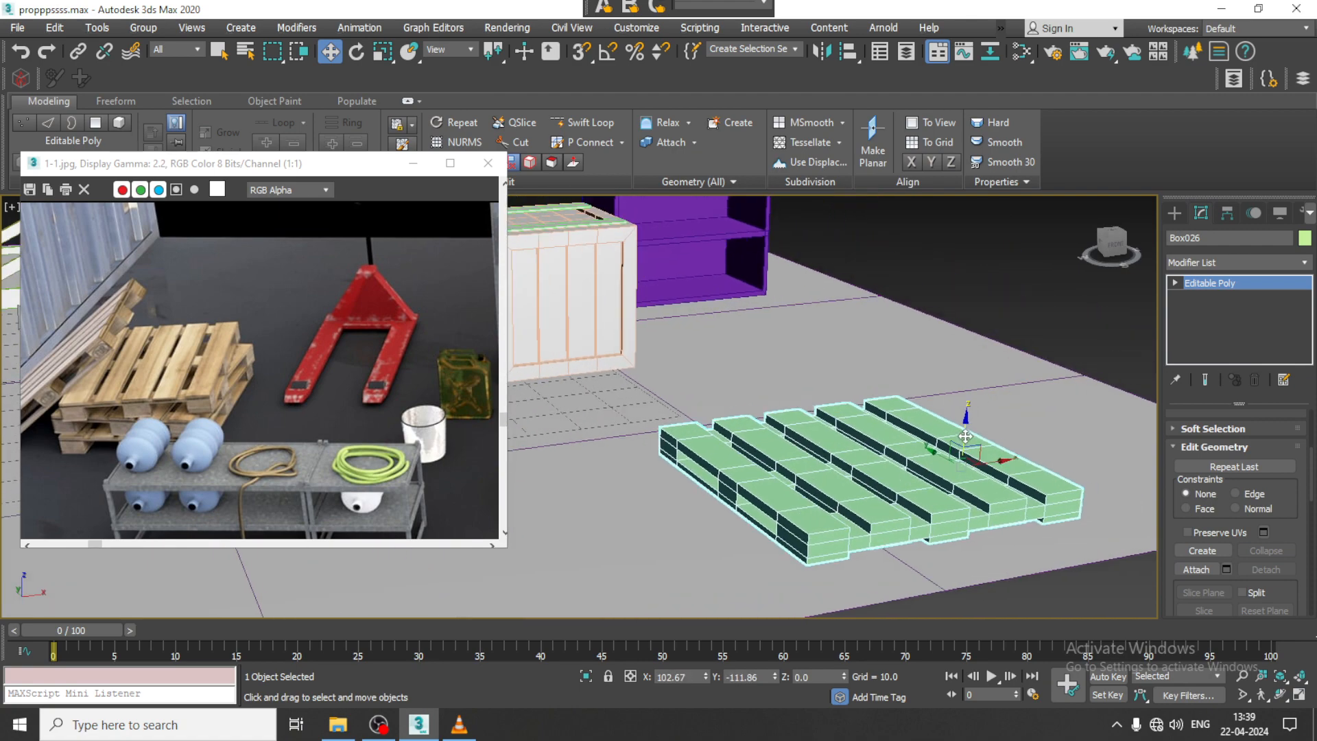
left_click_drag(1059, 443, 1034, 421)
middle_click_drag(1035, 420, 1020, 449, "alt")
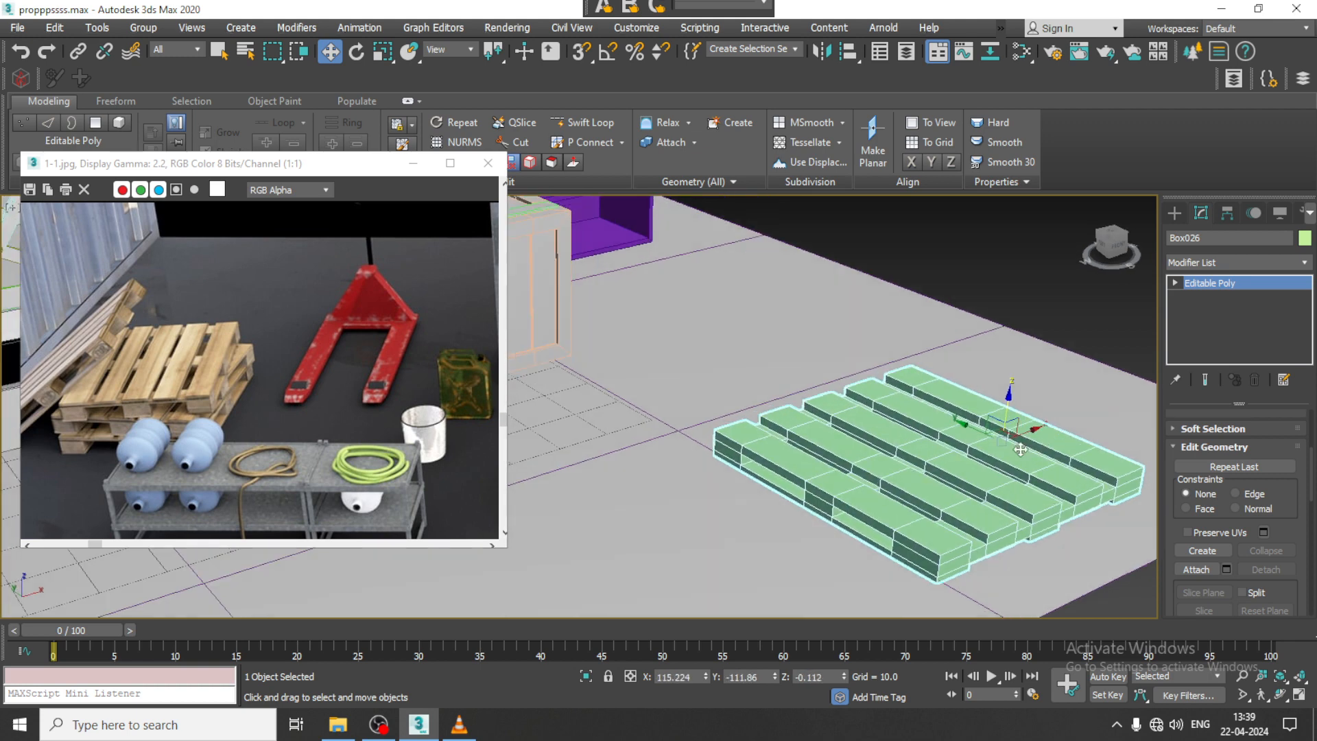
Copy the pallet straight up along Z and lower the copy until it rests on the original pallet.
left_click_drag(1009, 405, 989, 444, "shift")
left_click(658, 431)
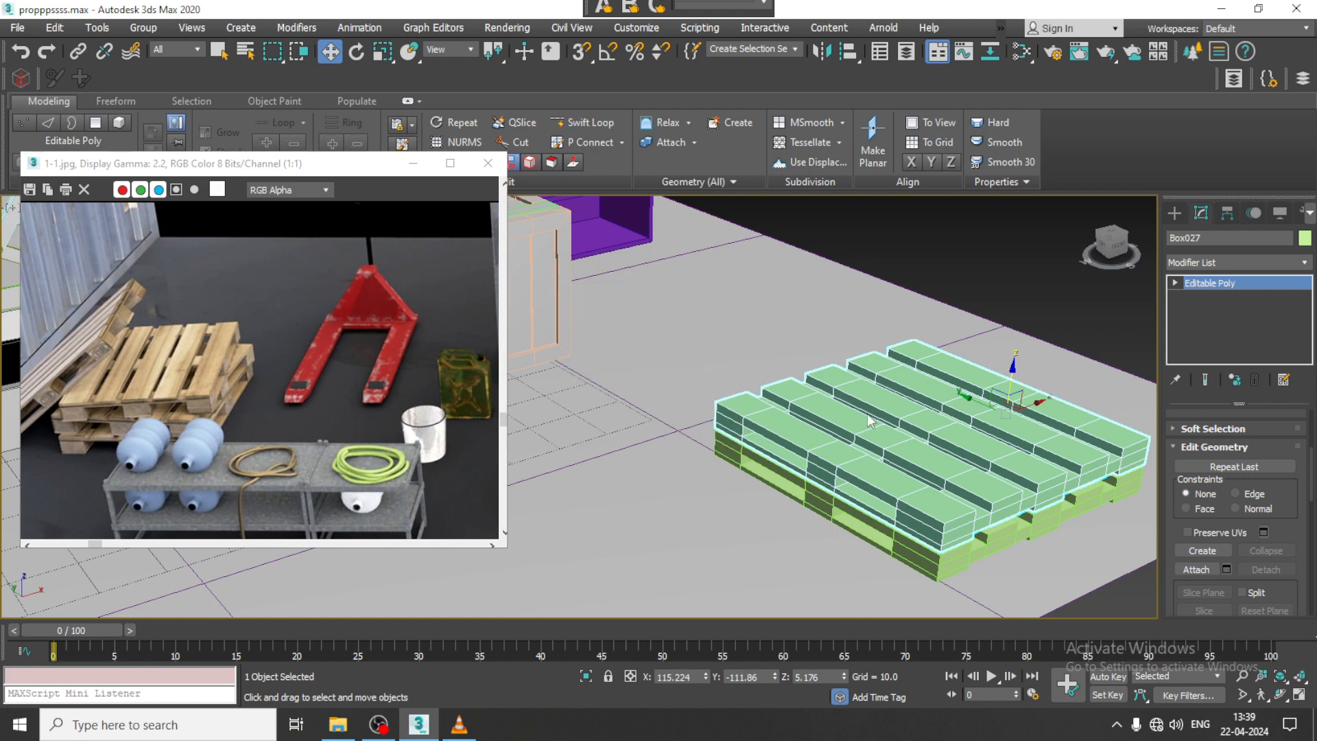
key("e")
middle_click_drag(974, 439, 964, 399, "alt")
scroll(964, 399, "up", 3)
key("w")
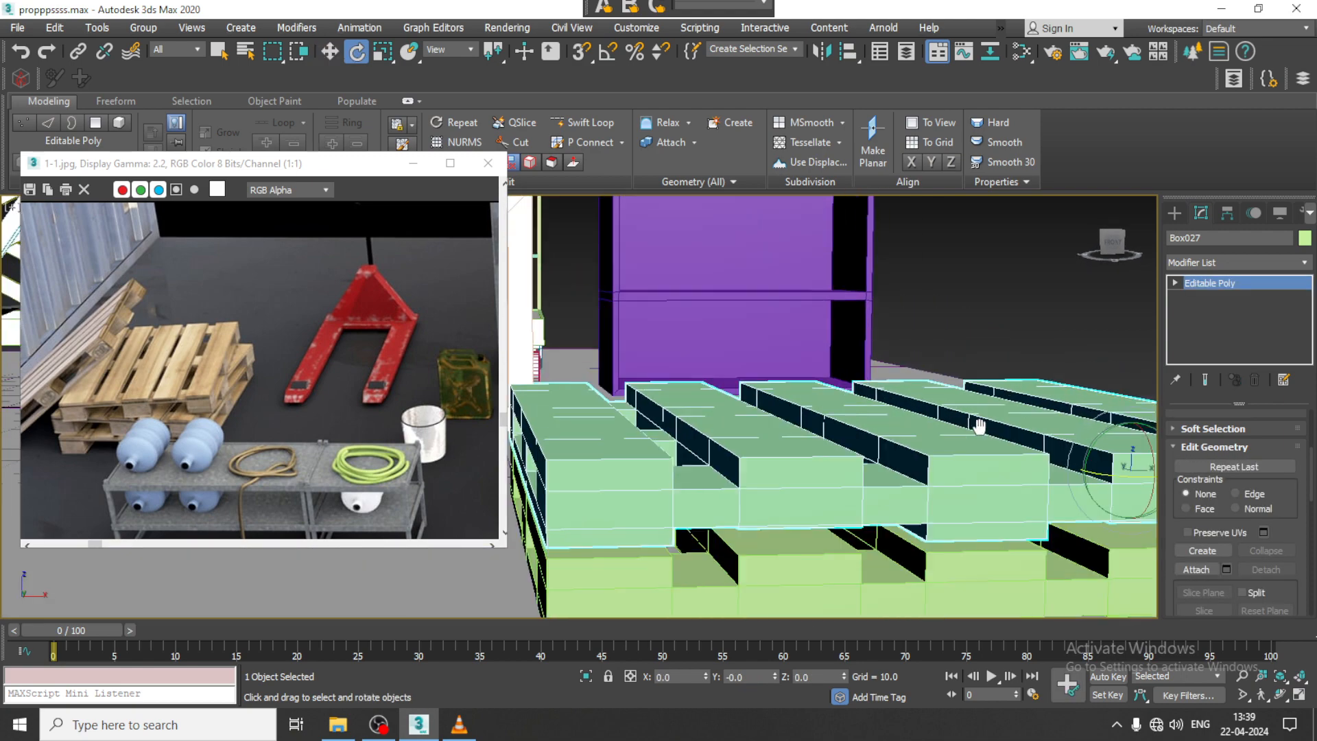
scroll(1039, 419, "up", 3)
scroll(1109, 415, "down", 5)
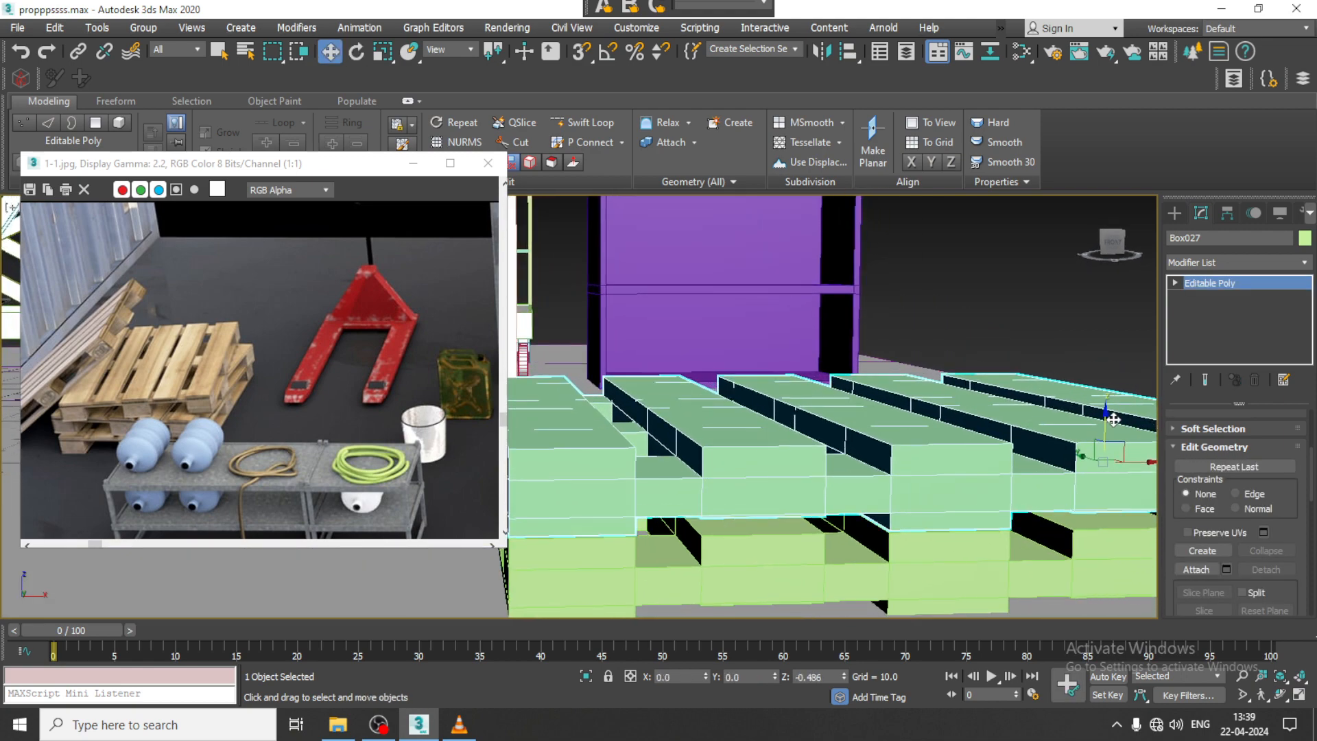
Rotate the second pallet slightly about its vertical axis so it sits unevenly on the first.
middle_click_drag(1109, 415, 1071, 461, "alt")
key("e")
left_click_drag(1080, 453, 1060, 450)
key("w")
Copy the second pallet upward to a Z of about 9.4 and rotate this third pallet slightly the opposite way.
mouse_move(1079, 332)
left_mouse_down("shift")
mouse_move(1088, 295)
mouse_move(1114, 354)
left_mouse_up("shift")
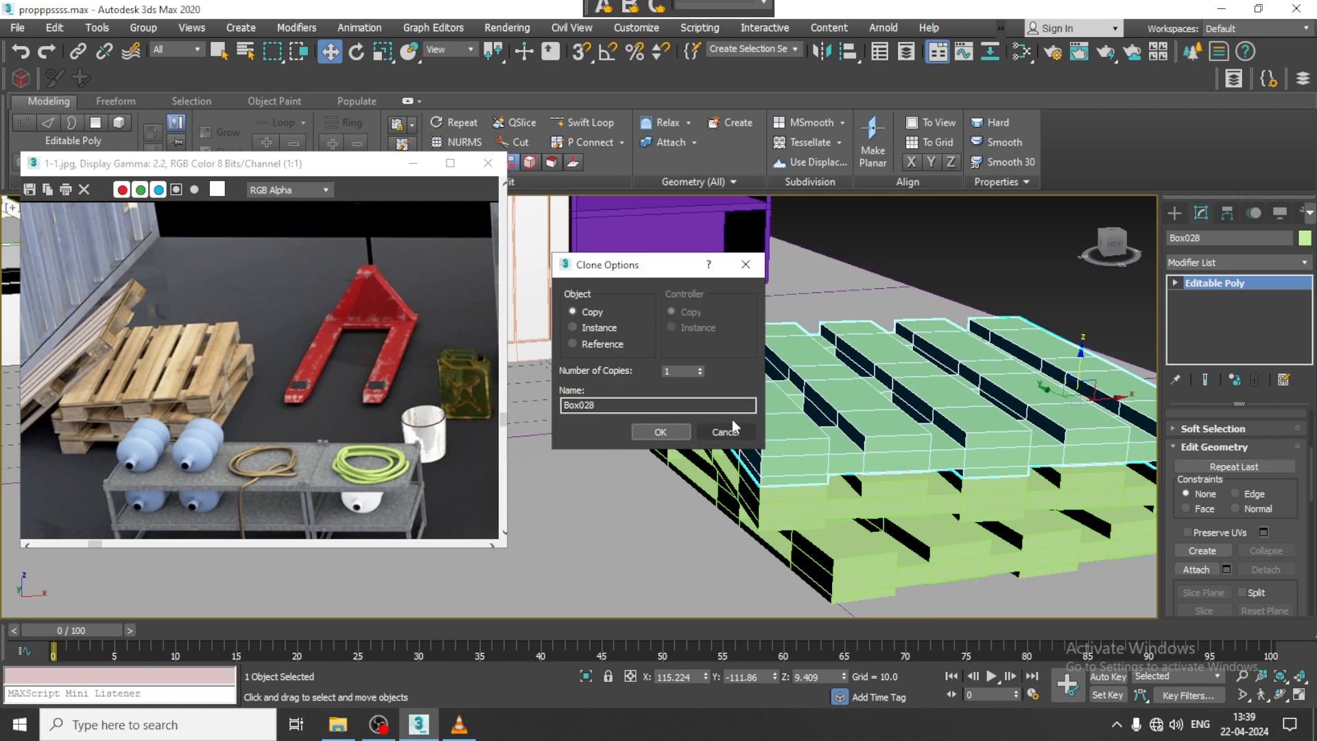
left_click(666, 437)
key("e")
left_click_drag(1044, 413, 1063, 414)
key("w")
Copy two of the stacked pallets upward together and settle the copies on top to make a five-pallet stack.
scroll(971, 418, "down", 3)
middle_click_drag(967, 432, 1051, 416, "alt")
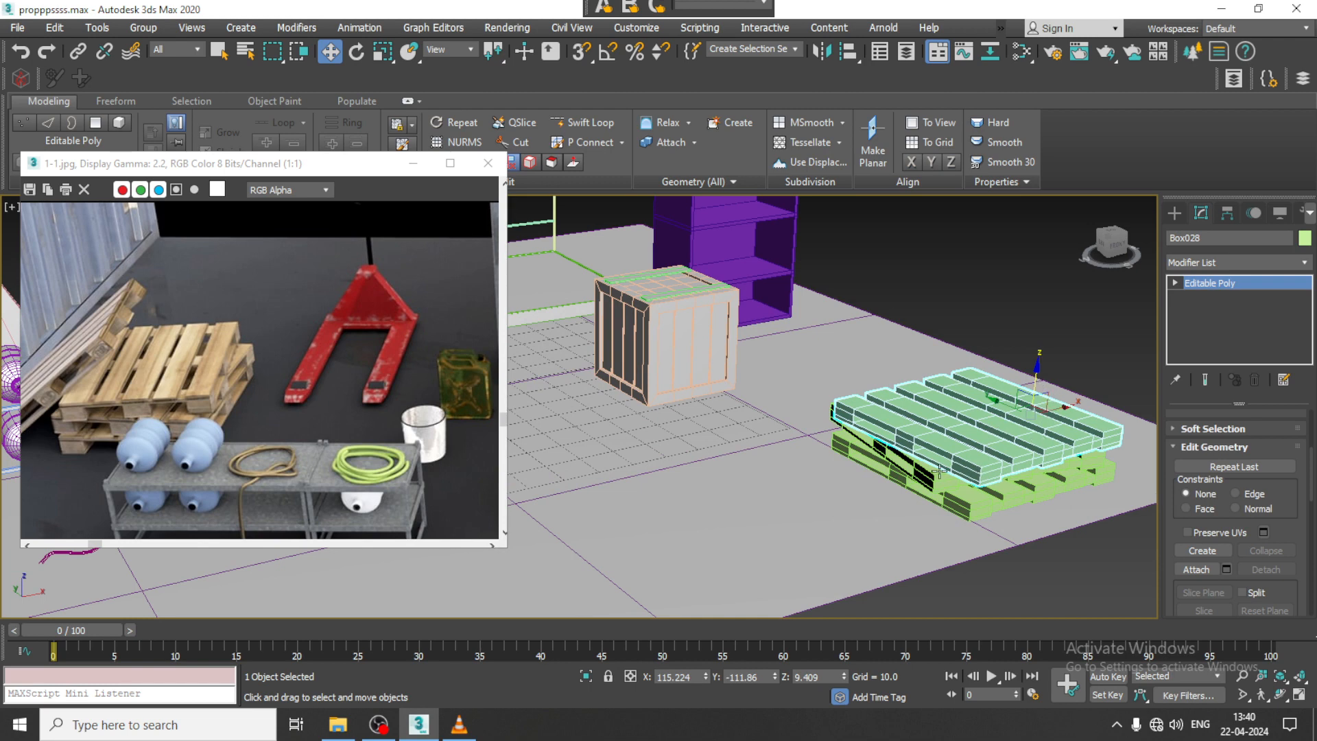
left_click(953, 500, "ctrl")
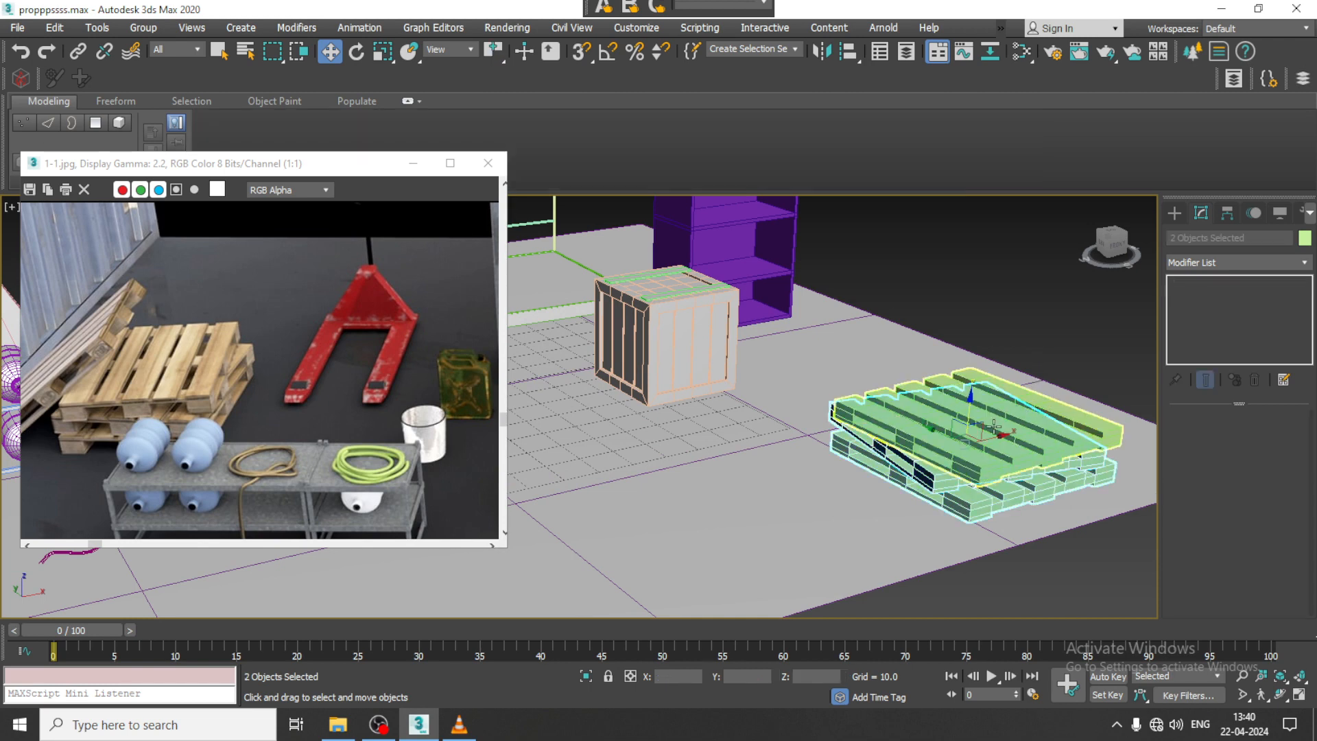
mouse_move(974, 360)
left_mouse_down()
mouse_move(974, 324)
mouse_move(1001, 395)
left_mouse_up()
left_click(660, 432)
middle_click_drag(960, 411, 964, 384, "alt")
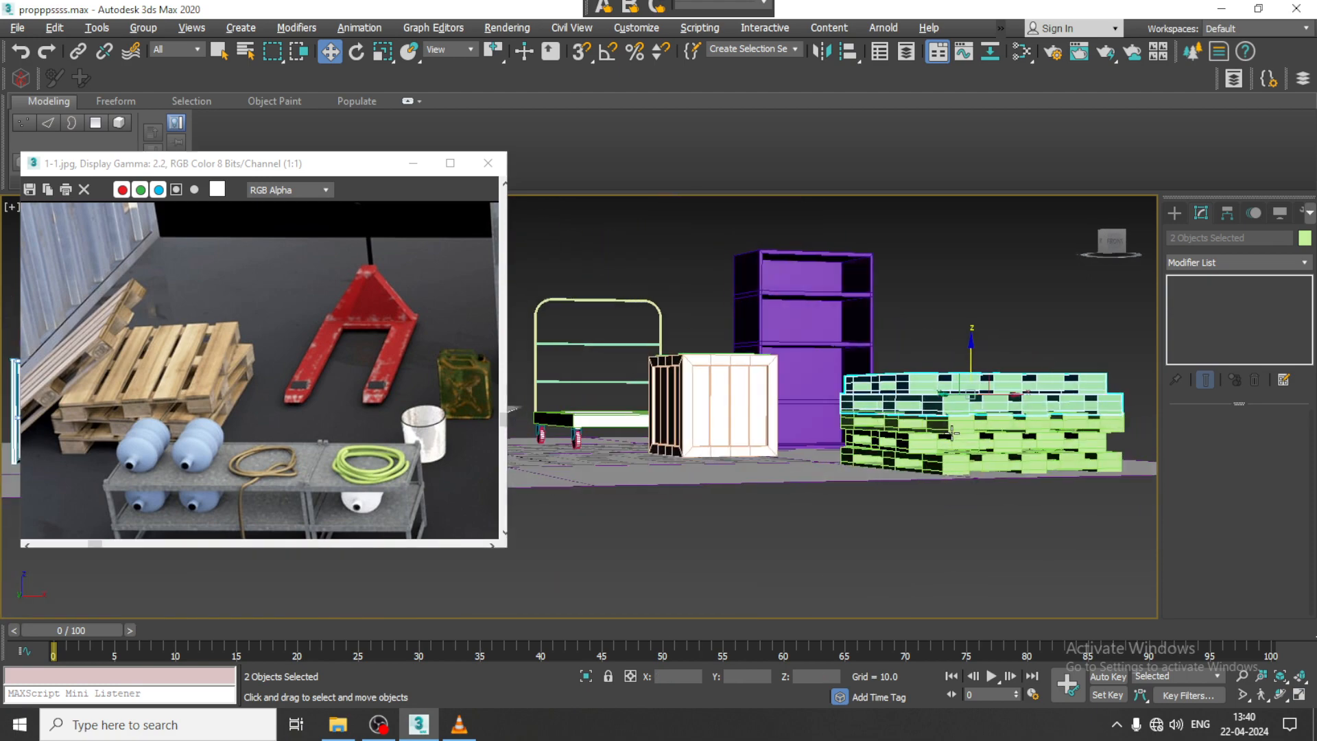
scroll(967, 378, "up", 5)
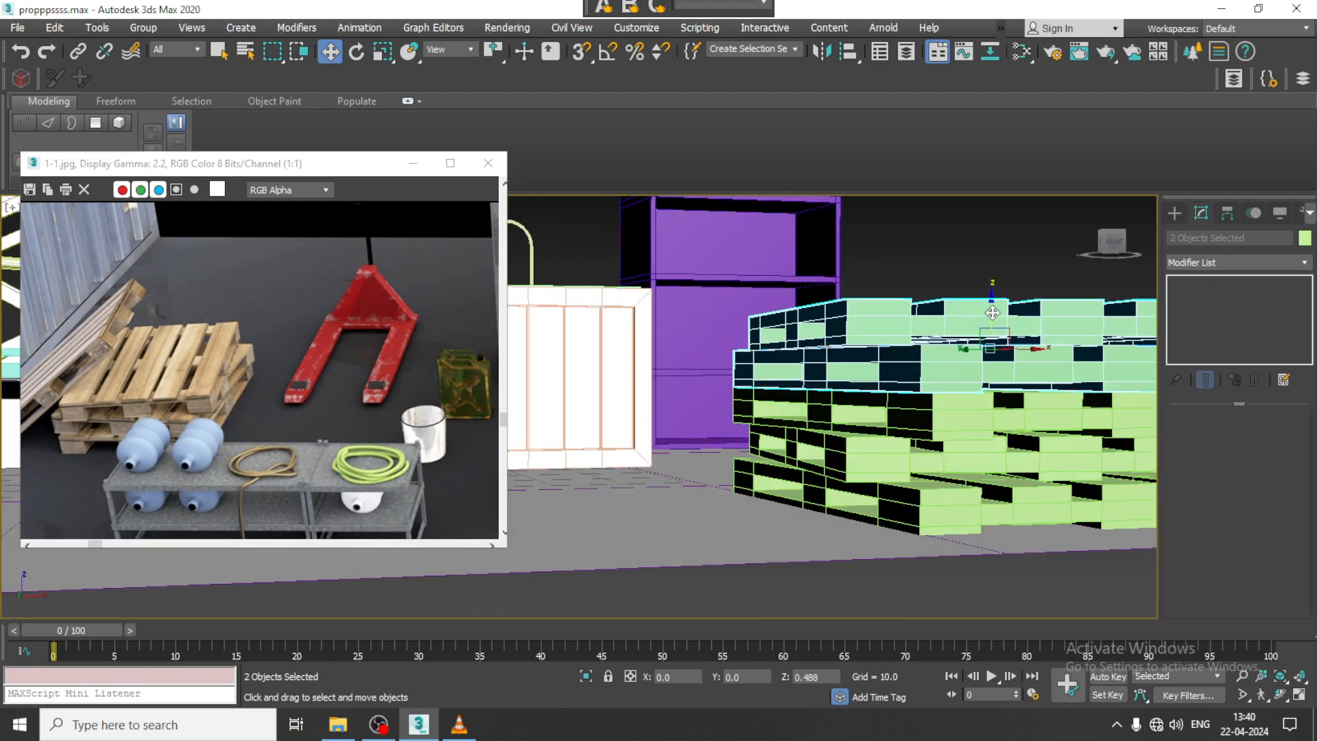
scroll(993, 317, "down", 3)
middle_click_drag(993, 316, 892, 384, "alt")
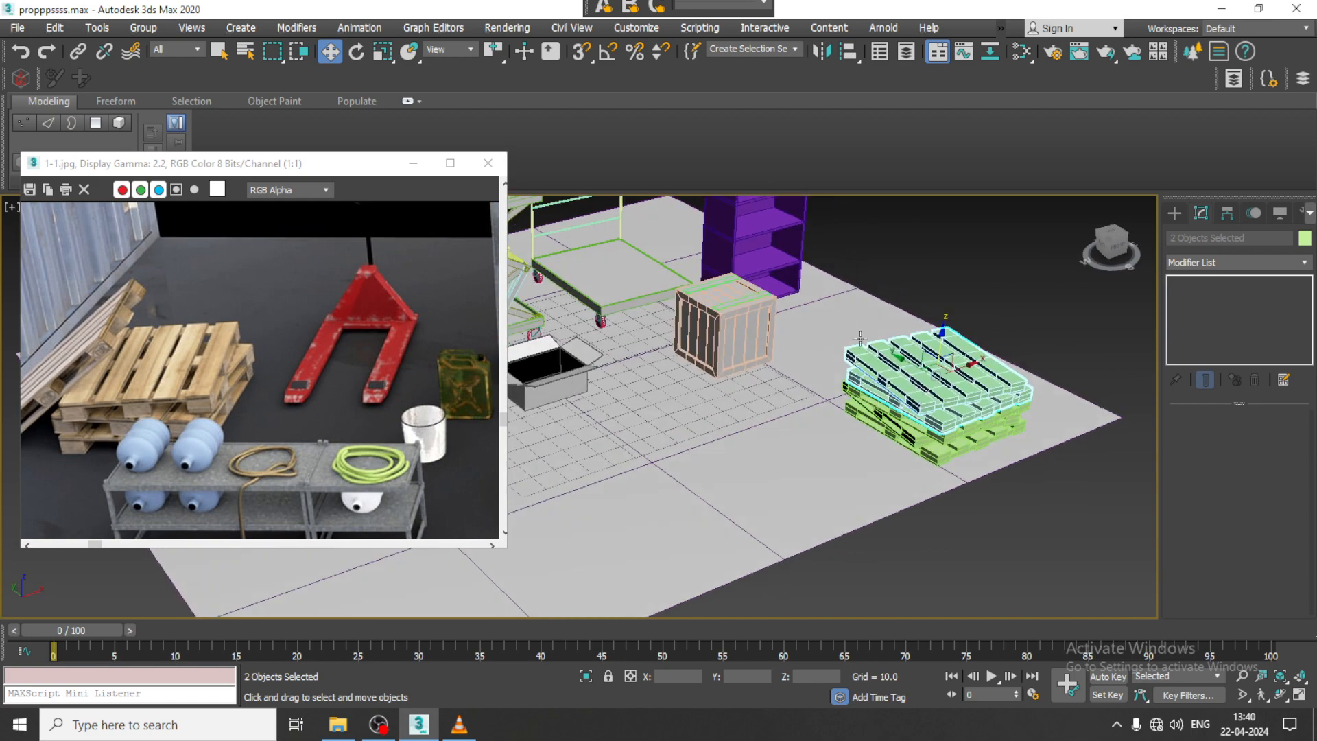
Select all five pallets in the stack.
left_click_drag(1060, 511, 1065, 517)
left_click(1081, 403, "alt")
middle_click_drag(989, 350, 1027, 385)
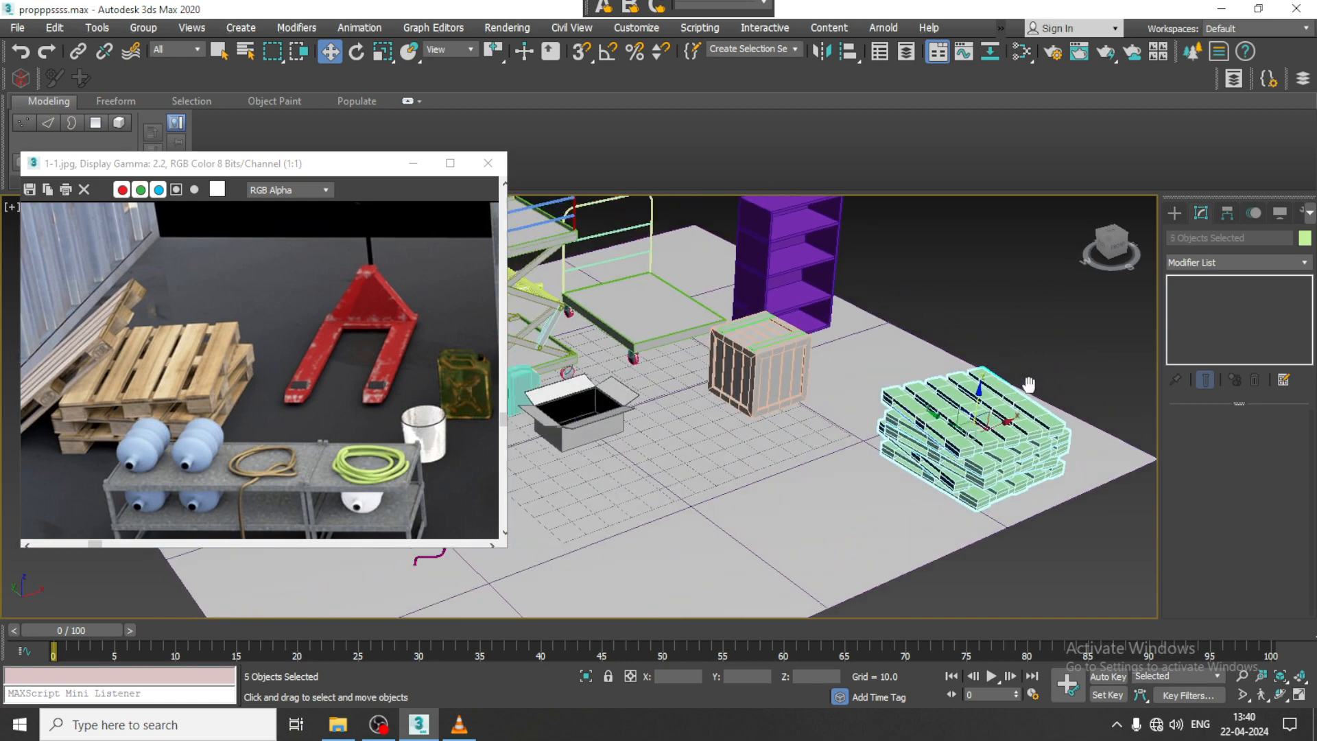
scroll(987, 425, "down", 3)
middle_click_drag(955, 420, 950, 388, "alt")
Select every object in the scene, assign the standard Material #0 to all of them, and clear the selection.
key("ctrl+a")
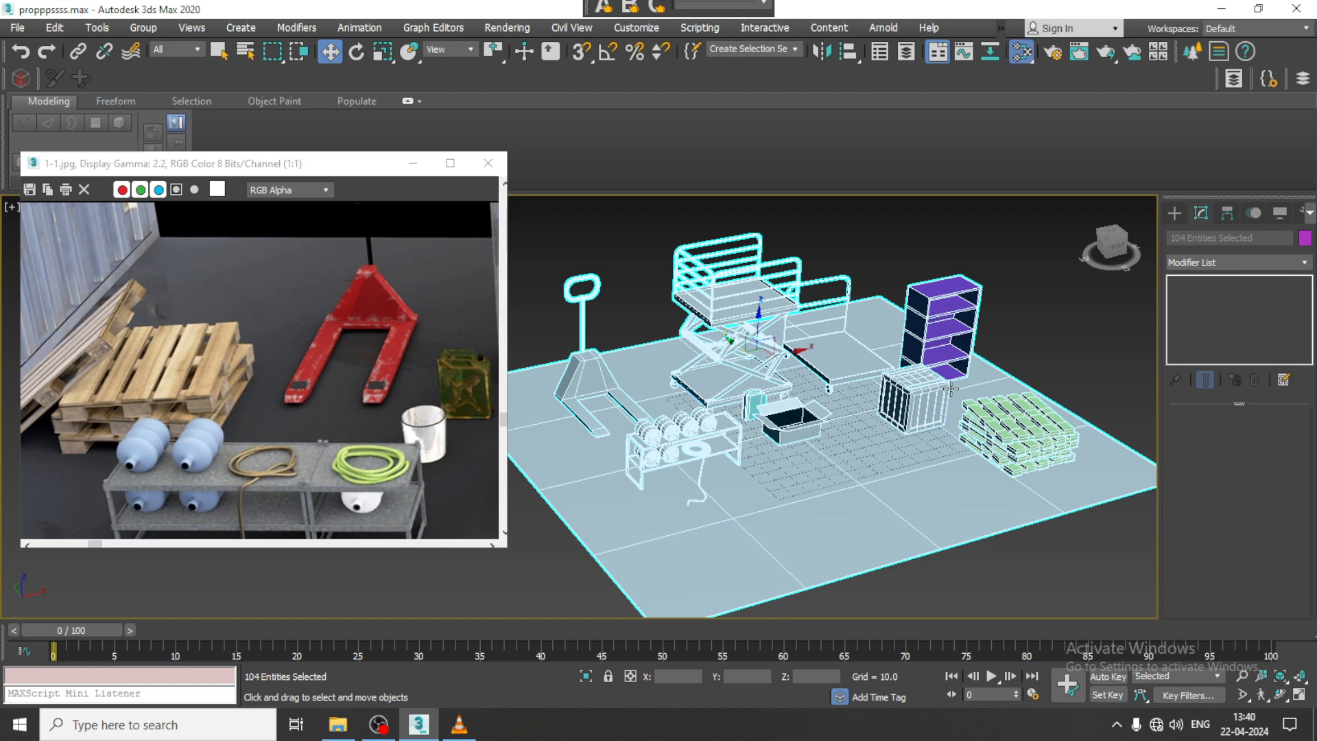
key("m")
left_click(771, 345)
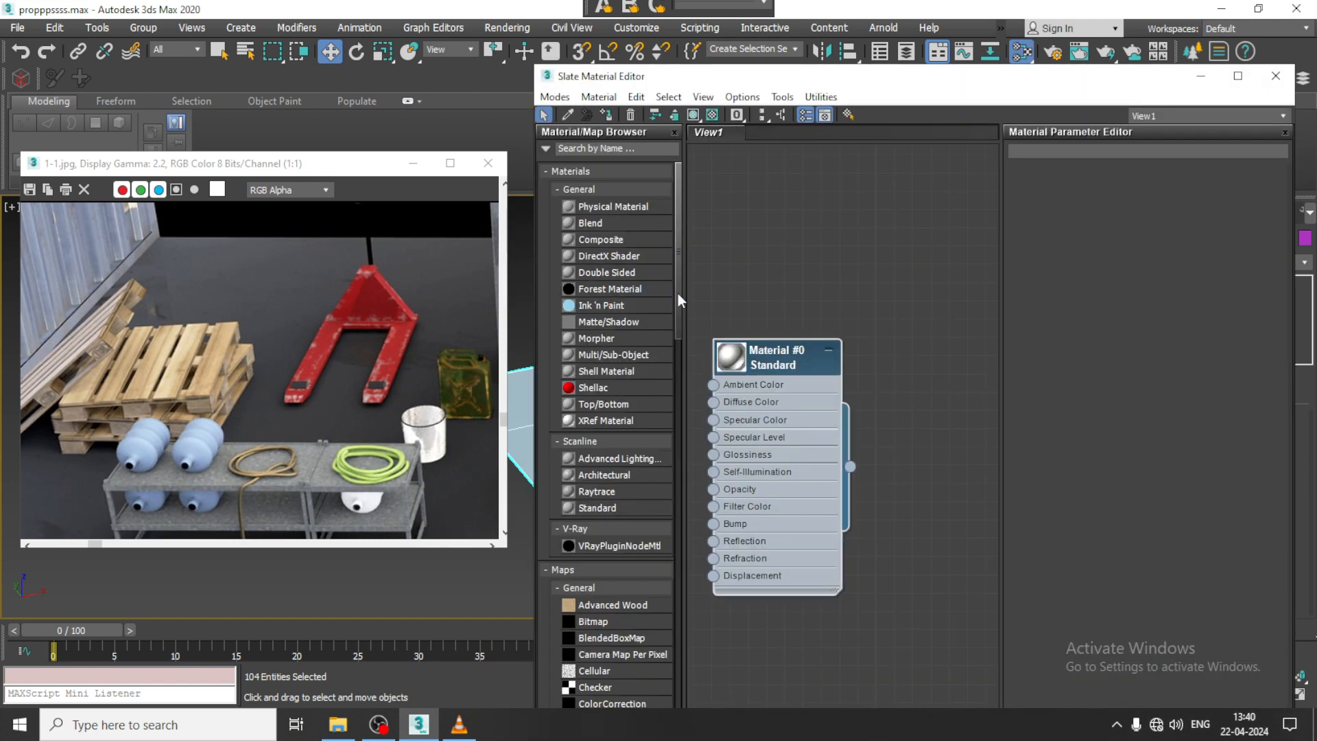
left_click(1205, 77)
left_click(969, 224)
middle_click_drag(850, 449, 911, 441)
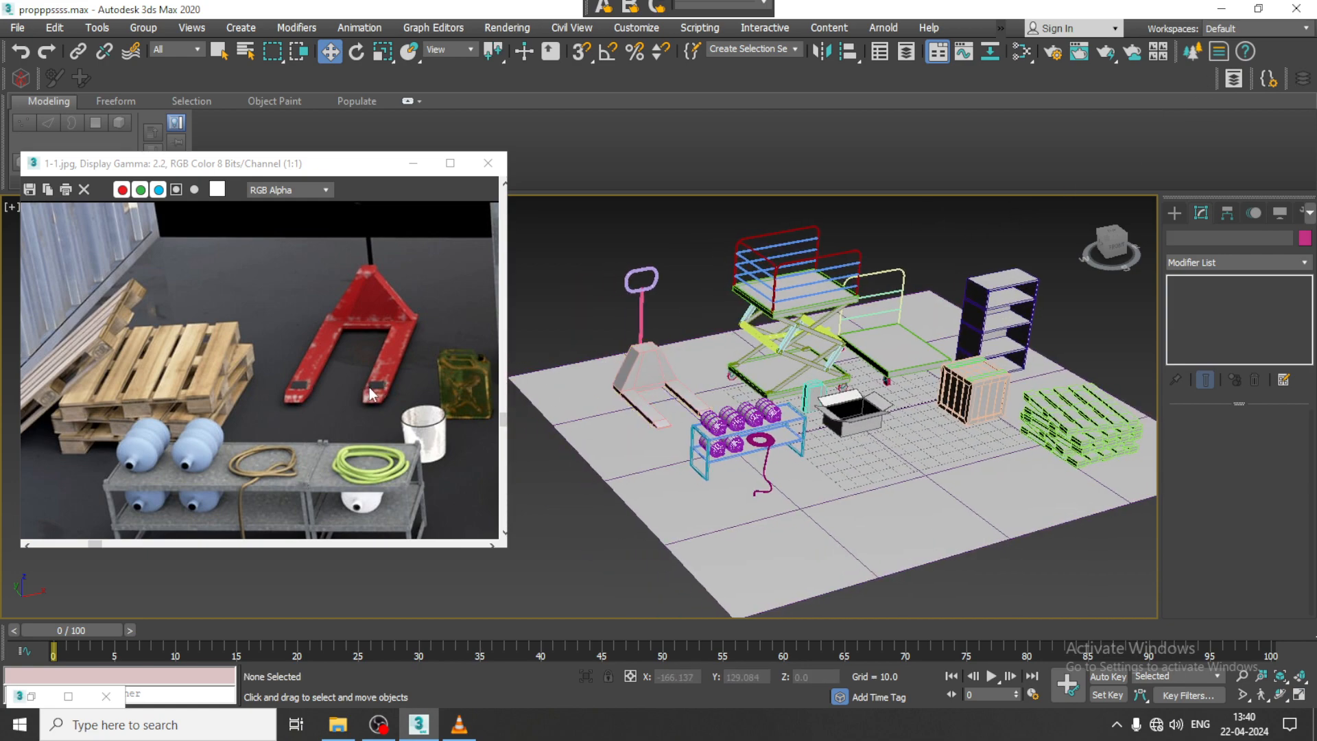
Select the pallet jack body and add a Swift Loop across each fork just behind its tapered tip.
scroll(645, 432, "up", 3)
left_click(647, 435)
scroll(685, 437, "up", 4)
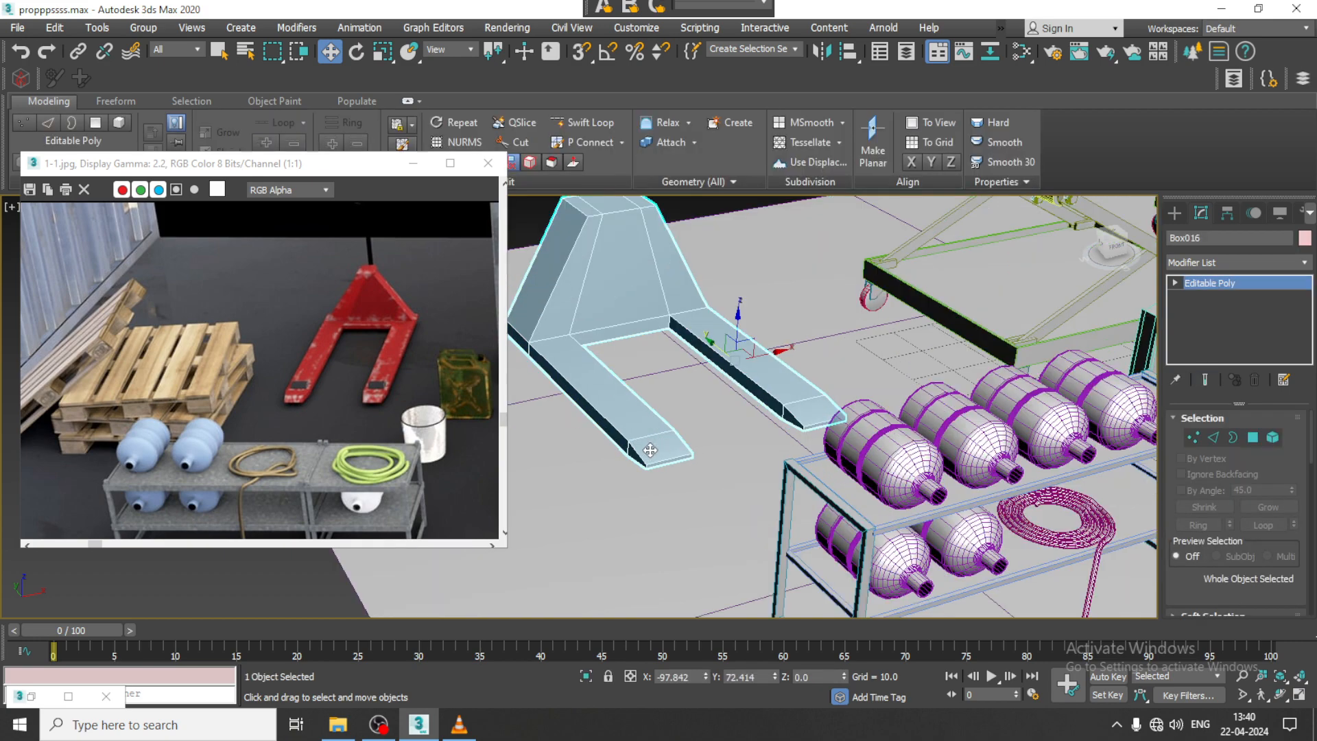
scroll(729, 439, "up", 5)
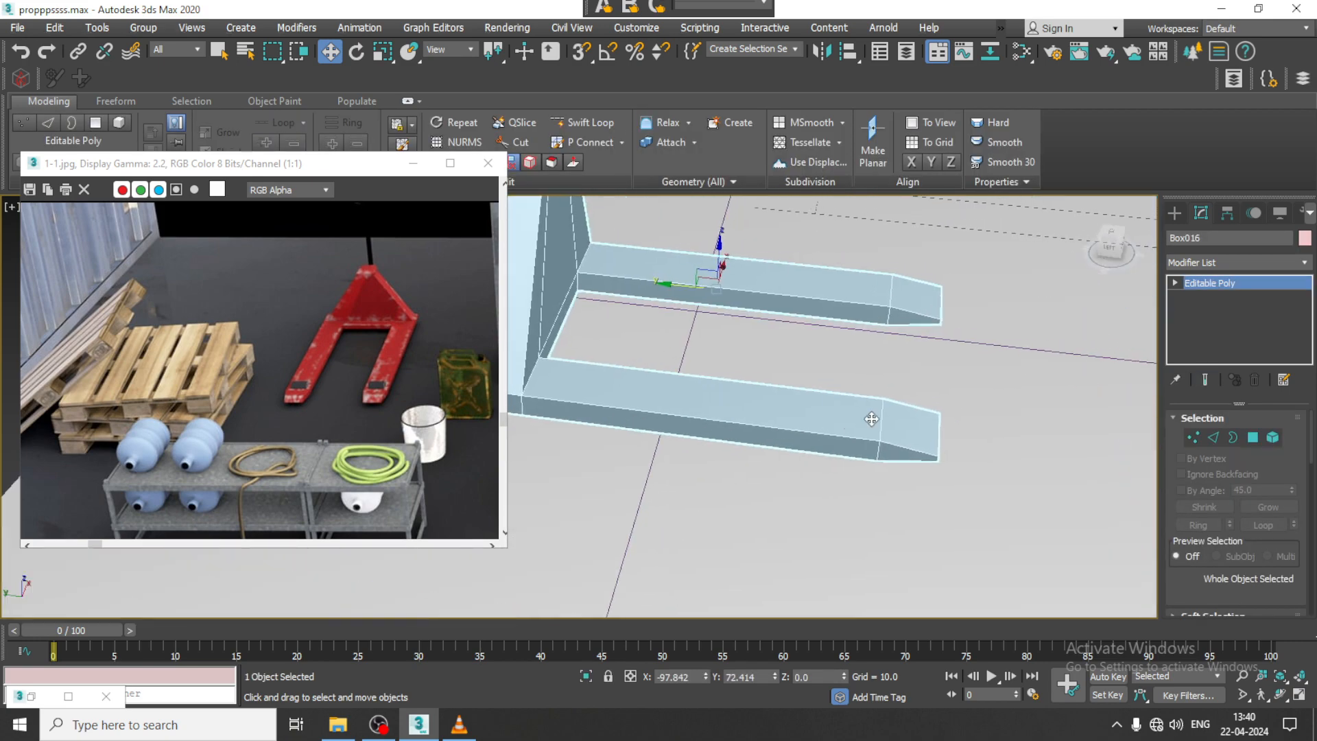
left_click(583, 122)
scroll(869, 380, "up", 2)
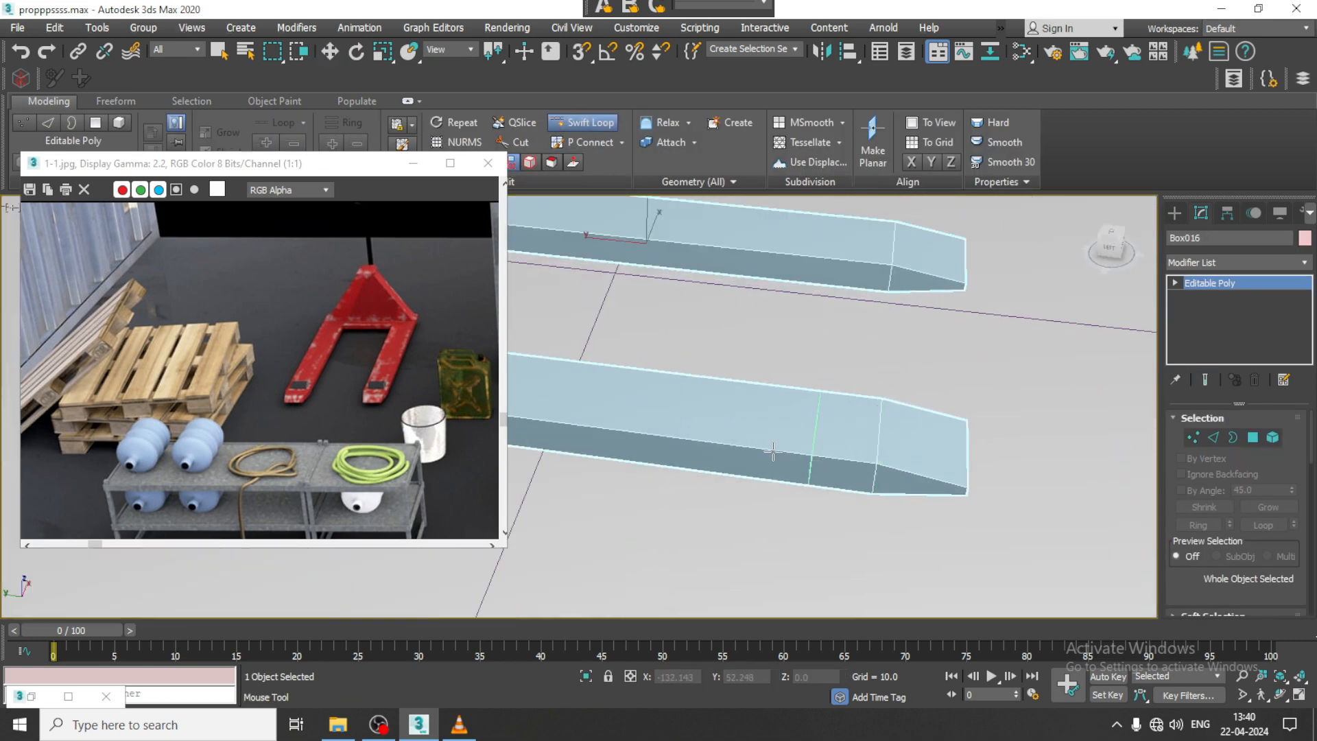
left_click(808, 259)
key("w")
Select the vertices of both new fork loops in the Top view and flatten them along Y to line up.
key("alt+w")
middle_click(556, 332)
key("alt+w")
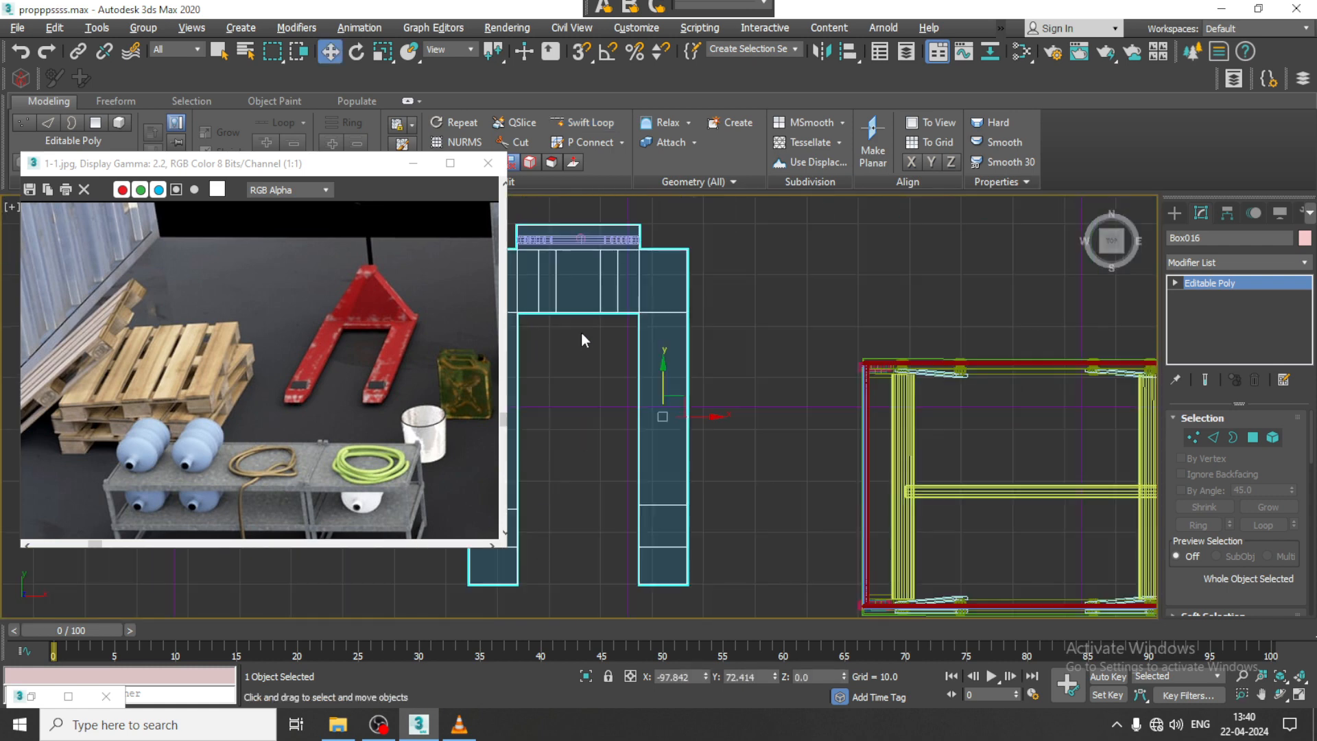
scroll(583, 338, "down", 2)
middle_click_drag(616, 342, 684, 334)
key("1")
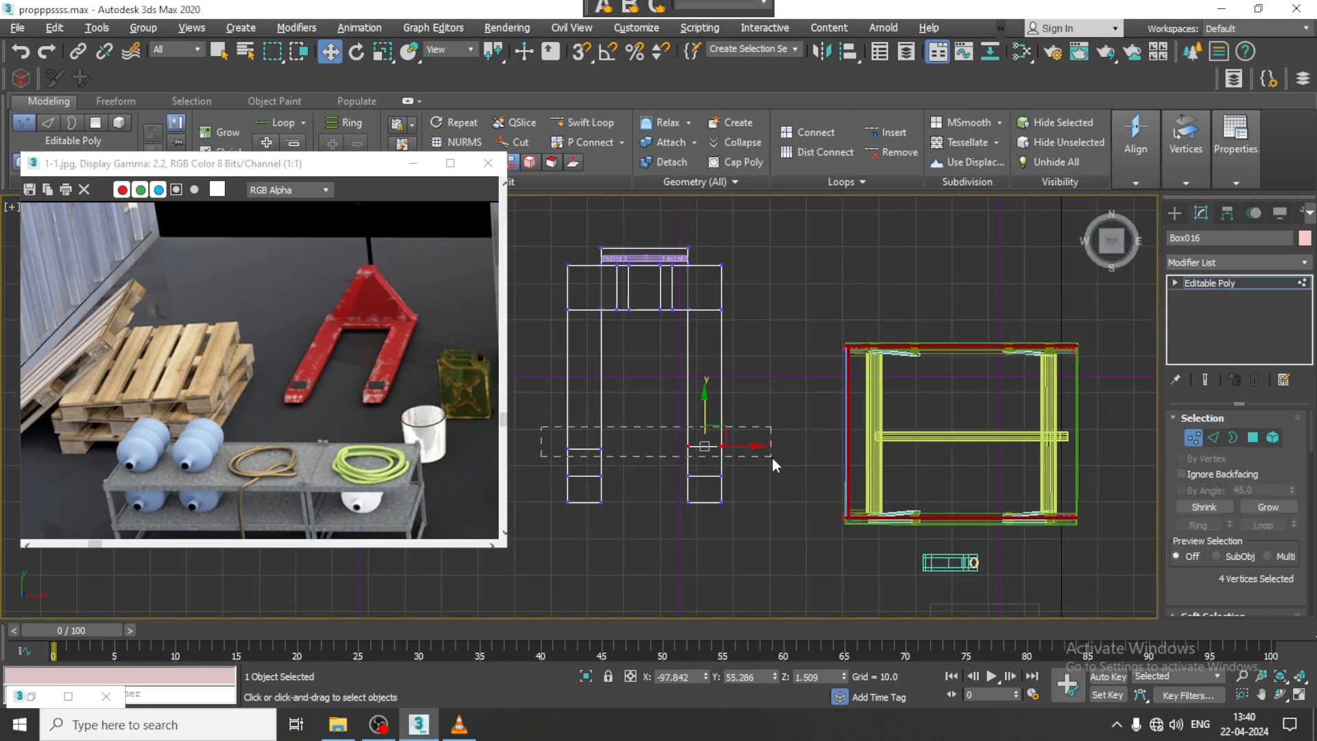
left_click_drag(772, 459, 773, 460)
key("r")
key("w")
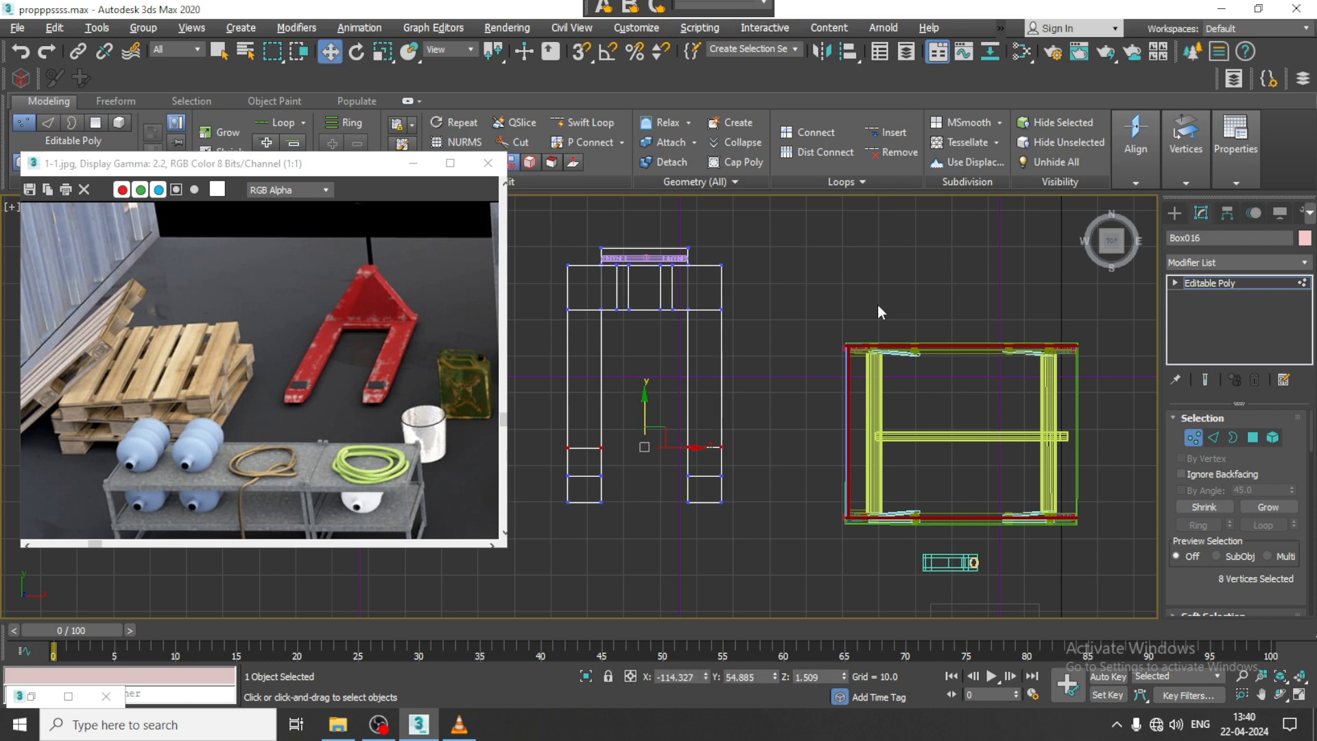
key("alt+w")
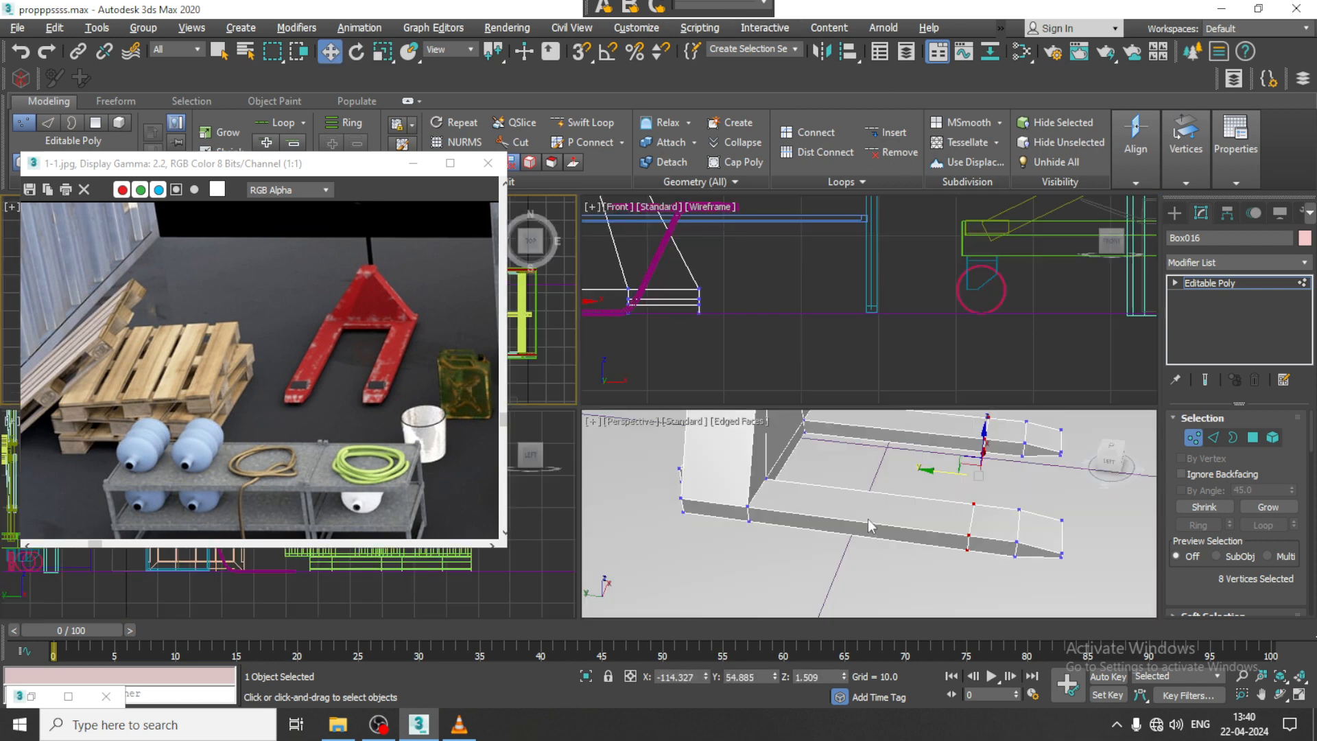
key("alt+w")
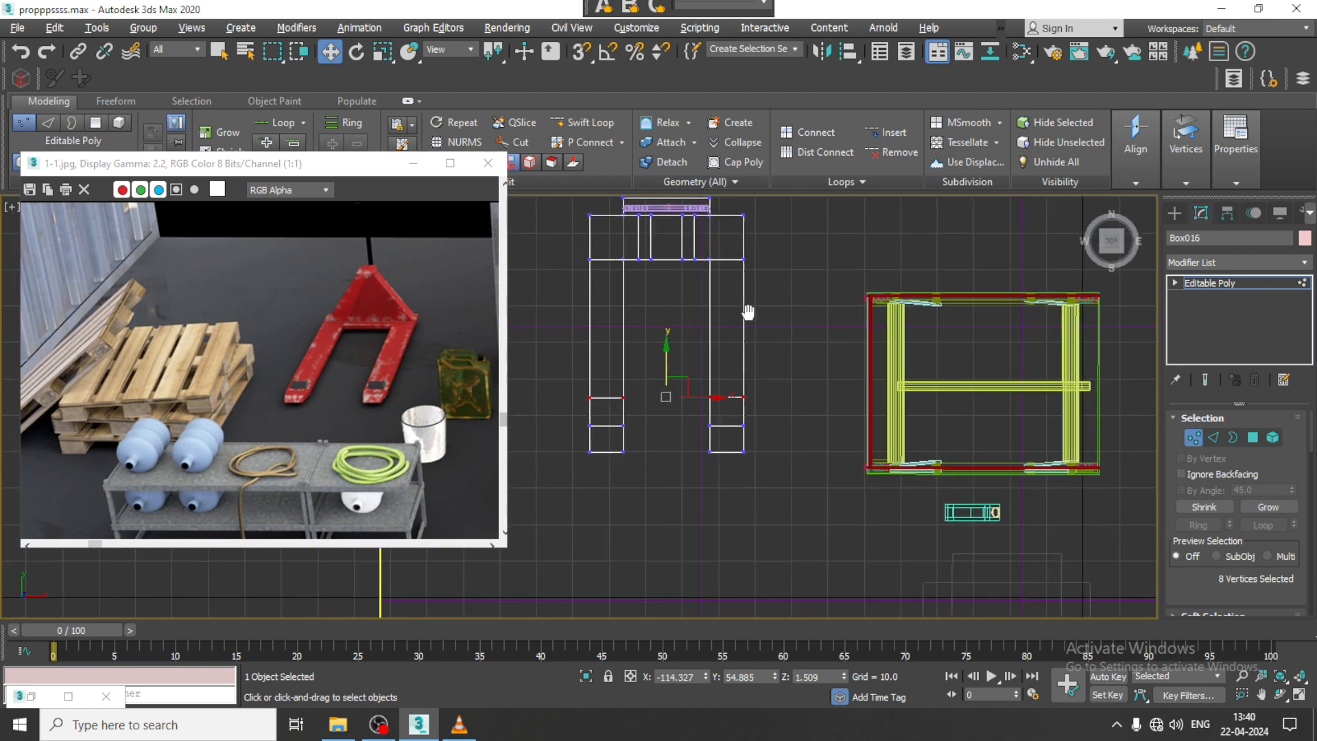
Add lengthwise Swift Loops close to the inner and outer edges of both pallet jack forks.
scroll(714, 384, "up", 4)
left_click(590, 124)
scroll(568, 432, "up", 2)
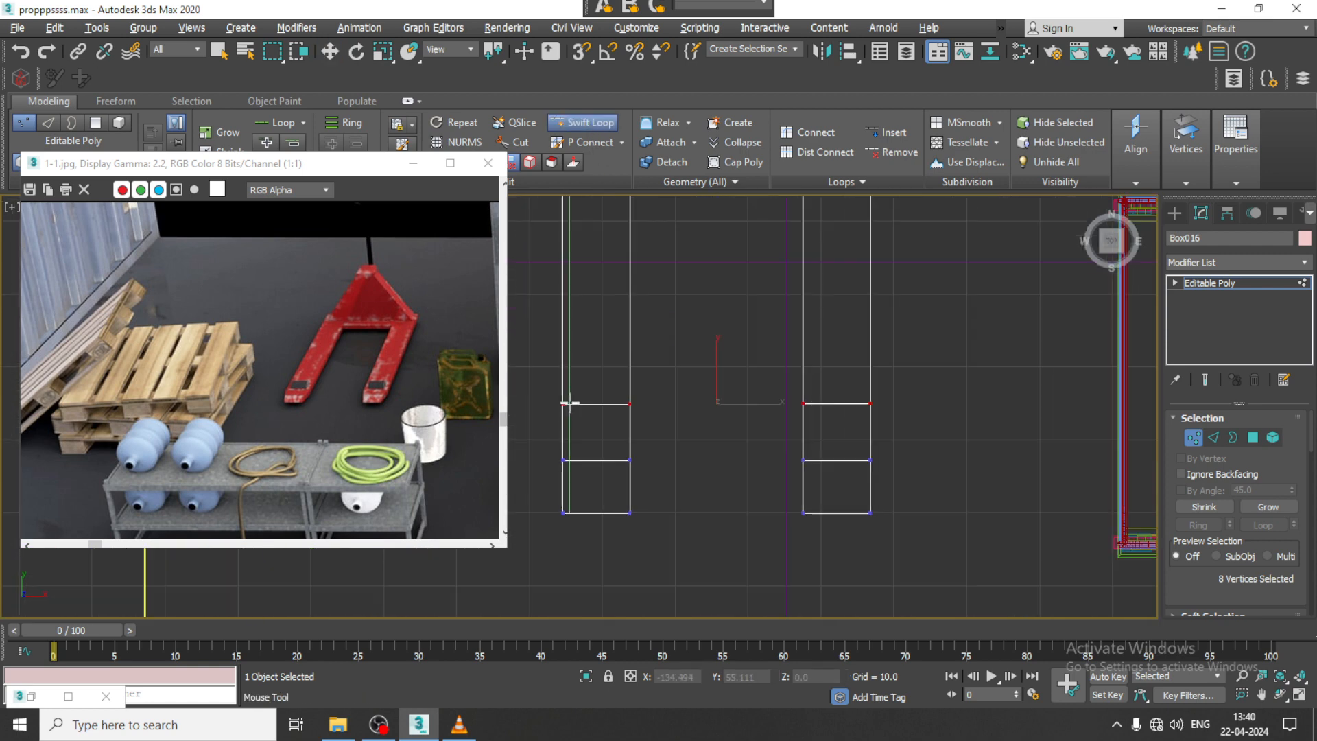
left_click(569, 402)
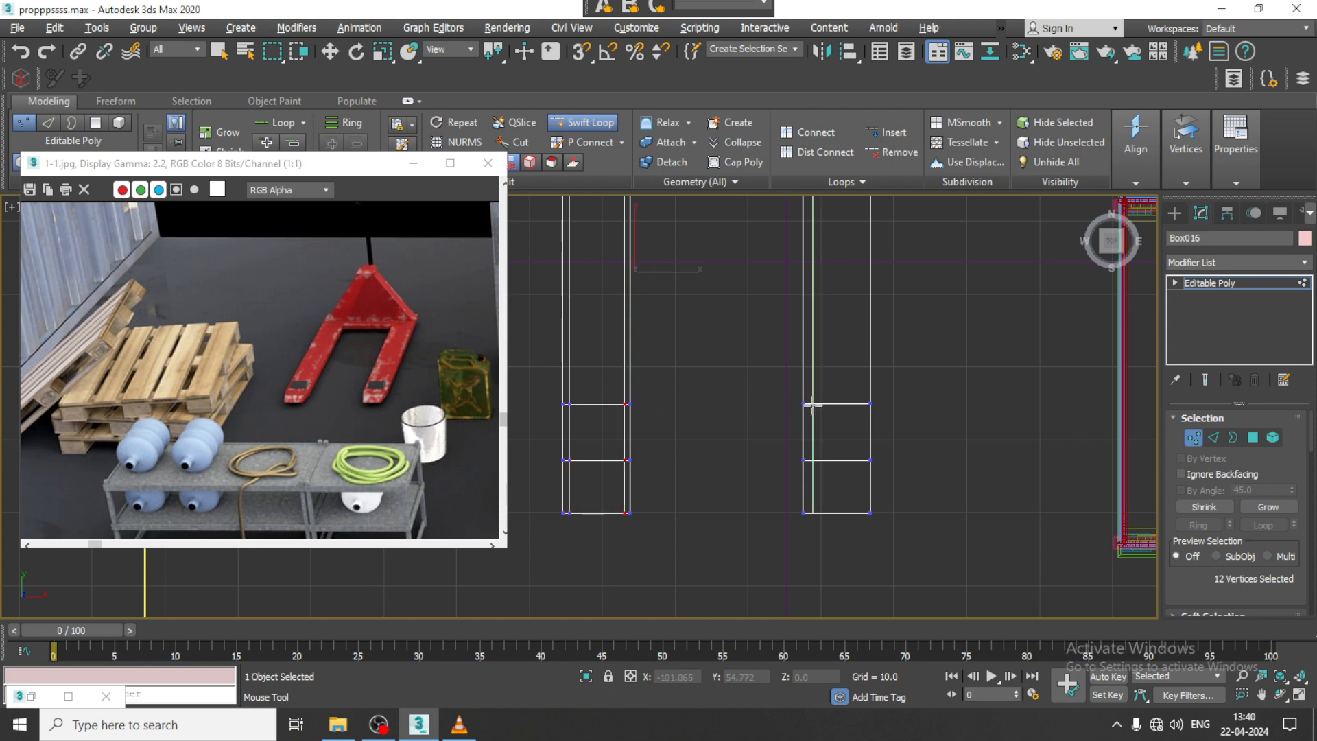
right_click(864, 406)
Isolate the pallet jack body and bridge the upper and lower polygons near one fork's tip to cut an opening.
key("alt+w")
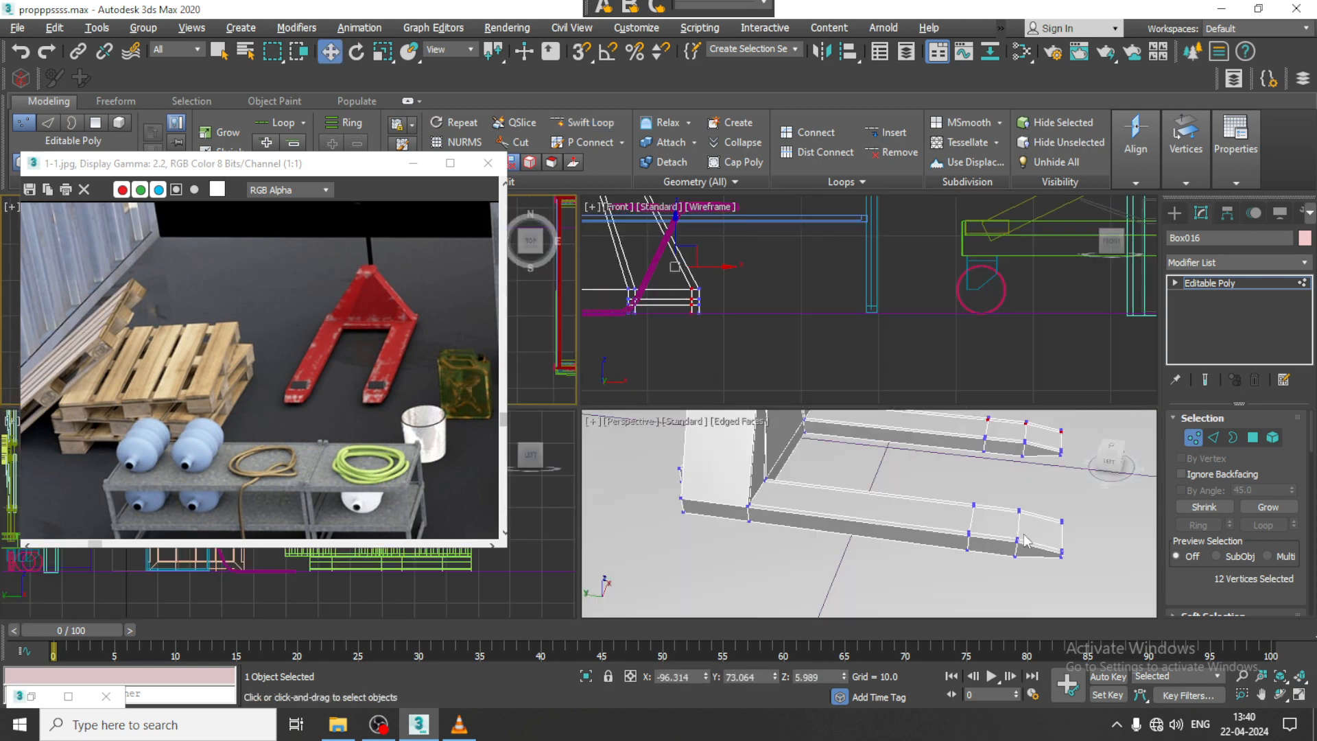
middle_click(975, 520)
key("alt+w")
scroll(971, 512, "down", 6)
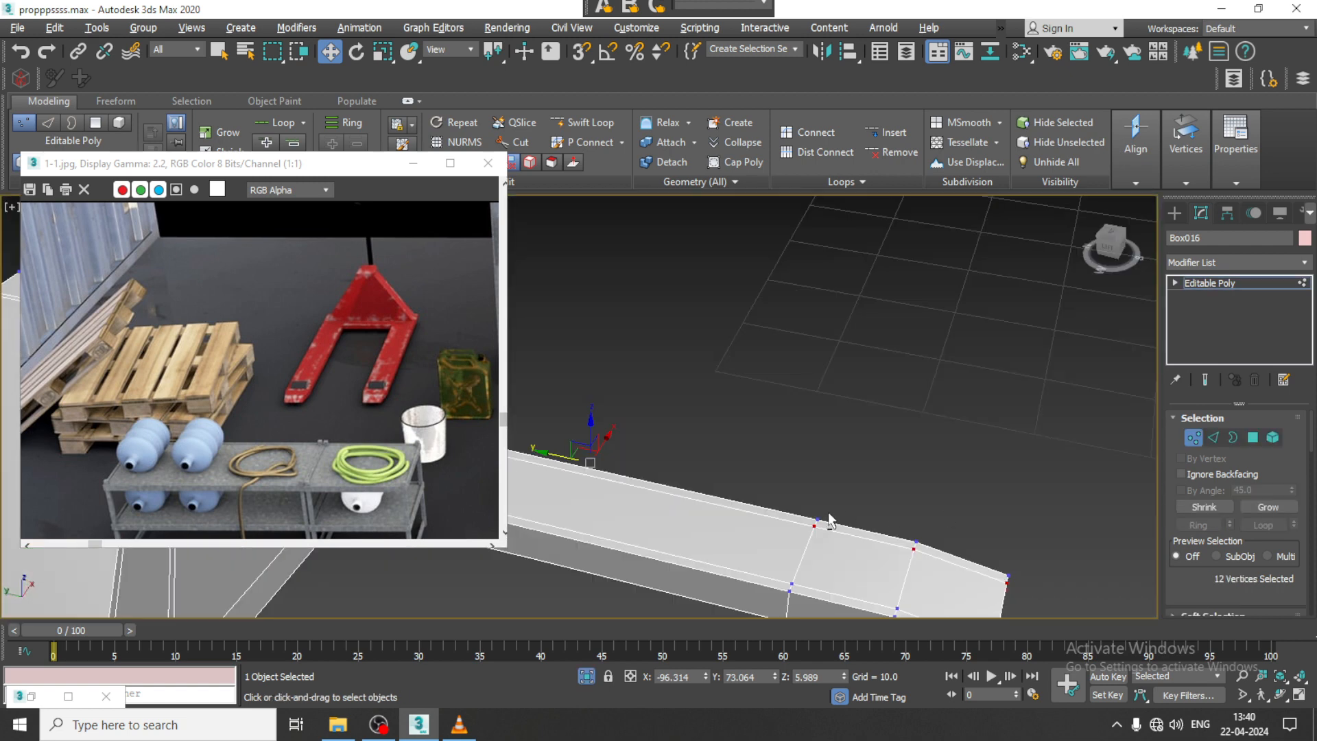
key("4")
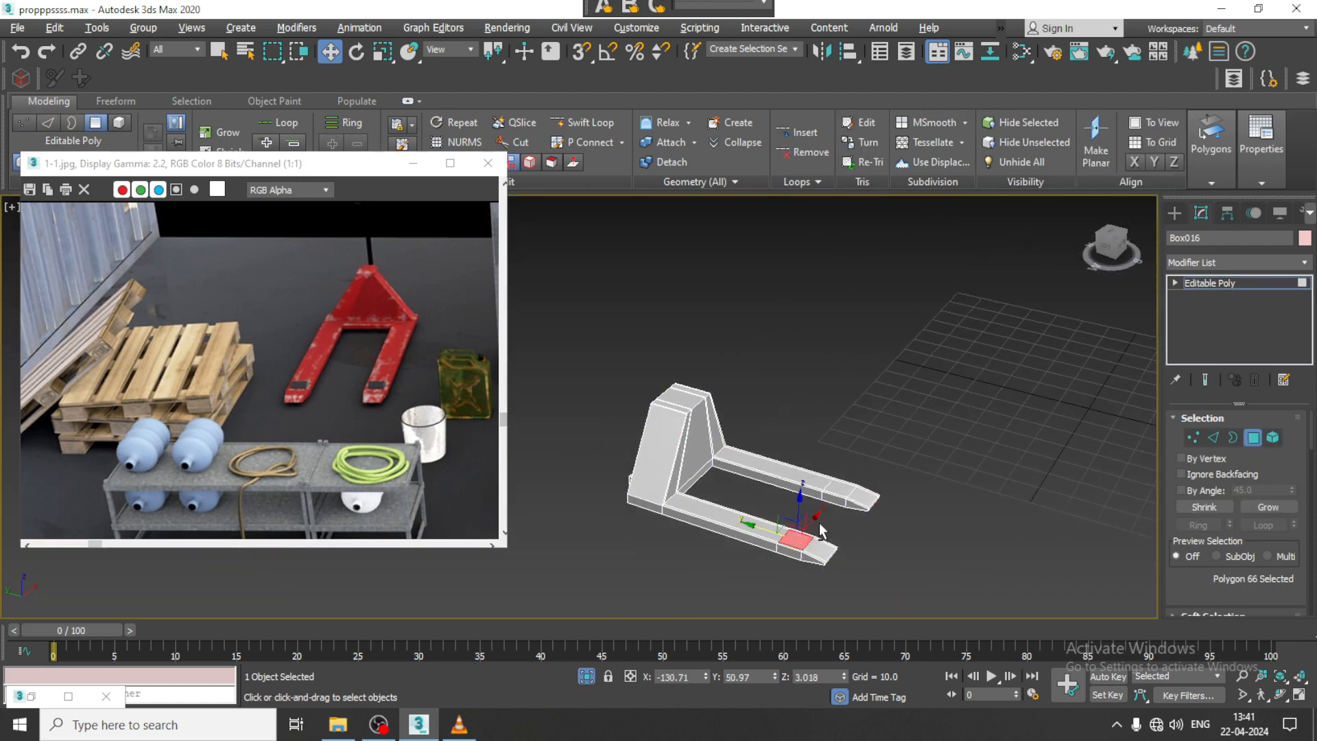
middle_click_drag(818, 522, 807, 446, "alt")
scroll(792, 564, "up", 2)
left_click(801, 541, "ctrl")
left_click_drag(1231, 583, 1214, 427)
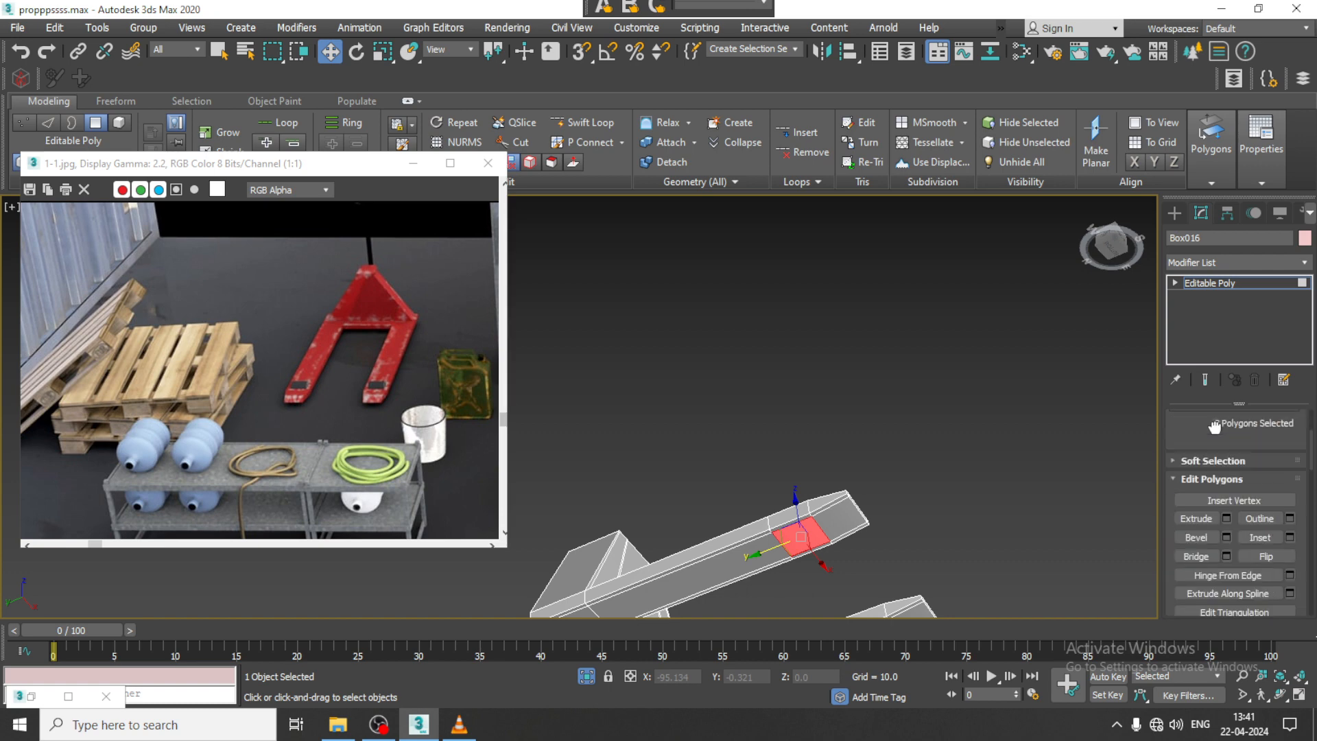
left_click(1197, 557)
Bridge the matching upper and lower polygons near the other fork's tip to cut its opening.
middle_click_drag(903, 467, 892, 603, "alt")
middle_click_drag(895, 435, 855, 295)
scroll(848, 436, "up", 3)
left_click(861, 463)
left_click(853, 452, "ctrl")
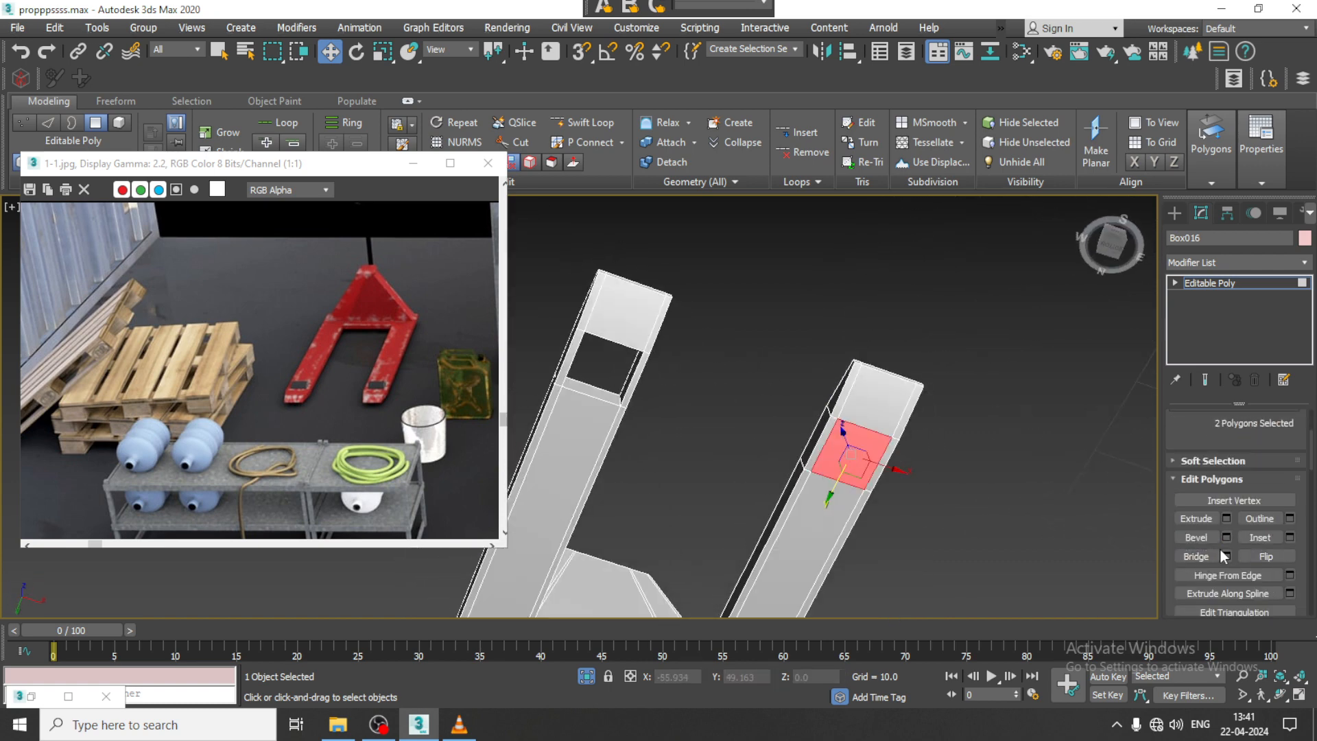
left_click(1200, 556)
middle_click_drag(931, 401, 974, 449, "alt")
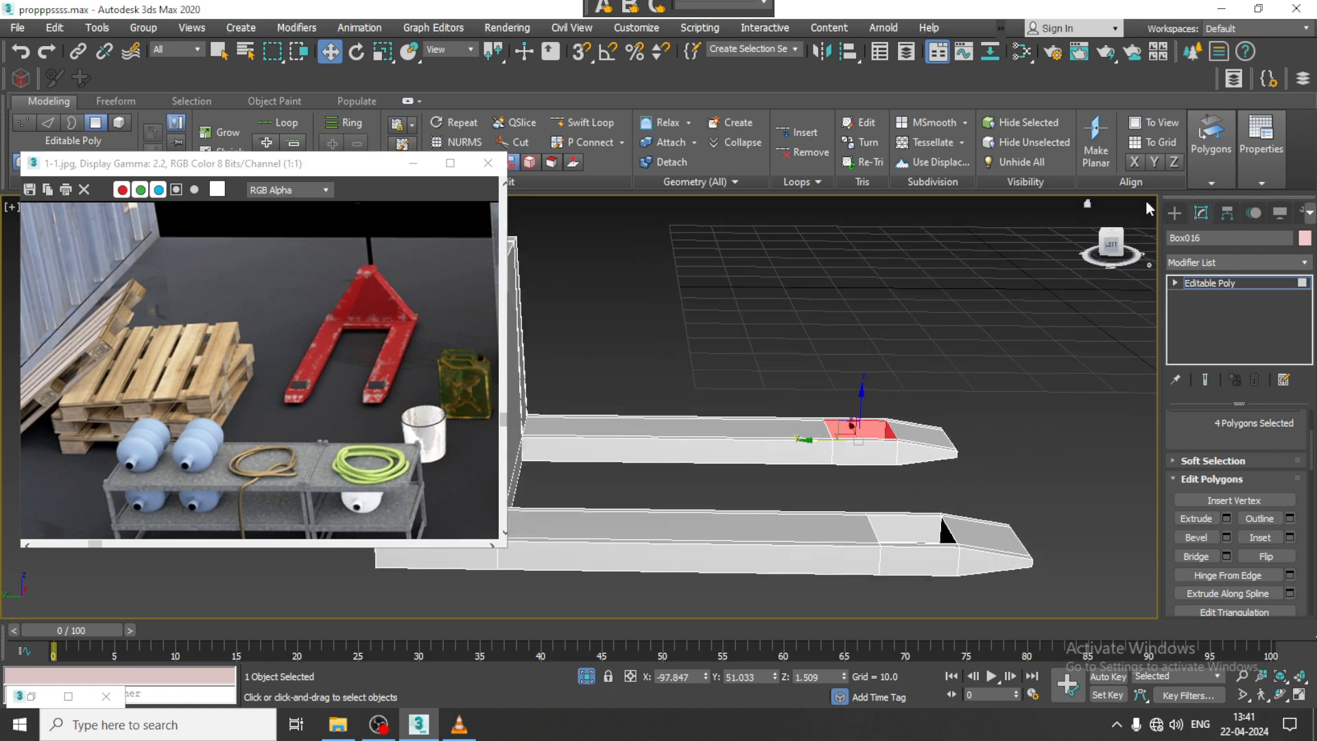
Draw a roller cylinder about 1.55 in radius and 1.85 high at the fork opening in the Left view.
left_click(1175, 214)
left_click(1203, 346)
key("alt+w")
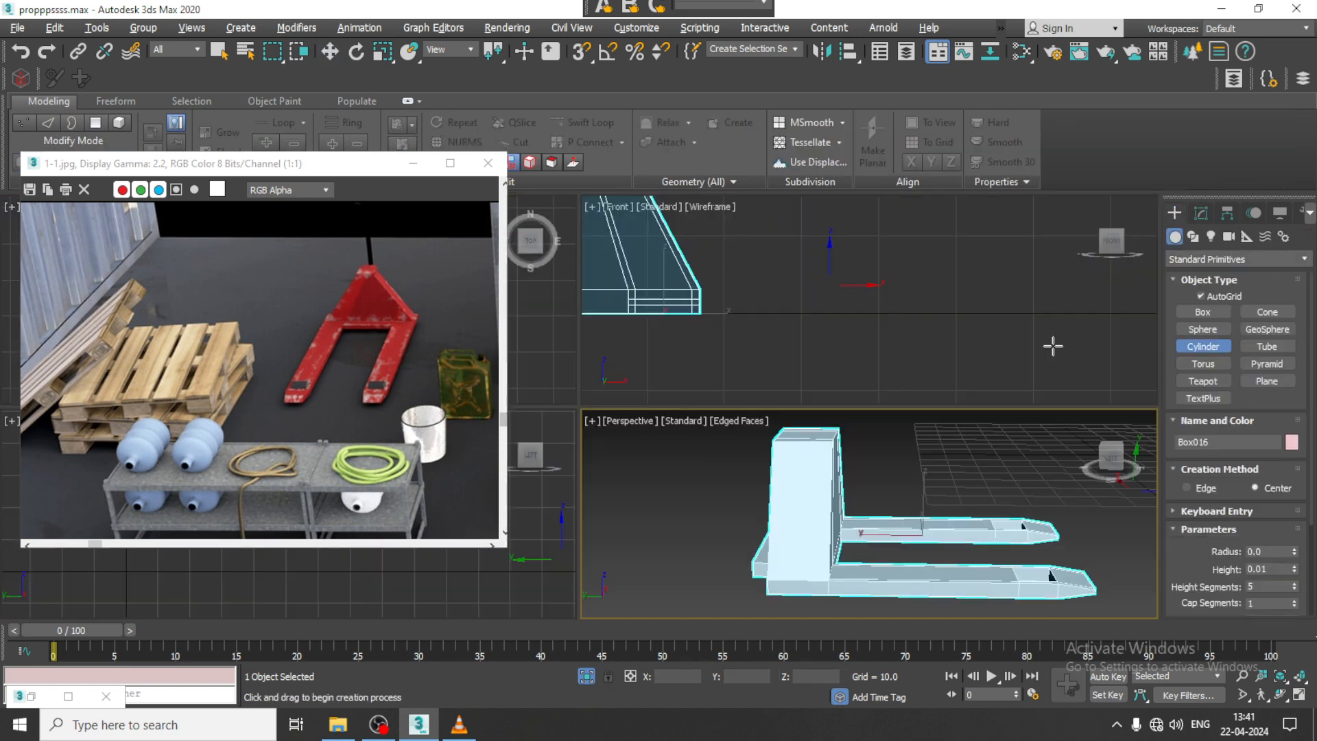
middle_click_drag(774, 343, 828, 338)
key("alt+w")
scroll(694, 350, "down", 1)
middle_click_drag(693, 349, 1060, 367)
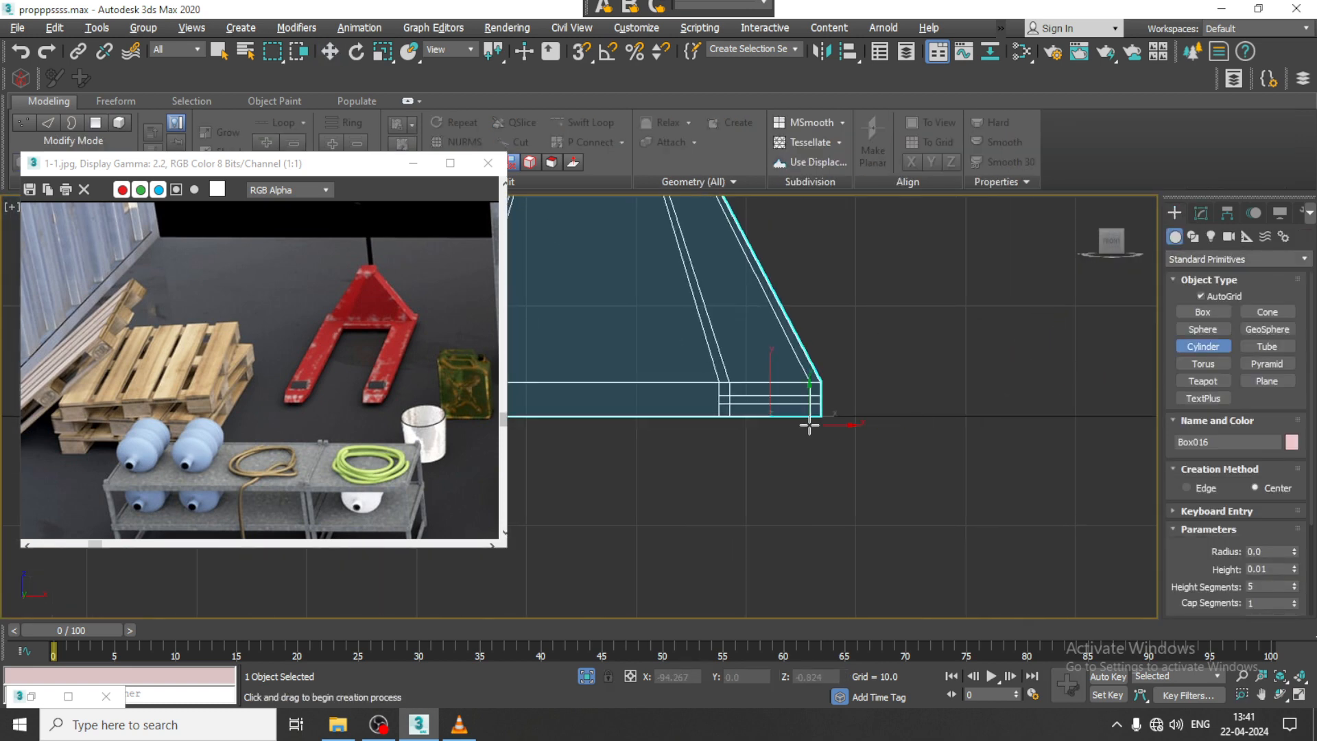
scroll(878, 426, "down", 5)
key("alt+w")
middle_click(568, 546)
key("alt+w")
middle_click_drag(638, 505, 679, 322)
scroll(732, 462, "down", 5)
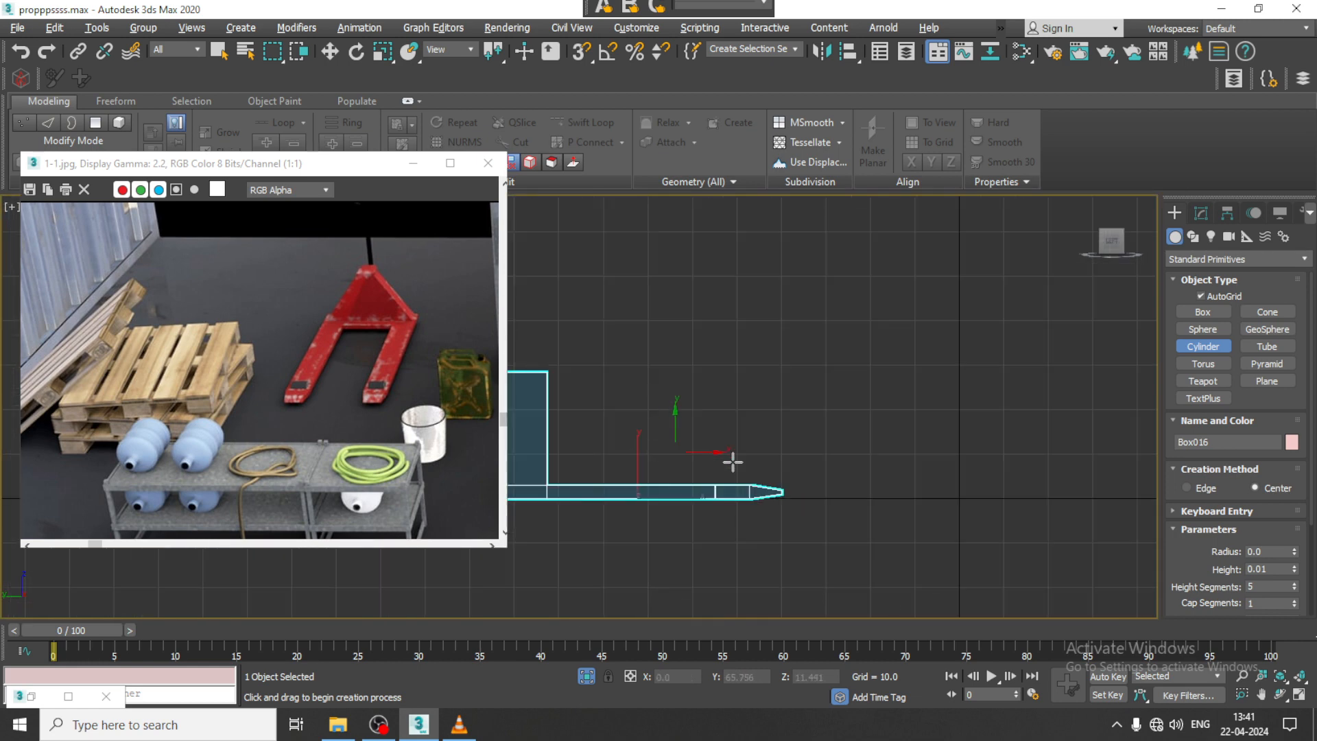
scroll(732, 474, "up", 4)
scroll(711, 482, "up", 3)
left_click_drag(711, 483, 735, 490)
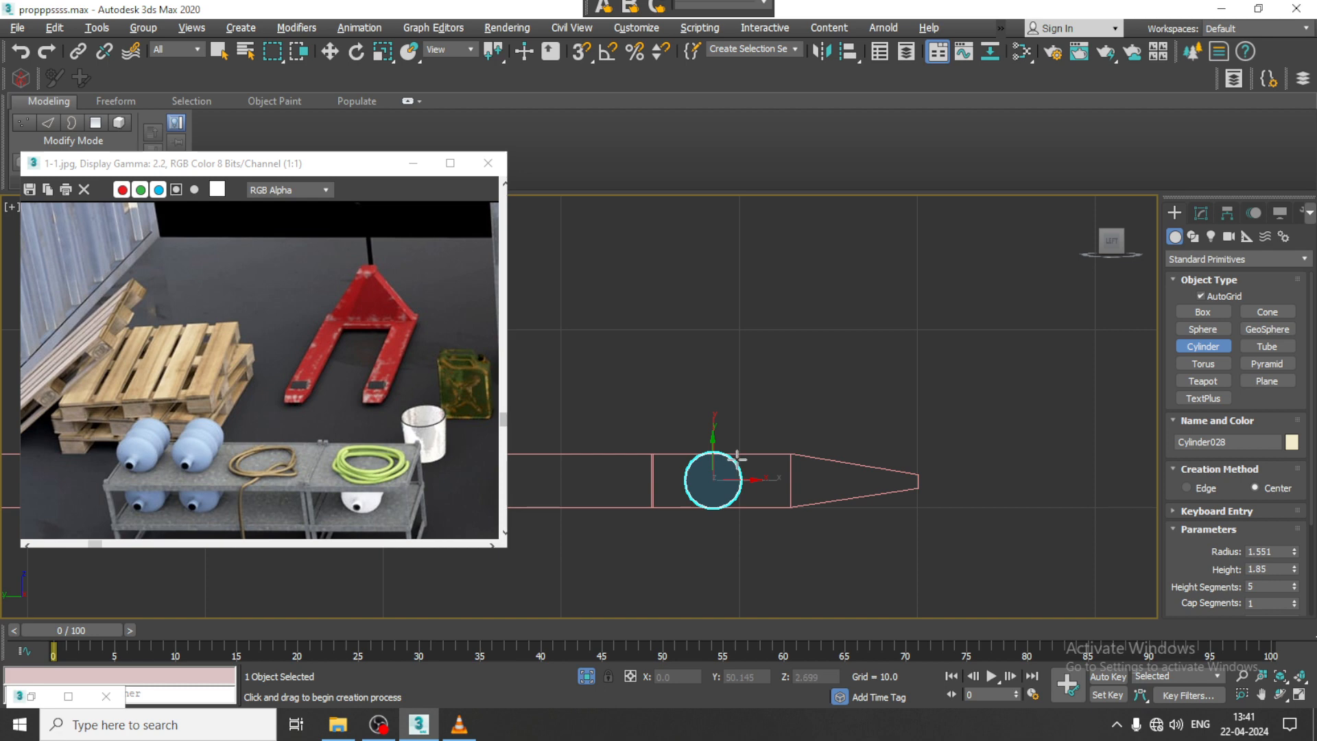
Set the roller cylinder's radius to 1.8 and its height to about 8.36.
key("w")
key("alt+w")
key("alt+w")
middle_click_drag(890, 510, 755, 483)
scroll(853, 514, "down", 2)
scroll(852, 515, "up", 3)
scroll(755, 482, "up", 2)
left_click(1202, 214)
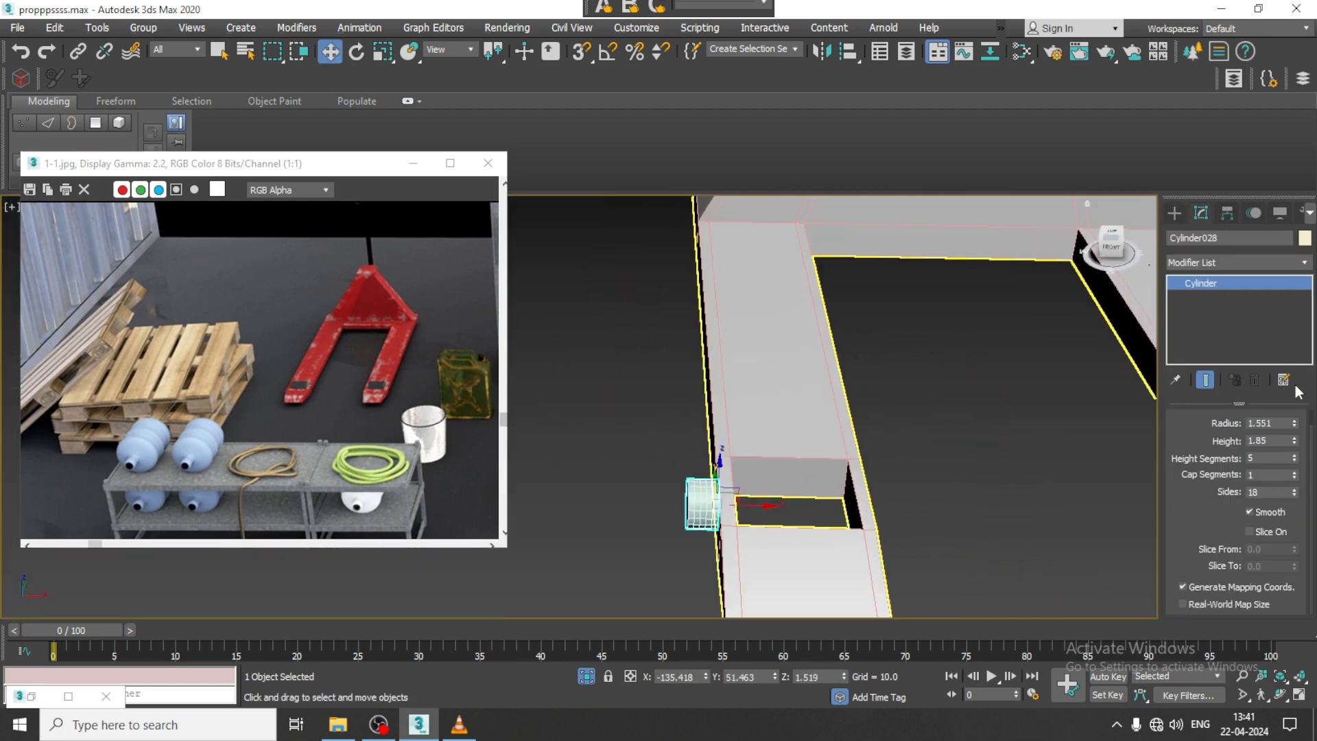
left_click_drag(1295, 423, 1184, 153)
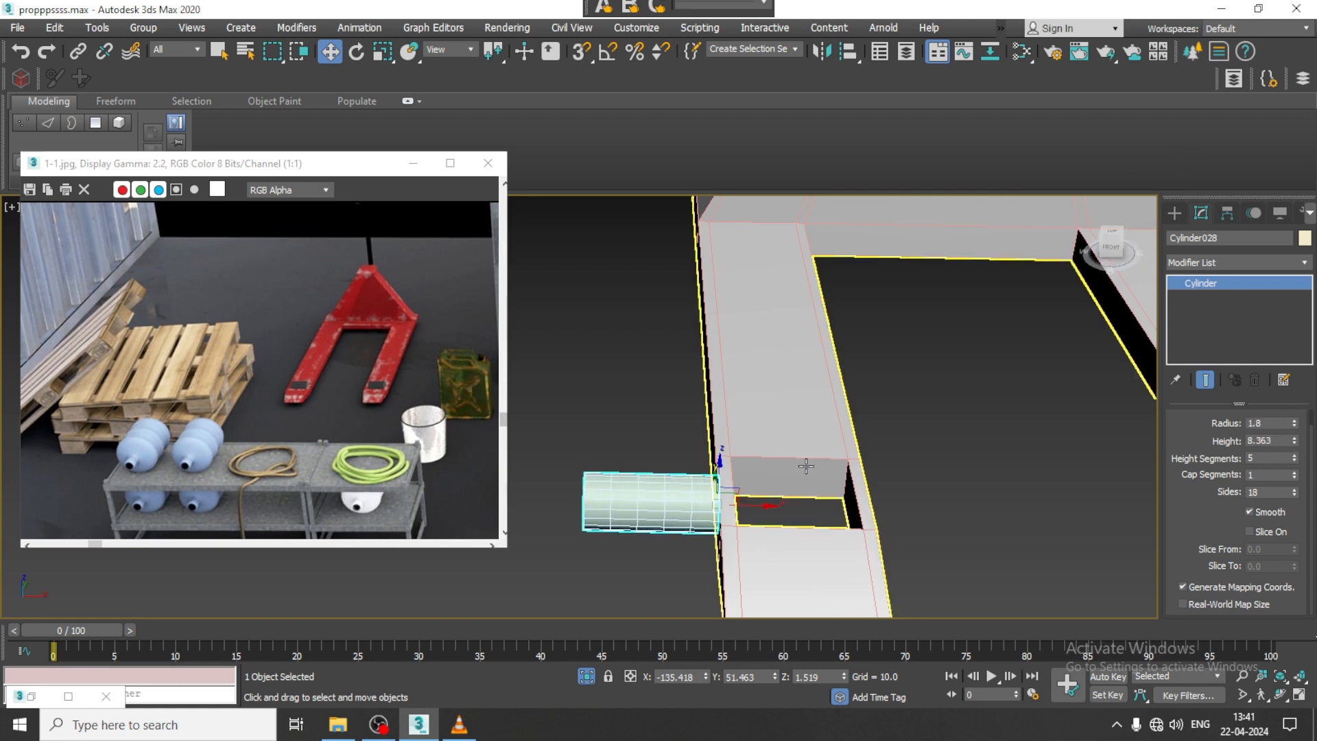
Move the roller cylinder into the fork opening and set its height to 7.945.
left_click_drag(755, 506, 896, 507)
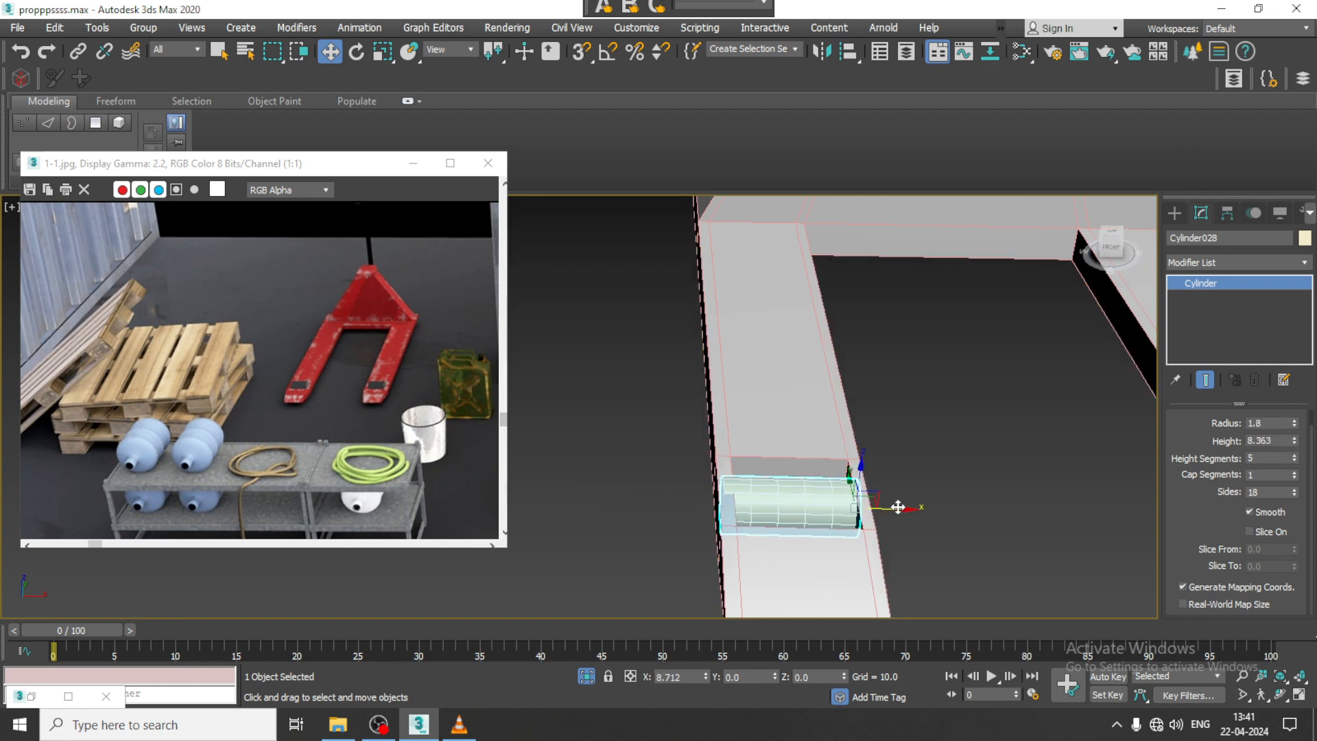
middle_click_drag(838, 478, 796, 467, "alt")
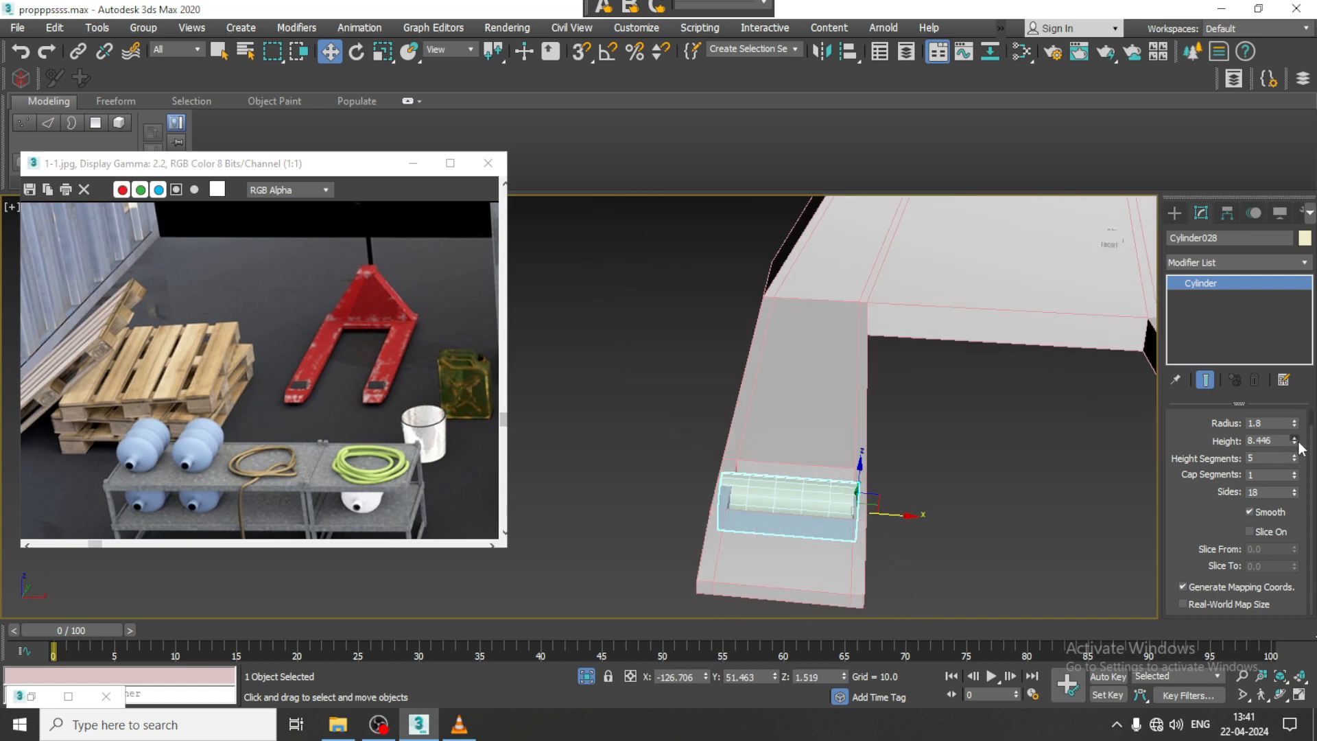
left_click_drag(1299, 444, 1305, 451)
Copy the roller across to the other fork's opening and align it within the cutout.
middle_click_drag(1139, 443, 780, 479, "alt")
left_click_drag(757, 476, 1061, 471, "shift")
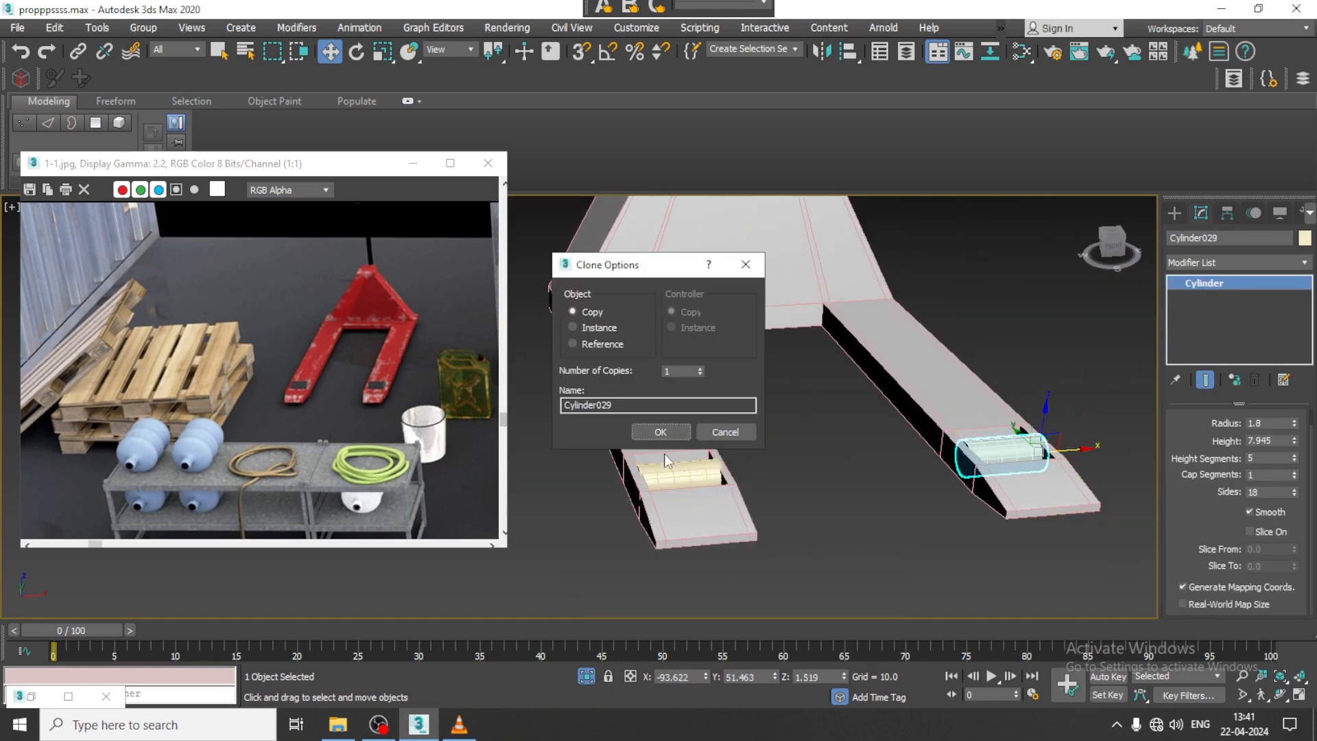
key("Return")
left_click(381, 722)
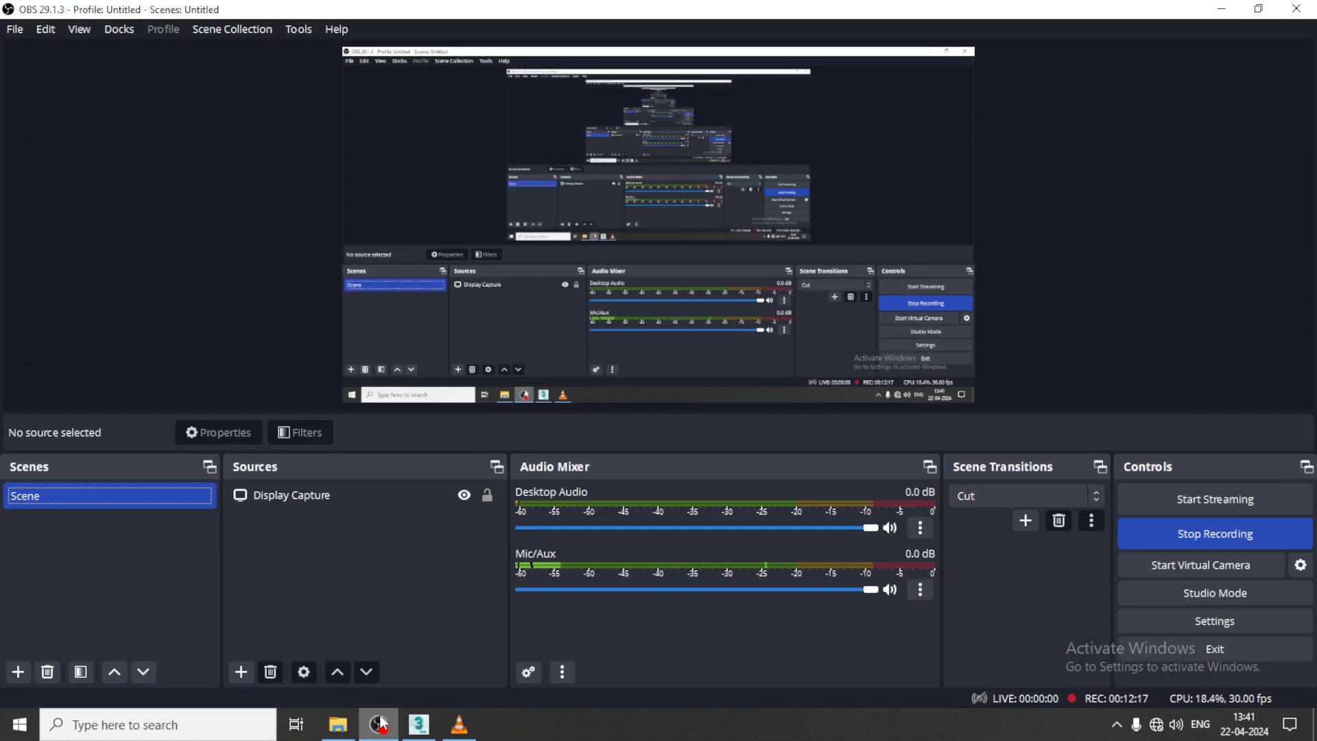
left_click(381, 722)
middle_click_drag(893, 396, 902, 428, "alt")
scroll(903, 428, "up", 4)
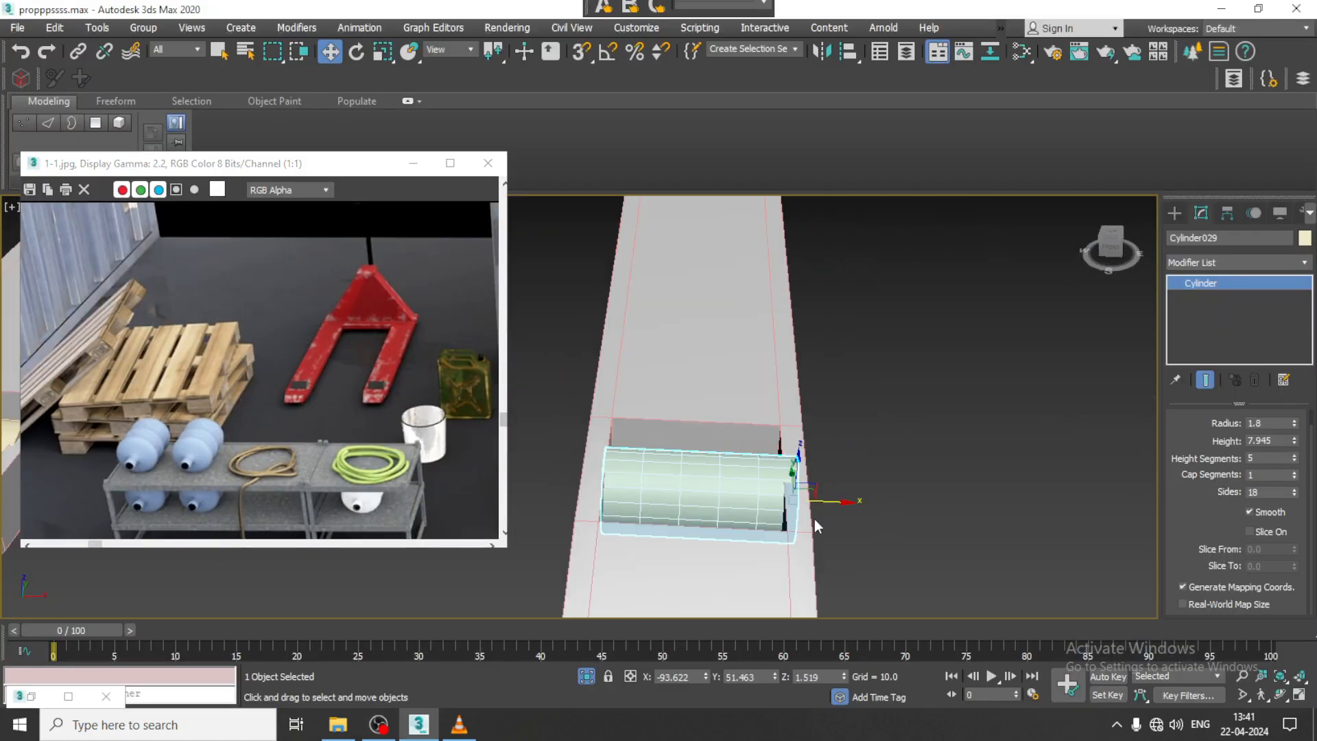
left_click_drag(830, 500, 825, 501)
End the isolation of the pallet jack to show all the warehouse props together again.
scroll(826, 500, "down", 5)
middle_click_drag(826, 499, 855, 385, "alt")
scroll(855, 384, "down", 3)
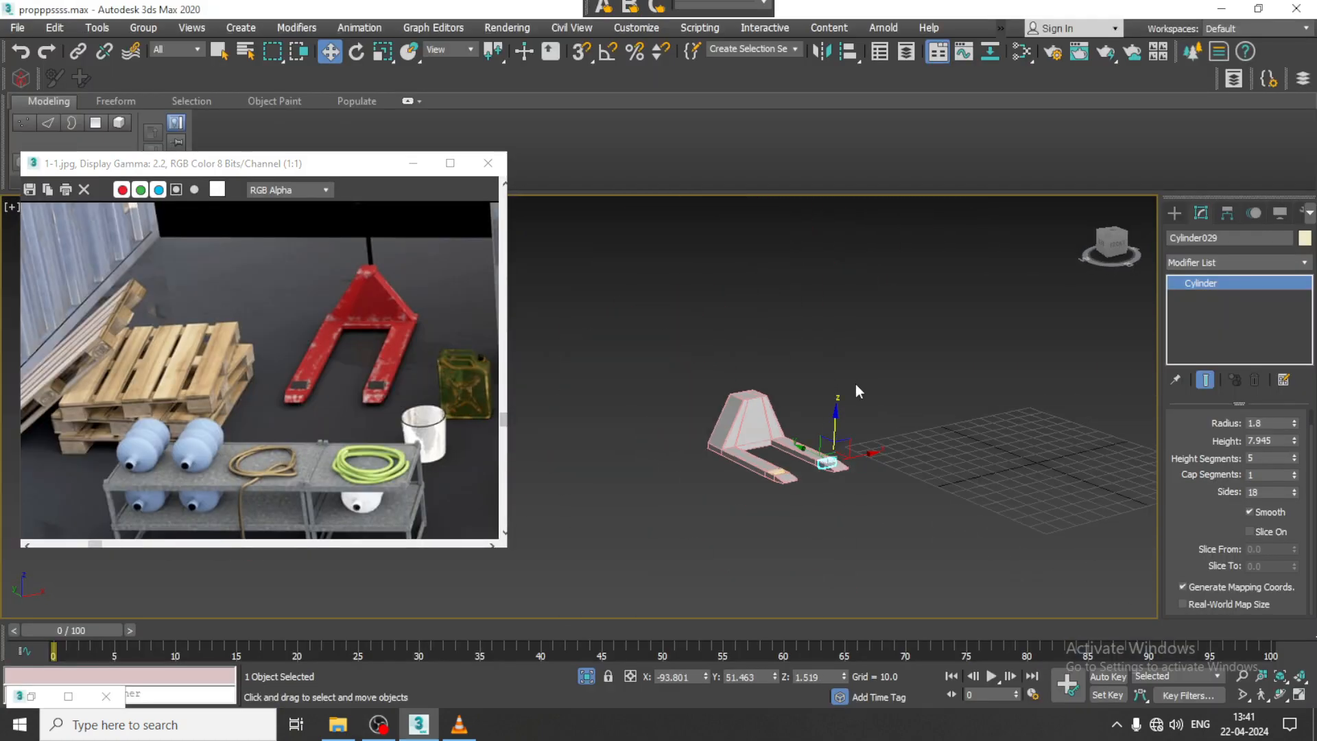
right_click(857, 361)
left_click(913, 222)
middle_click_drag(915, 437, 892, 415, "alt")
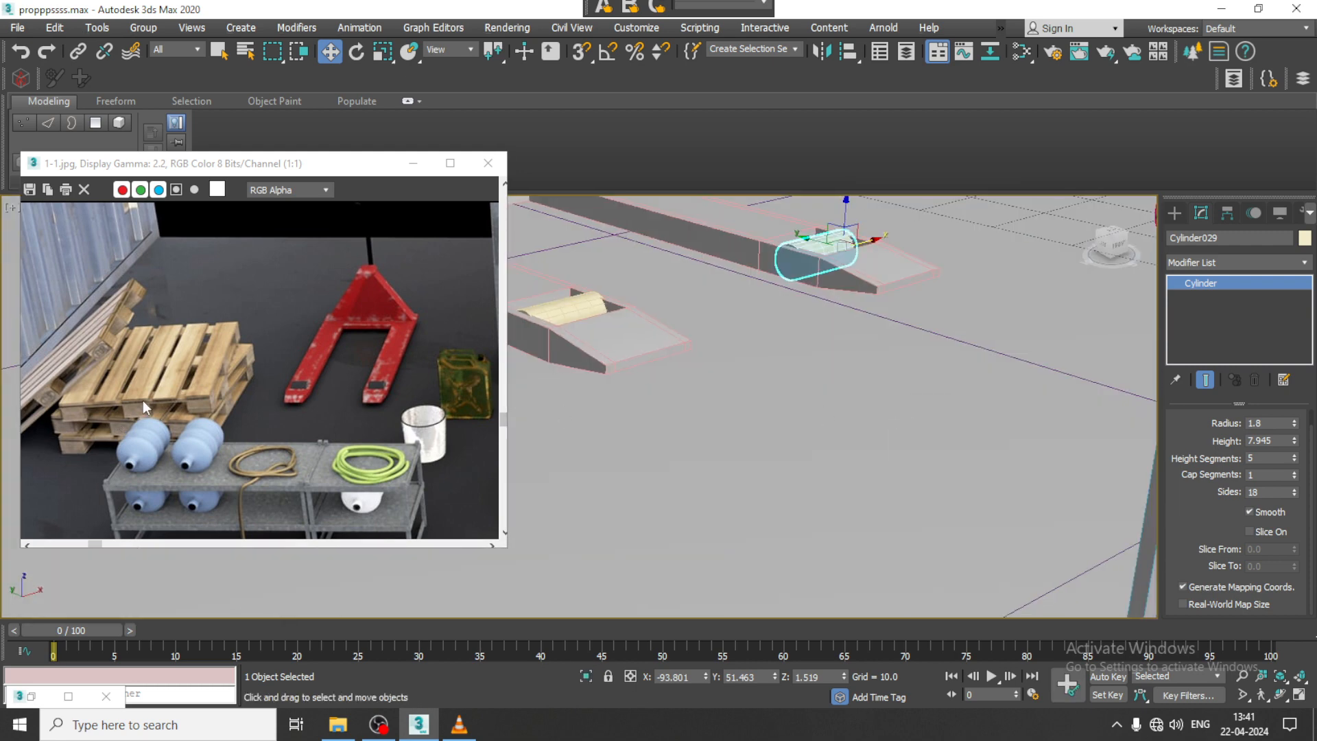
scroll(142, 401, "down", 2)
key("z")
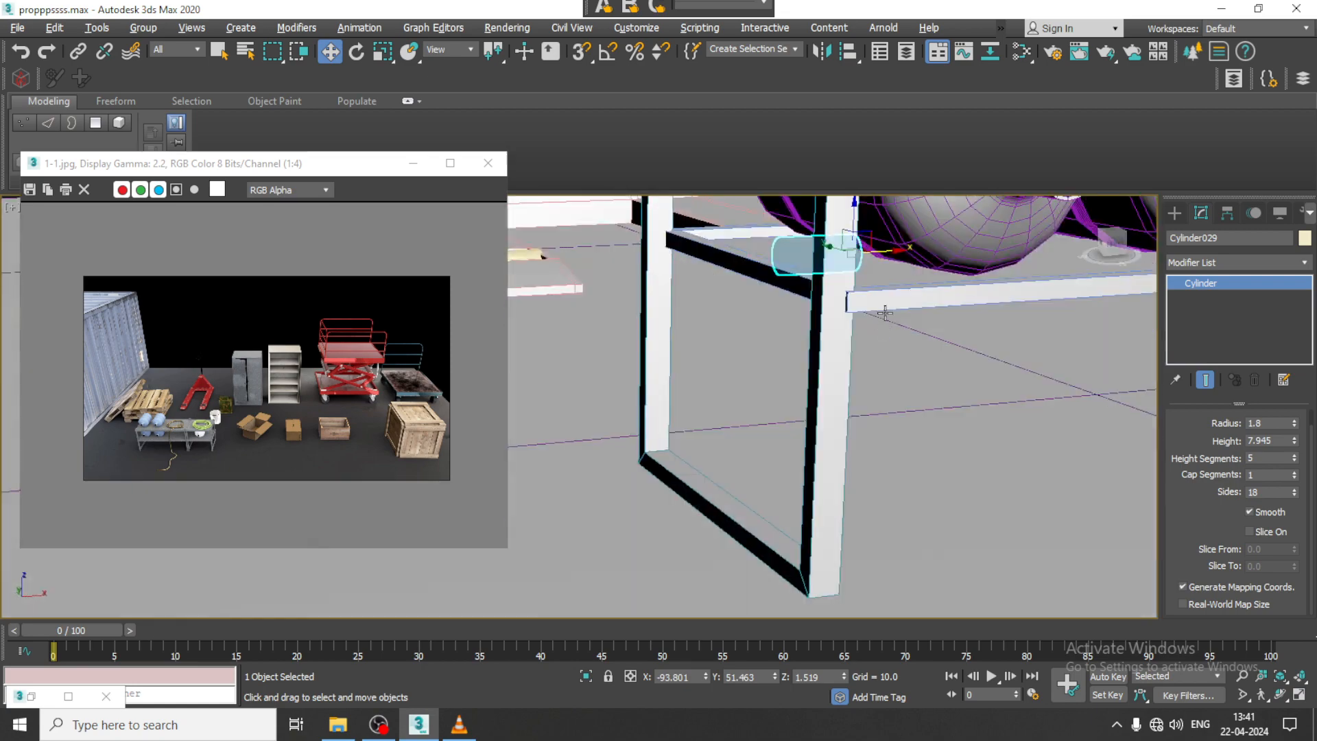
scroll(827, 447, "down", 6)
scroll(827, 448, "down", 4)
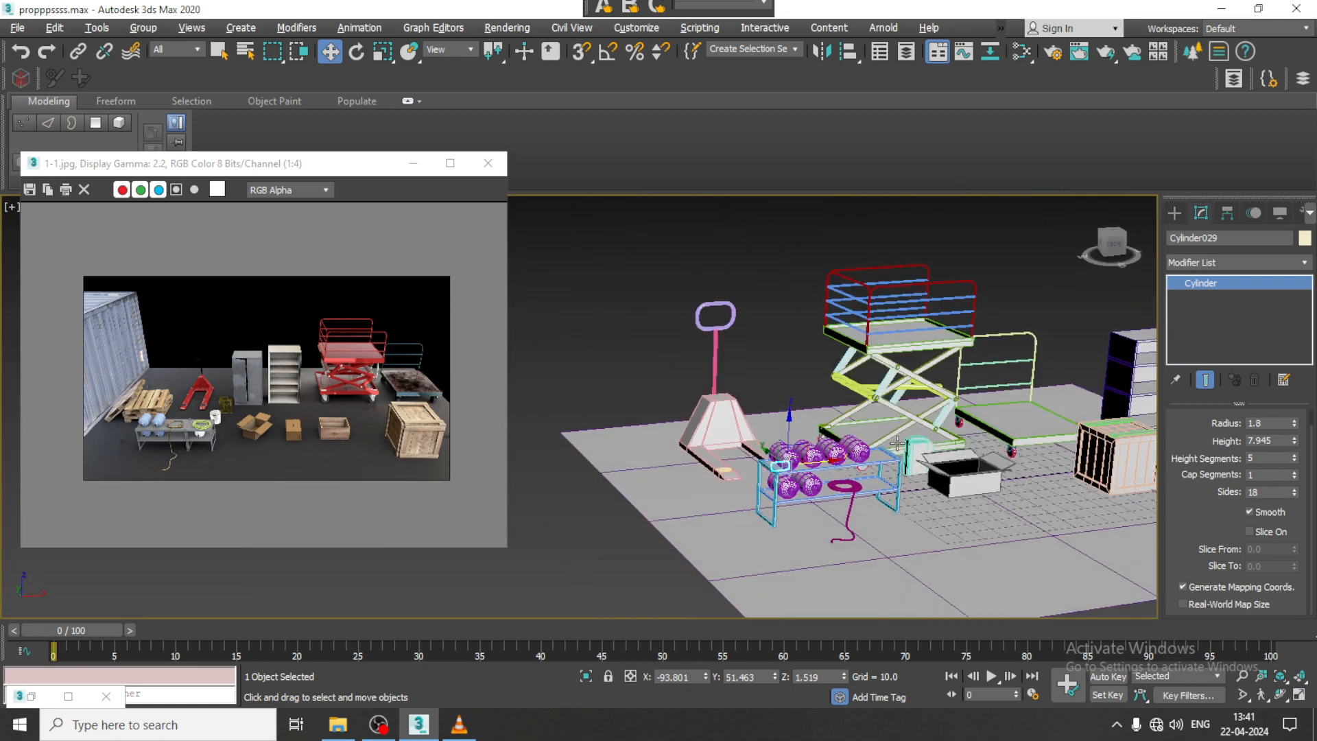
middle_click_drag(826, 447, 760, 428)
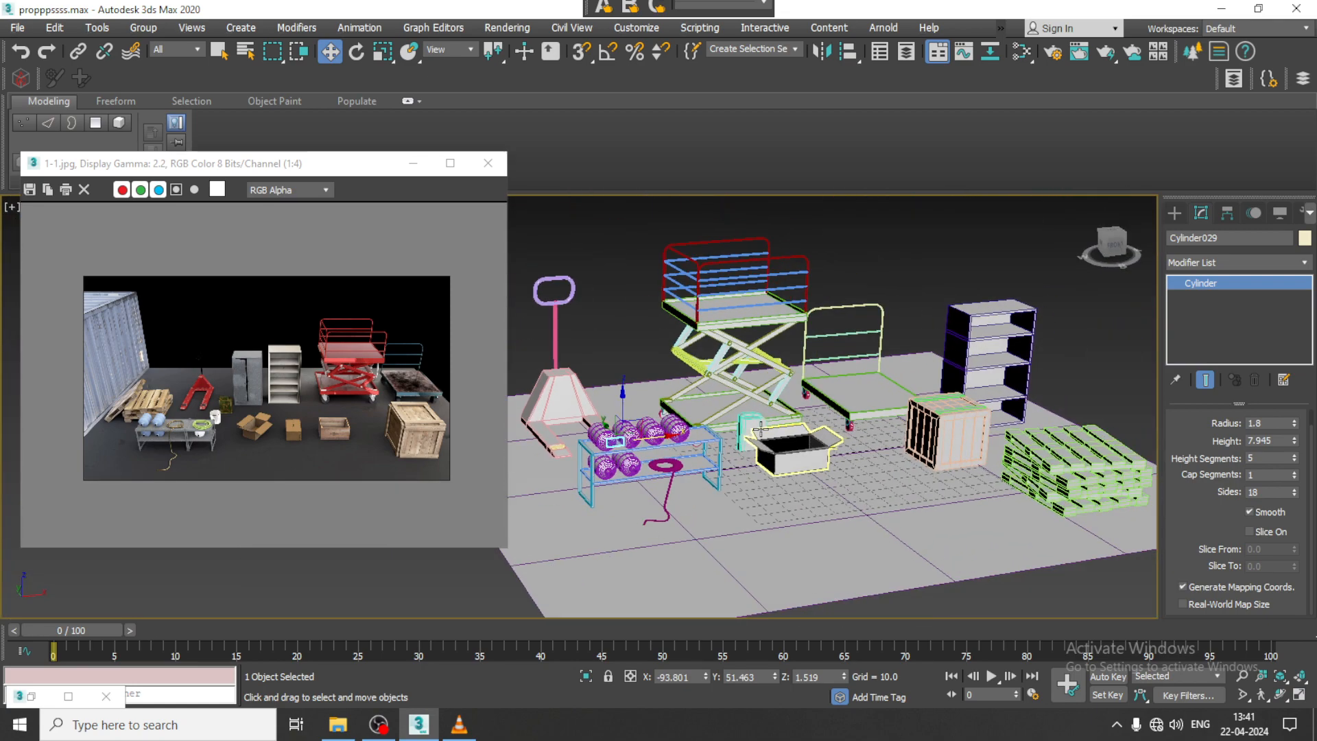
Set the floor plane's length and width segments to 1 and convert it to an Editable Poly.
left_click(754, 532)
middle_click_drag(670, 457, 849, 409)
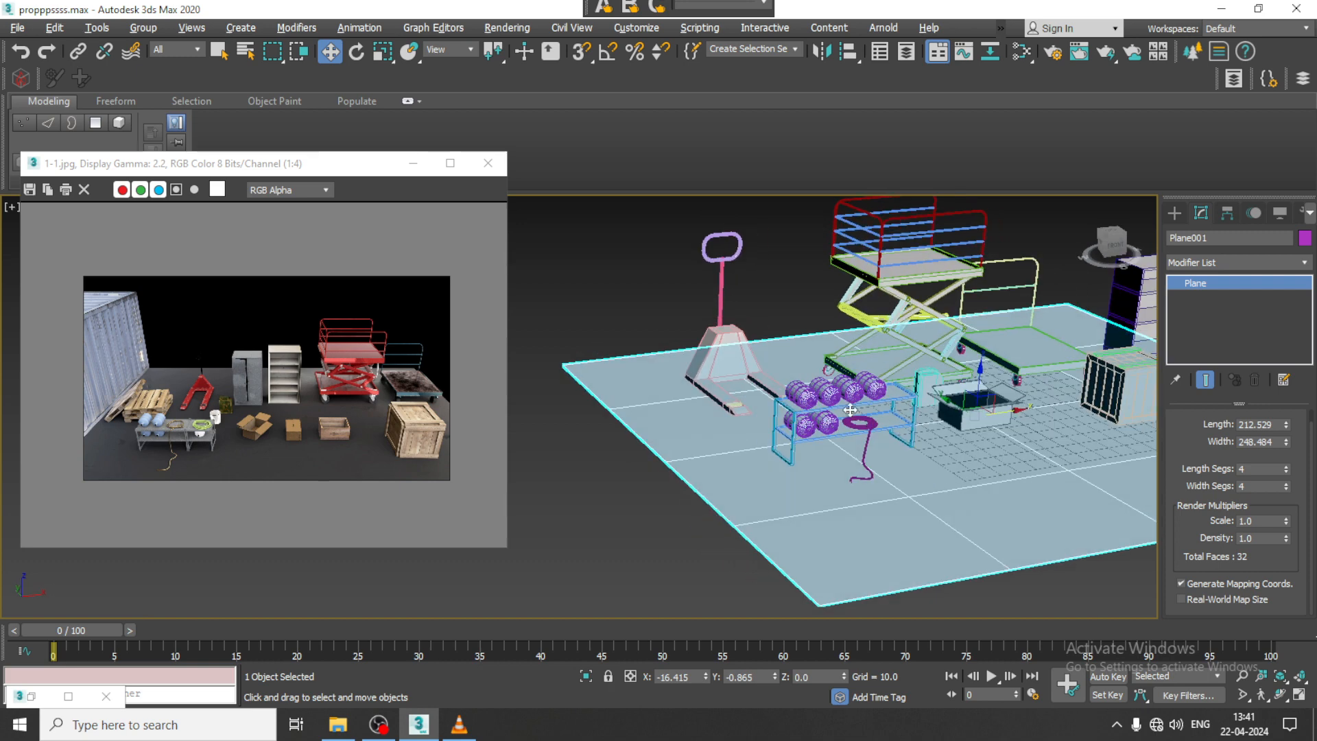
scroll(760, 433, "down", 3)
middle_click_drag(676, 360, 818, 416, "alt")
right_click(818, 416)
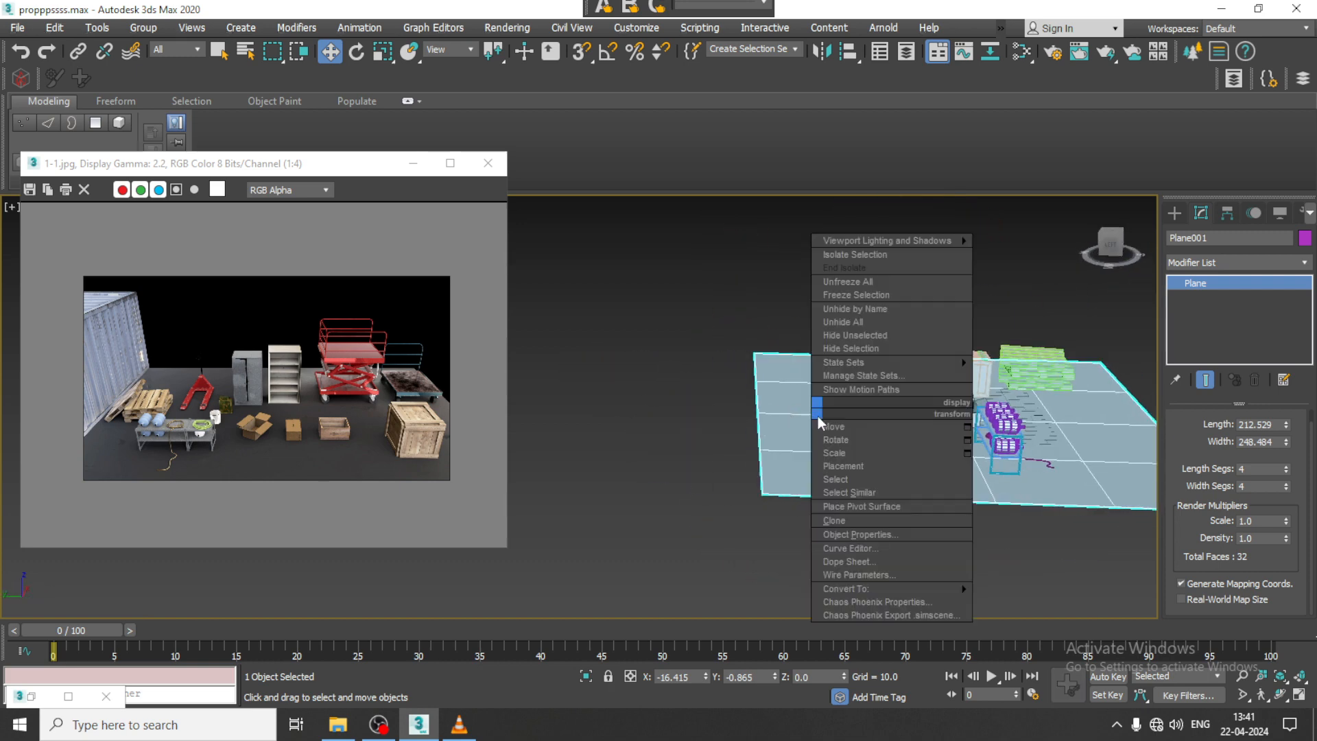
left_click(1289, 473)
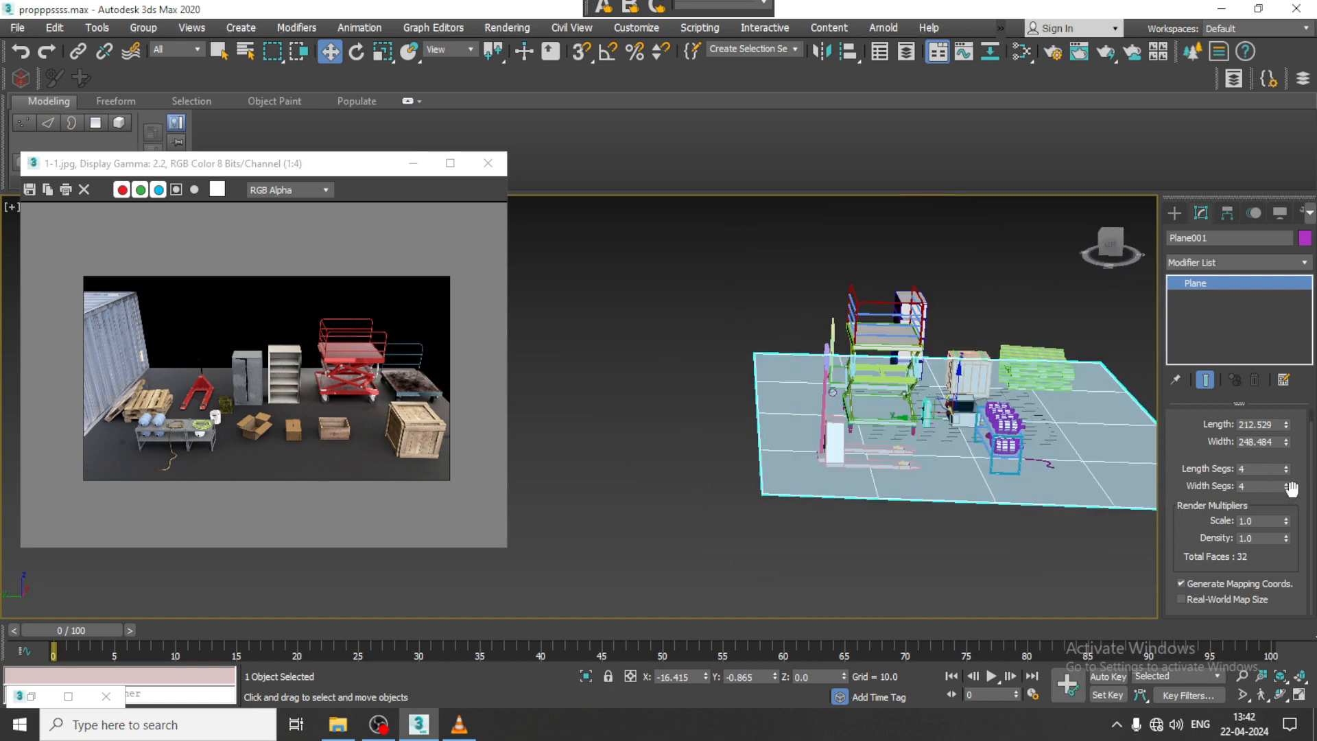
right_click(1287, 488)
right_click(790, 414)
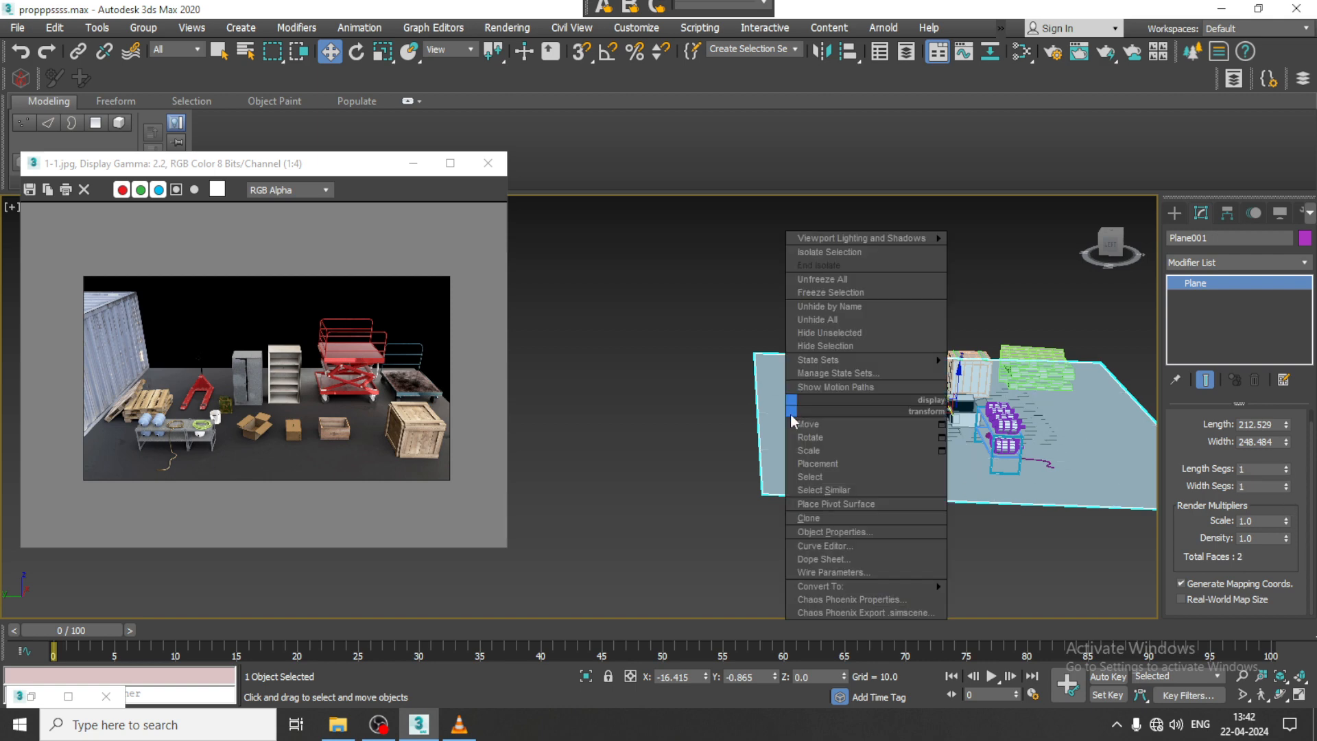
mouse_move(871, 586)
left_click(1005, 600)
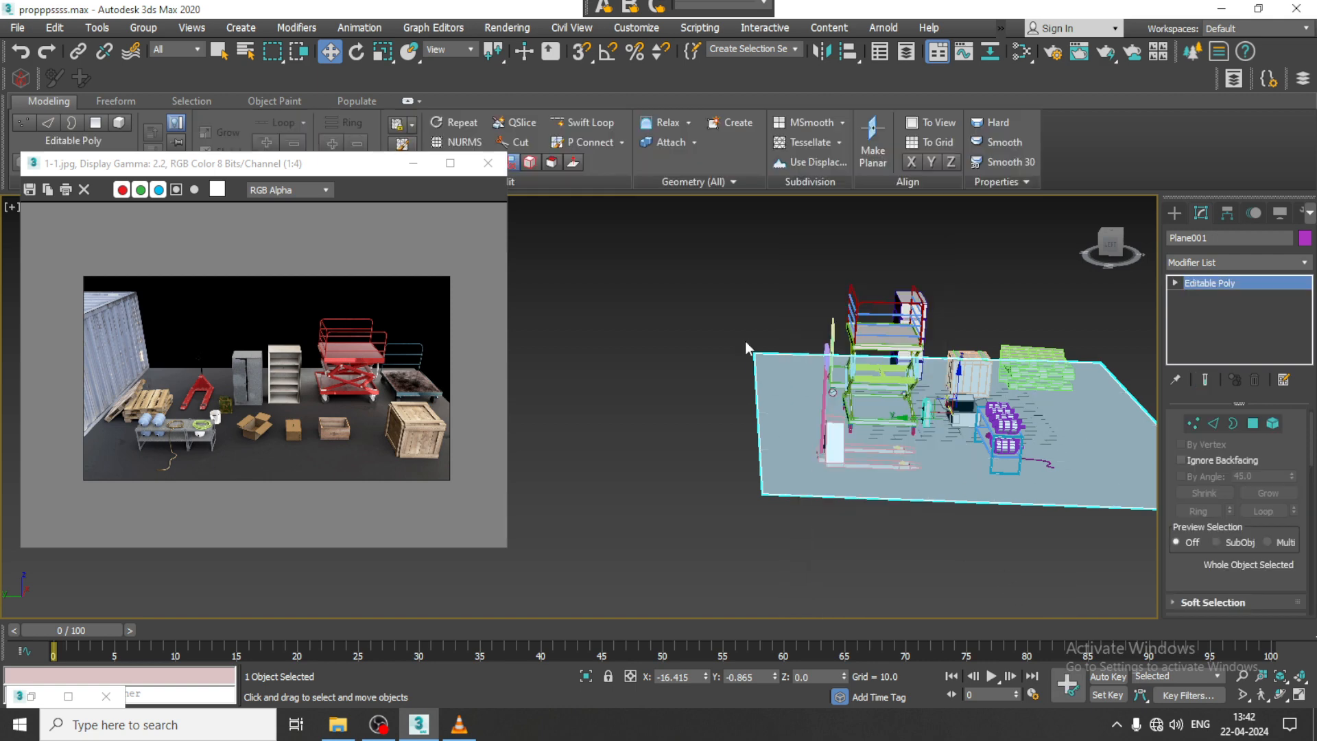
Move the two floor vertices on the pallet jack side outward to extend the ground behind the props.
key("1")
left_click_drag(676, 270, 851, 641)
left_click_drag(709, 411, 557, 412)
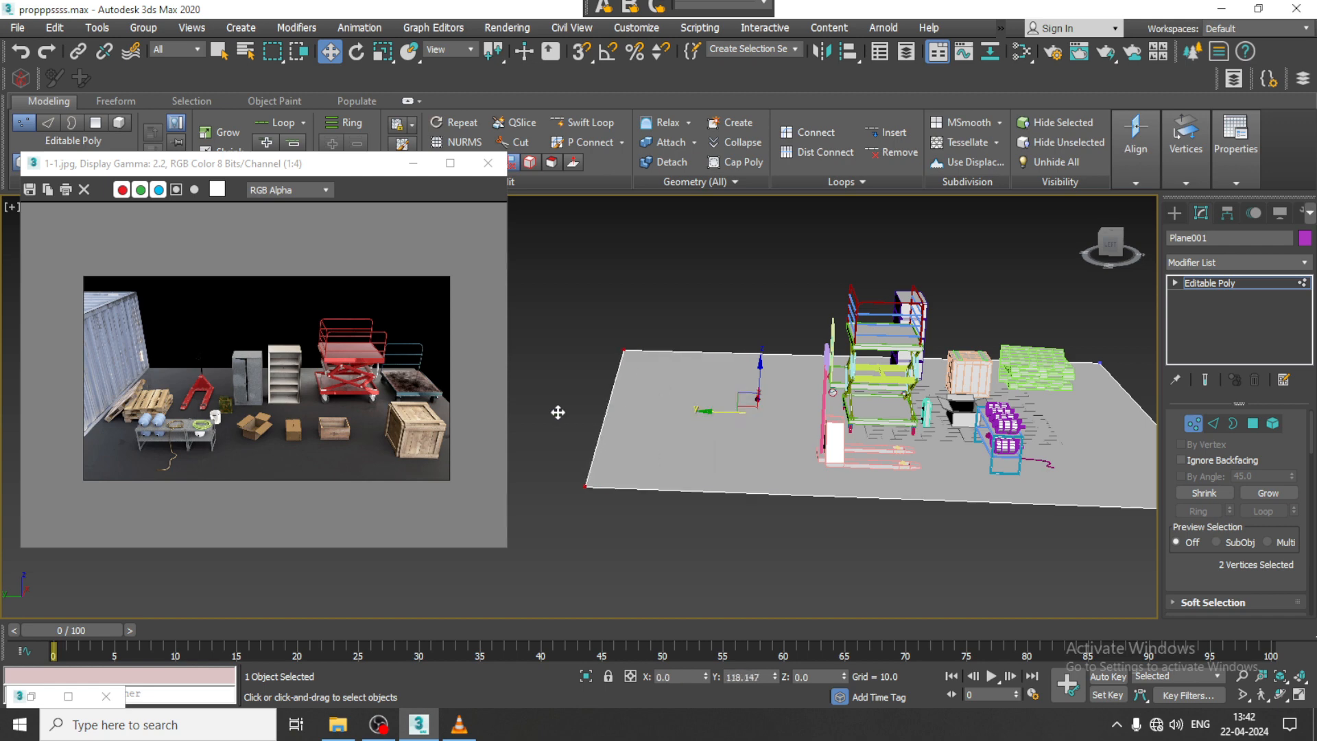
middle_click_drag(790, 432, 819, 348, "alt")
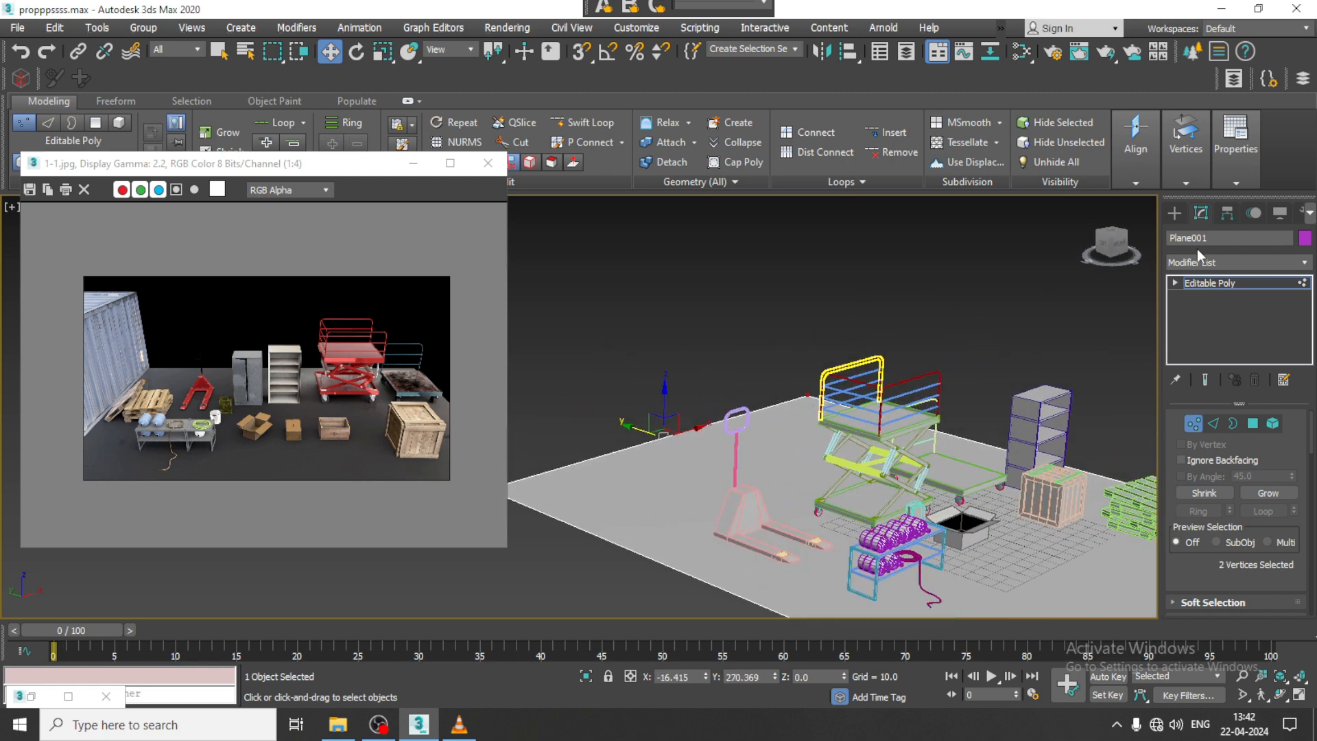
Draw a container box about 97 long, 299 wide and 77 high behind the pallet jack, and scale its height to about 106 percent.
left_click(1175, 213)
left_click(1203, 312)
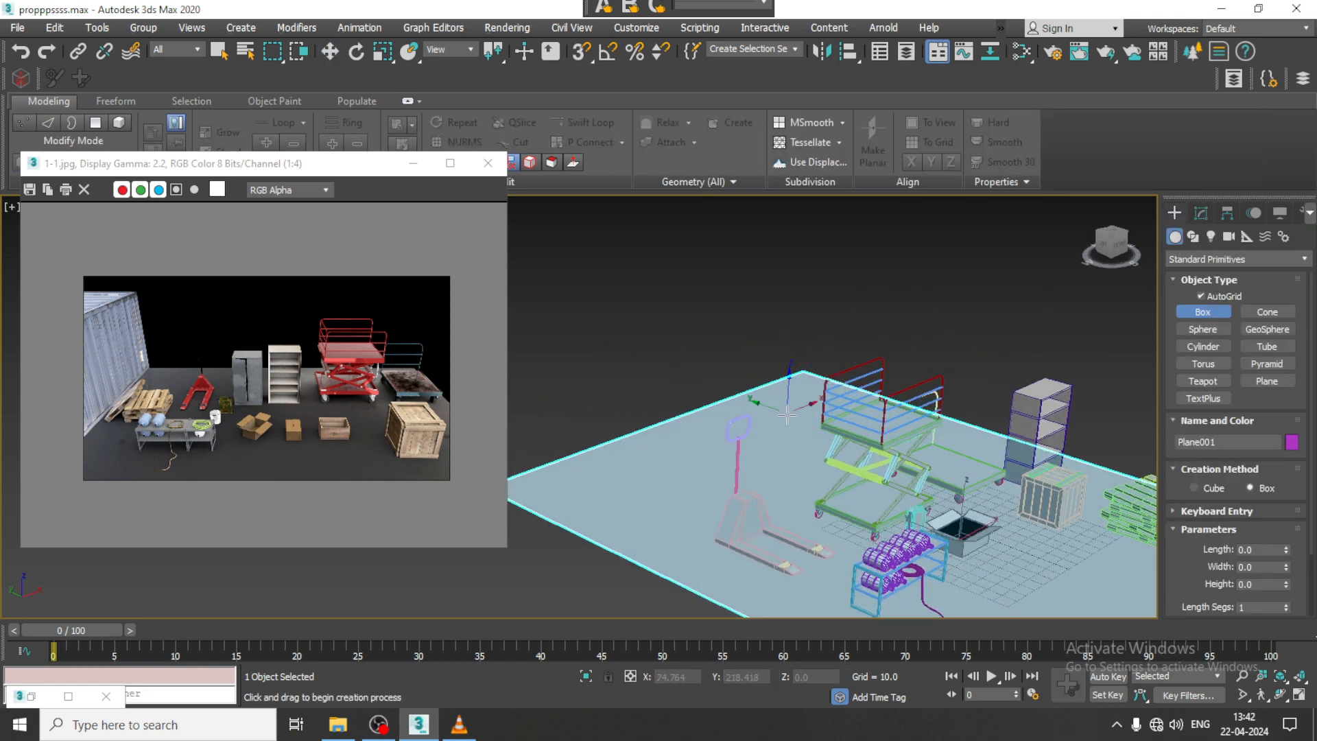
middle_click_drag(787, 414, 790, 419, "alt")
middle_click_drag(791, 419, 829, 412)
left_click_drag(798, 335, 724, 567)
left_click(726, 471)
middle_click_drag(853, 481, 862, 420, "alt")
key("w")
key("e")
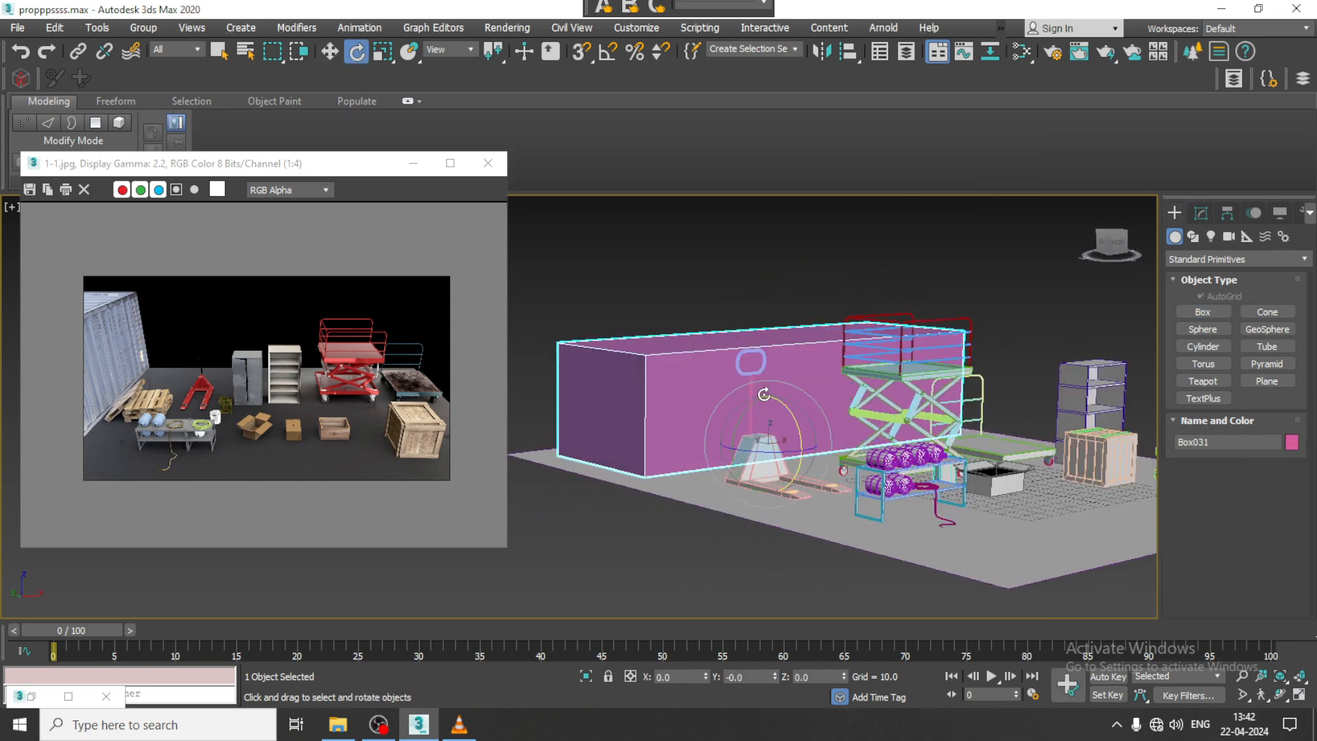
key("w")
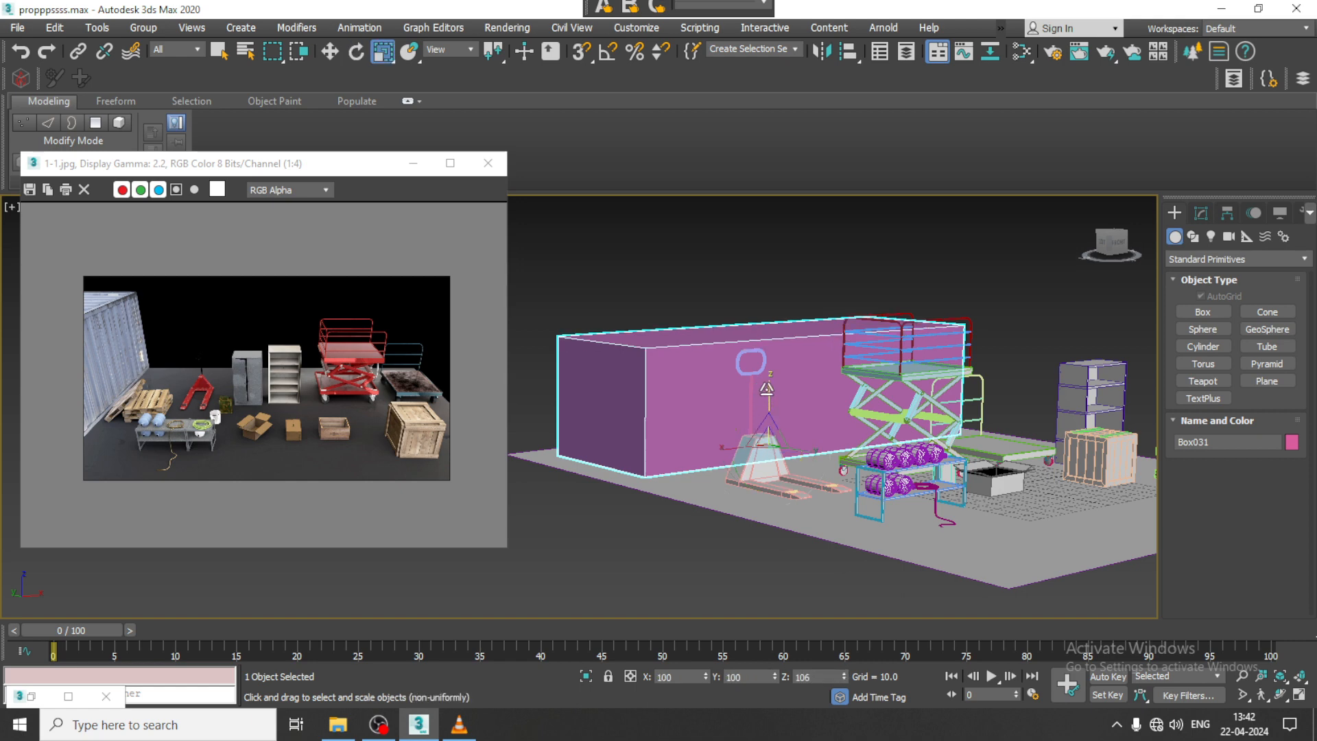
scroll(808, 382, "up", 5)
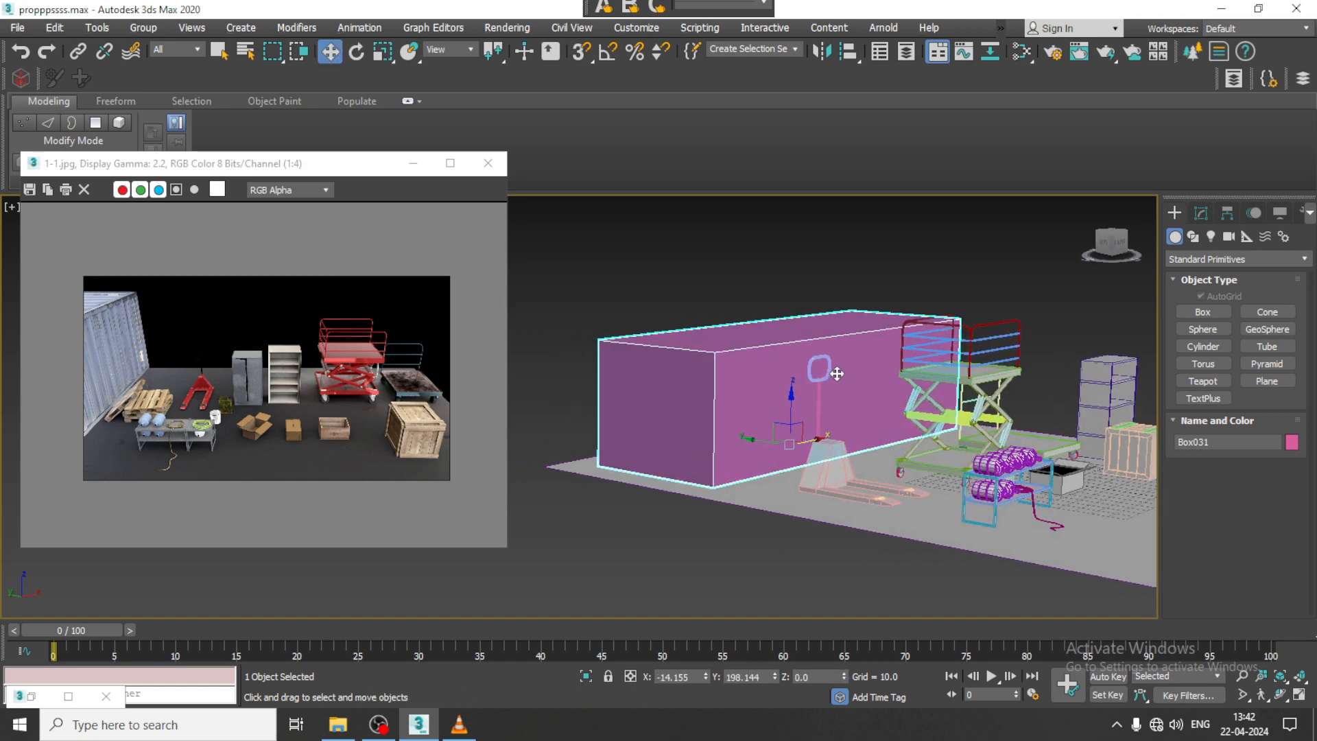
Convert the container box to an Editable Poly.
right_click(733, 355)
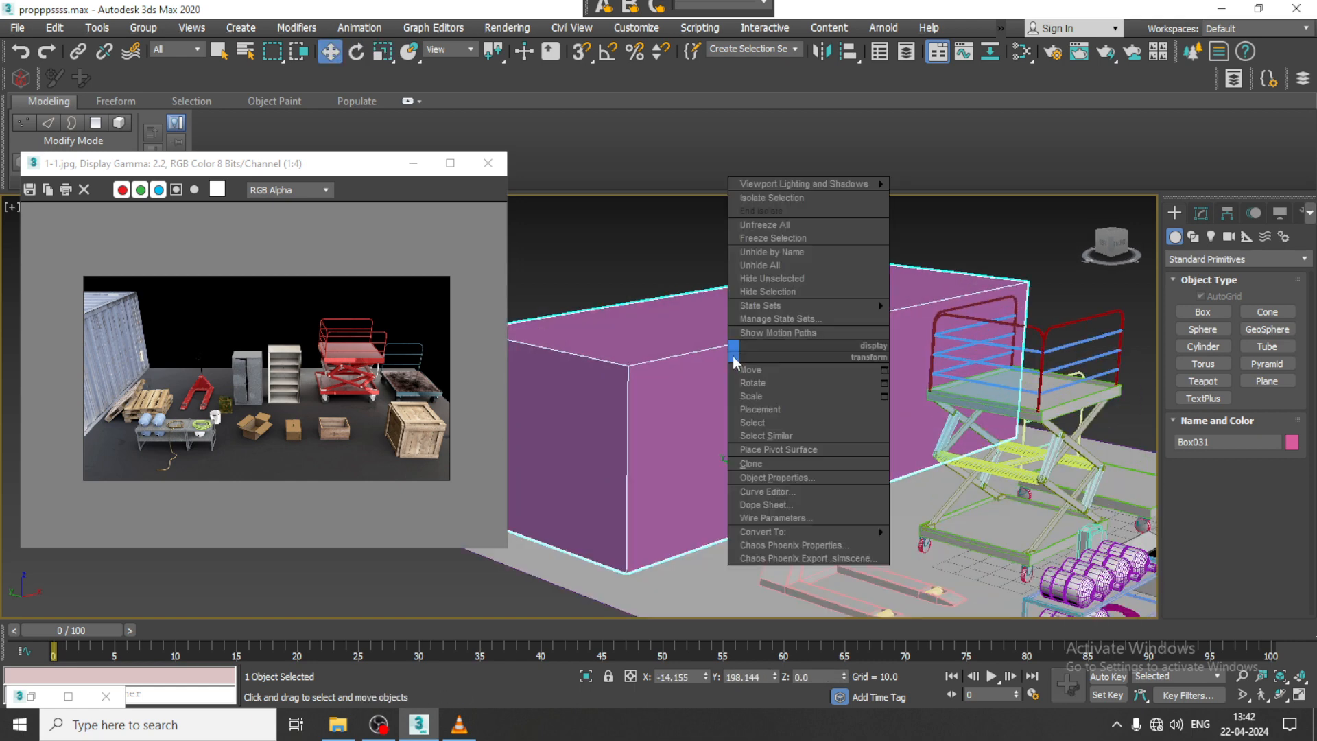
left_click(1201, 215)
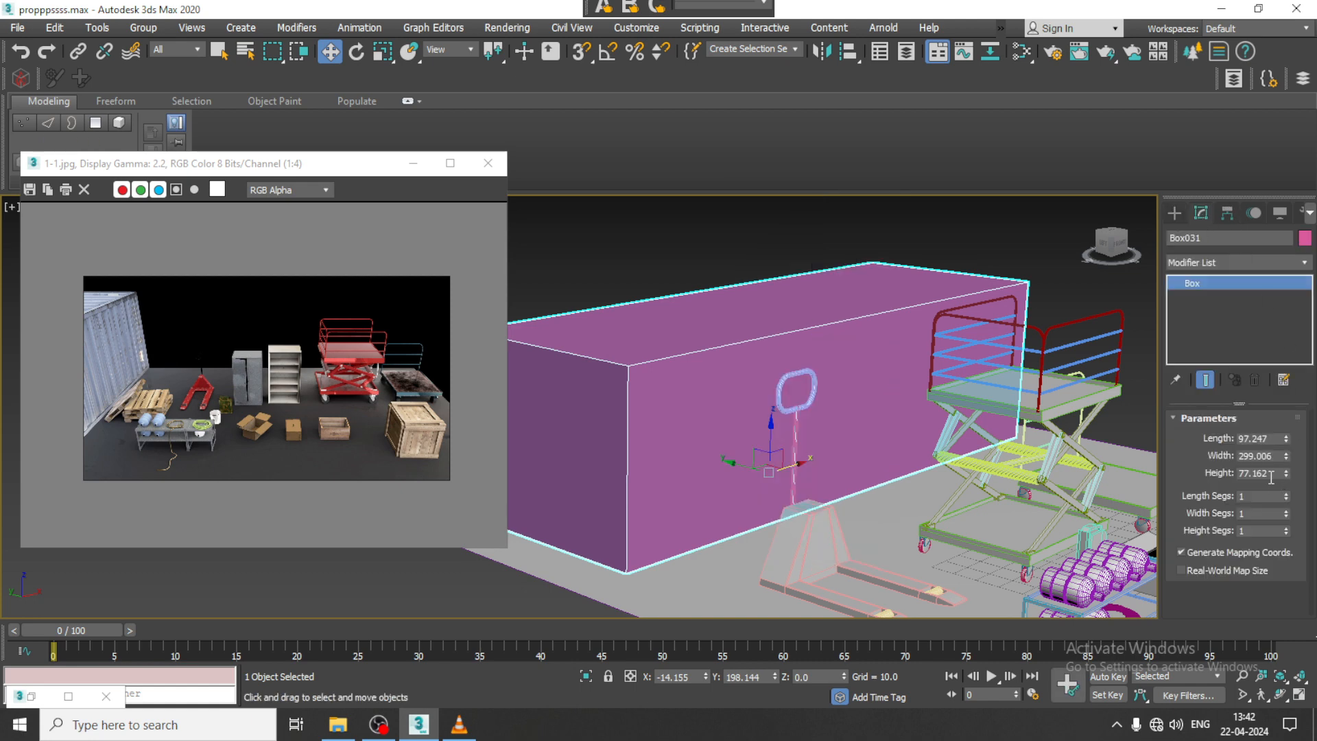
right_click(679, 386)
mouse_move(784, 562)
left_click(857, 570)
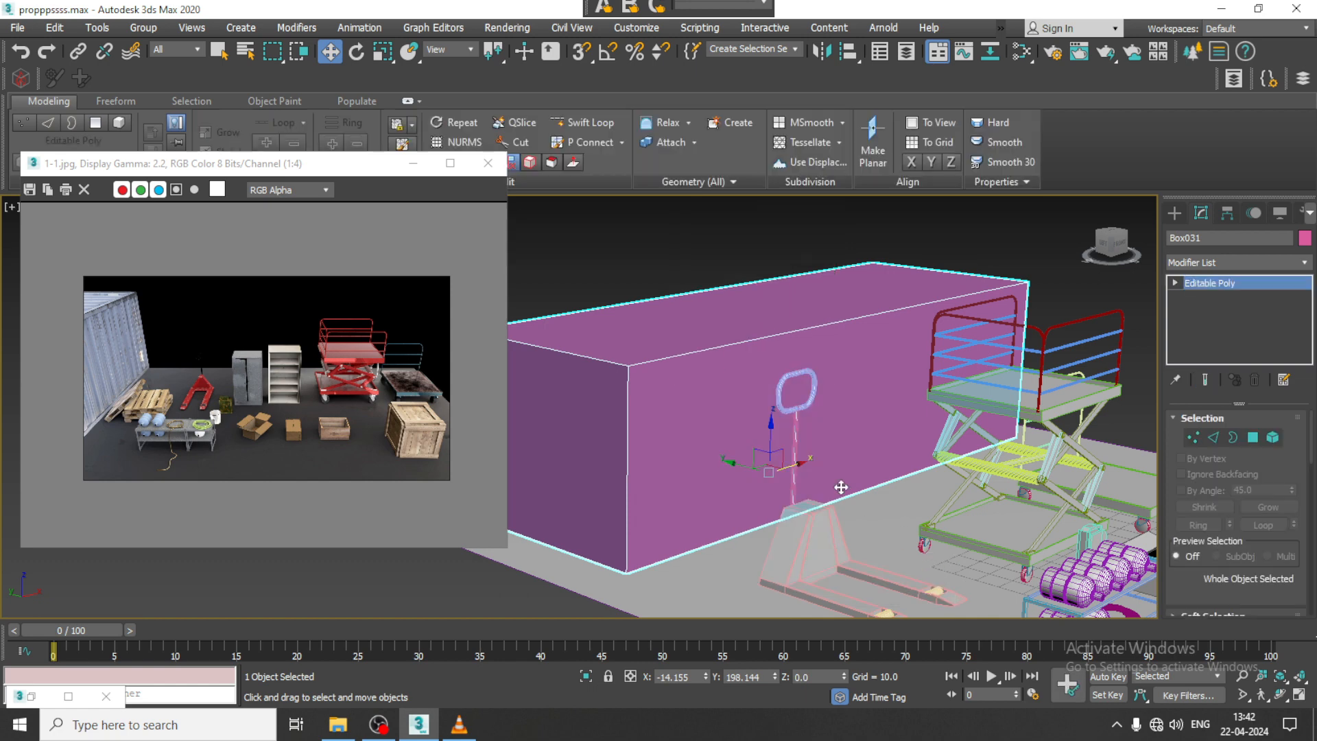
Inset all six container polygons individually by 3.834 to form a frame around each face.
scroll(841, 487, "down", 4)
key("4")
left_click_drag(602, 342, 856, 479)
scroll(797, 455, "up", 2)
middle_click_drag(797, 456, 812, 468, "alt")
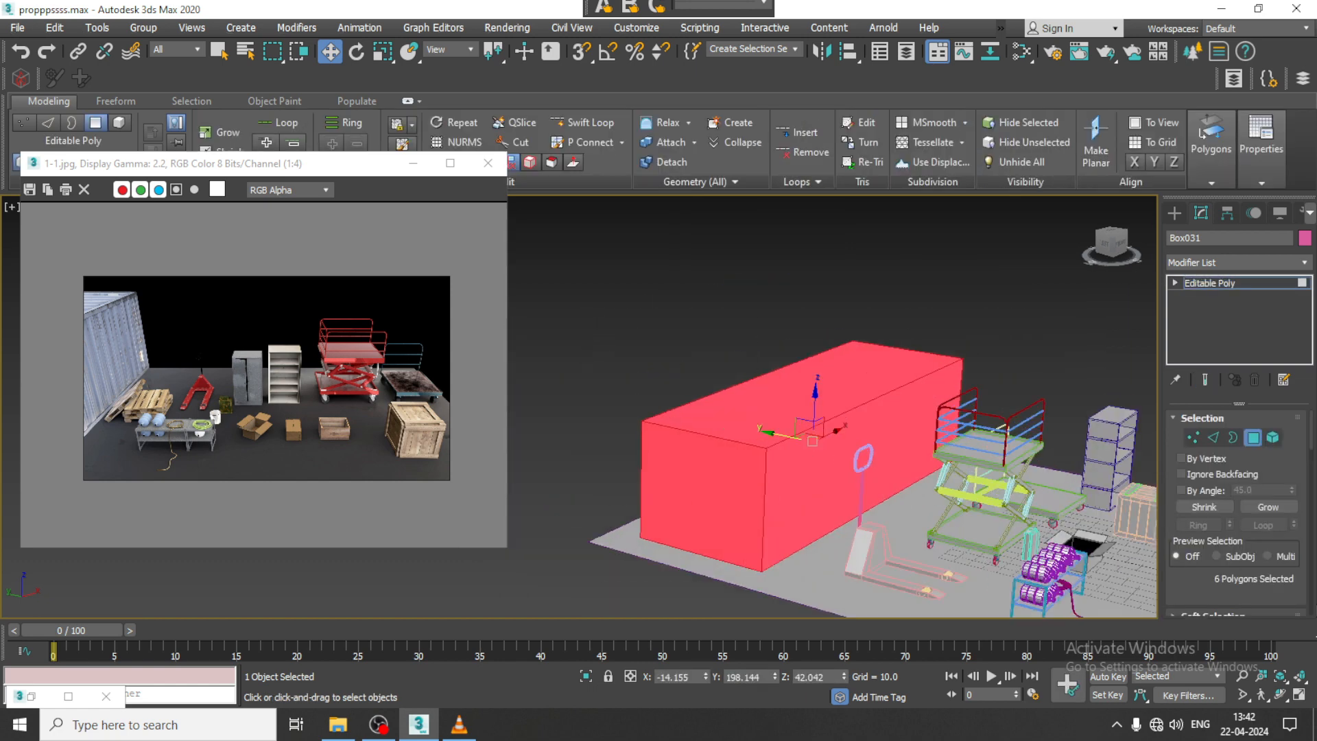
scroll(1245, 578, "down", 3)
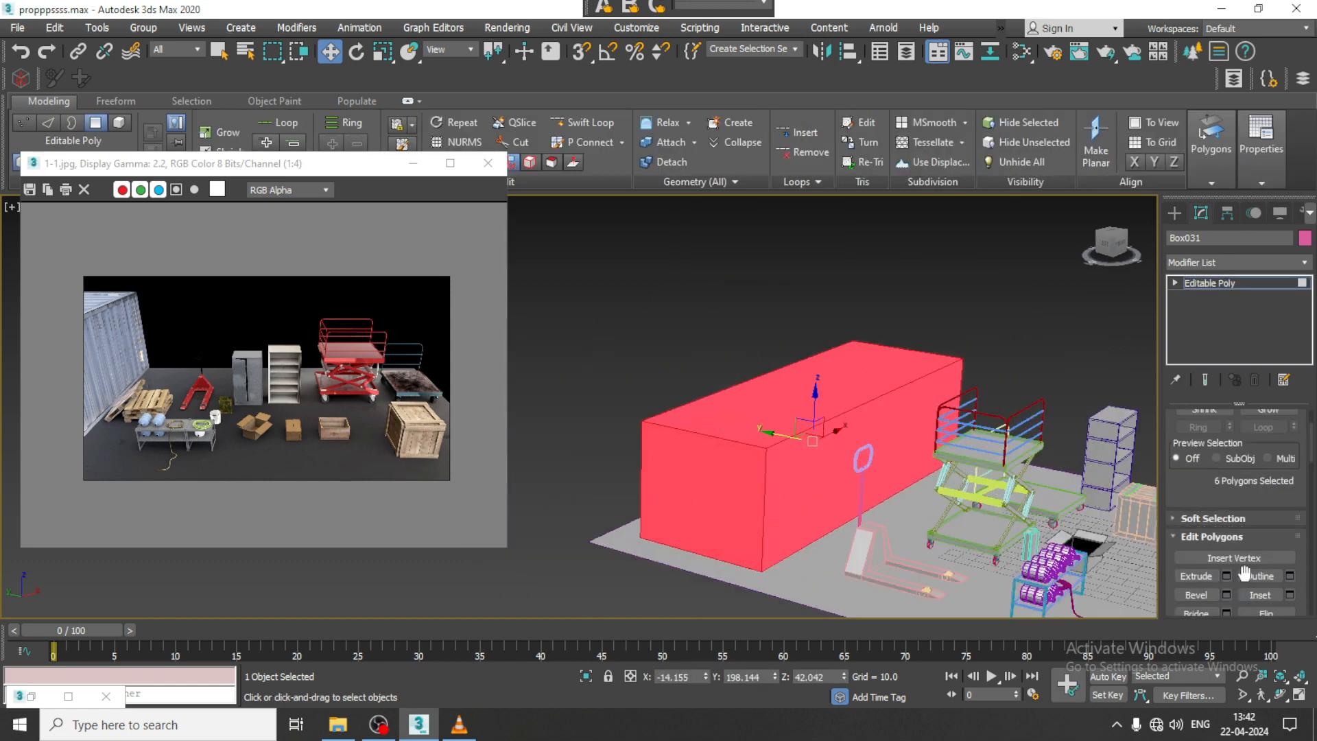
left_click(1288, 594)
left_click(591, 415)
left_click(637, 447)
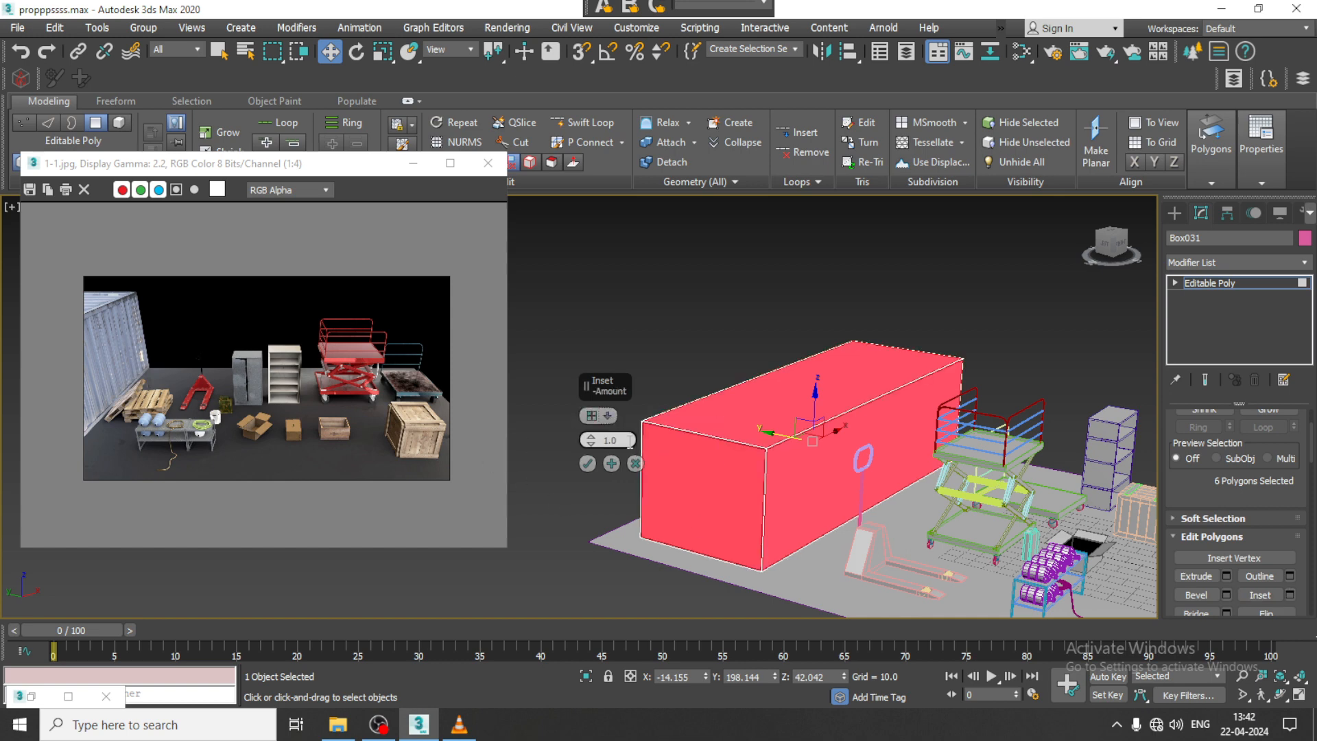
left_click_drag(590, 439, 593, 416)
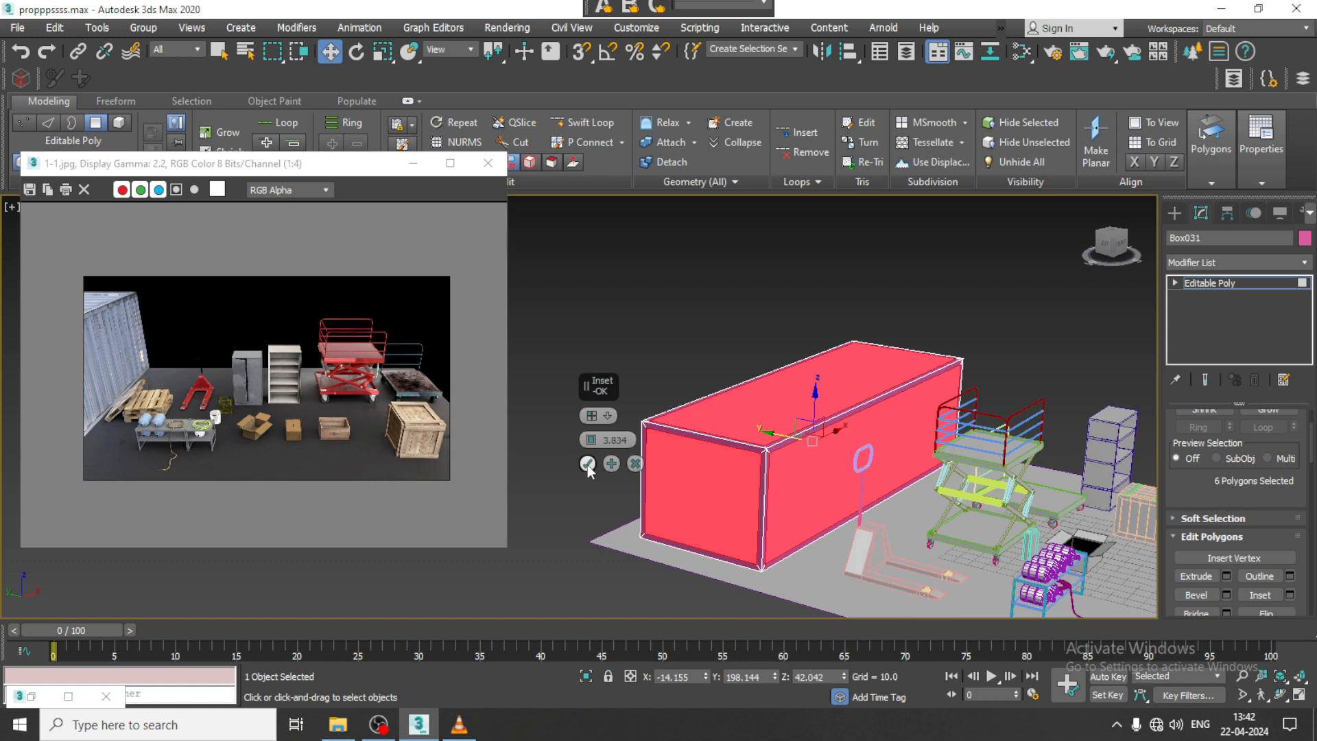
left_click(588, 464)
Extrude the inset container faces inward with a height of -1.455.
scroll(778, 411, "up", 5)
left_click(1227, 576)
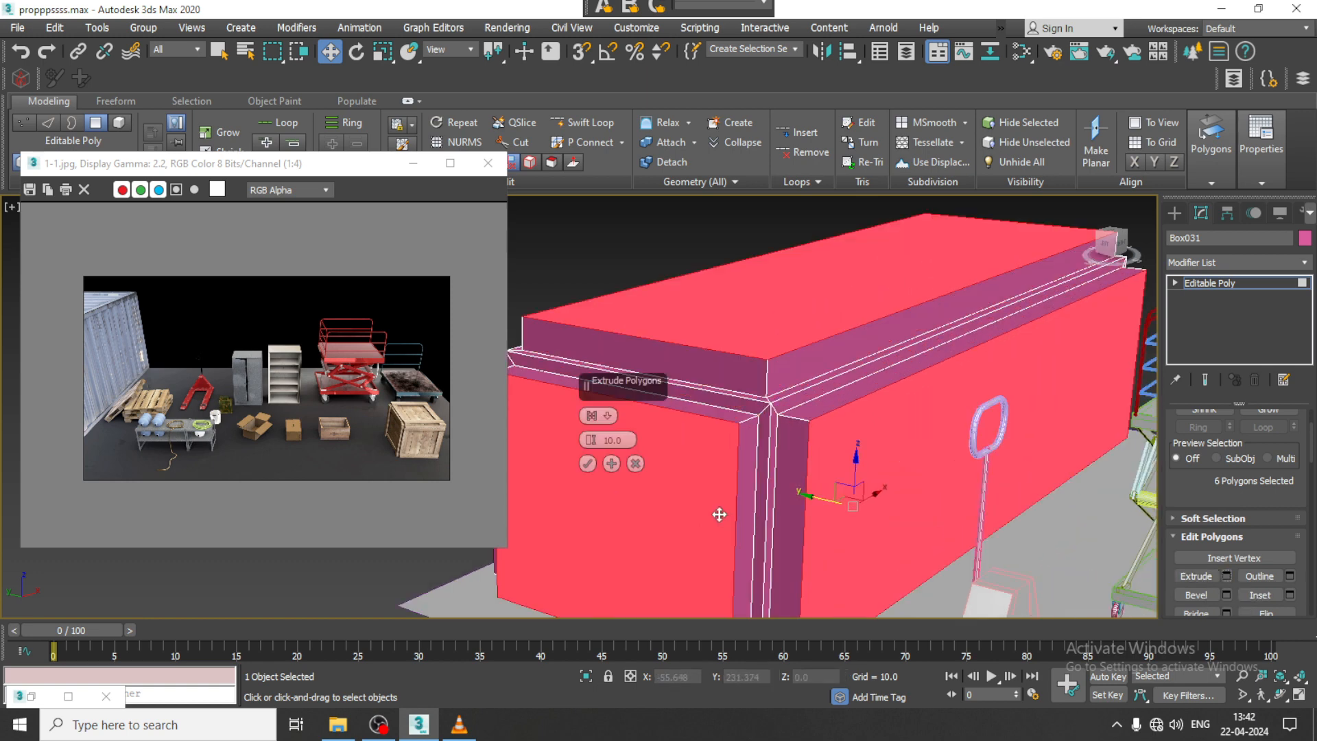
left_click_drag(597, 449, 624, 524)
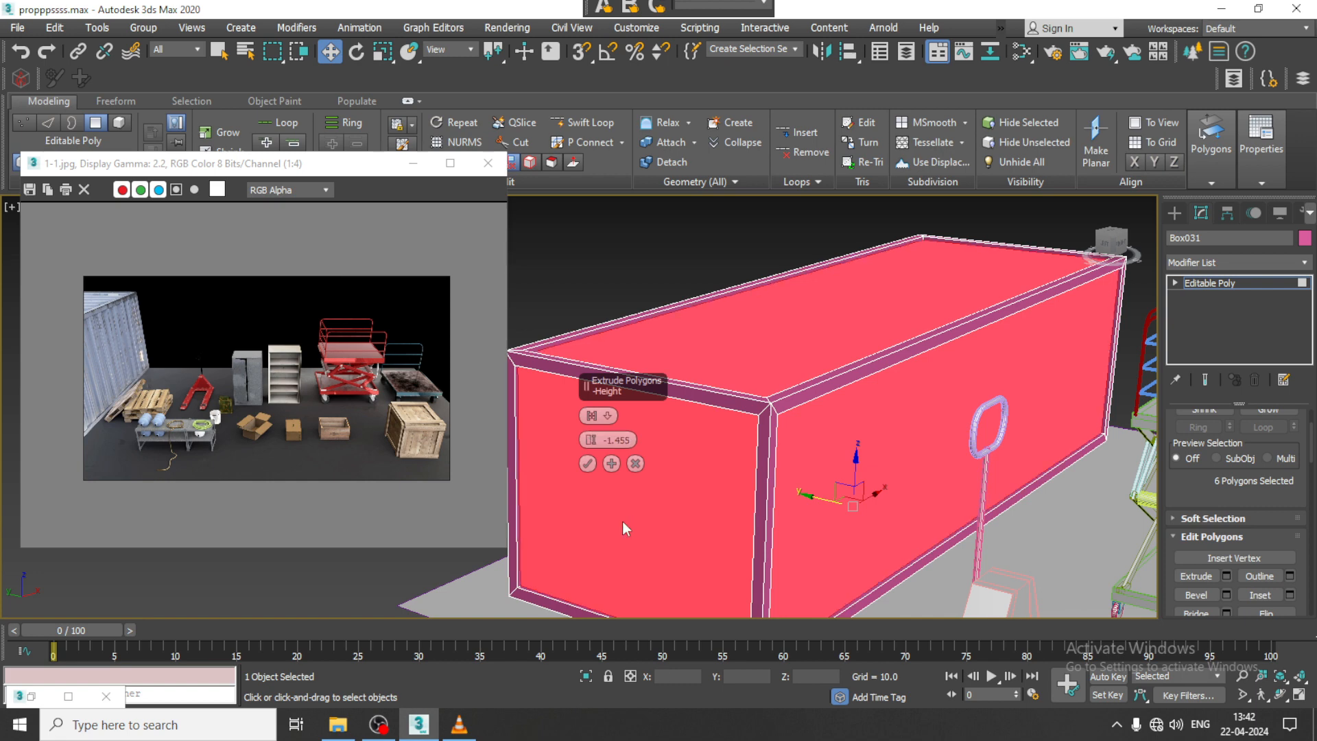
left_click(587, 463)
left_click(613, 310)
Connect the container's lengthwise edges with 44 segments to divide its long faces into narrow strips.
middle_click_drag(858, 415, 751, 432, "alt")
key("2")
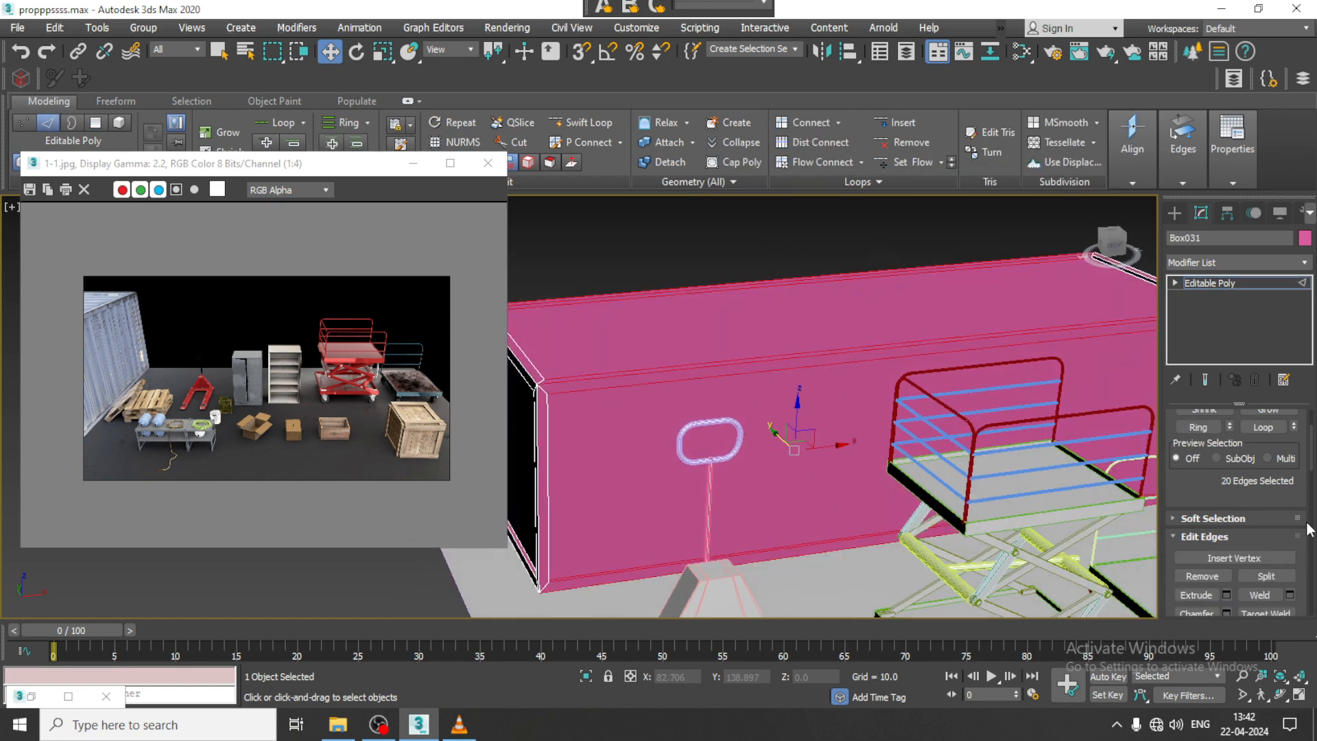
scroll(1271, 476, "down", 3)
left_click(1290, 514)
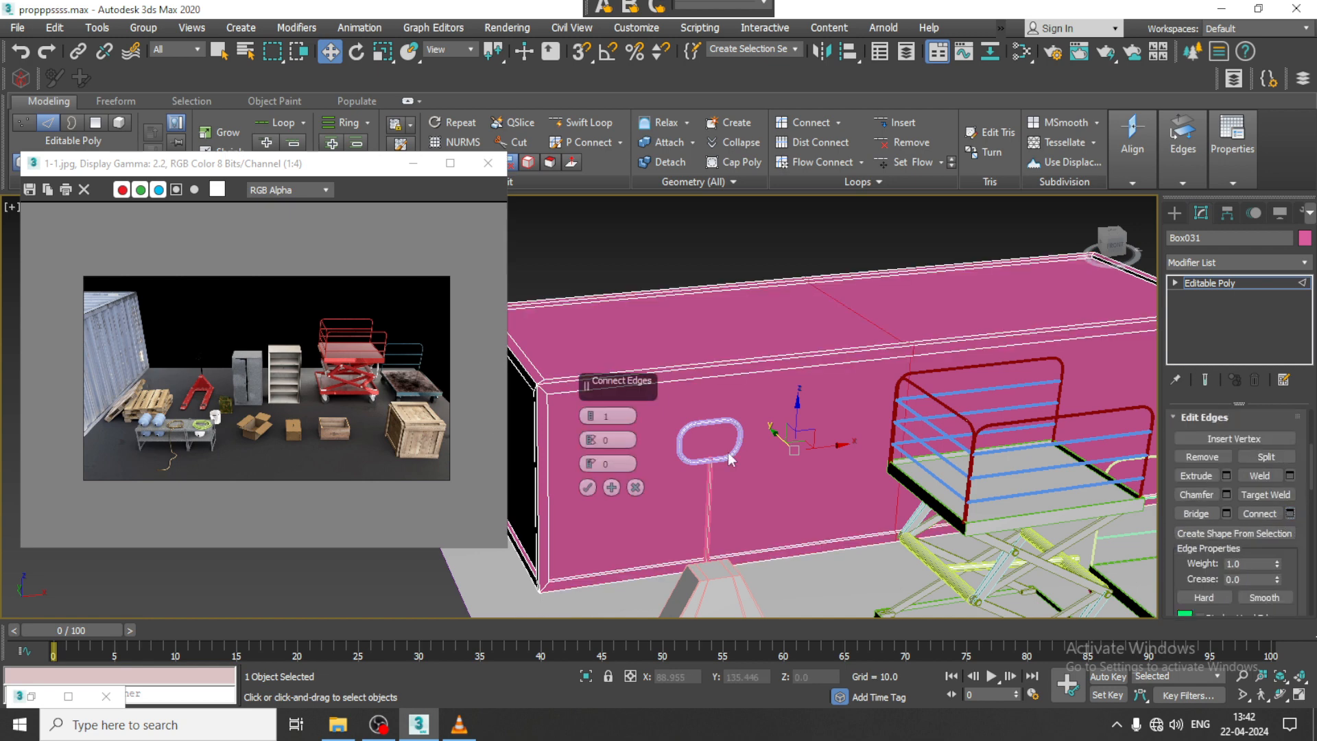
left_click_drag(591, 415, 550, 265)
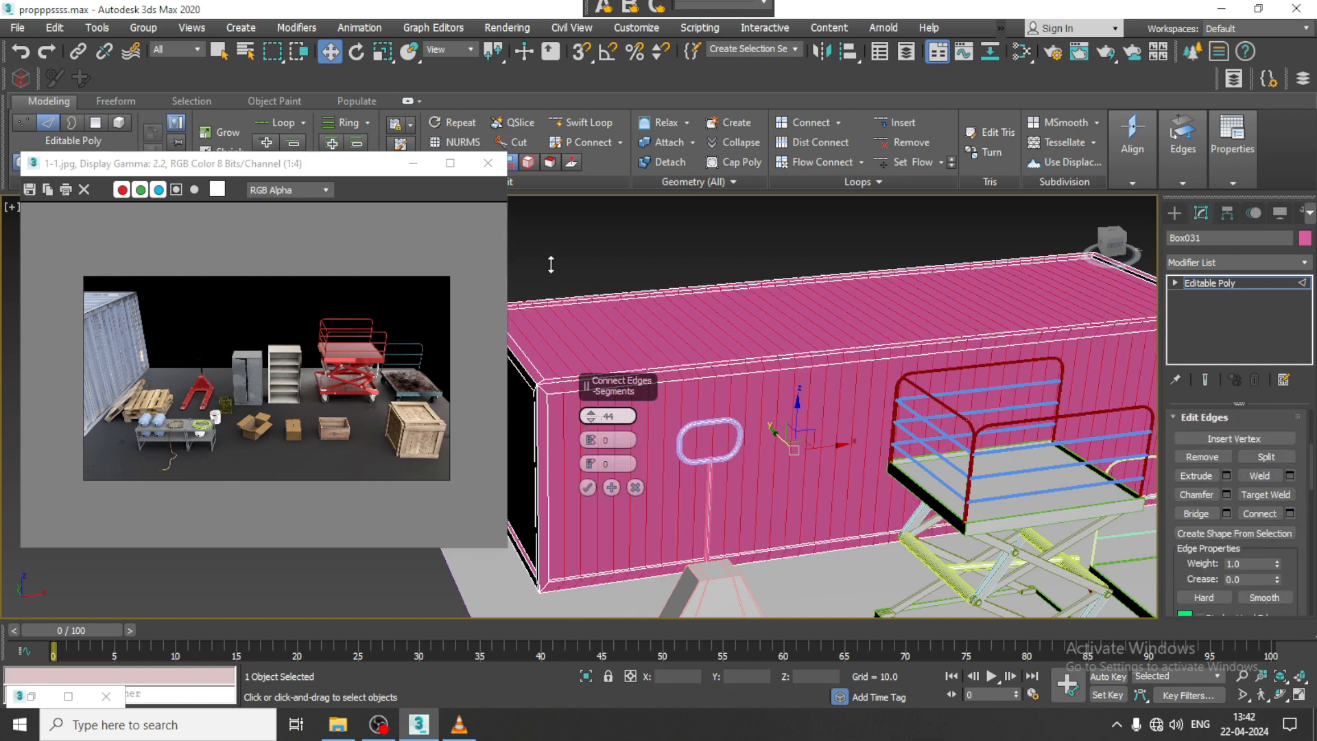
left_click(588, 488)
Select every other vertical strip along the container's long side and extrude them slightly to form the wall corrugation.
scroll(590, 480, "up", 8)
key("4")
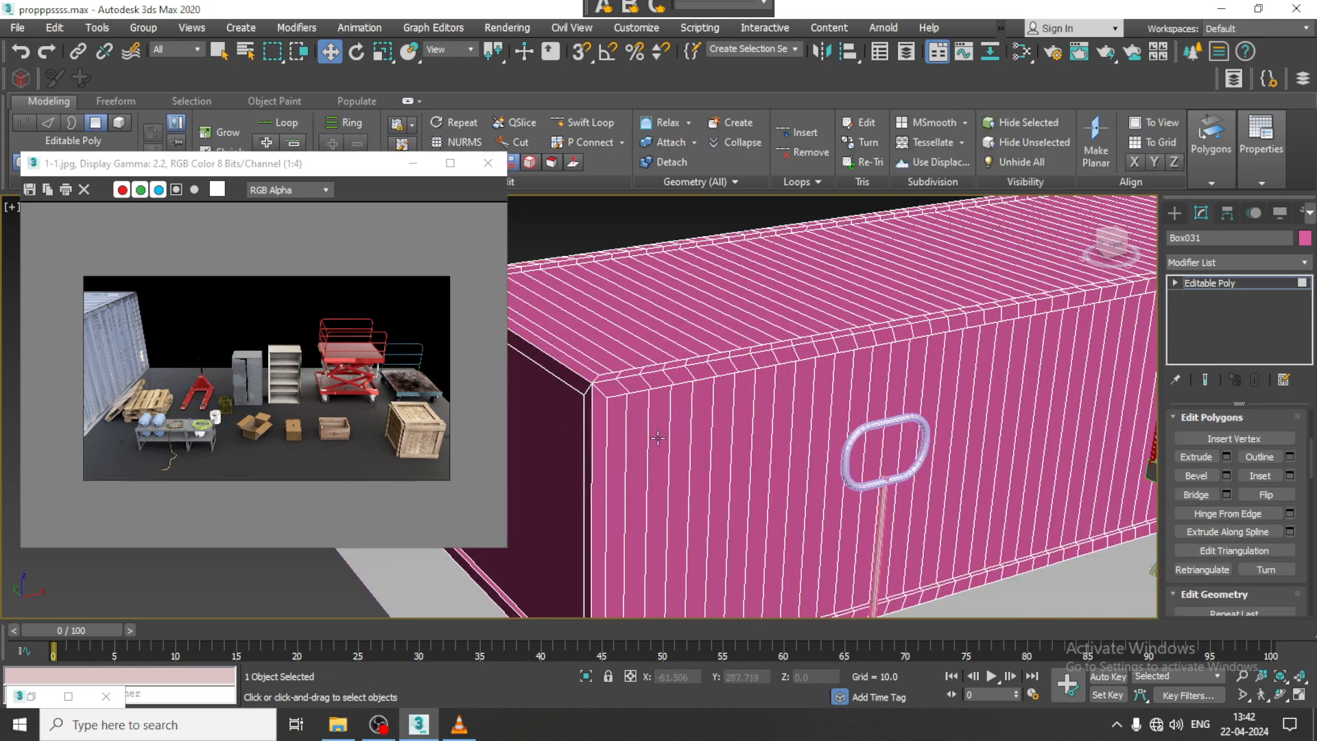
left_click(636, 434)
left_click(679, 436, "ctrl")
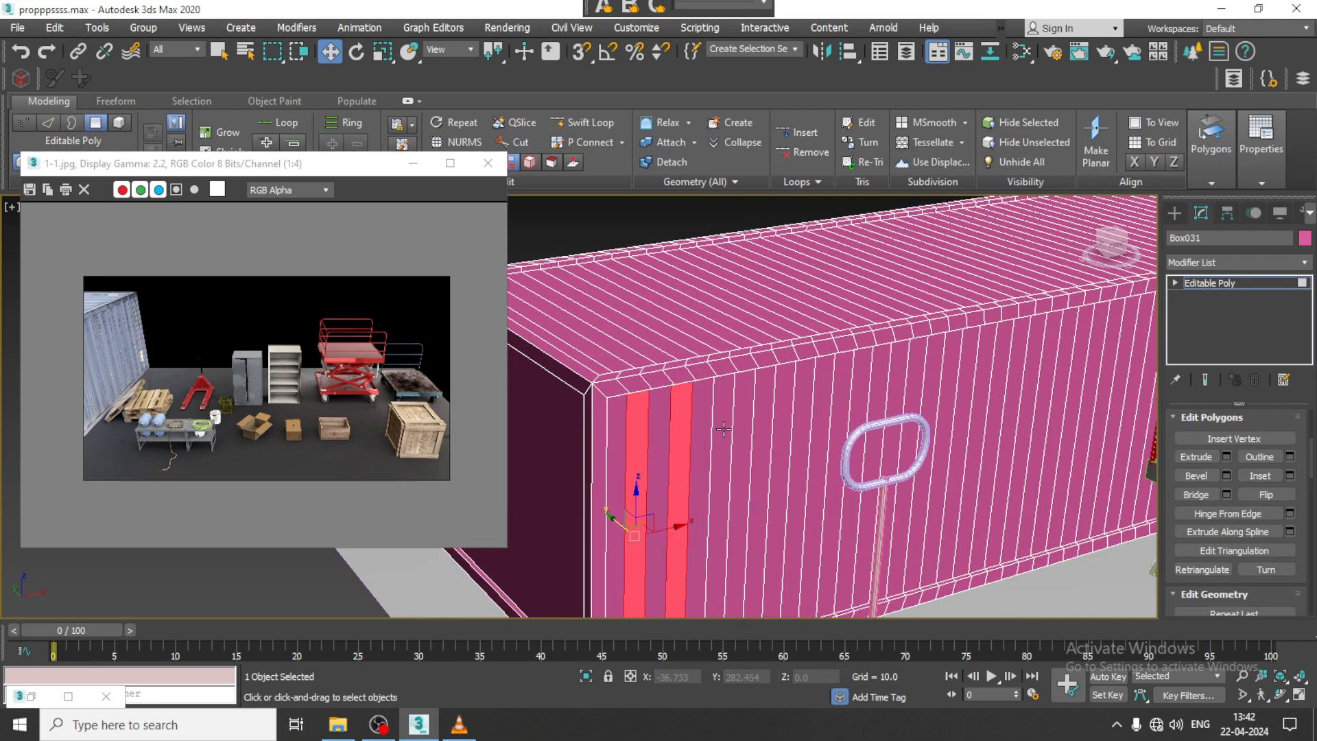
left_click(720, 428, "ctrl")
left_click(758, 422, "ctrl")
left_click(811, 411, "ctrl")
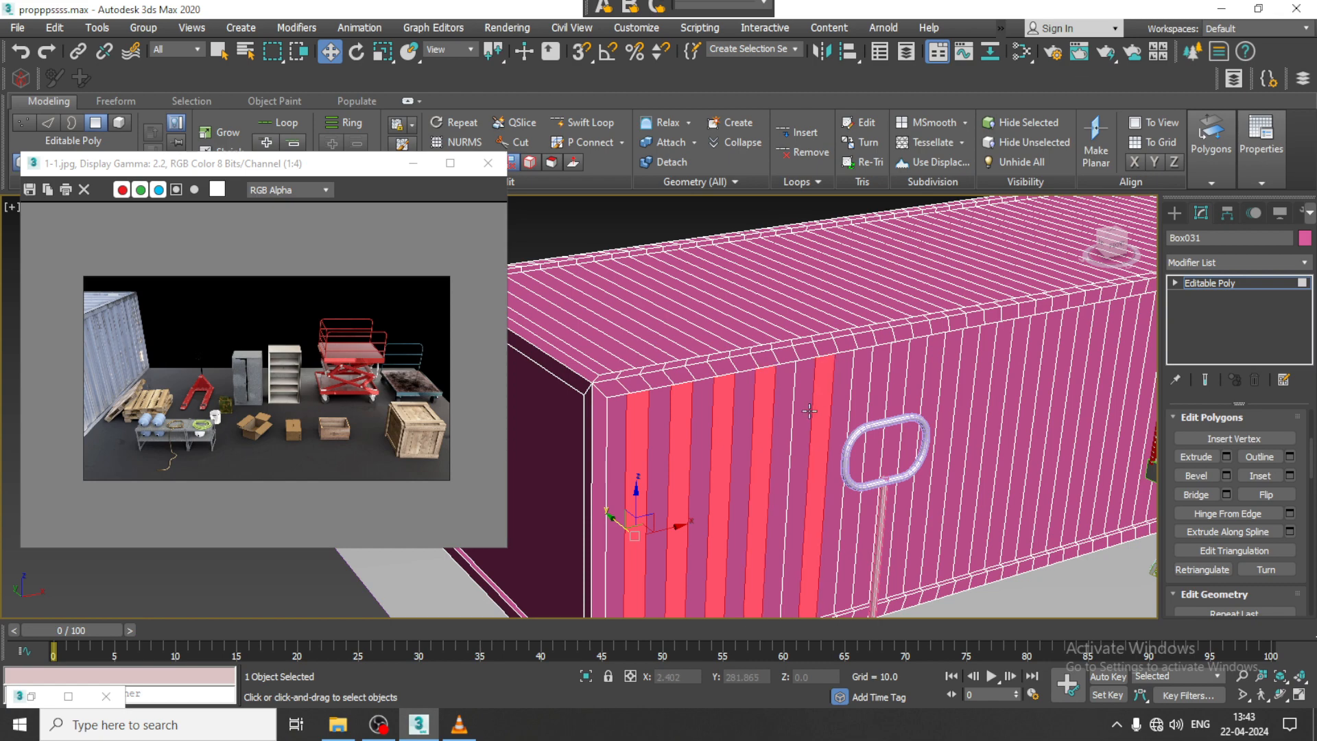
left_click(799, 409, "ctrl")
left_click(844, 406, "ctrl")
left_click(878, 394, "ctrl")
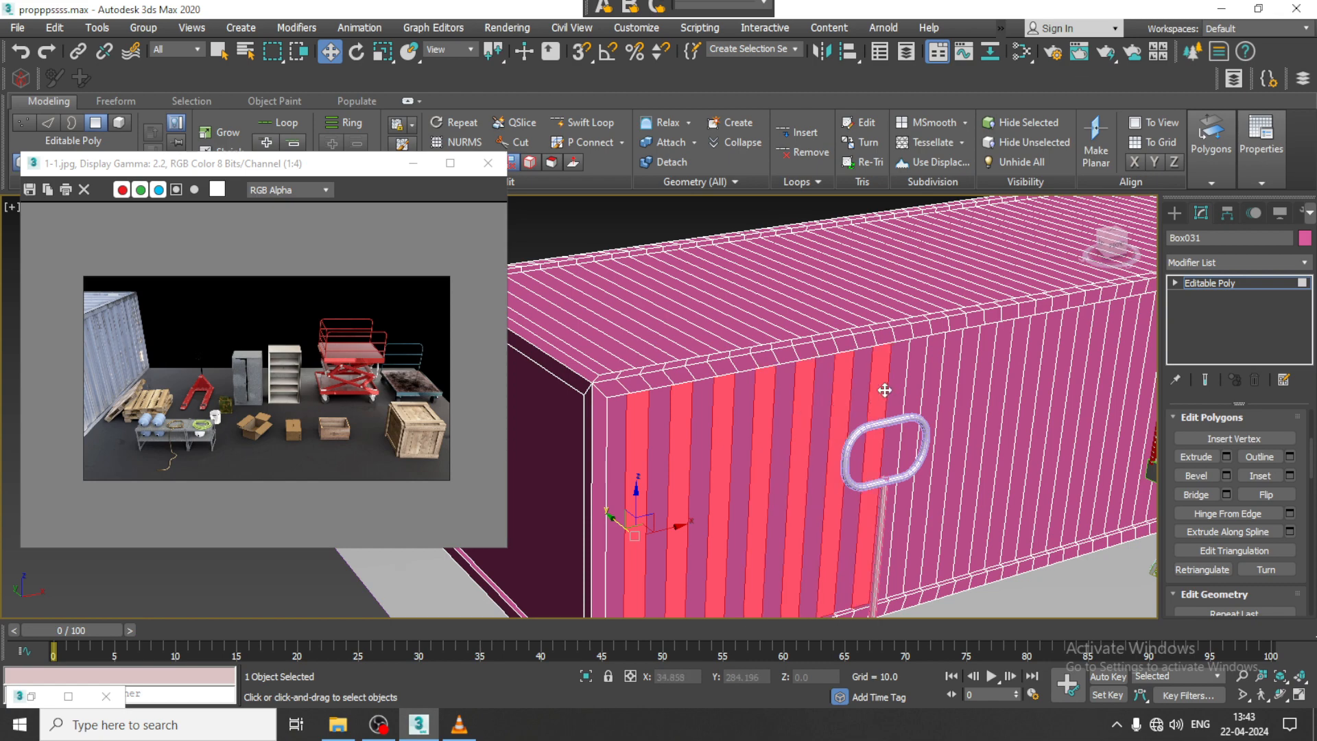
left_click(911, 384, "ctrl")
middle_click_drag(911, 383, 834, 399)
left_click(885, 394, "ctrl")
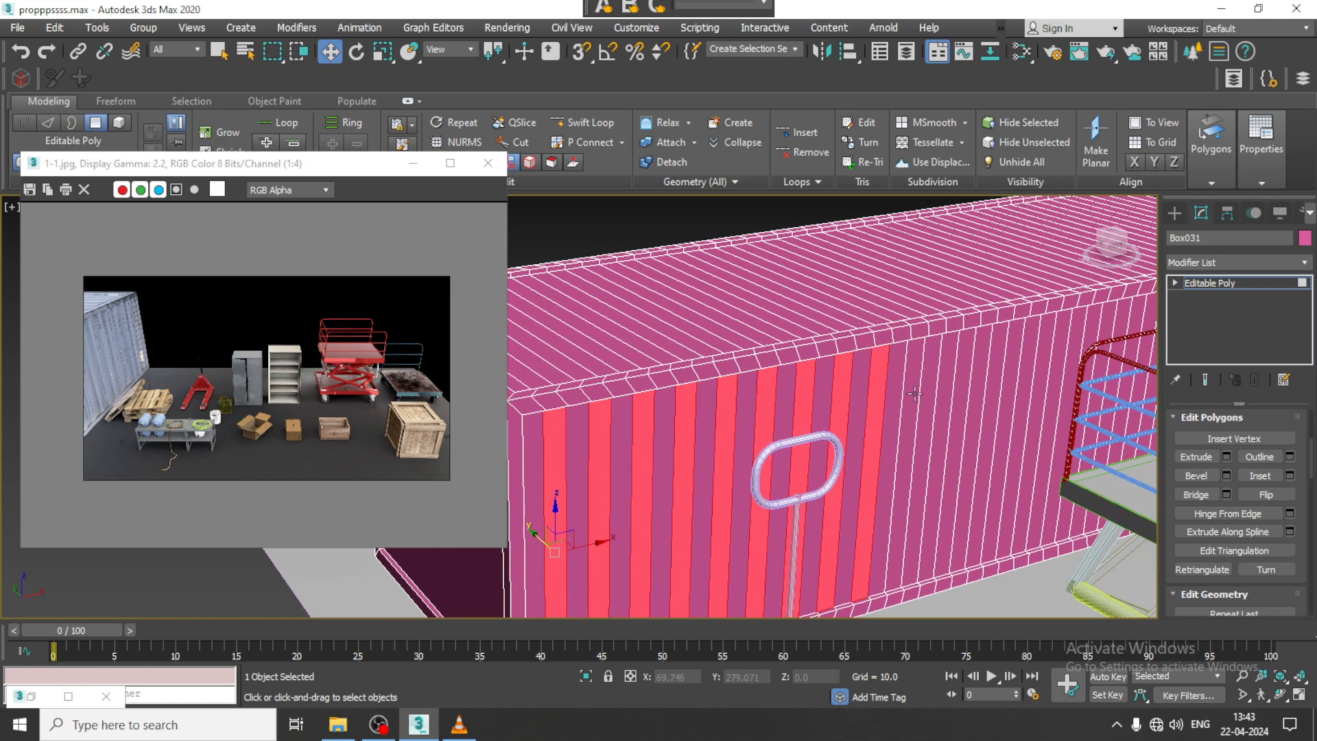
left_click(916, 392, "ctrl")
left_click(950, 388, "ctrl")
left_click(979, 385, "ctrl")
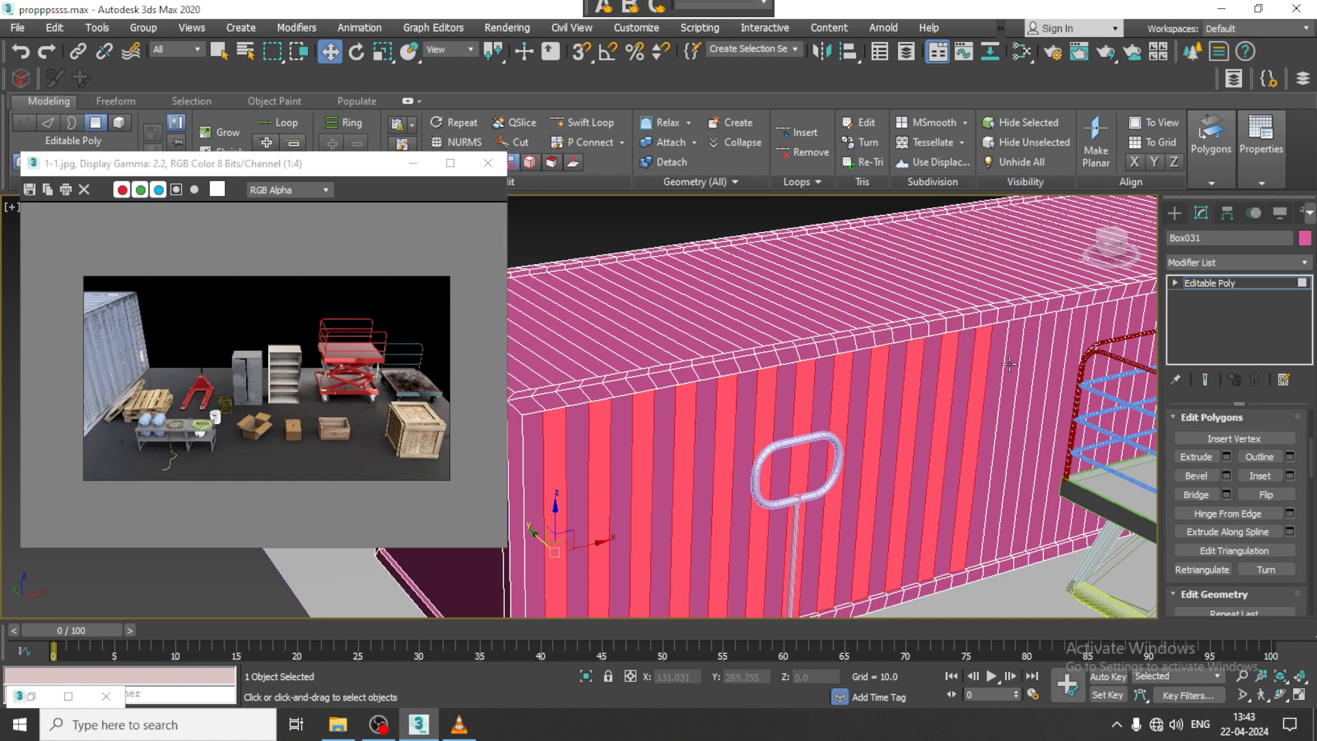
left_click(1015, 367, "ctrl")
middle_click_drag(1015, 367, 919, 394)
left_click(904, 381, "ctrl")
left_click(941, 371, "ctrl")
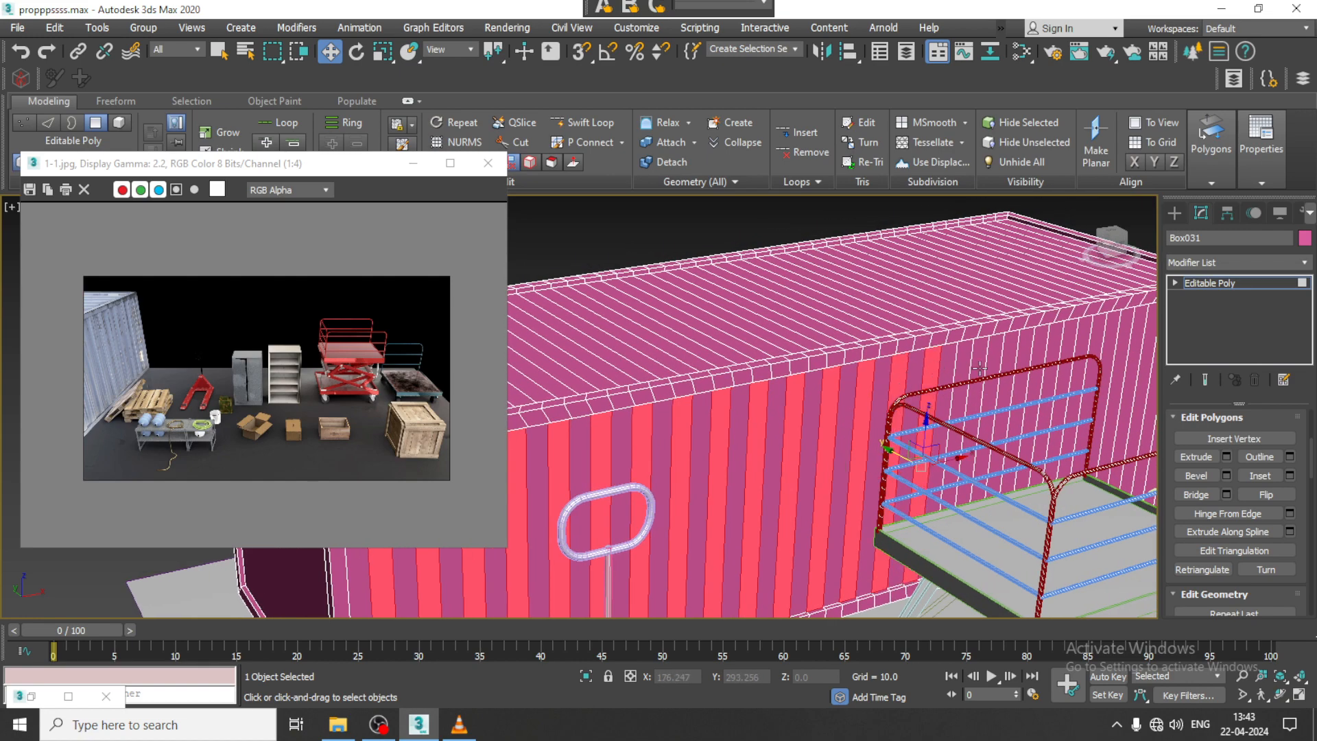
left_click(981, 364, "ctrl")
left_click(994, 354, "ctrl")
left_click(1022, 349, "ctrl")
middle_click_drag(1022, 350, 978, 369)
left_click(981, 365, "ctrl")
left_click(1001, 360, "ctrl")
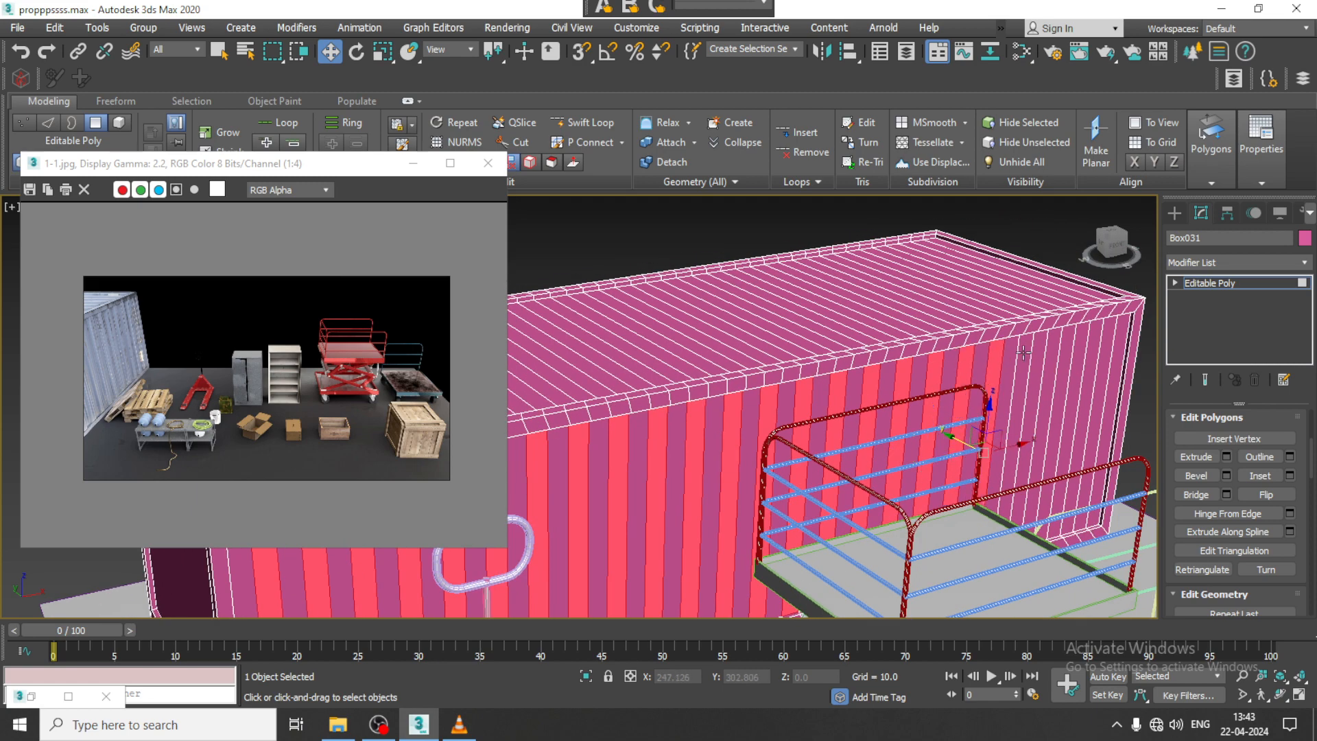
left_click(1023, 352, "ctrl")
left_click(1053, 350, "ctrl")
left_click(1082, 349, "ctrl")
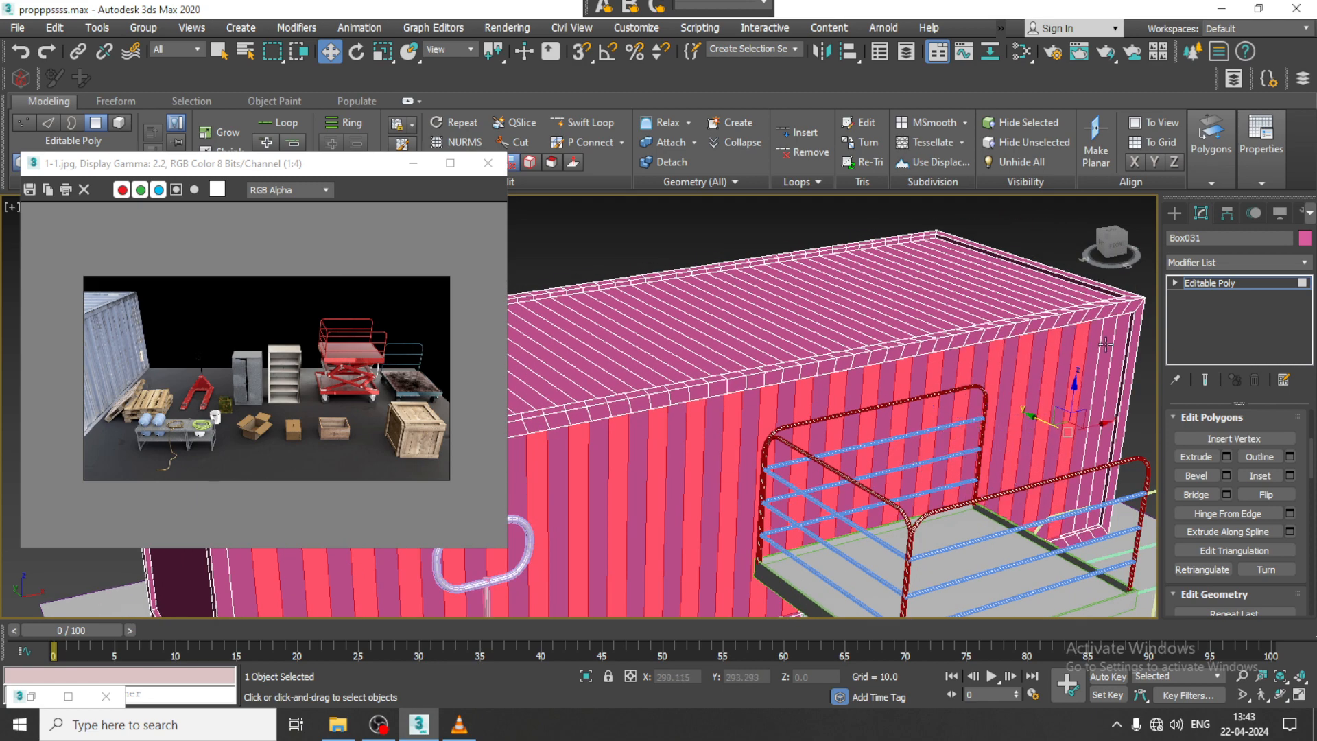
left_click(1105, 344, "ctrl")
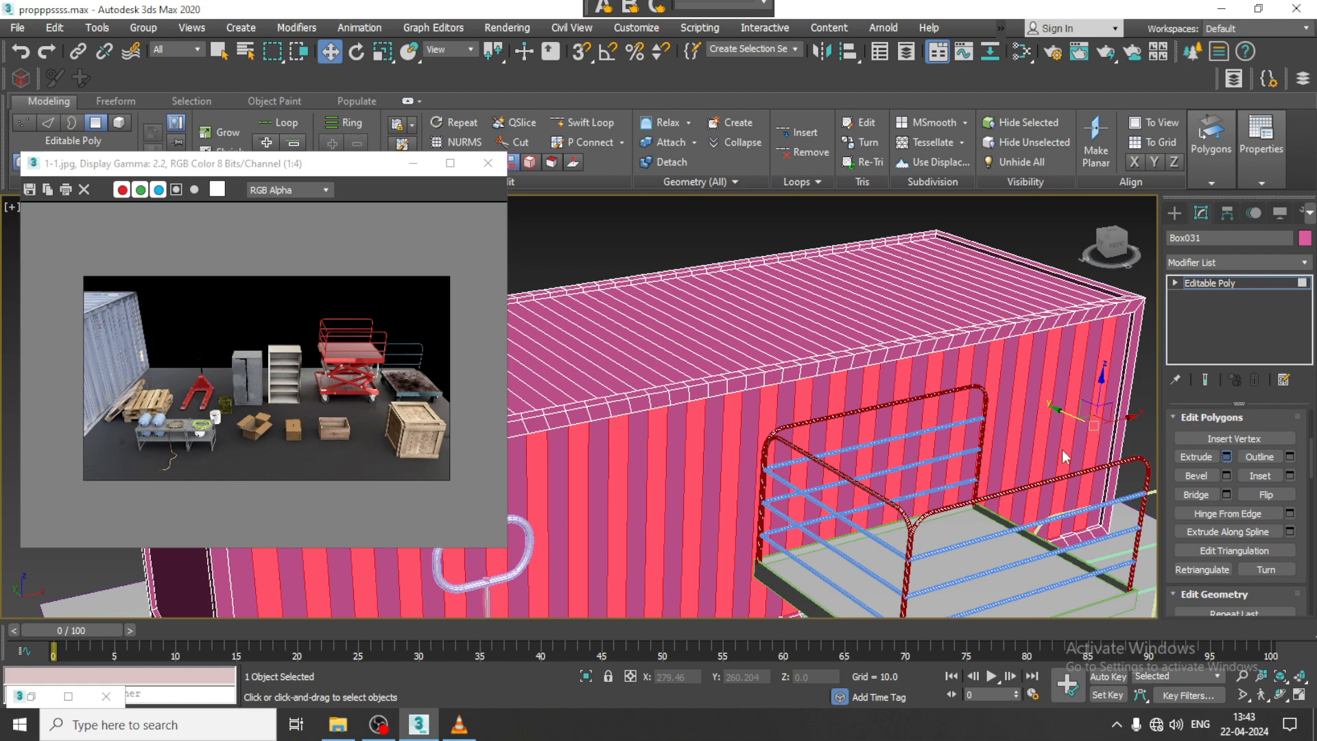
middle_click_drag(525, 531, 587, 529, "alt")
left_click_drag(591, 442, 586, 432)
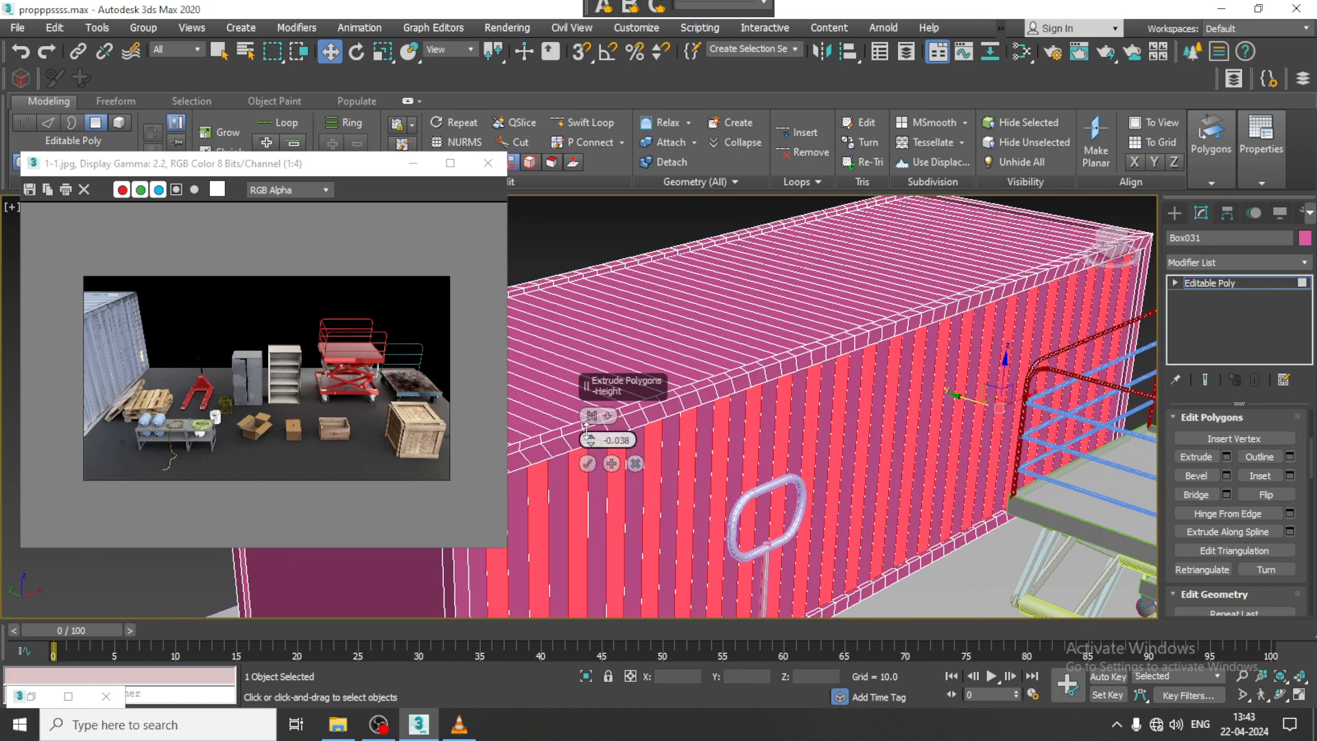
left_click(587, 464)
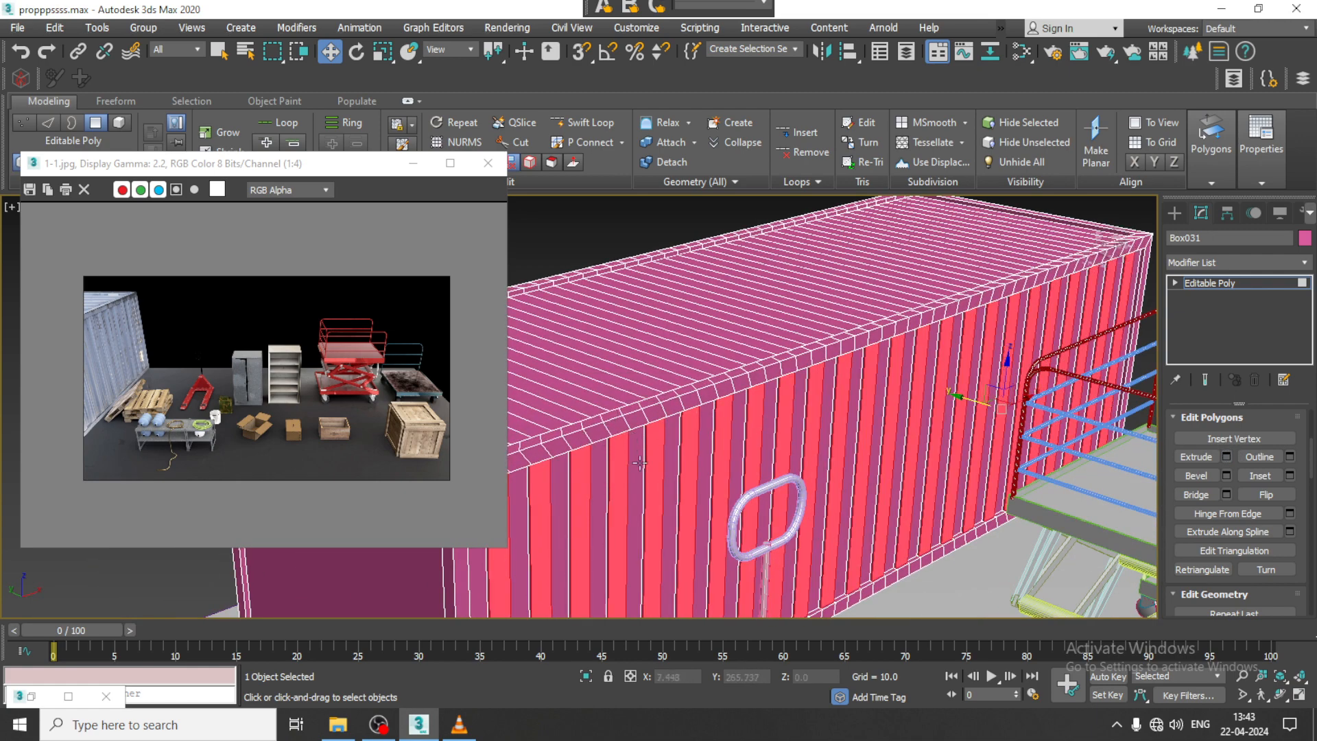
Select every other strip across the container's roof, extrude them by 0.789 and leave polygon editing.
scroll(639, 464, "down", 6)
left_click(882, 329)
middle_click_drag(766, 355, 875, 355)
middle_click_drag(875, 354, 878, 378, "alt")
scroll(726, 465, "up", 5)
left_click(824, 522)
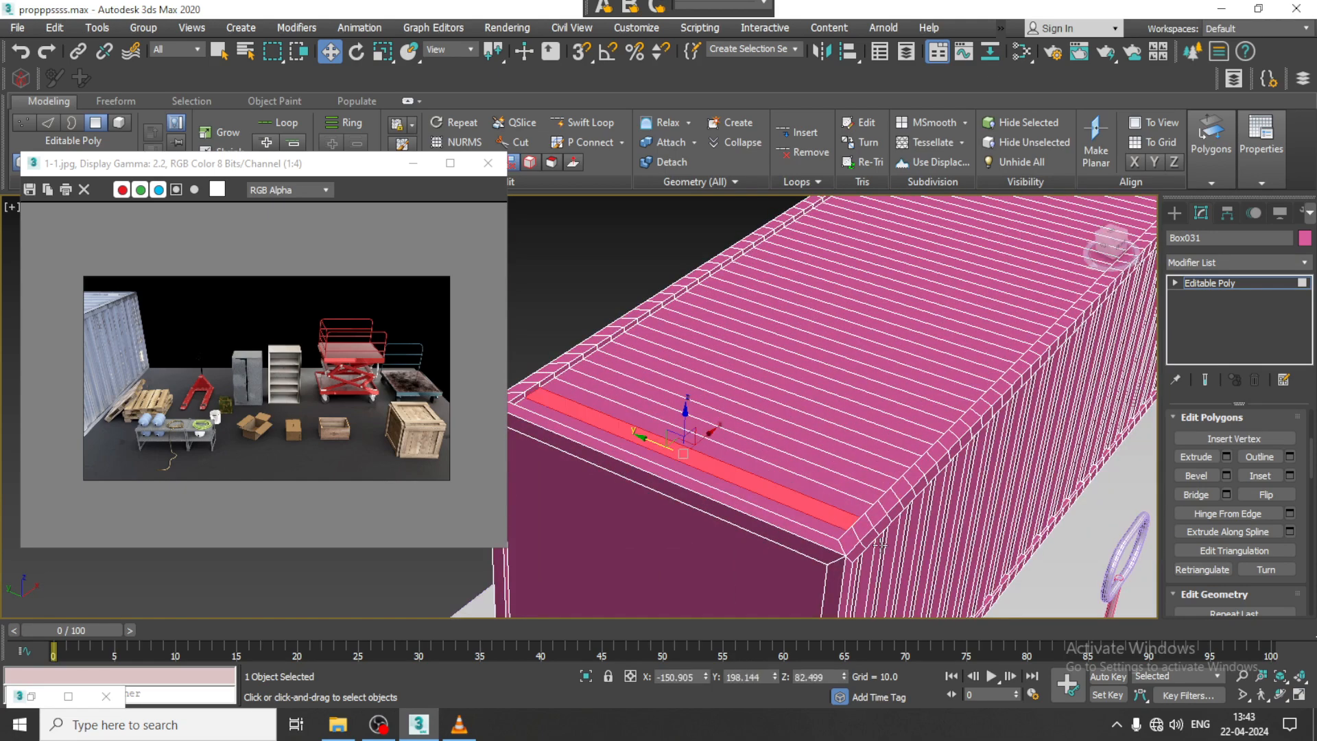
mouse_move(824, 523)
middle_mouse_down("alt")
mouse_move(776, 484)
mouse_move(781, 513)
mouse_move(823, 531)
middle_mouse_up("alt")
left_click(777, 510, "ctrl")
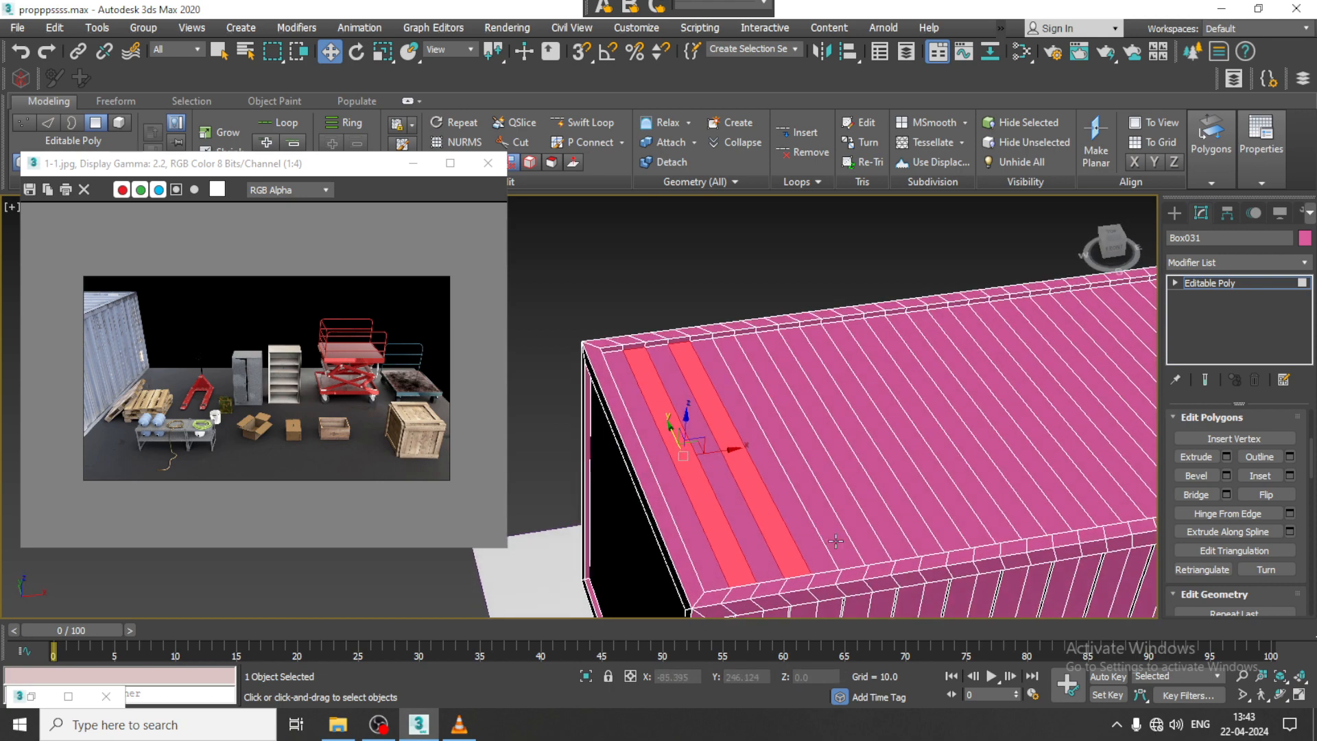
left_click(835, 541, "ctrl")
left_click(898, 539, "ctrl")
middle_click_drag(948, 527, 856, 506, "alt")
left_click(860, 511, "ctrl")
left_click(930, 503, "ctrl")
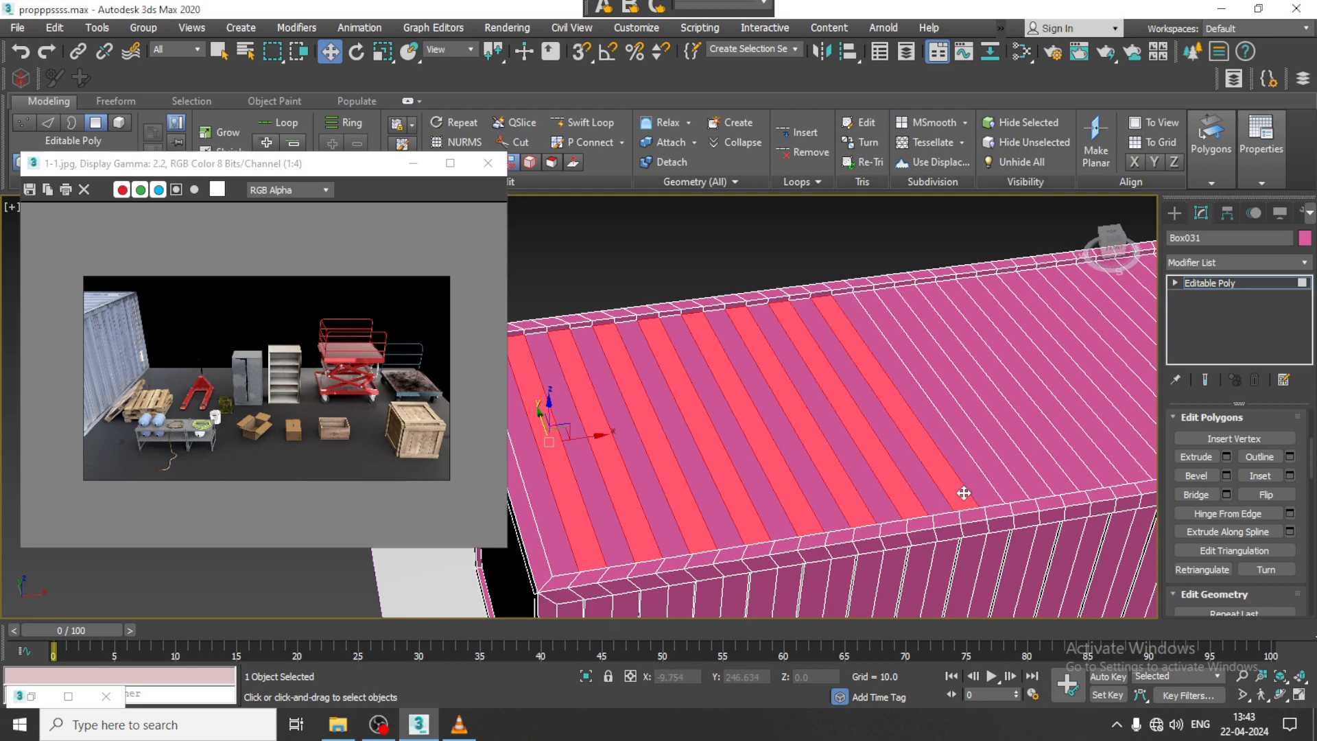
middle_click_drag(958, 491, 824, 496)
left_click(846, 483, "ctrl")
left_click(894, 474, "ctrl")
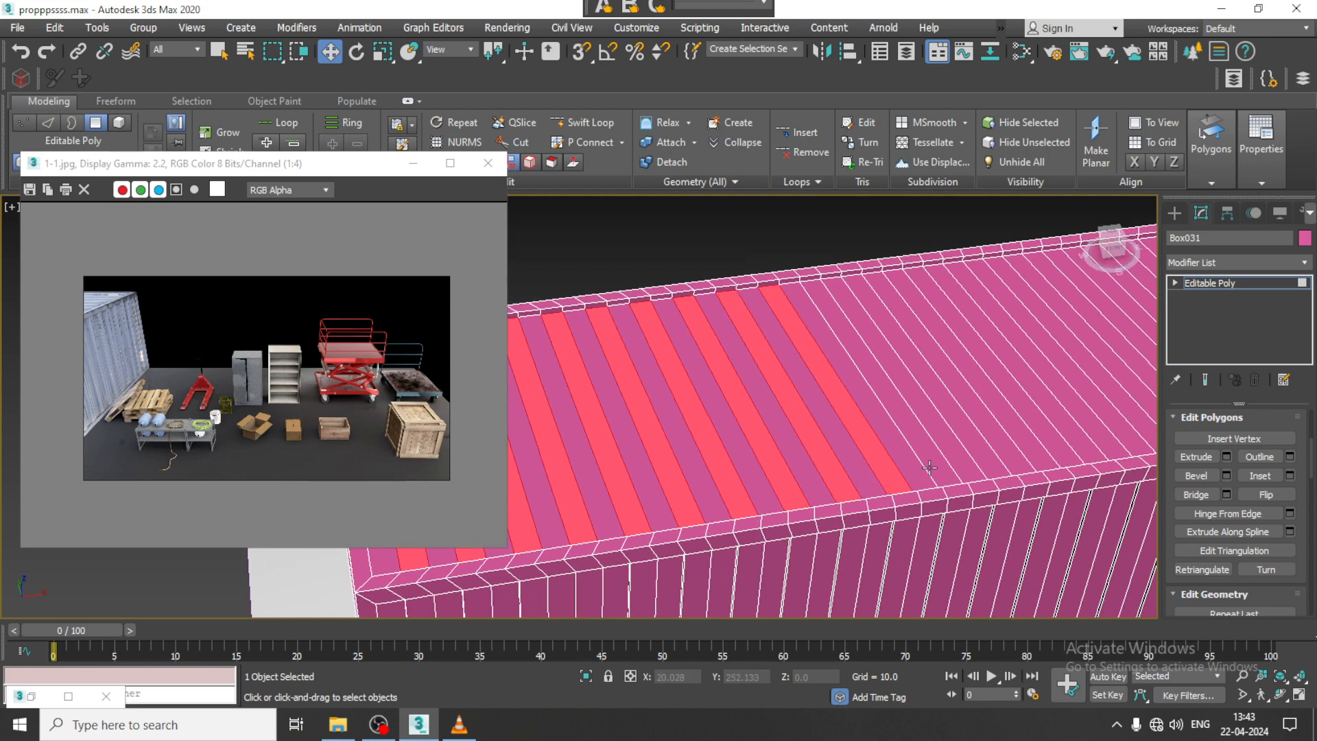
left_click(936, 466, "ctrl")
left_click(989, 454, "ctrl")
left_click(1035, 455, "ctrl")
middle_click_drag(1035, 458, 780, 502)
left_click(788, 496, "ctrl")
left_click(862, 483, "ctrl")
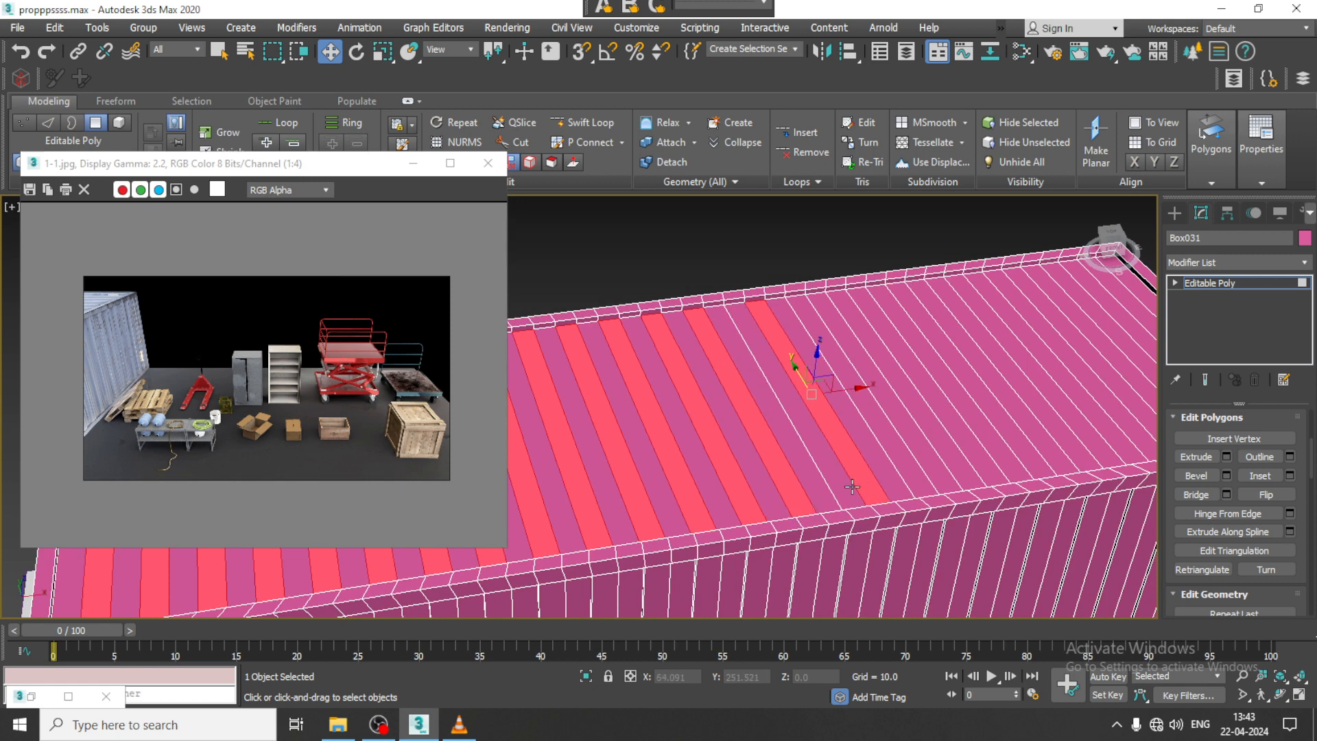
left_click(891, 483, "ctrl")
left_click(943, 471, "ctrl")
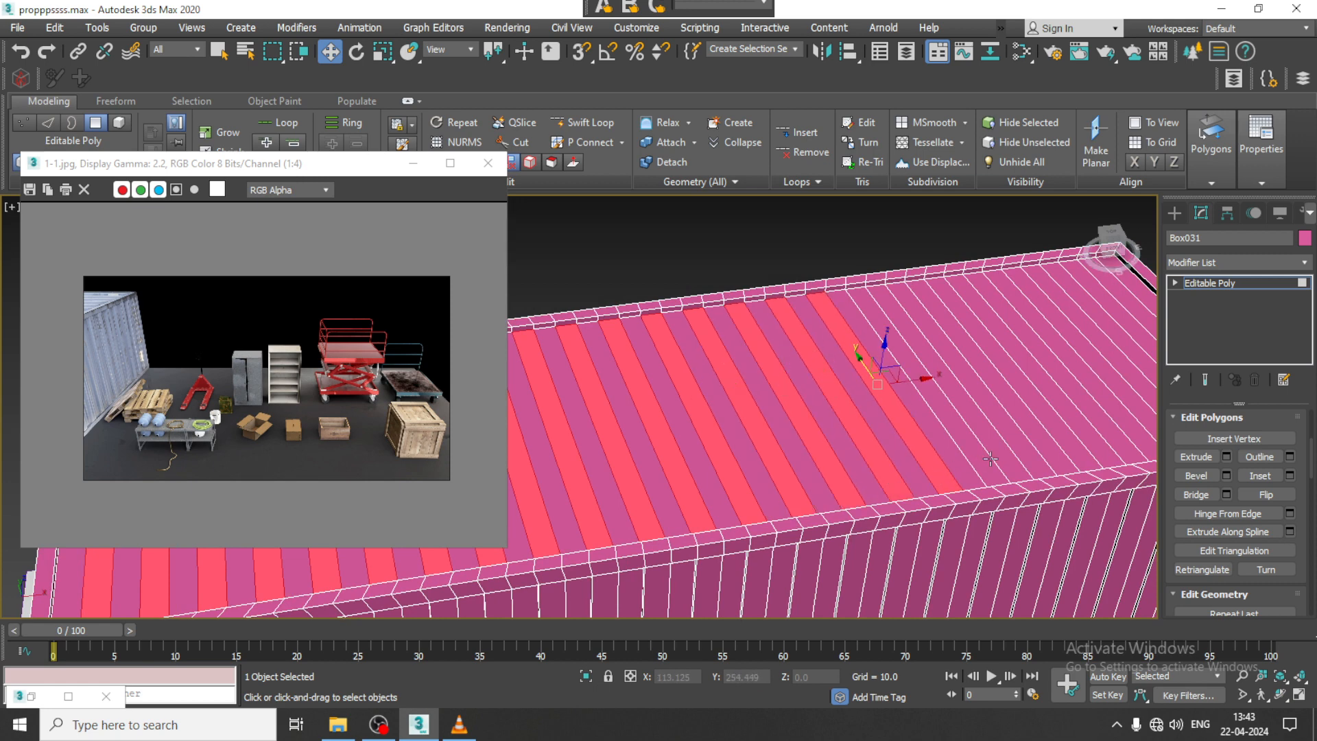
left_click(990, 459, "ctrl")
middle_click_drag(999, 459, 951, 462)
left_click(977, 466, "ctrl")
left_click(1017, 457, "ctrl")
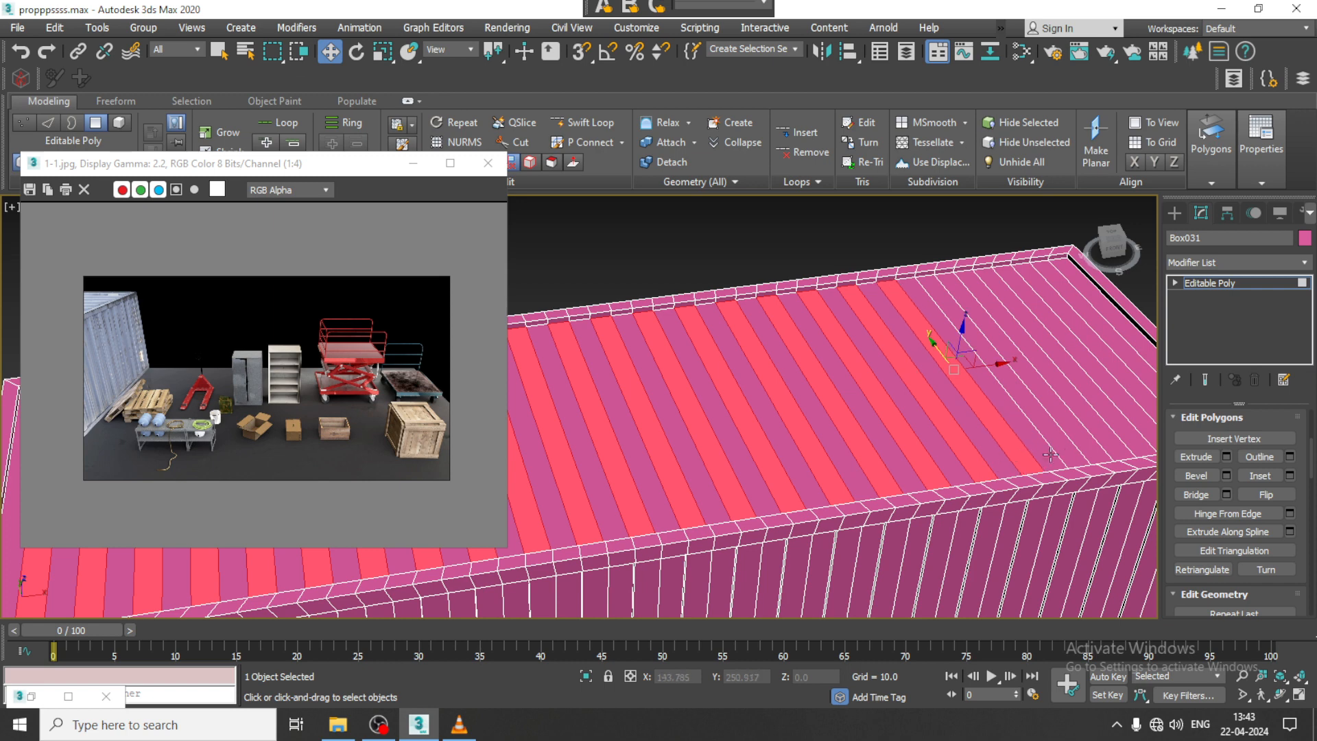
left_click(1062, 448, "ctrl")
left_click(1103, 426, "ctrl")
left_click(1142, 408, "ctrl")
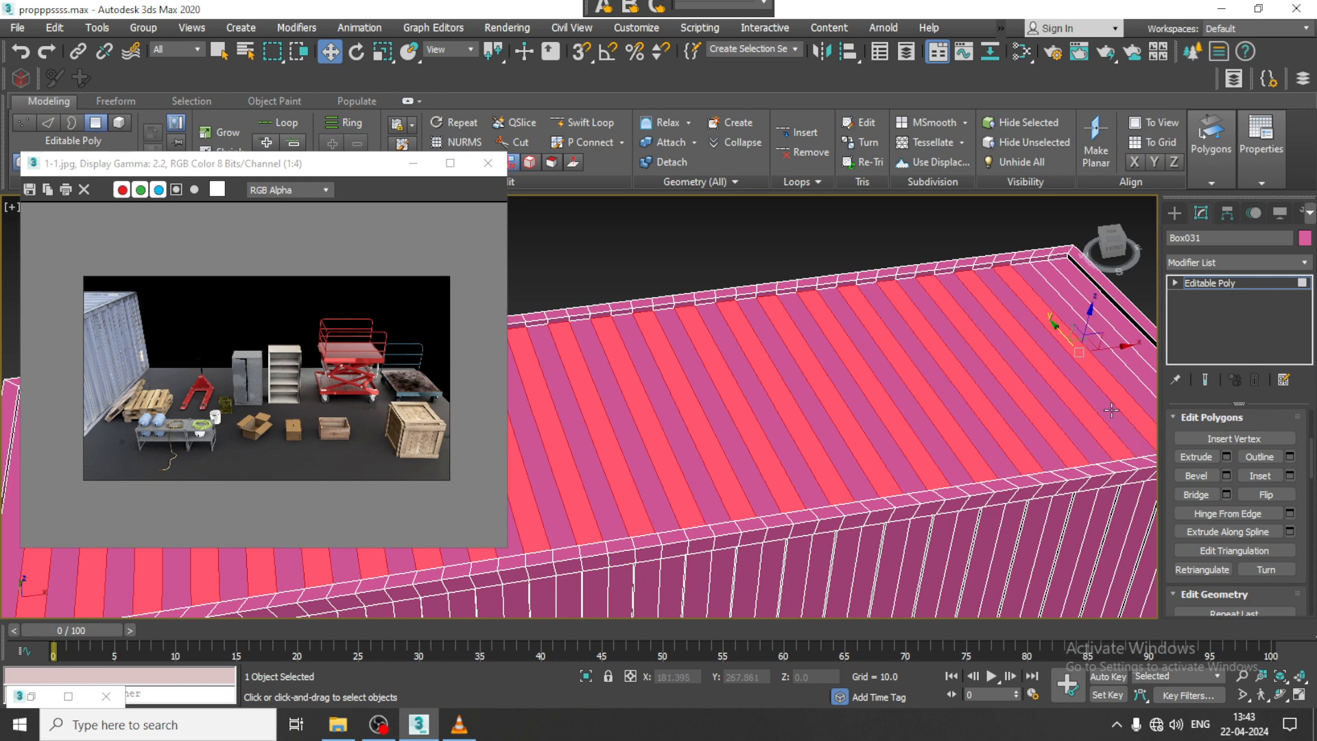
middle_click_drag(1141, 408, 1059, 425)
left_click(1083, 423, "ctrl")
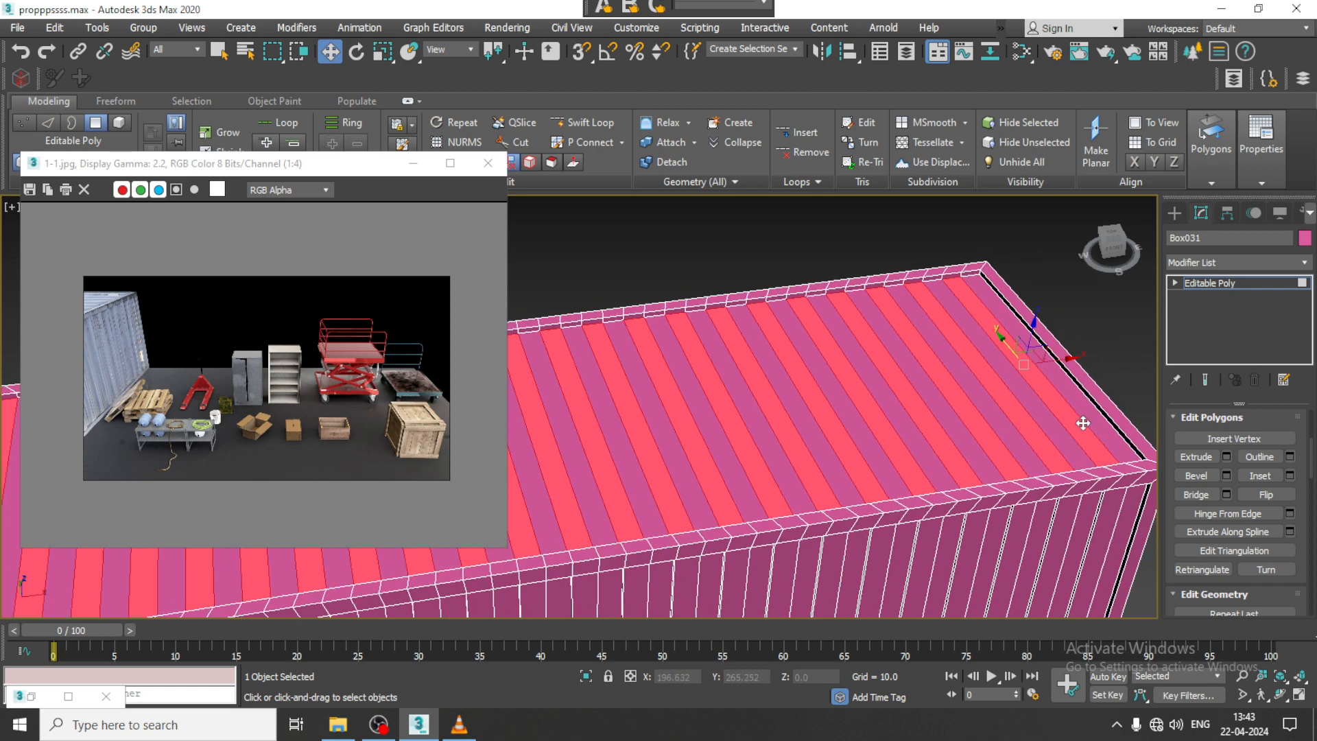
left_click(1226, 458)
middle_click_drag(849, 435, 1053, 367, "alt")
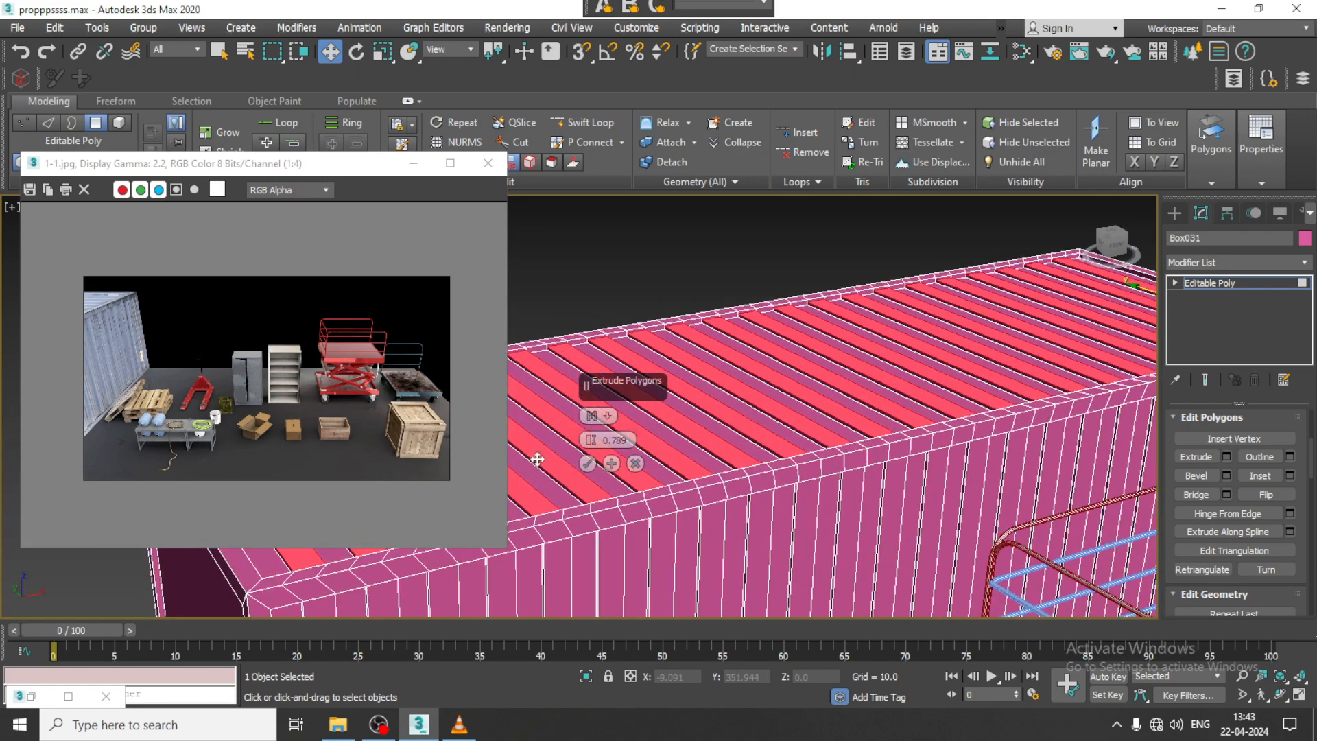
left_click(588, 464)
middle_click_drag(649, 300, 282, 444, "alt")
middle_click_drag(821, 410, 749, 445, "alt")
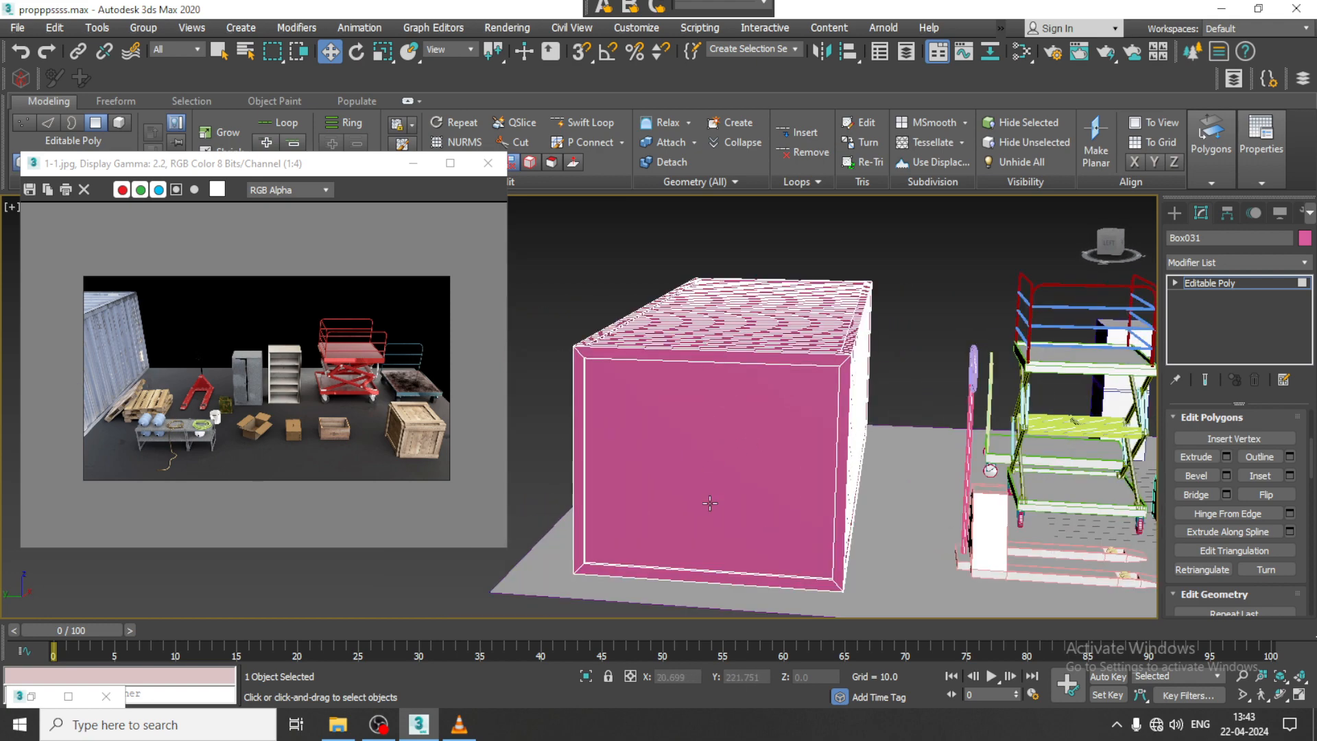
middle_click_drag(710, 503, 831, 432, "alt")
left_click(1252, 285)
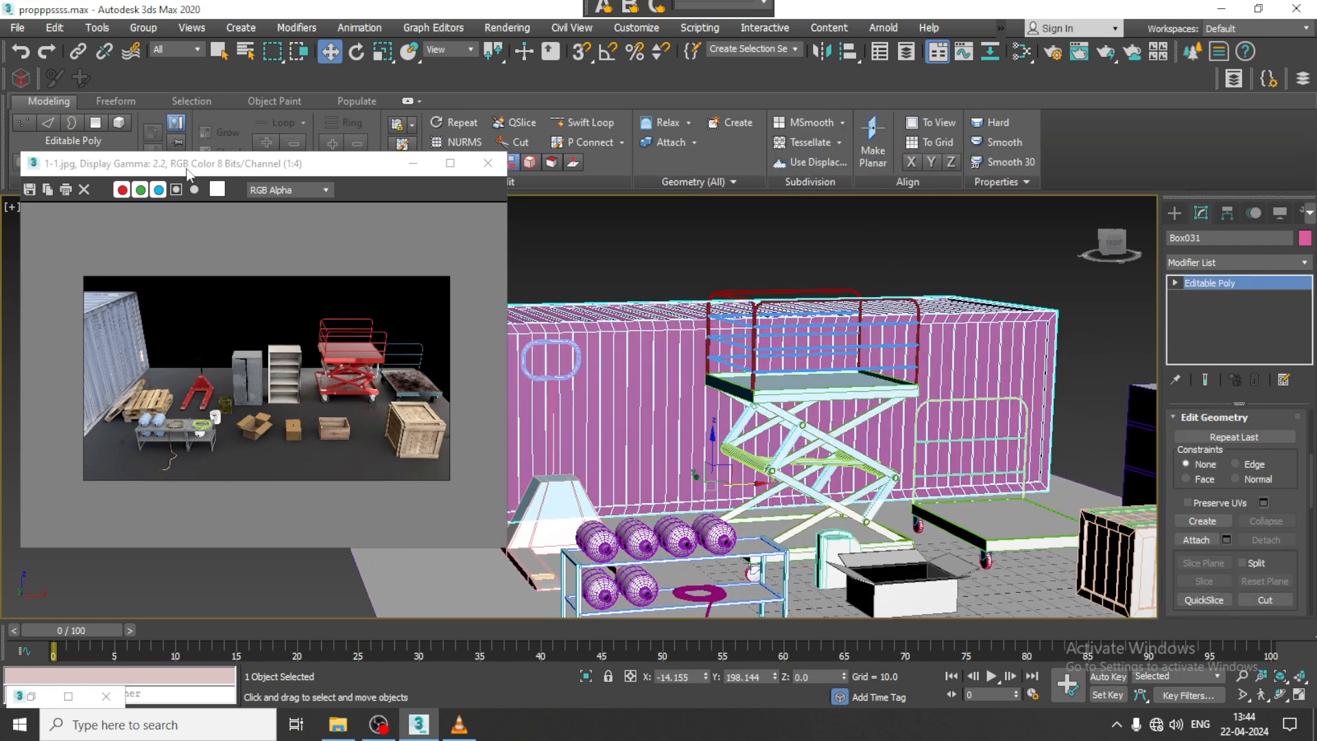
Assign the Standard material Material #0 to the shipping container.
left_click_drag(186, 169, 151, 60)
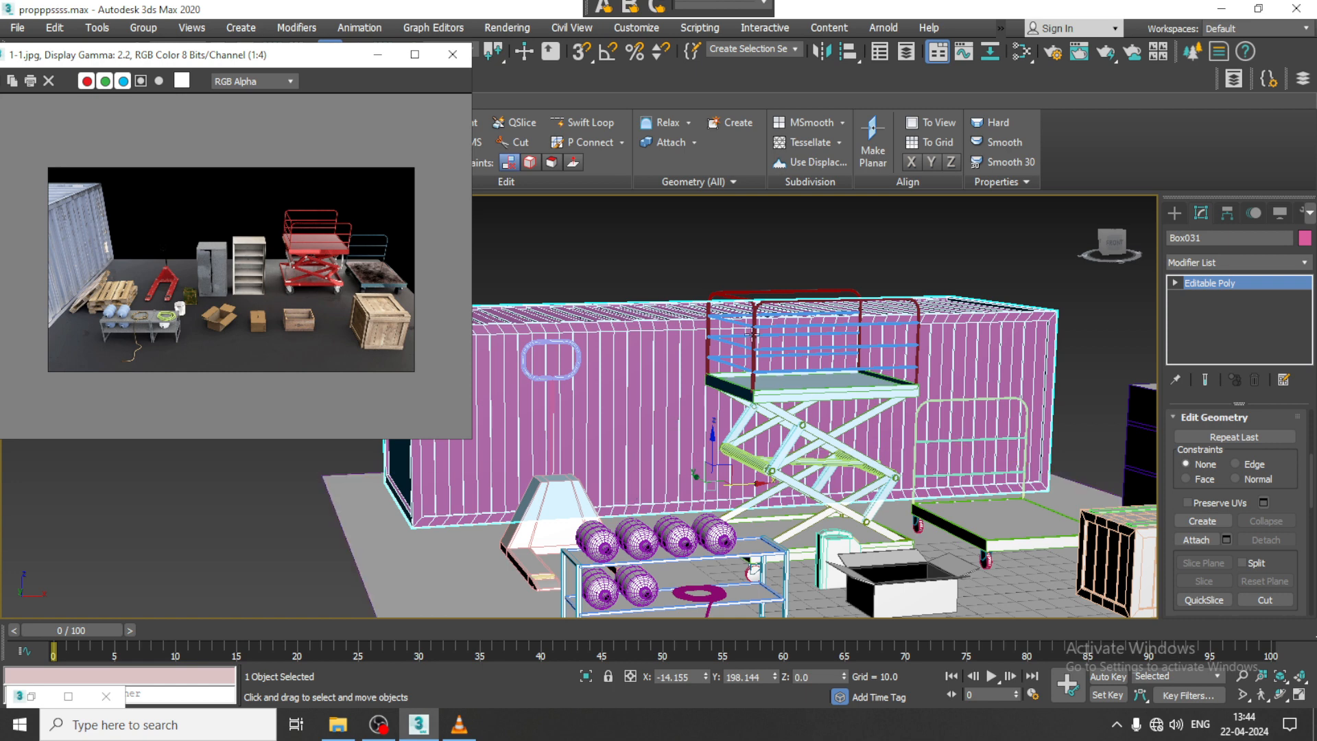
left_click(623, 251)
key("m")
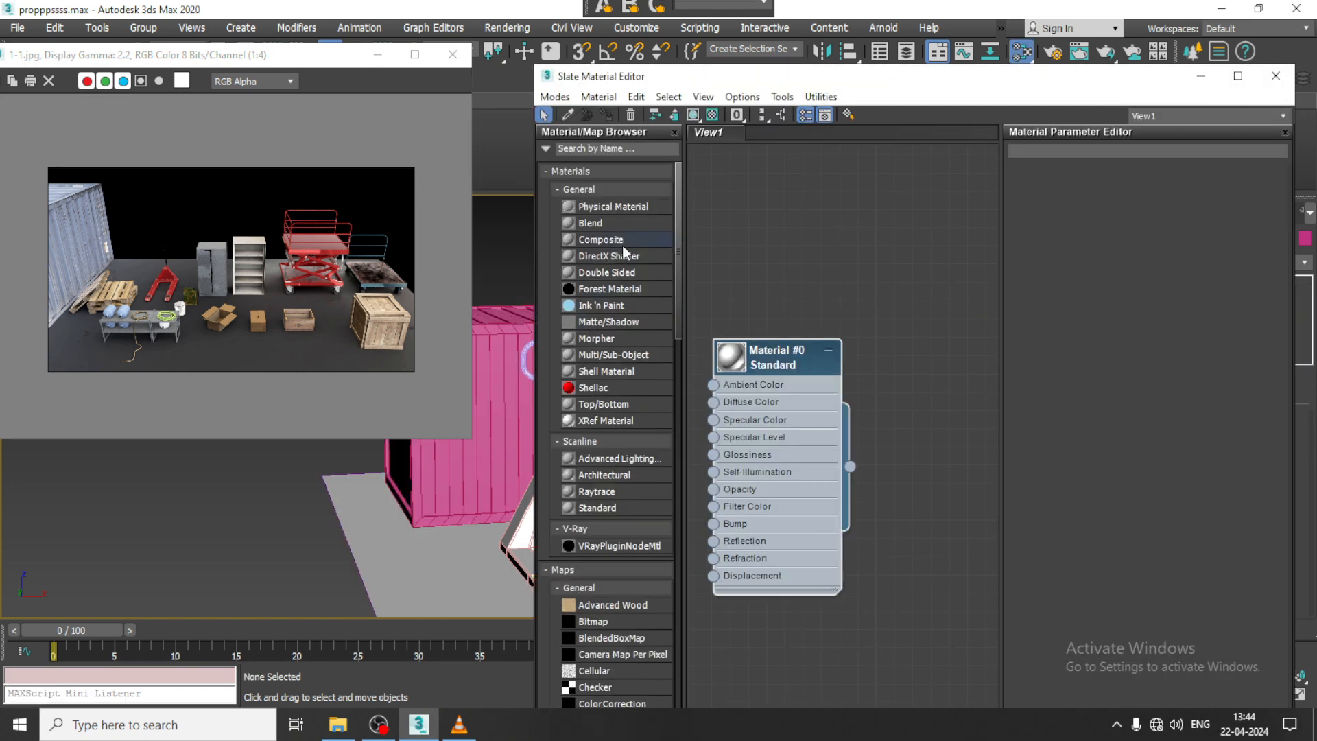
left_click(523, 415)
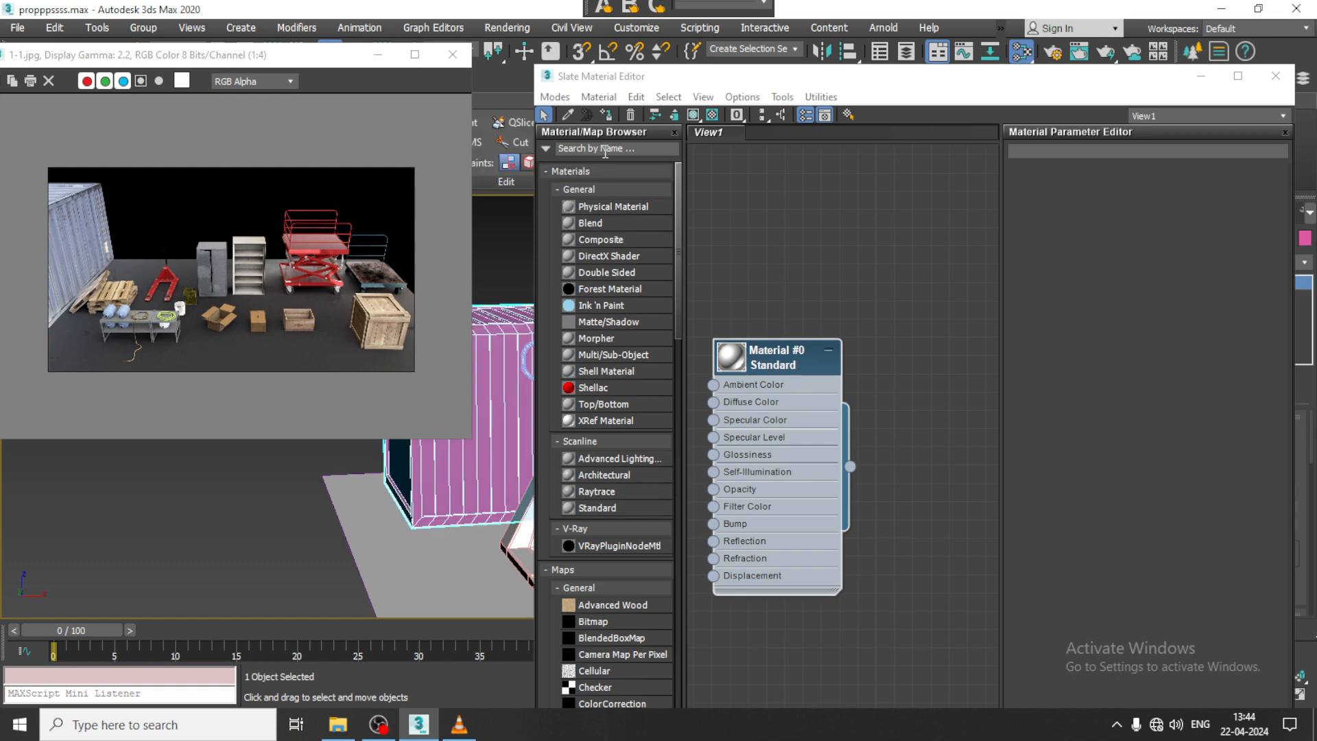
left_click(605, 116)
left_click(1199, 79)
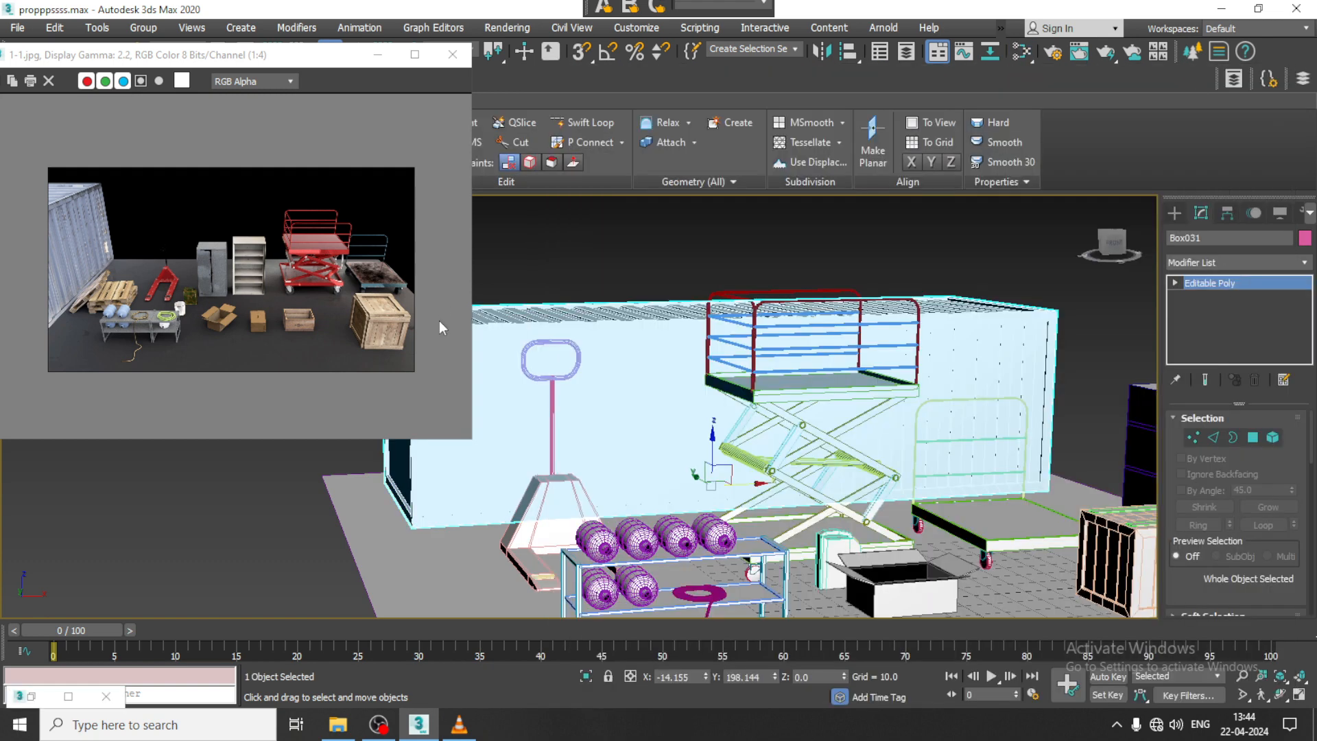
left_click(710, 256)
Collapse the ribbon, move the reference image out of the way and enlarge the workspace with Expert Mode.
left_click_drag(171, 59, 181, 184)
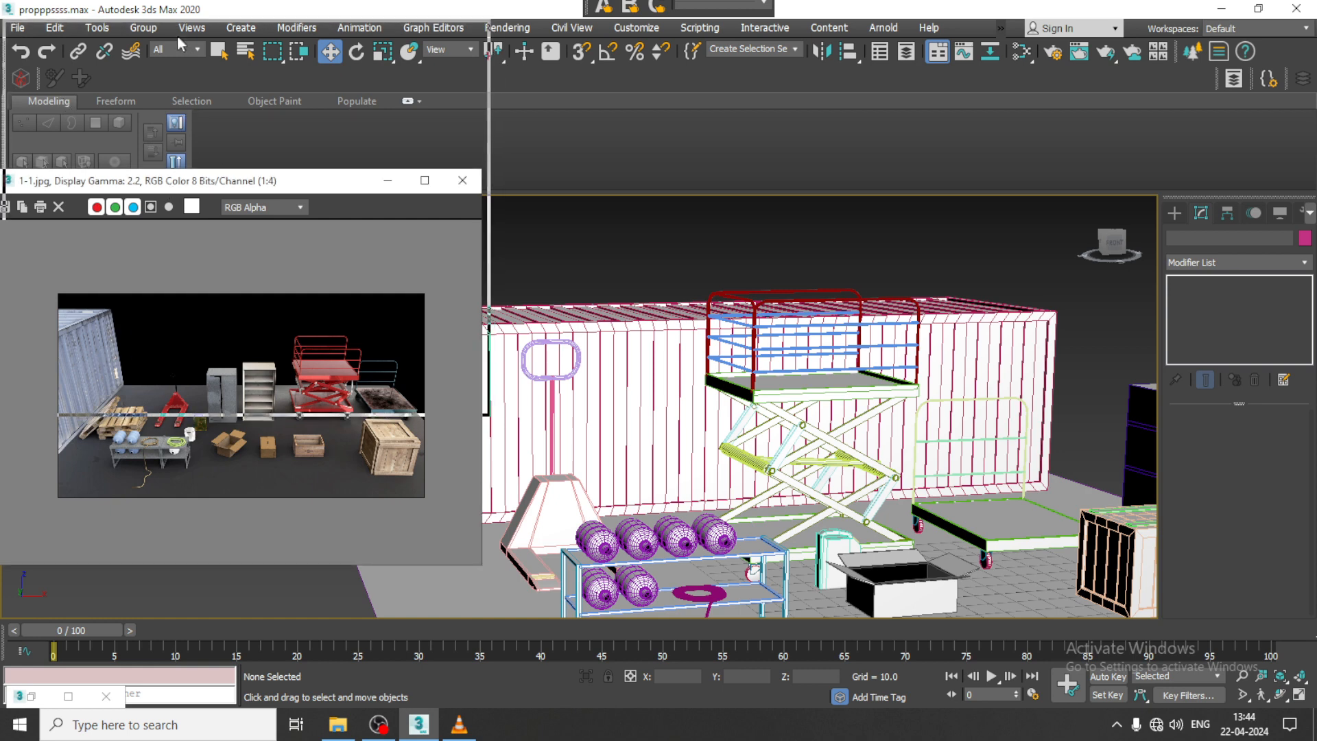
left_click_drag(171, 186, 127, 23)
double_click(44, 101)
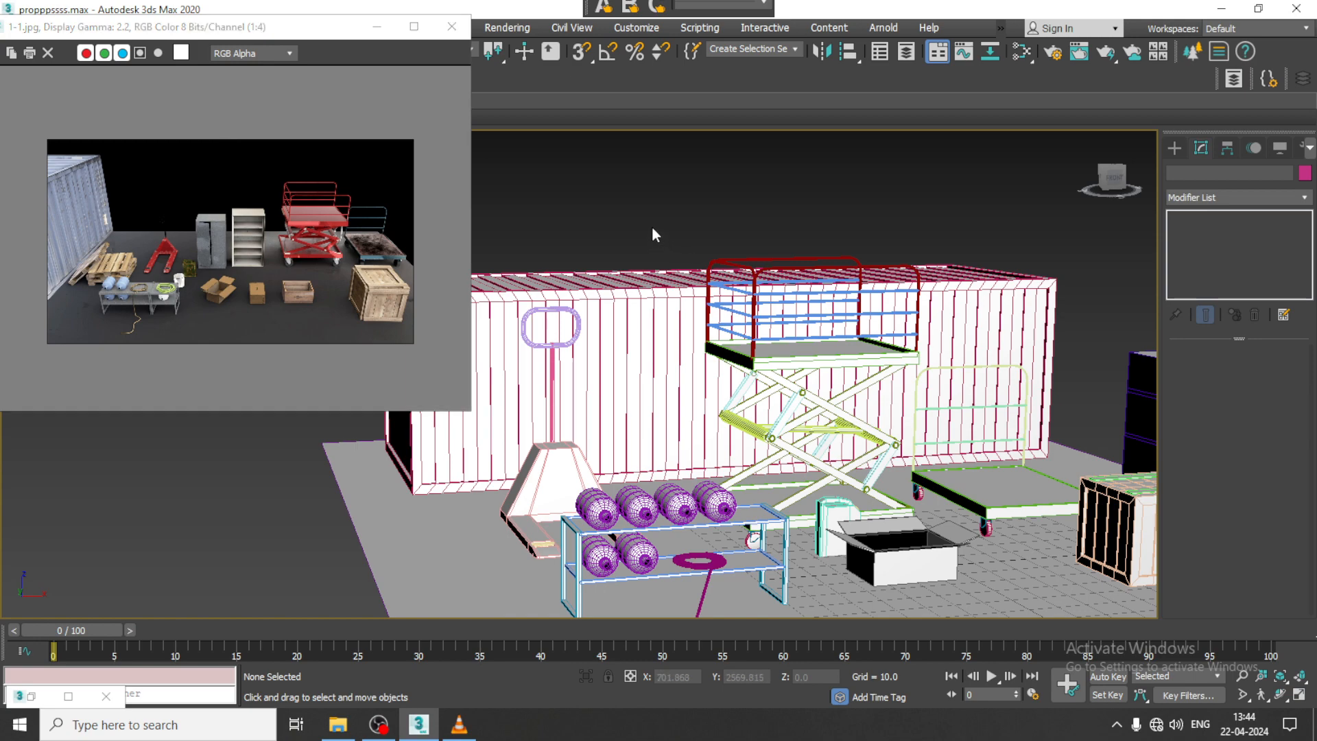
key("ctrl+x")
Select the pallet jack's handle, body and fork rollers and scale the whole jack down uniformly.
middle_click_drag(892, 370, 908, 349)
scroll(721, 317, "up", 4)
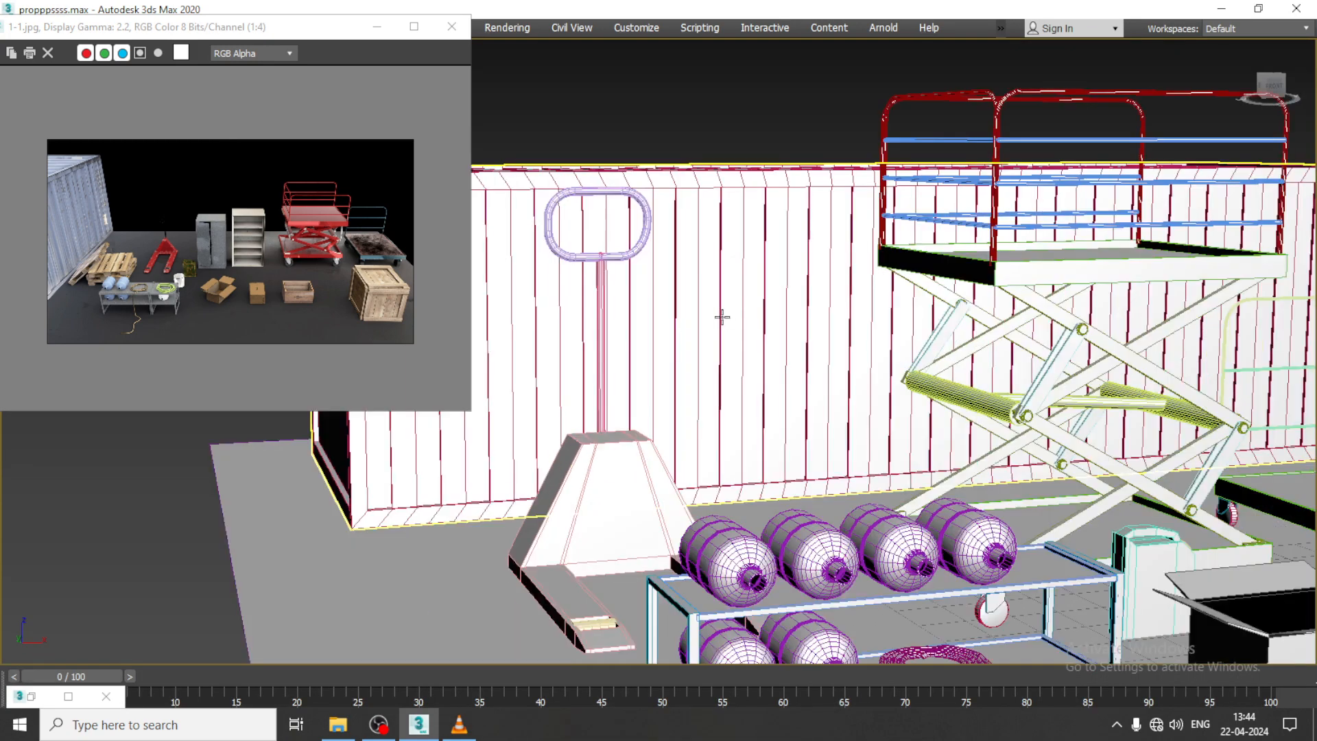
scroll(612, 292, "up", 1)
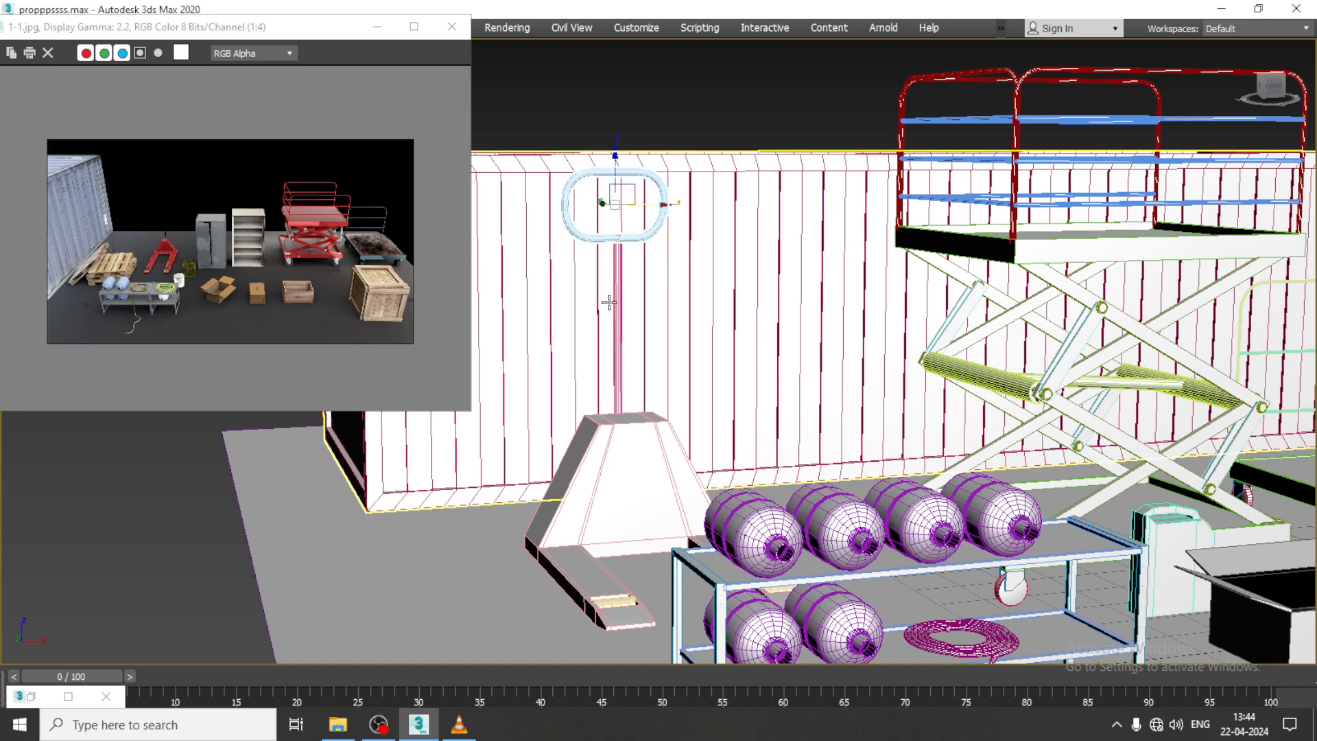
left_click(625, 538)
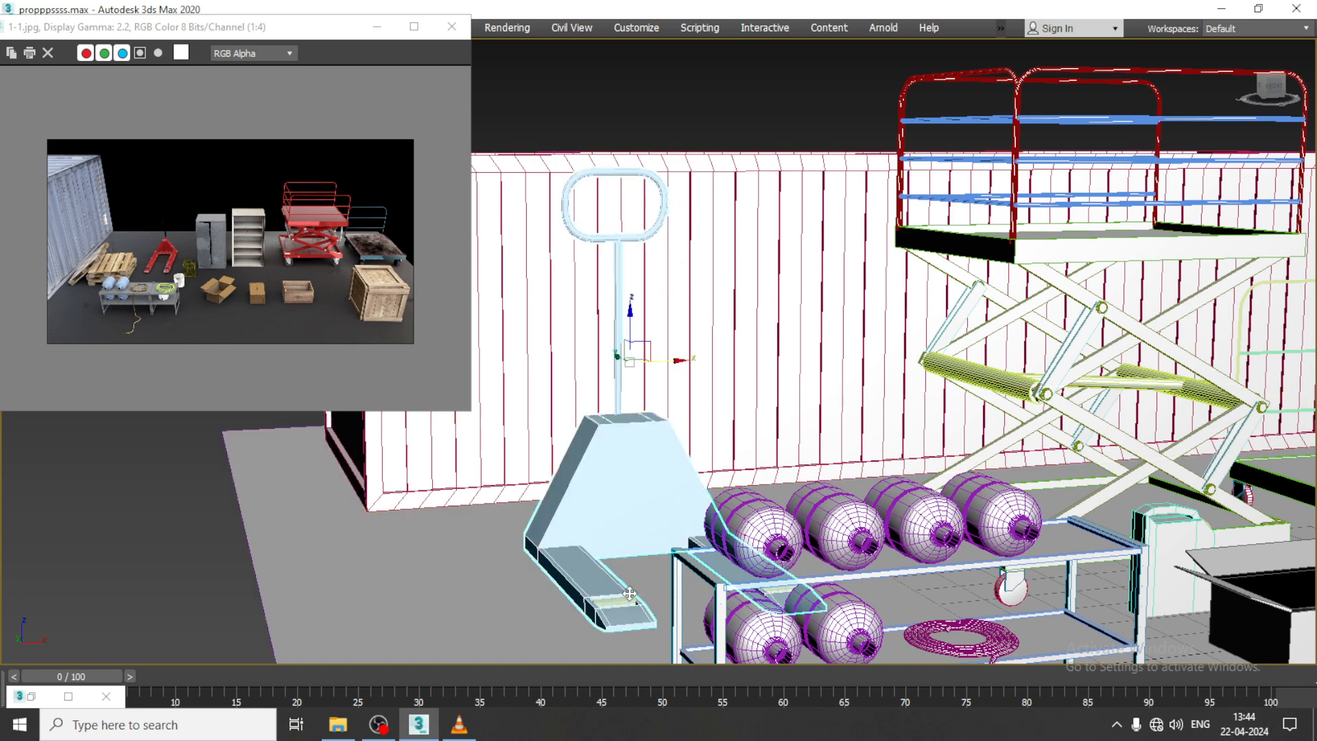
middle_click_drag(630, 594, 813, 545, "alt")
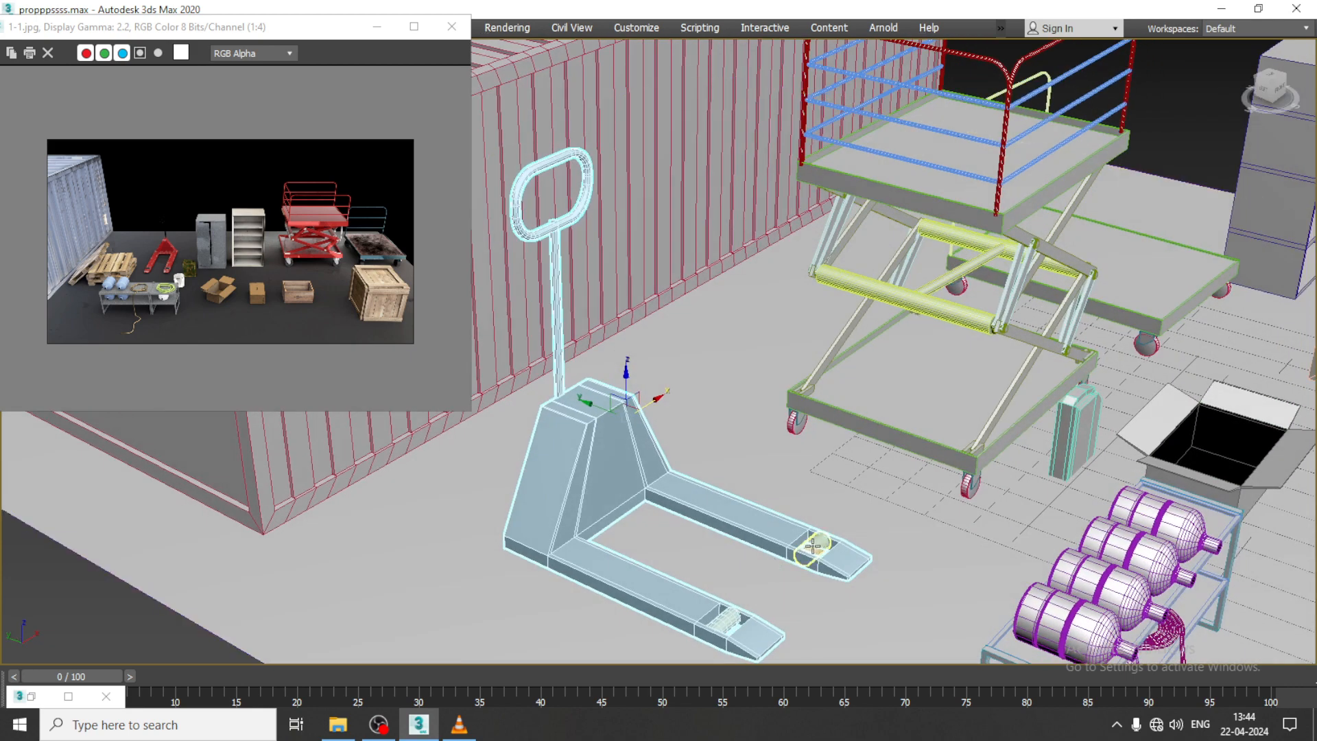
left_click(813, 545, "ctrl")
key("r")
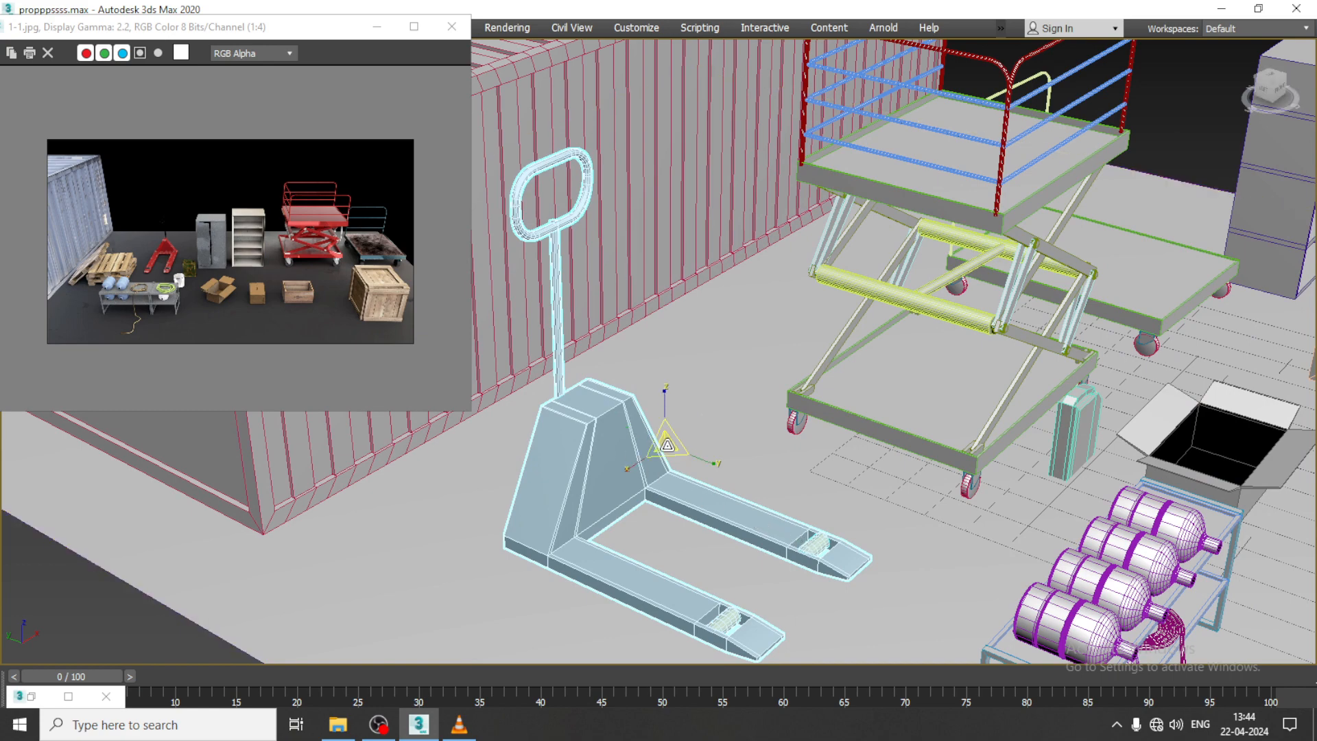
left_click_drag(707, 473, 703, 502)
middle_click_drag(703, 502, 652, 454, "alt")
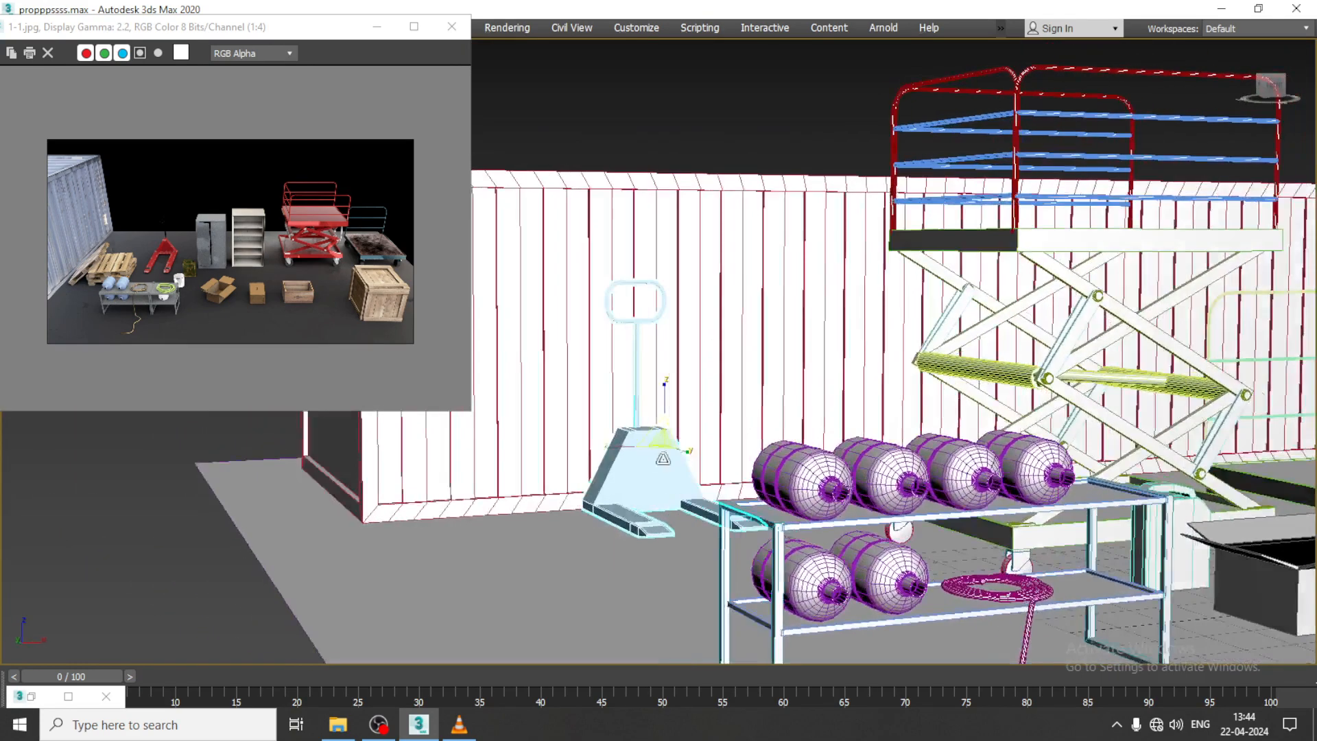
Lower the selected pallet jack vertically onto the warehouse floor.
key("w")
mouse_move(668, 420)
left_mouse_down()
mouse_move(675, 484)
mouse_move(672, 466)
mouse_move(644, 475)
mouse_move(668, 435)
left_mouse_up()
key("r")
key("w")
Shrink the reference image window to uncover more of the prop scene.
scroll(694, 439, "down", 4)
middle_click_drag(694, 439, 570, 415)
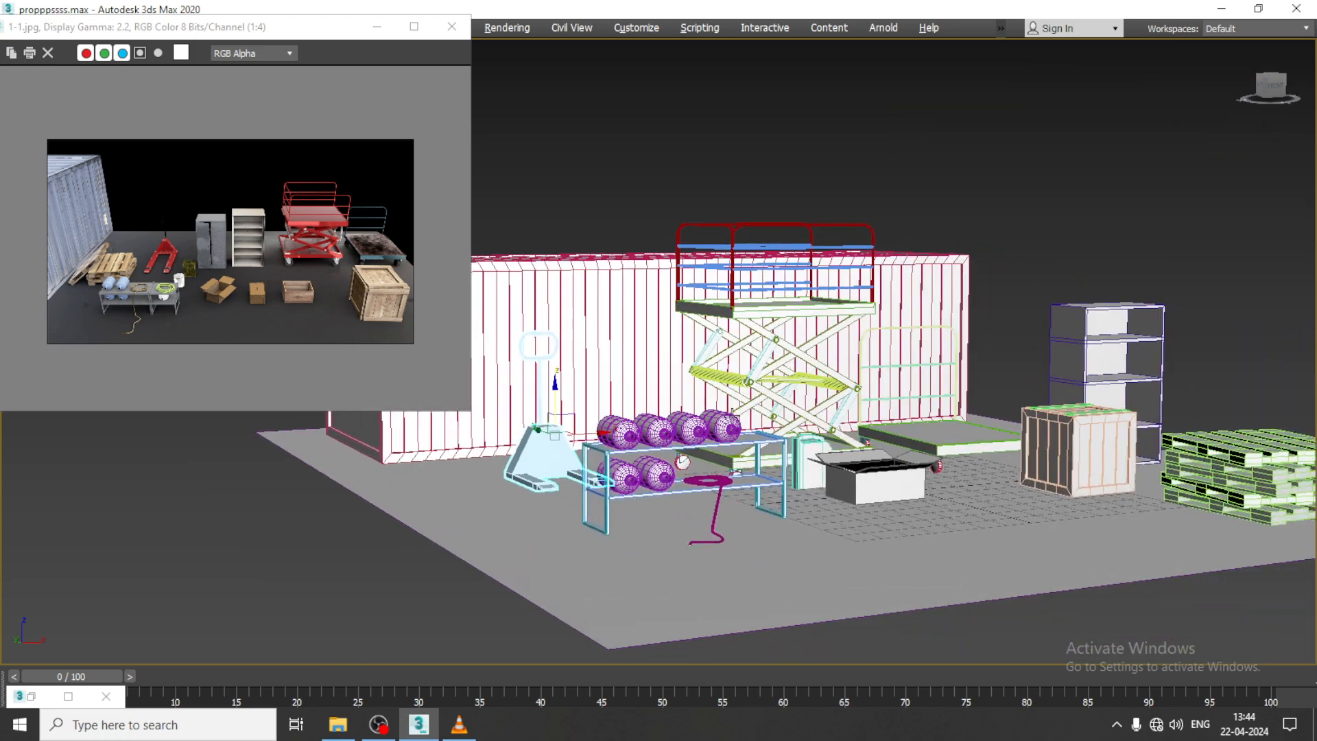
middle_click_drag(844, 416, 779, 423)
scroll(938, 401, "up", 4)
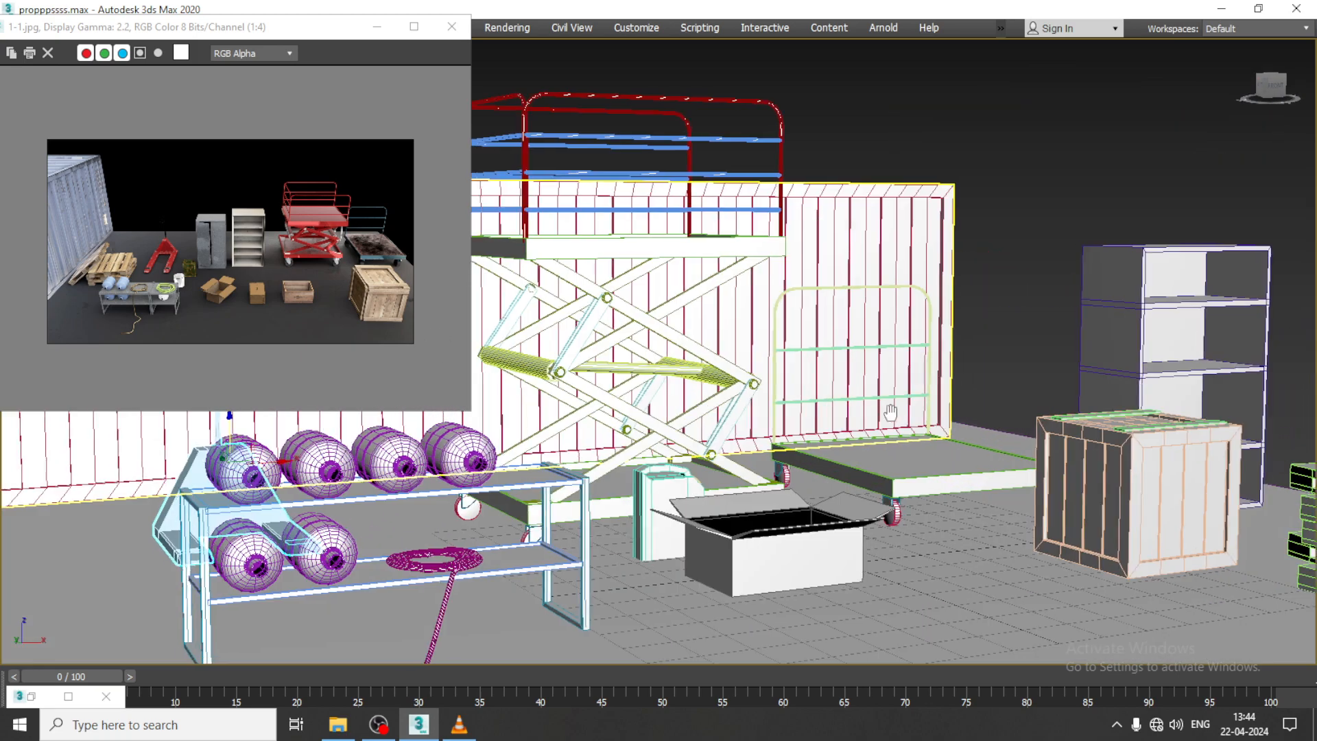
scroll(938, 401, "down", 5)
scroll(843, 401, "up", 3)
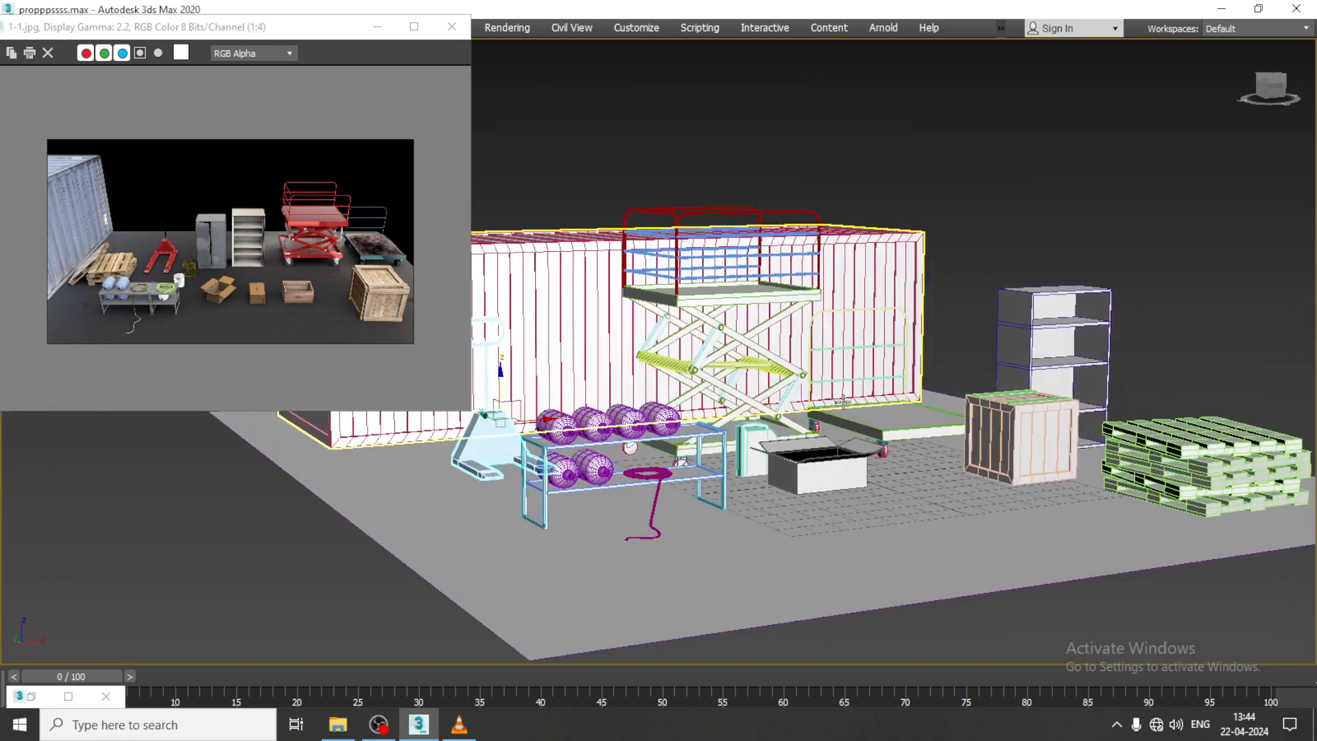
key("Up")
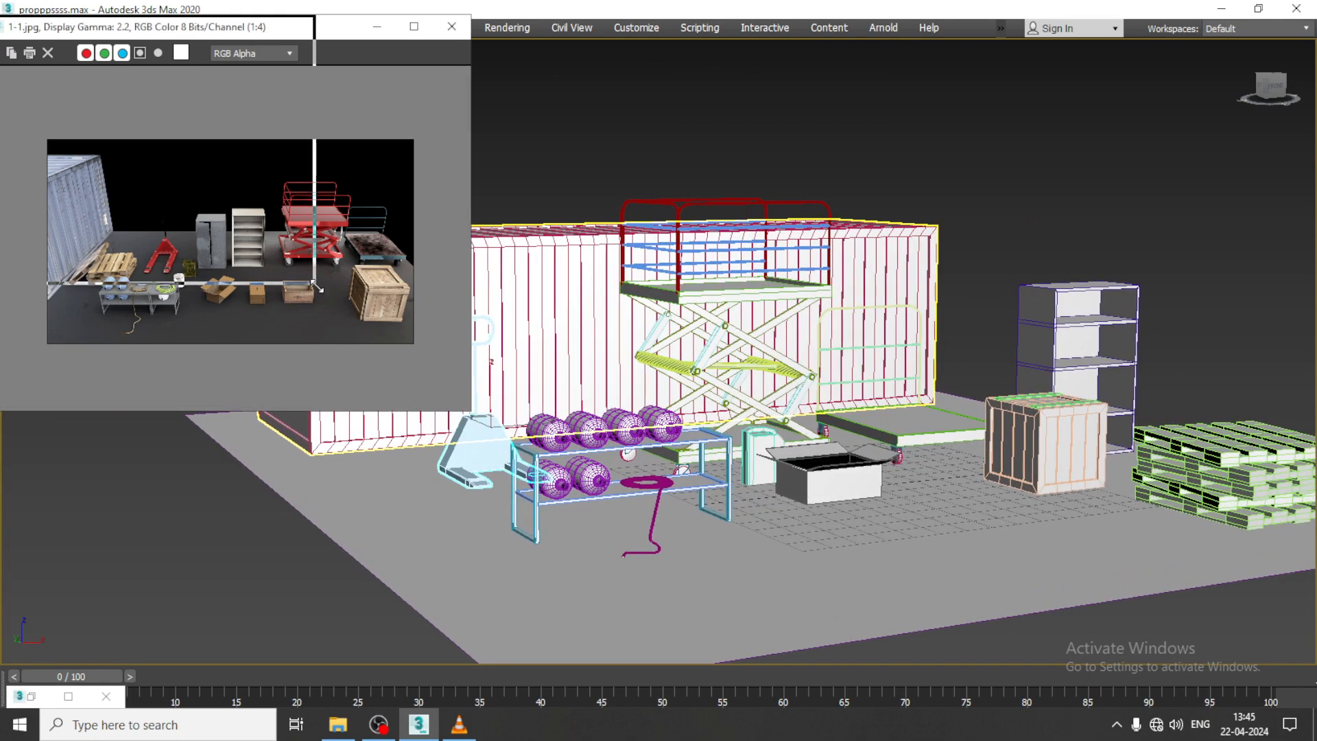
left_click_drag(468, 410, 318, 284)
Clear the pallet jack selection outside Expert Mode, return to Expert Mode and frame the whole prop scene.
scroll(143, 199, "down", 2)
scroll(137, 166, "up", 3)
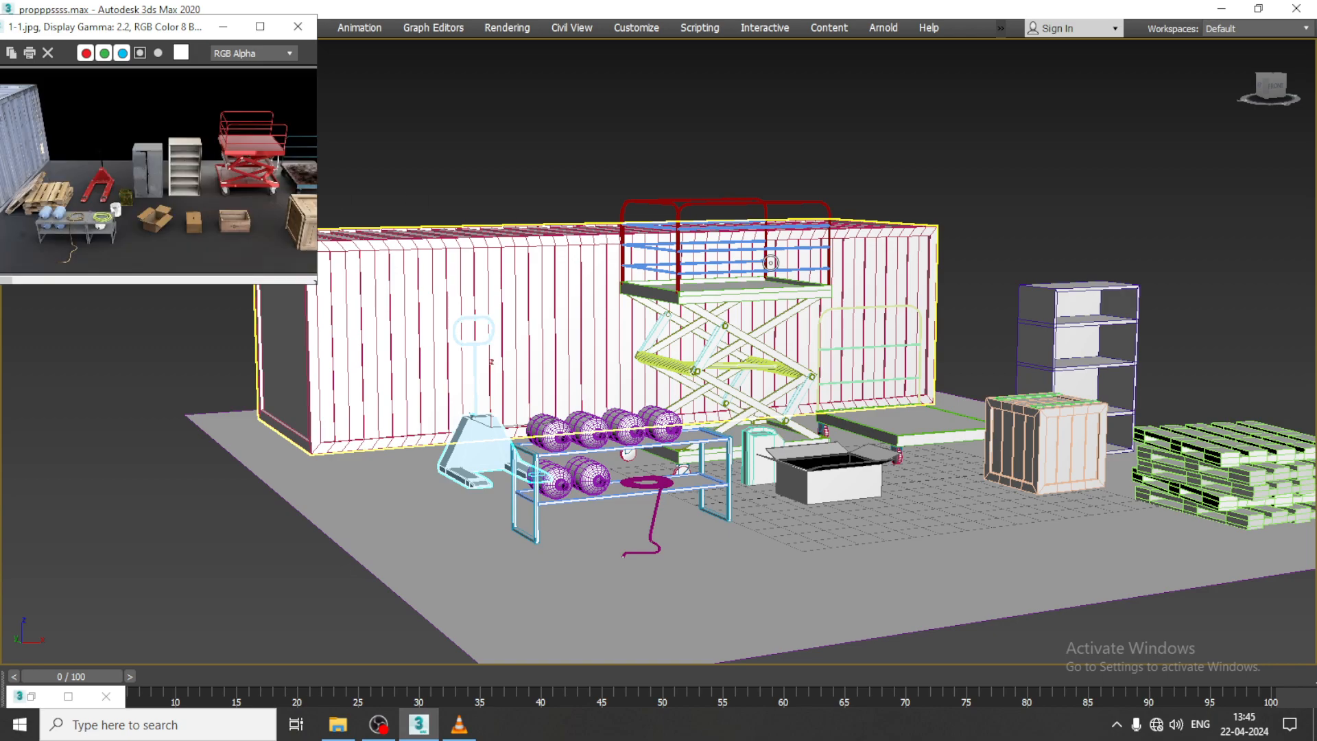
key("Left")
key("Up")
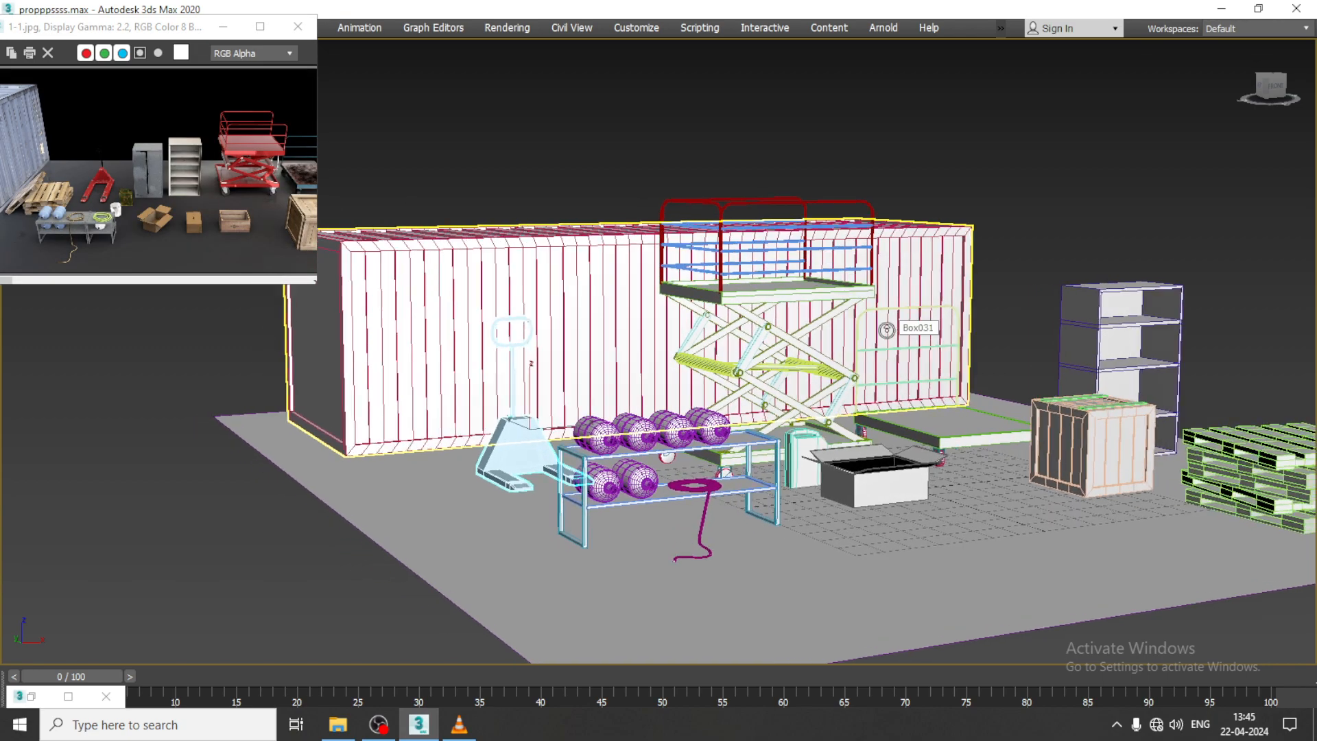
key("Right")
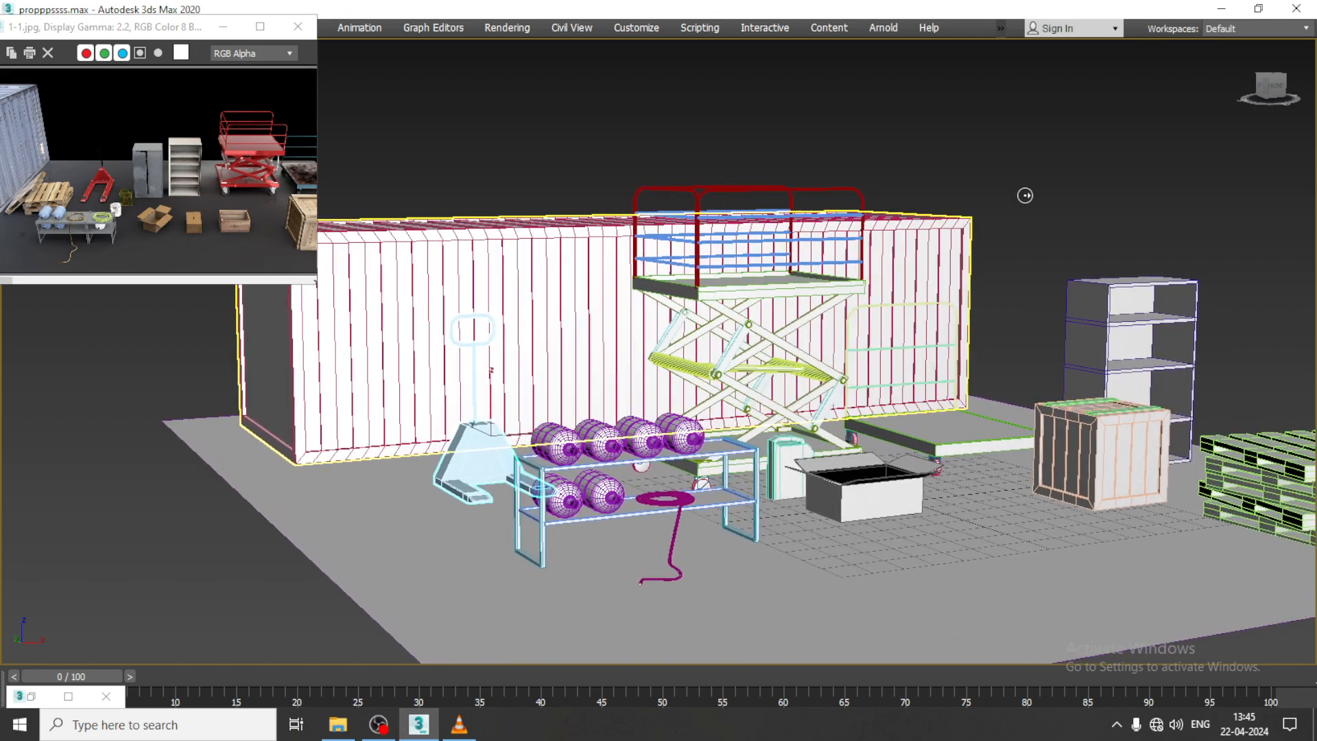
middle_click_drag(970, 256, 1003, 222)
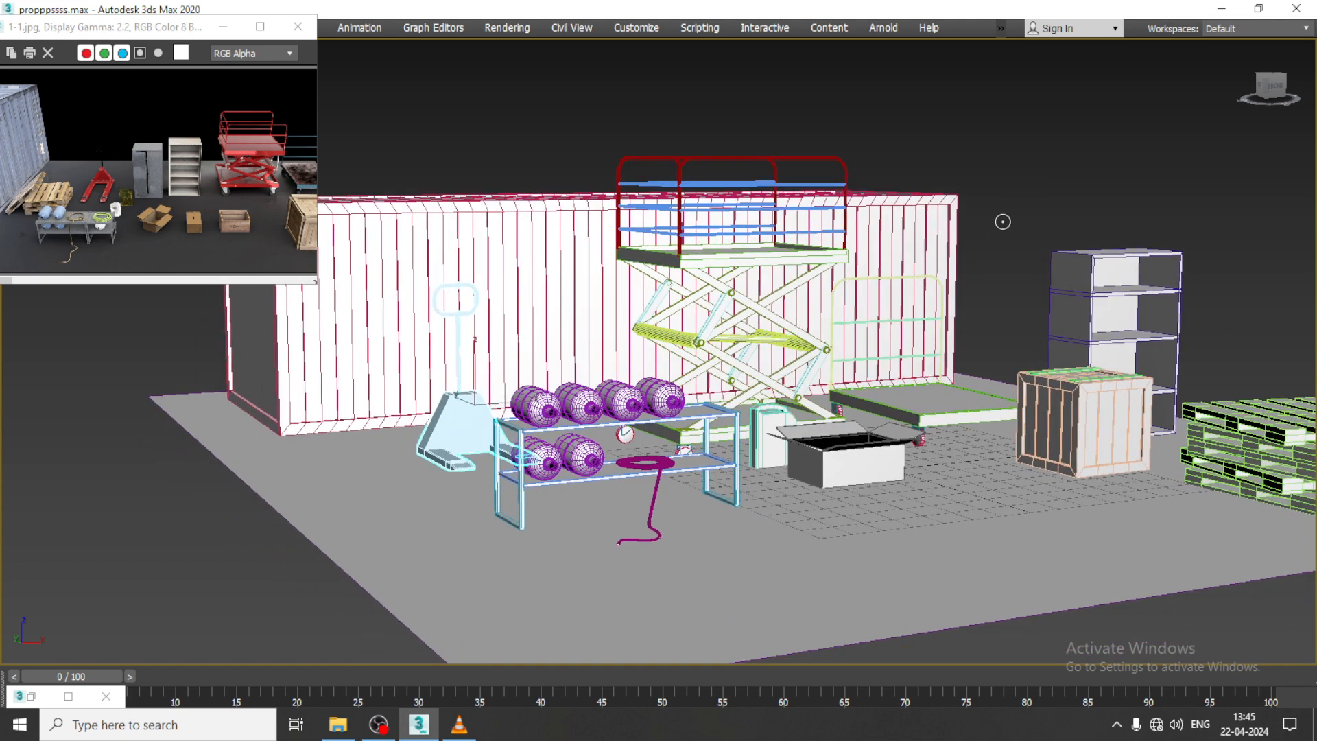
key("ctrl+x")
left_click(786, 188)
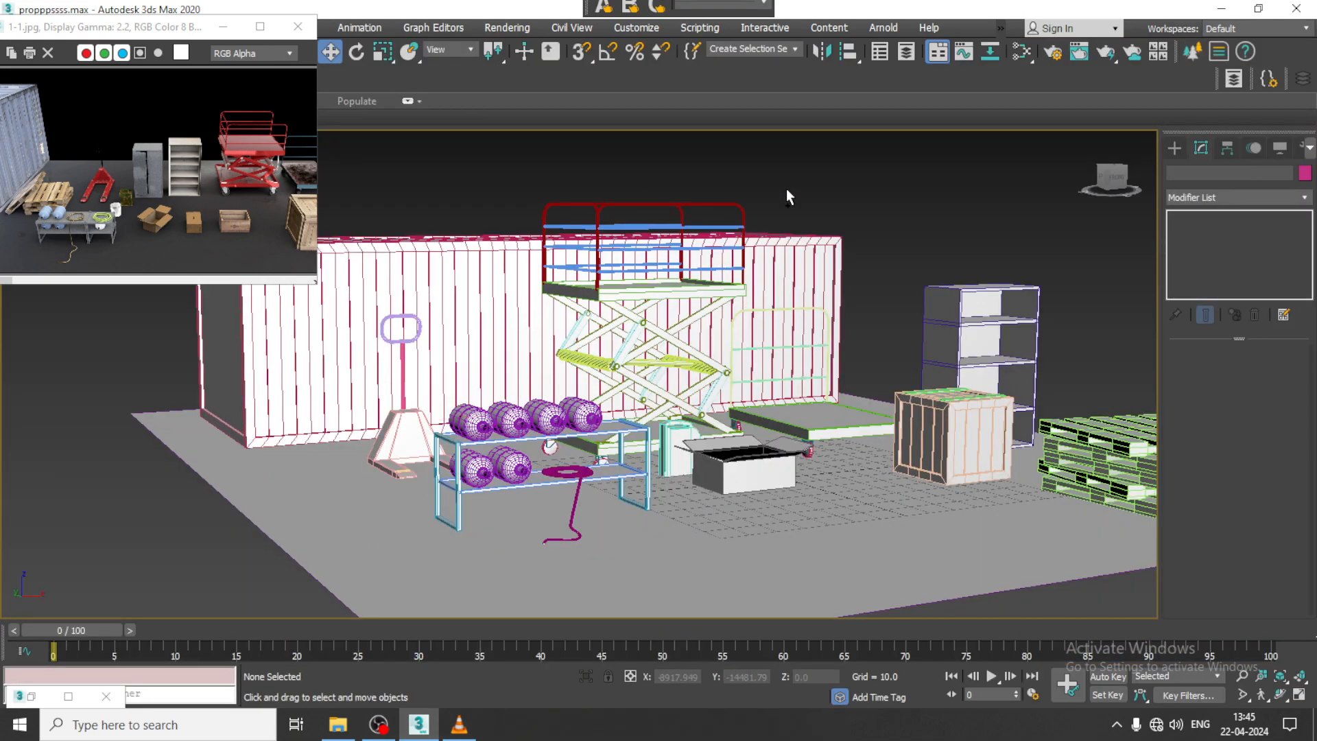
key("ctrl+x")
middle_click_drag(991, 210, 952, 208)
middle_click_drag(1044, 155, 1081, 129, "alt")
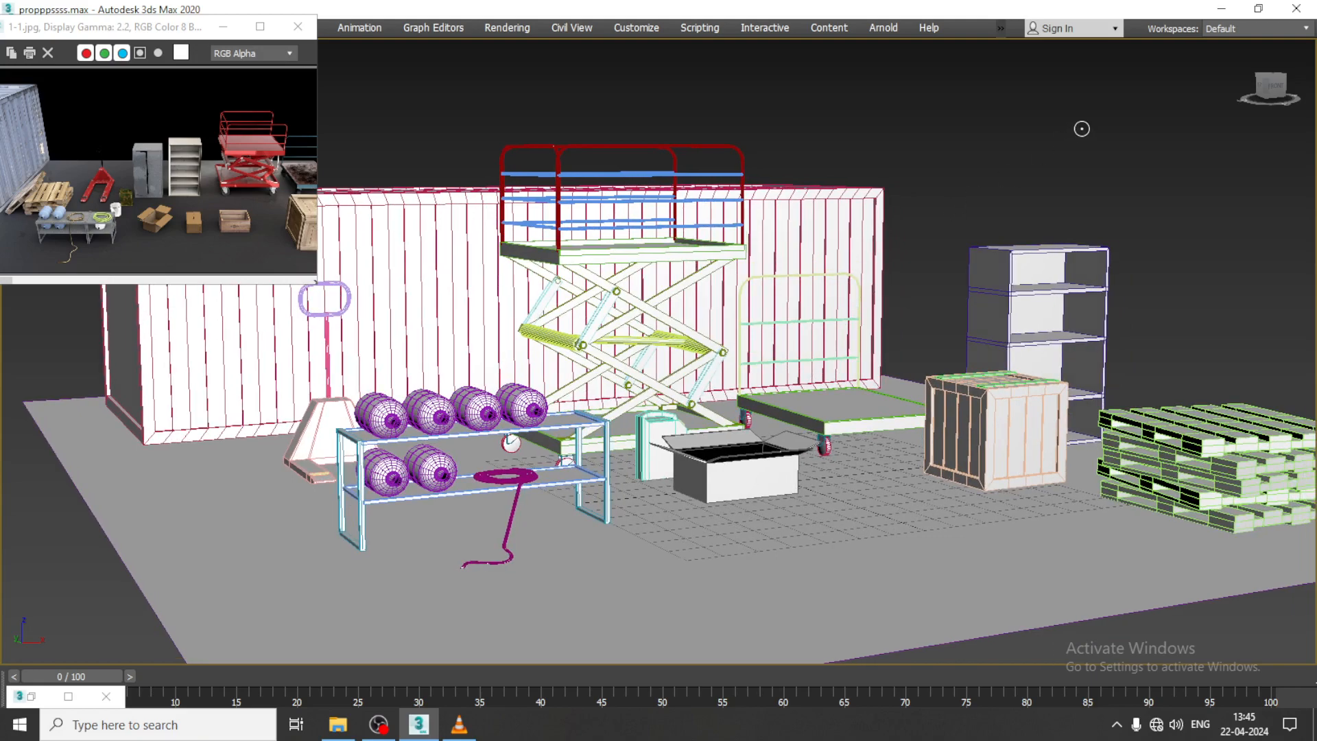